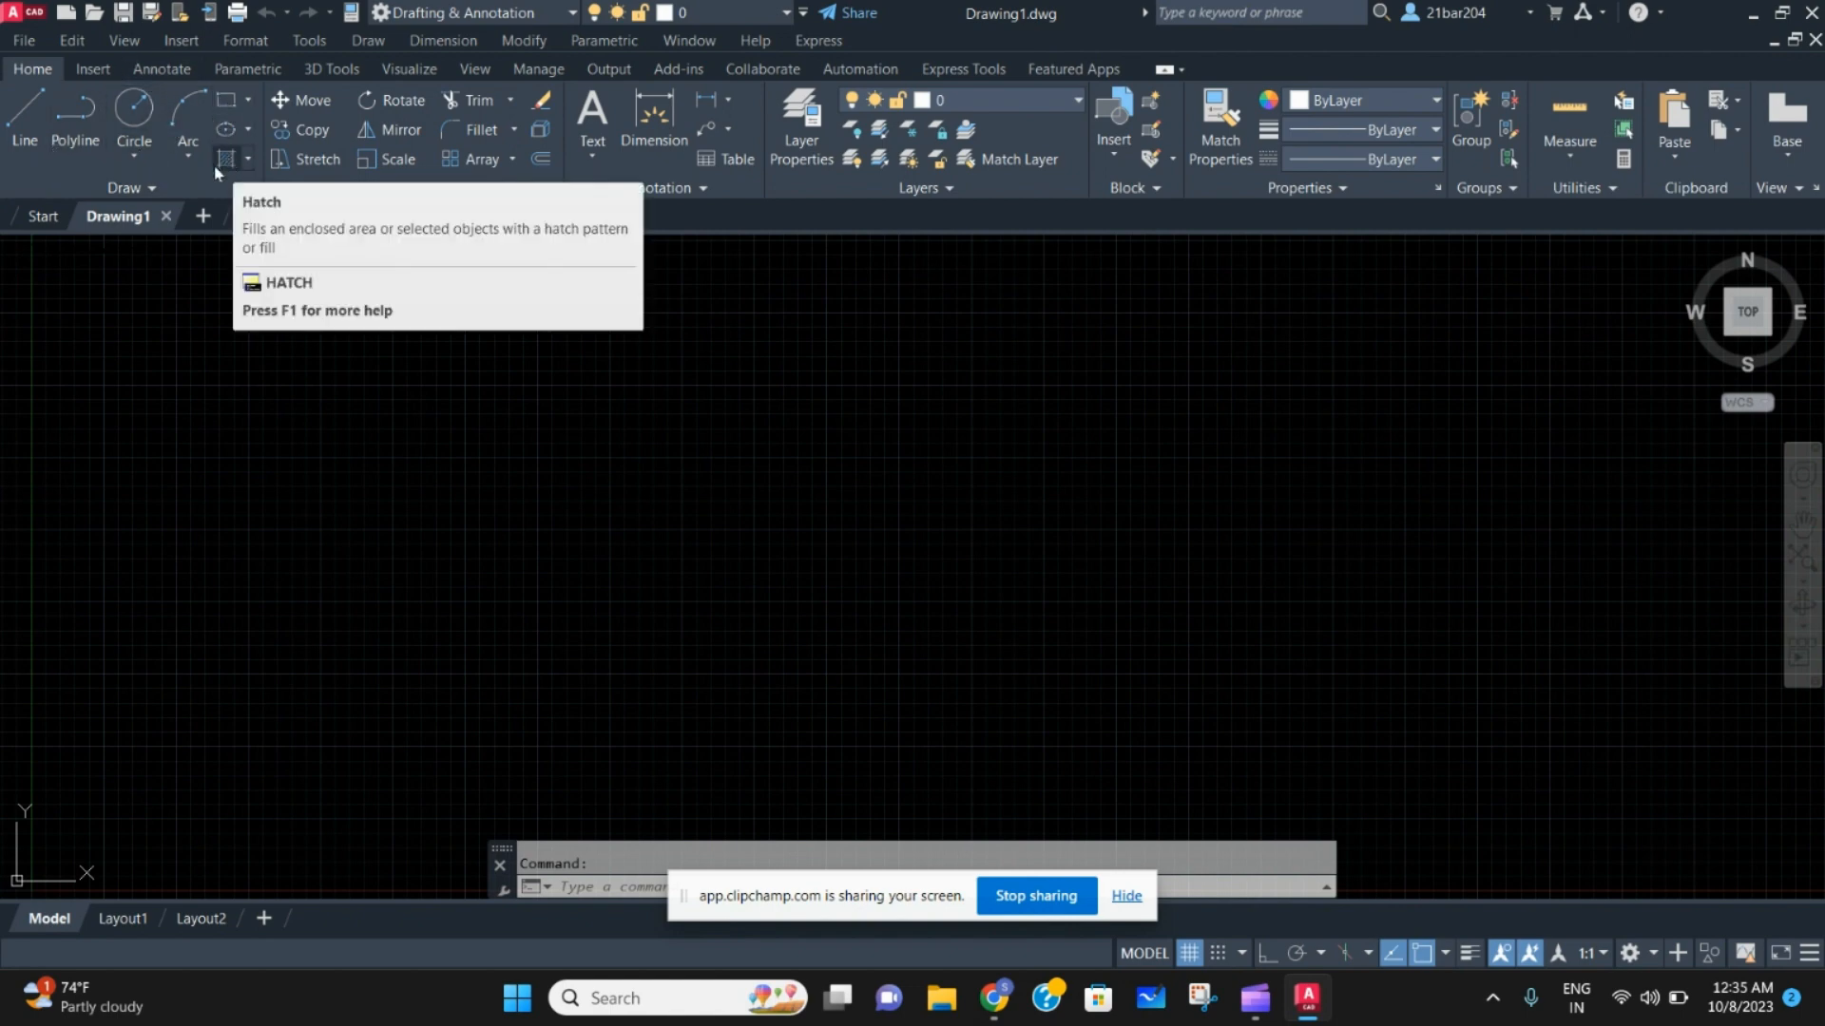
{"action": "left_click", "coordinate": [199, 187]}
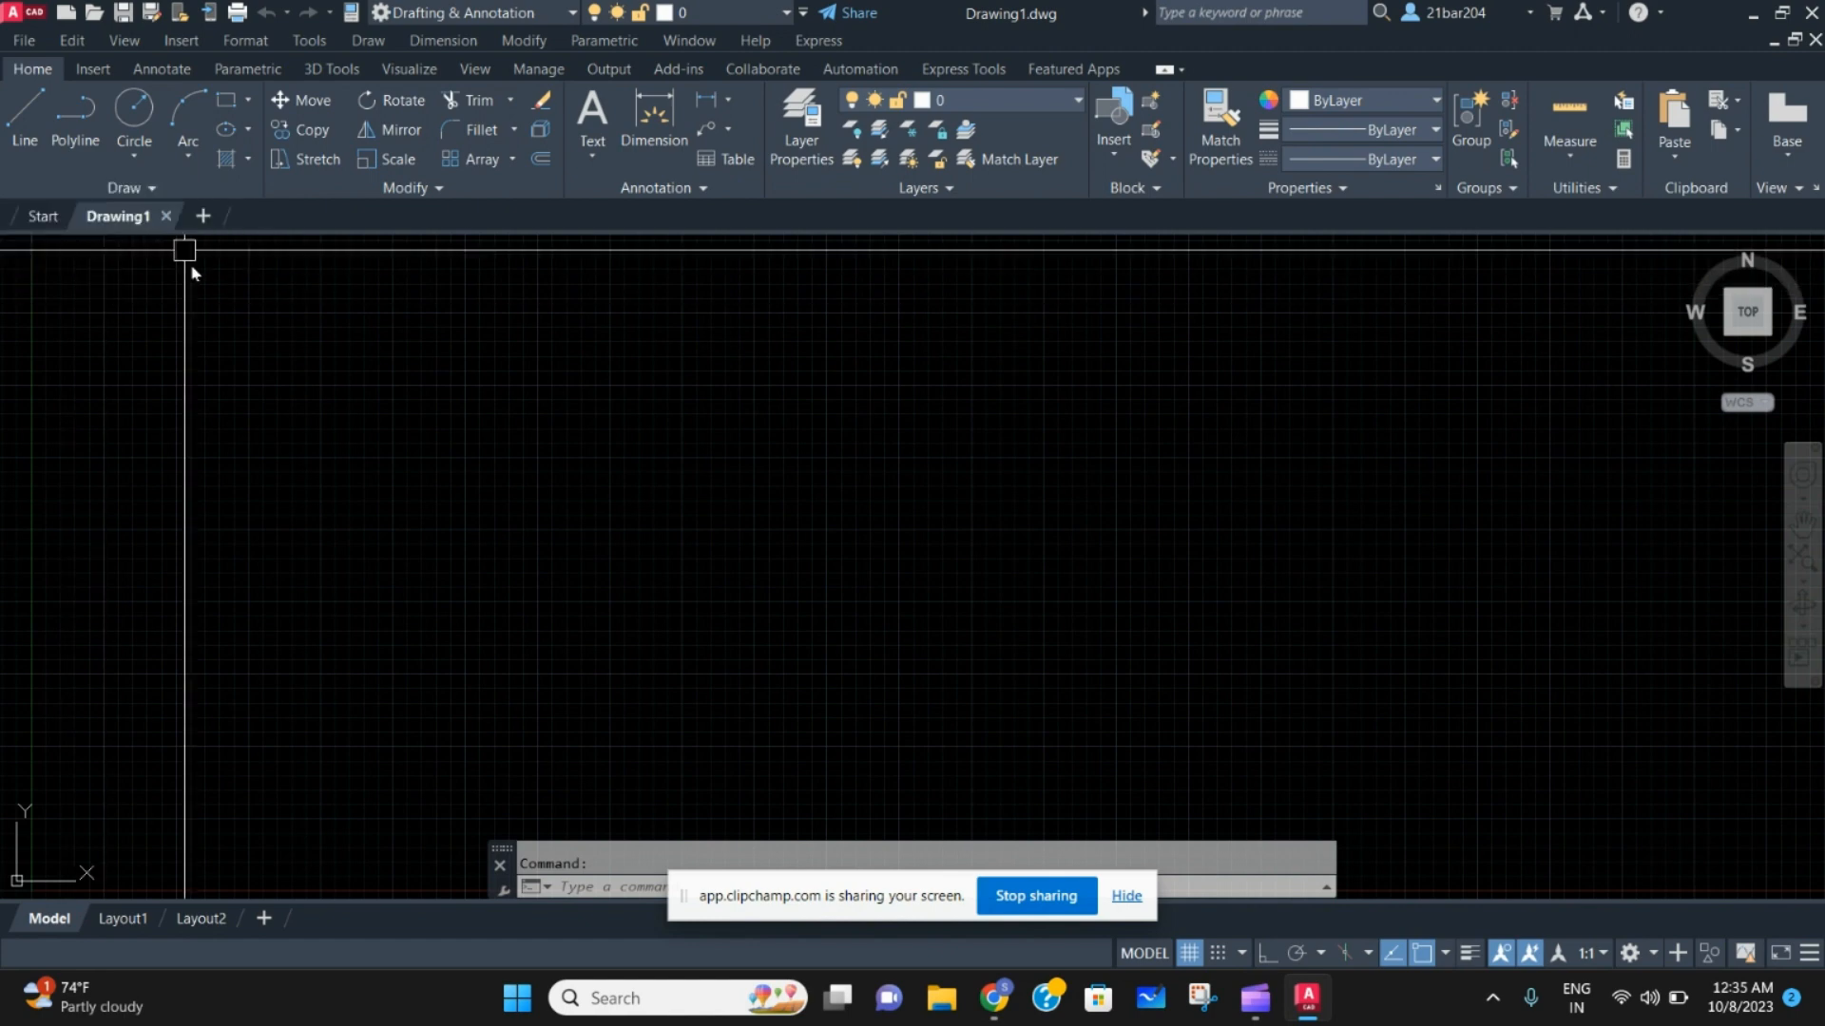
{"action": "left_click", "coordinate": [160, 187]}
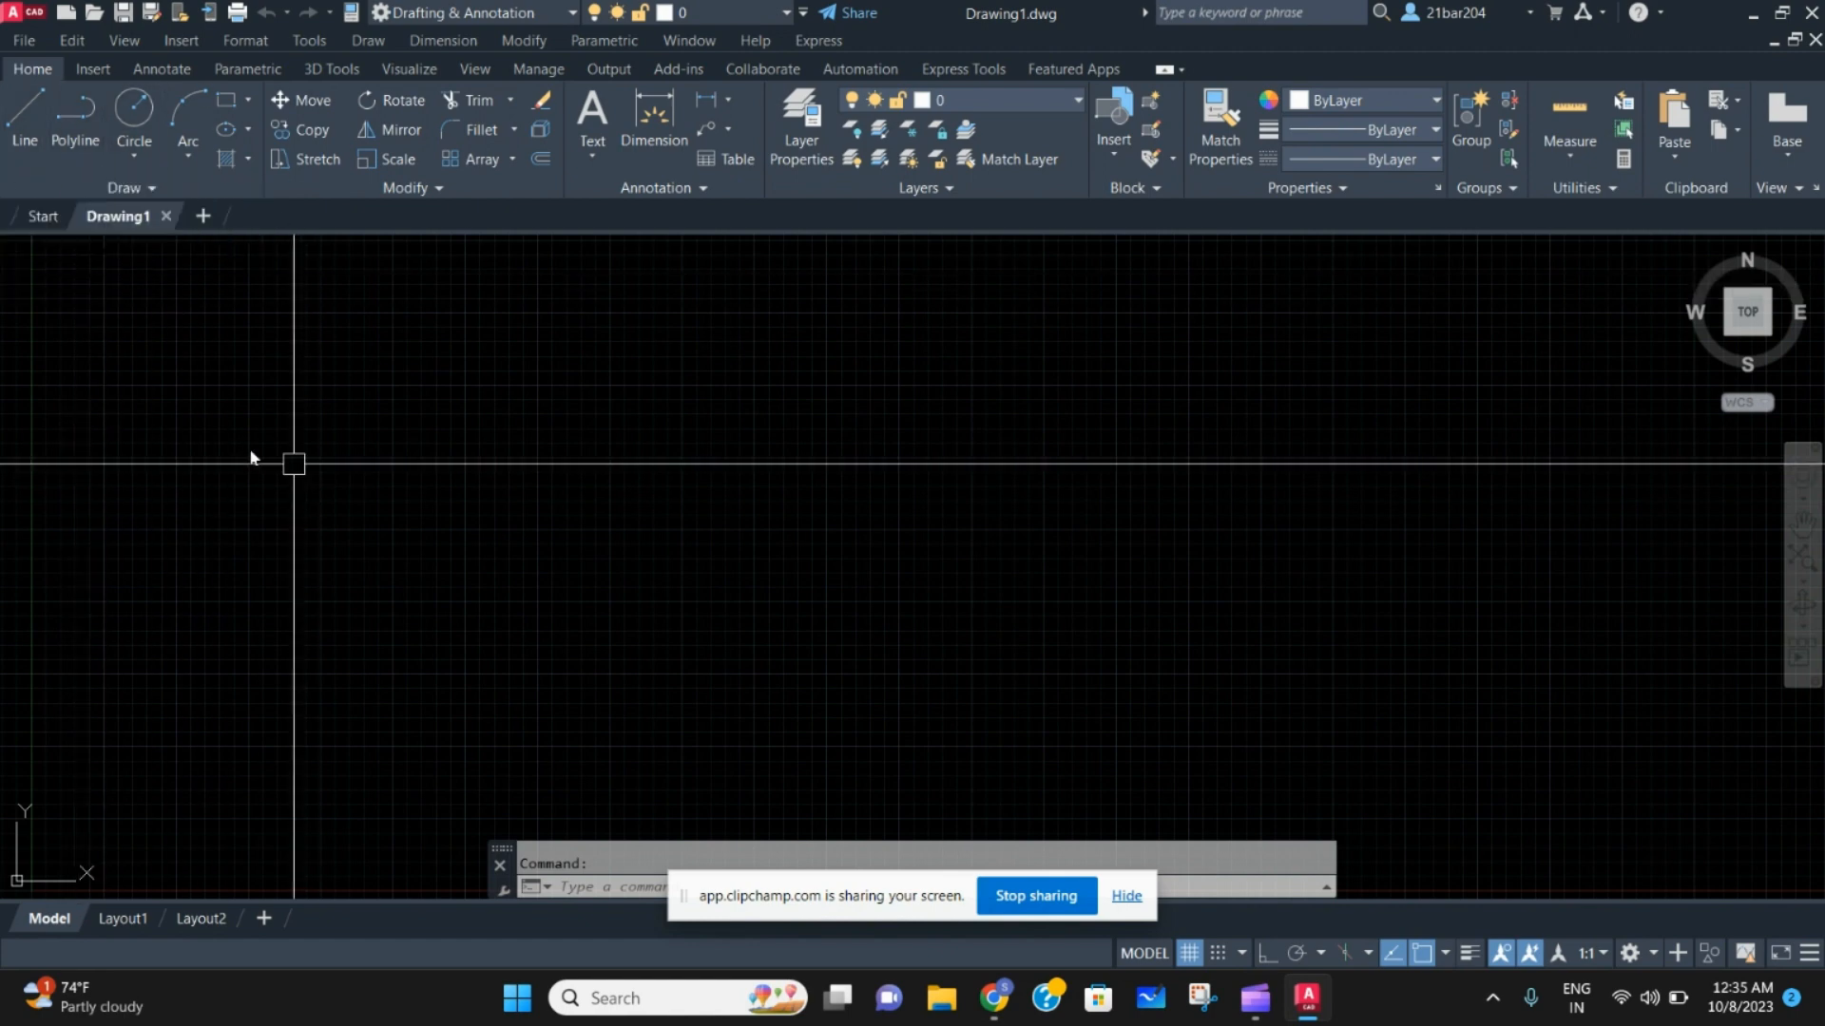
Draw a nearly horizontal line segment across the upper middle of the empty drawing with the Line command
{"action": "left_click", "coordinate": [19, 114]}
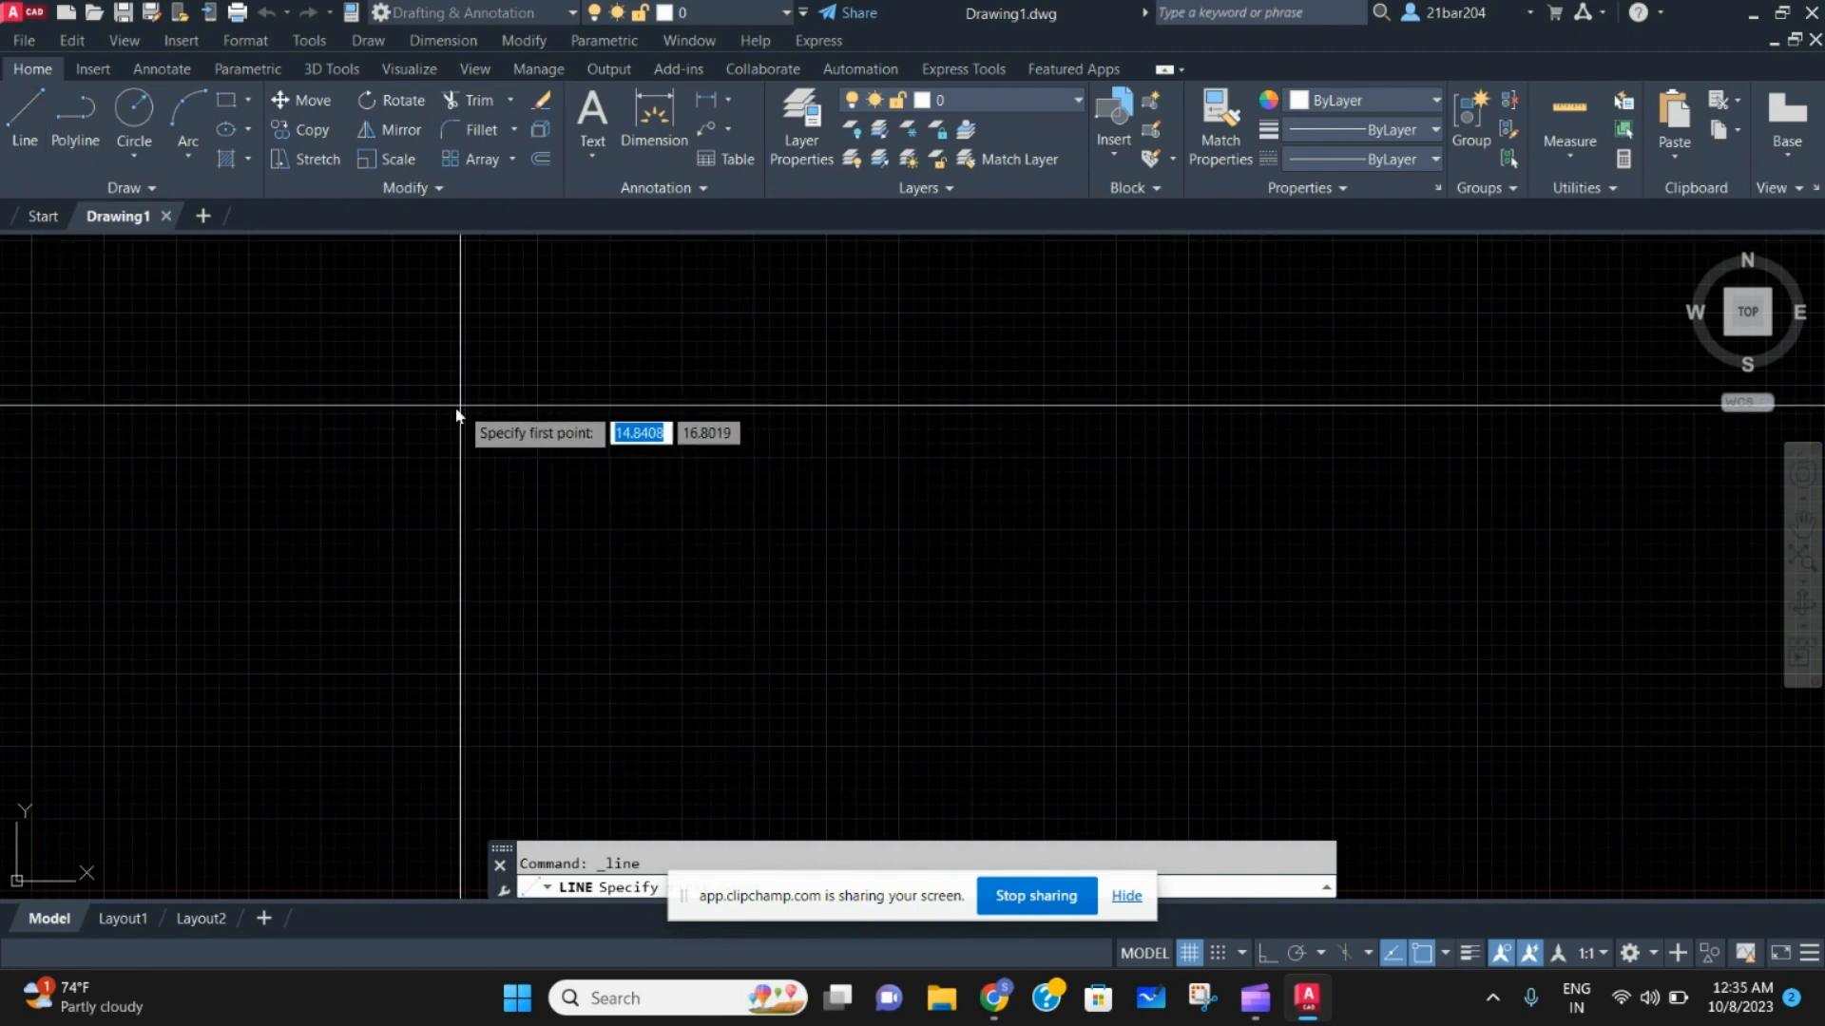
{"action": "left_click", "coordinate": [542, 436]}
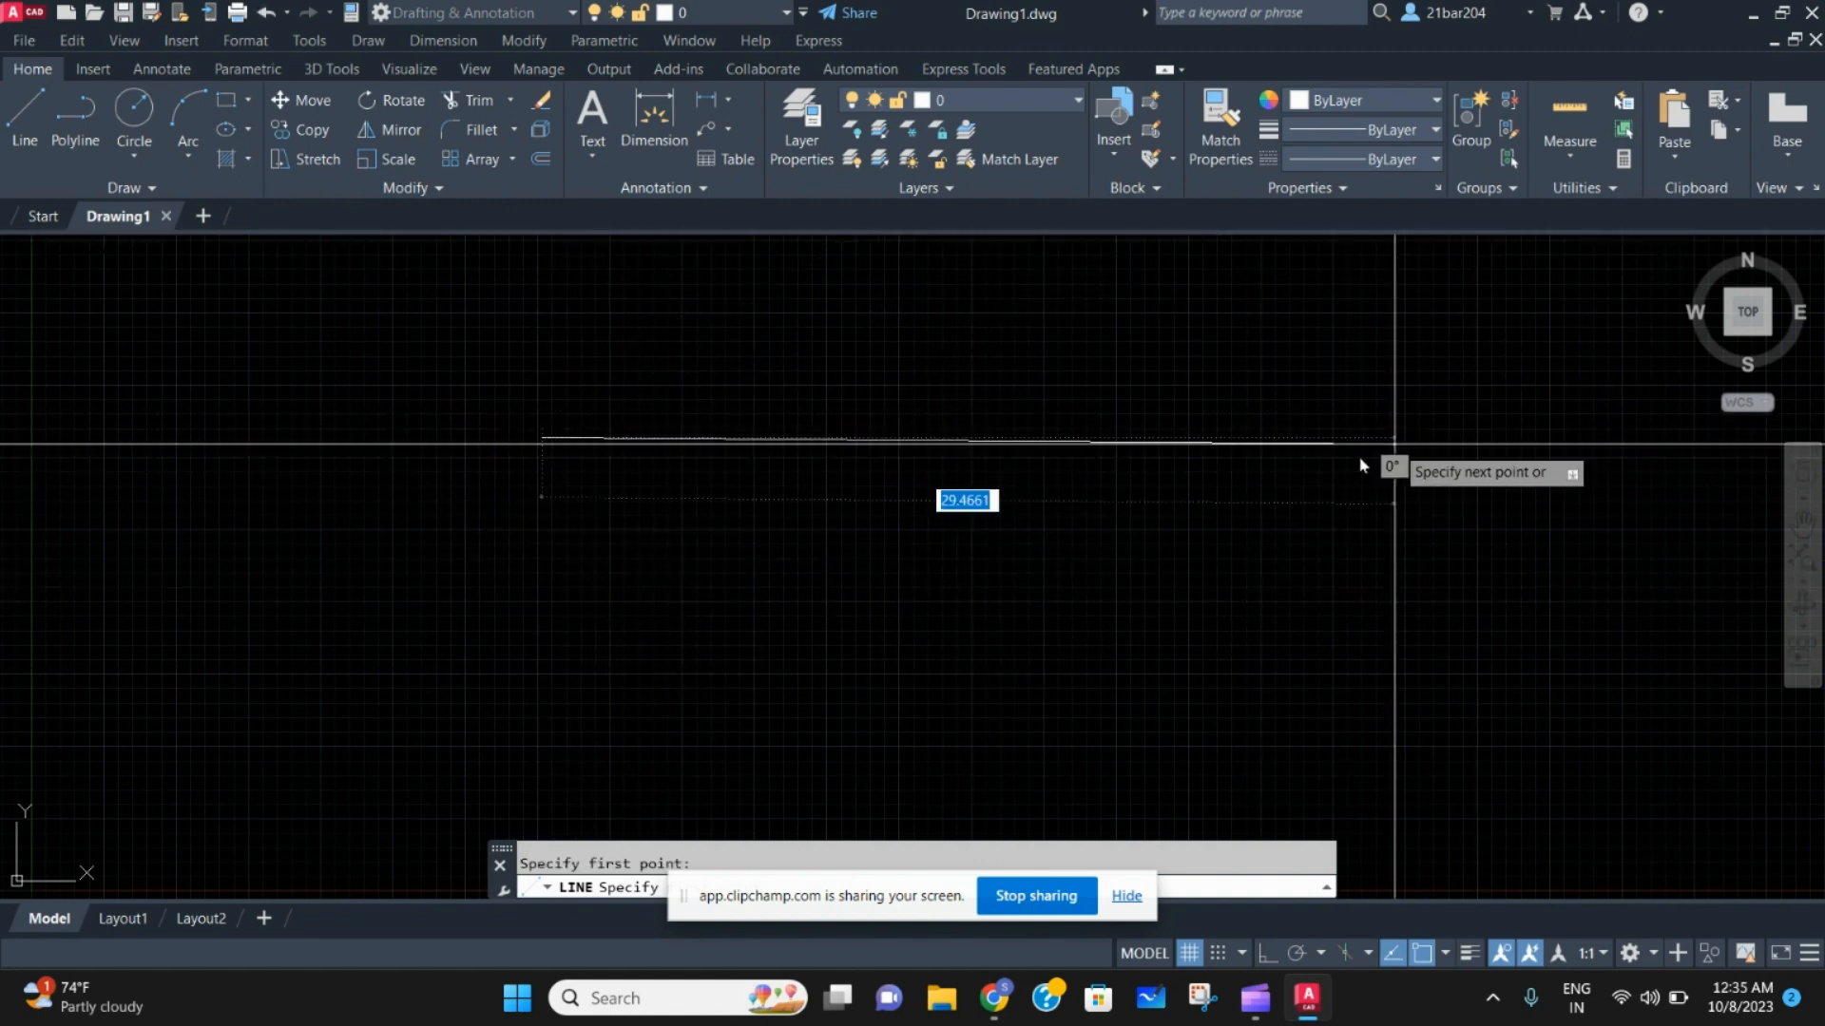
{"action": "left_click", "coordinate": [1168, 430]}
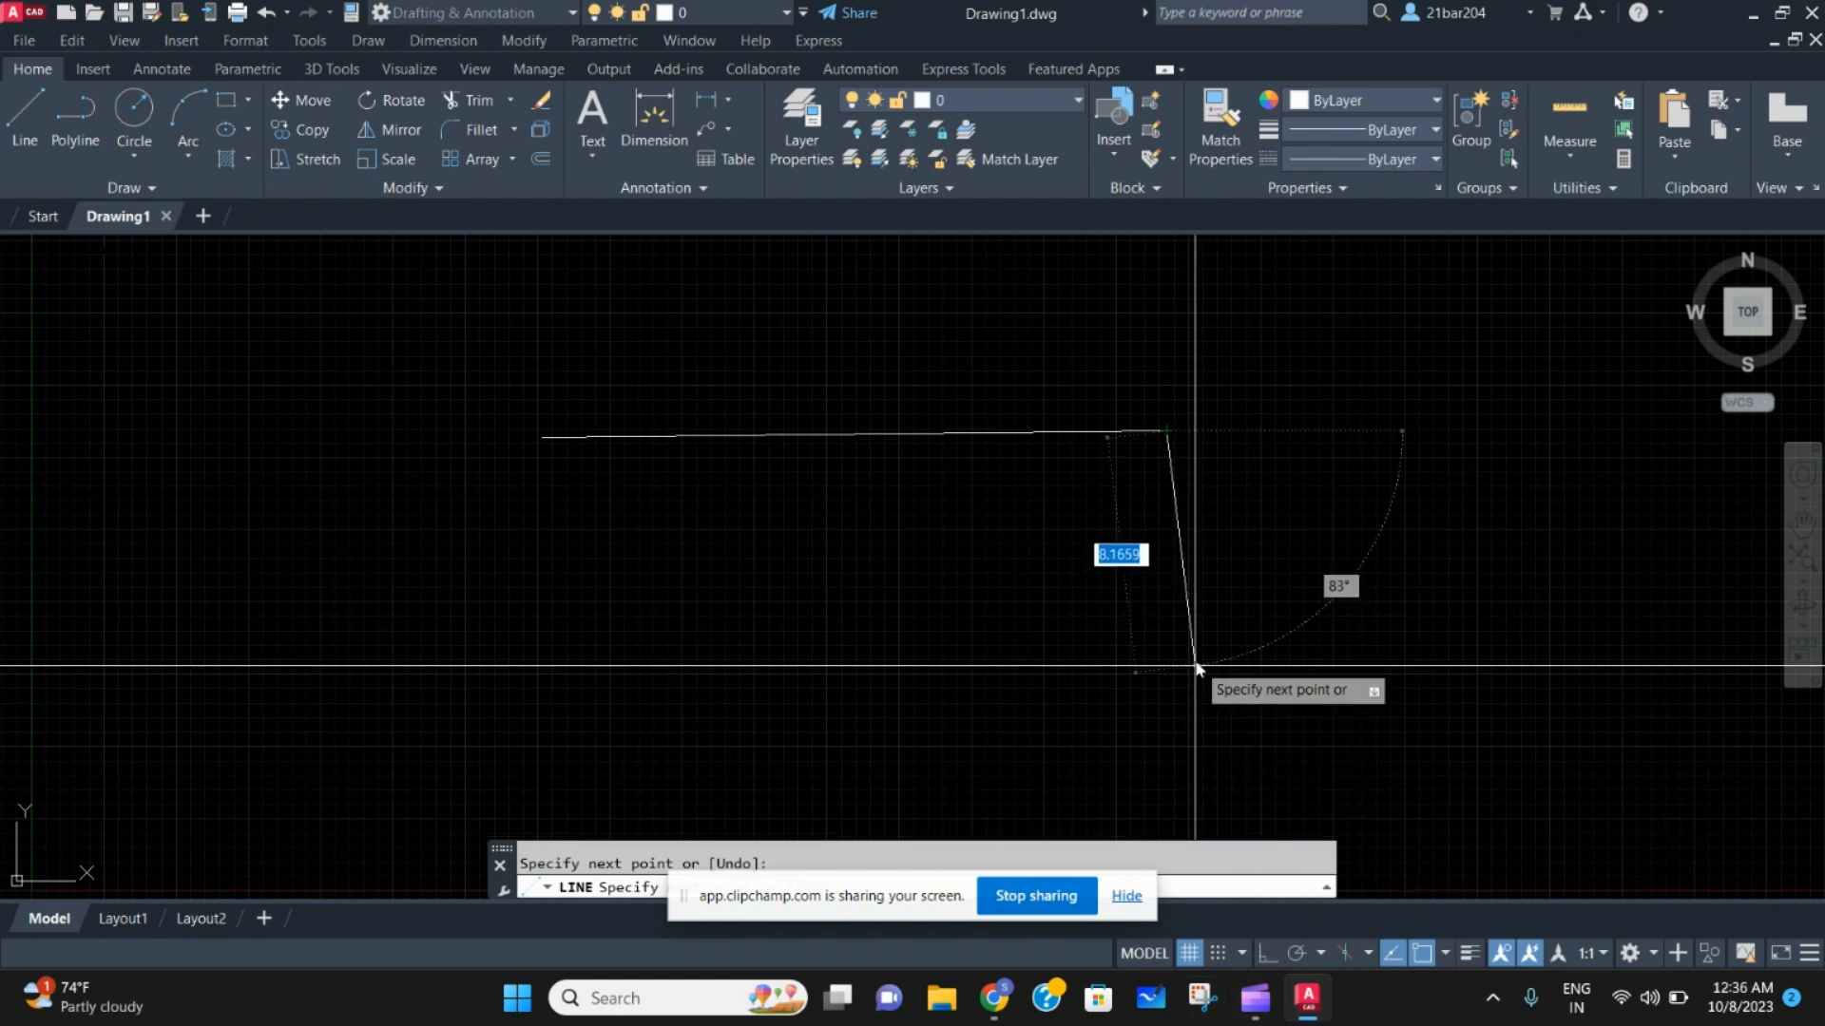
Turn on ortho mode and continue the line down, right, up and left to form an inverted-L outline
{"action": "left_click", "coordinate": [1264, 950]}
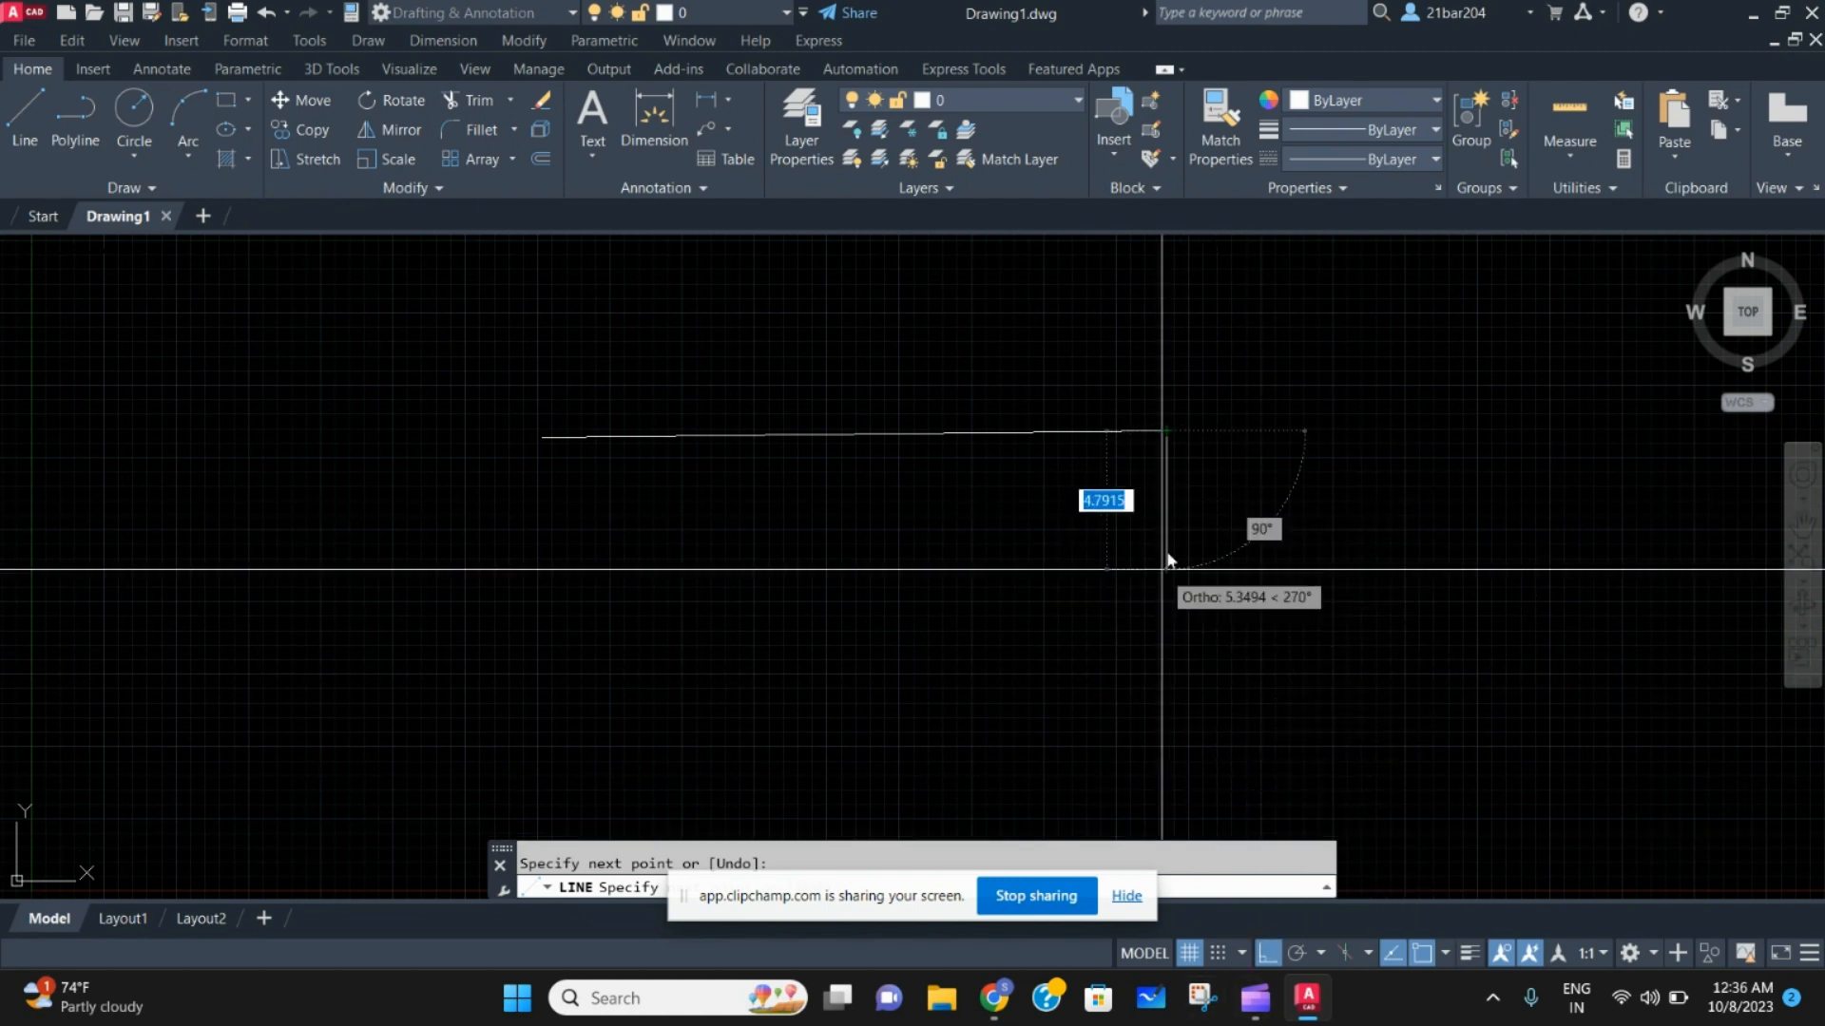
{"action": "scroll", "coordinate": [1164, 532], "scroll_direction": "down", "scroll_amount": 2}
{"action": "middle_click_drag", "start_coordinate": [1164, 532], "coordinate": [1079, 421]}
{"action": "middle_click_drag", "start_coordinate": [1121, 542], "coordinate": [1096, 707]}
{"action": "middle_click_drag", "start_coordinate": [1095, 635], "coordinate": [1093, 616]}
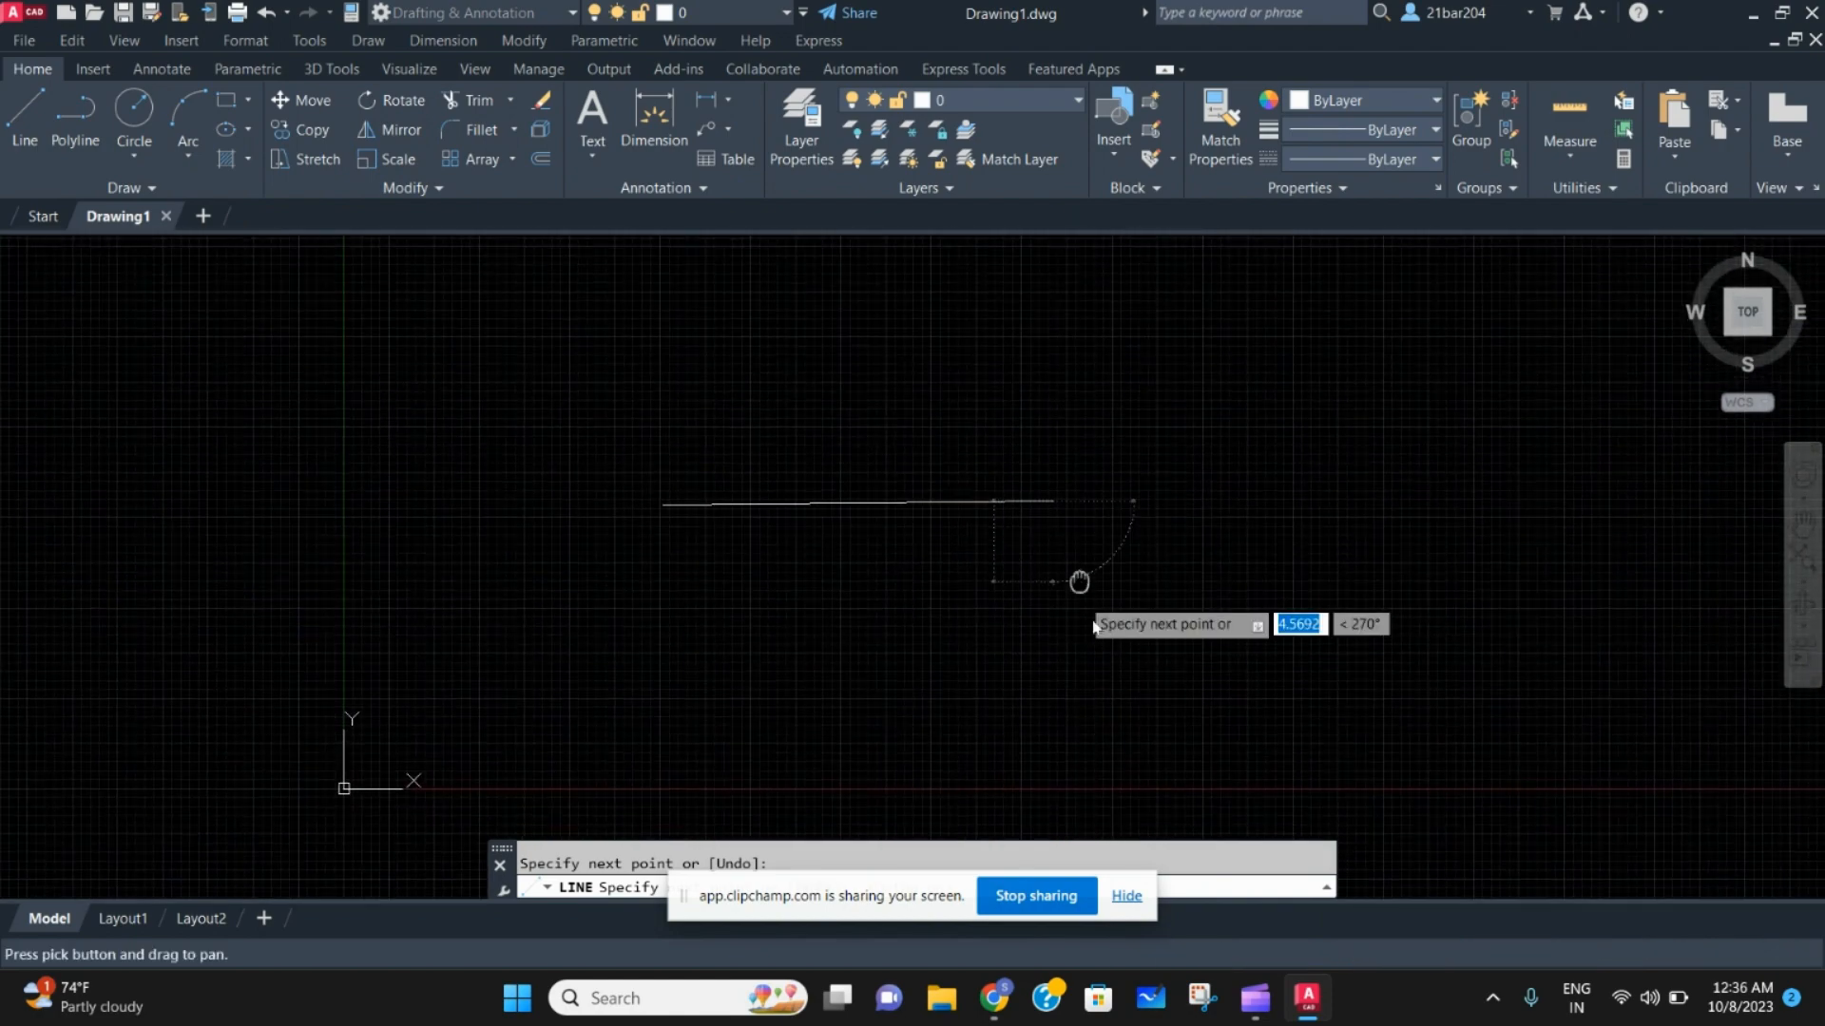
{"action": "left_click", "coordinate": [1092, 784]}
{"action": "left_click", "coordinate": [1342, 741]}
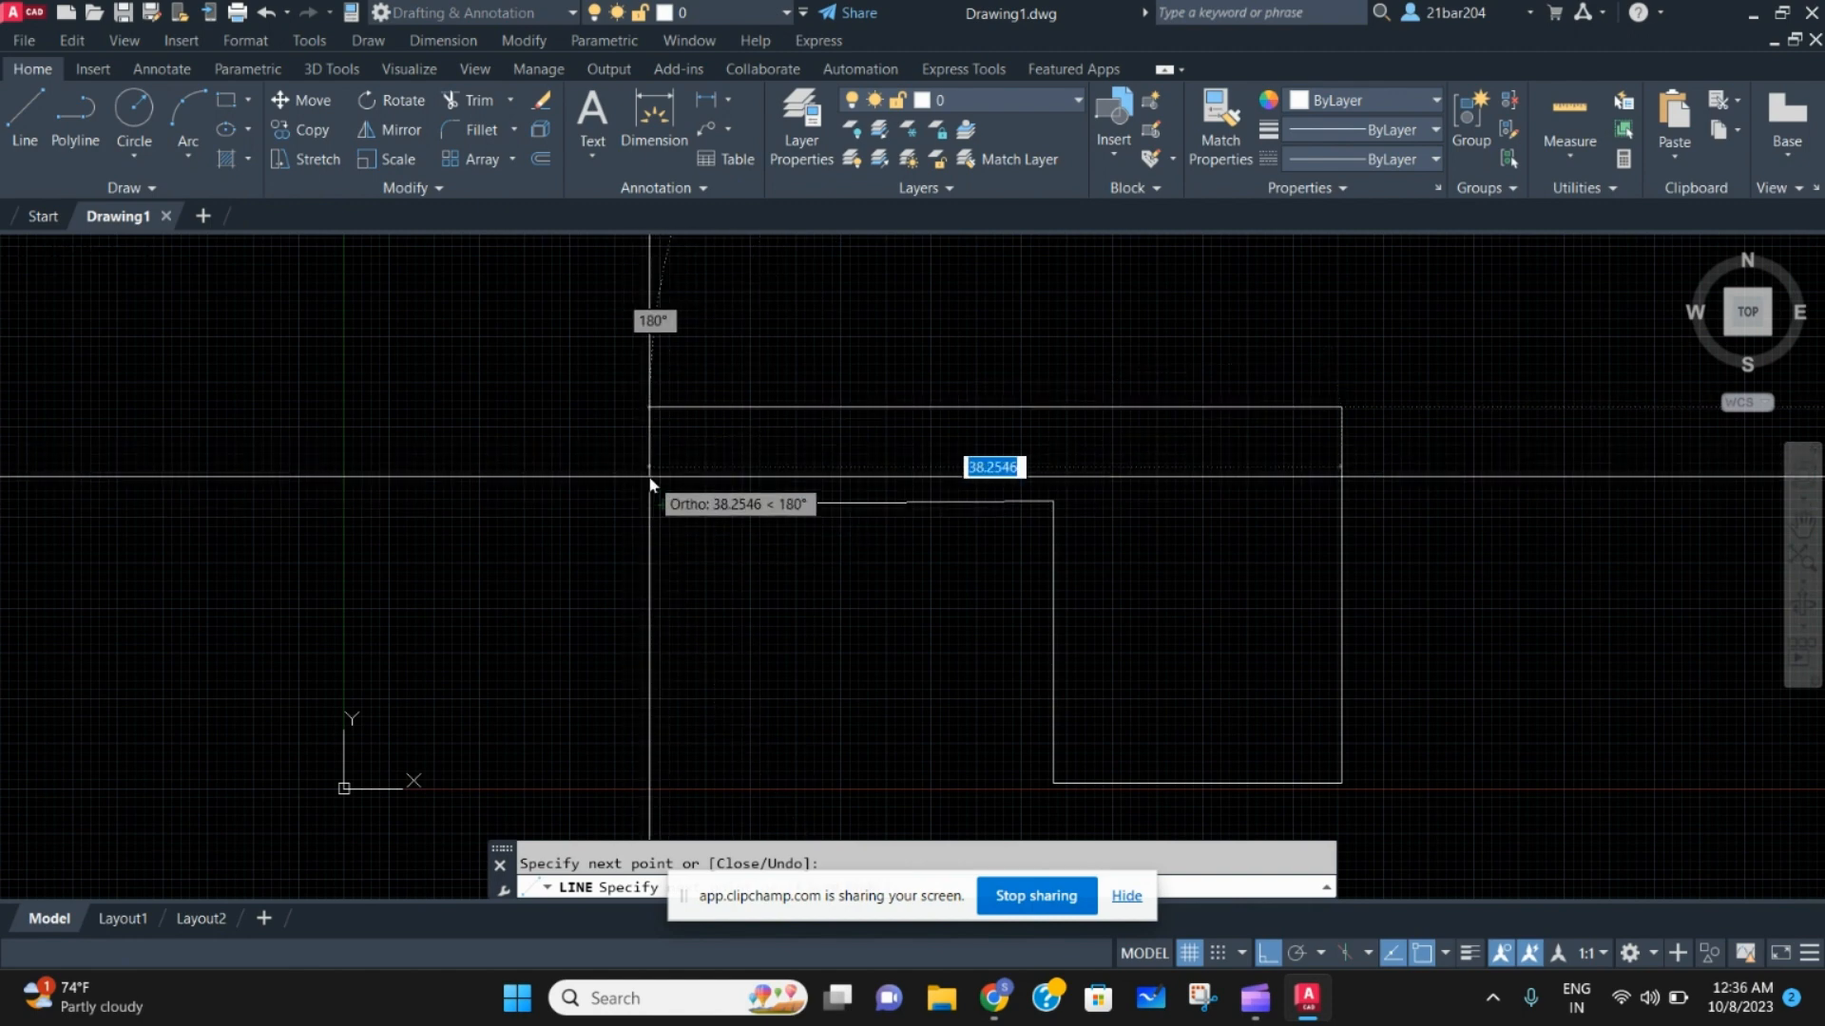
{"action": "left_click", "coordinate": [663, 487]}
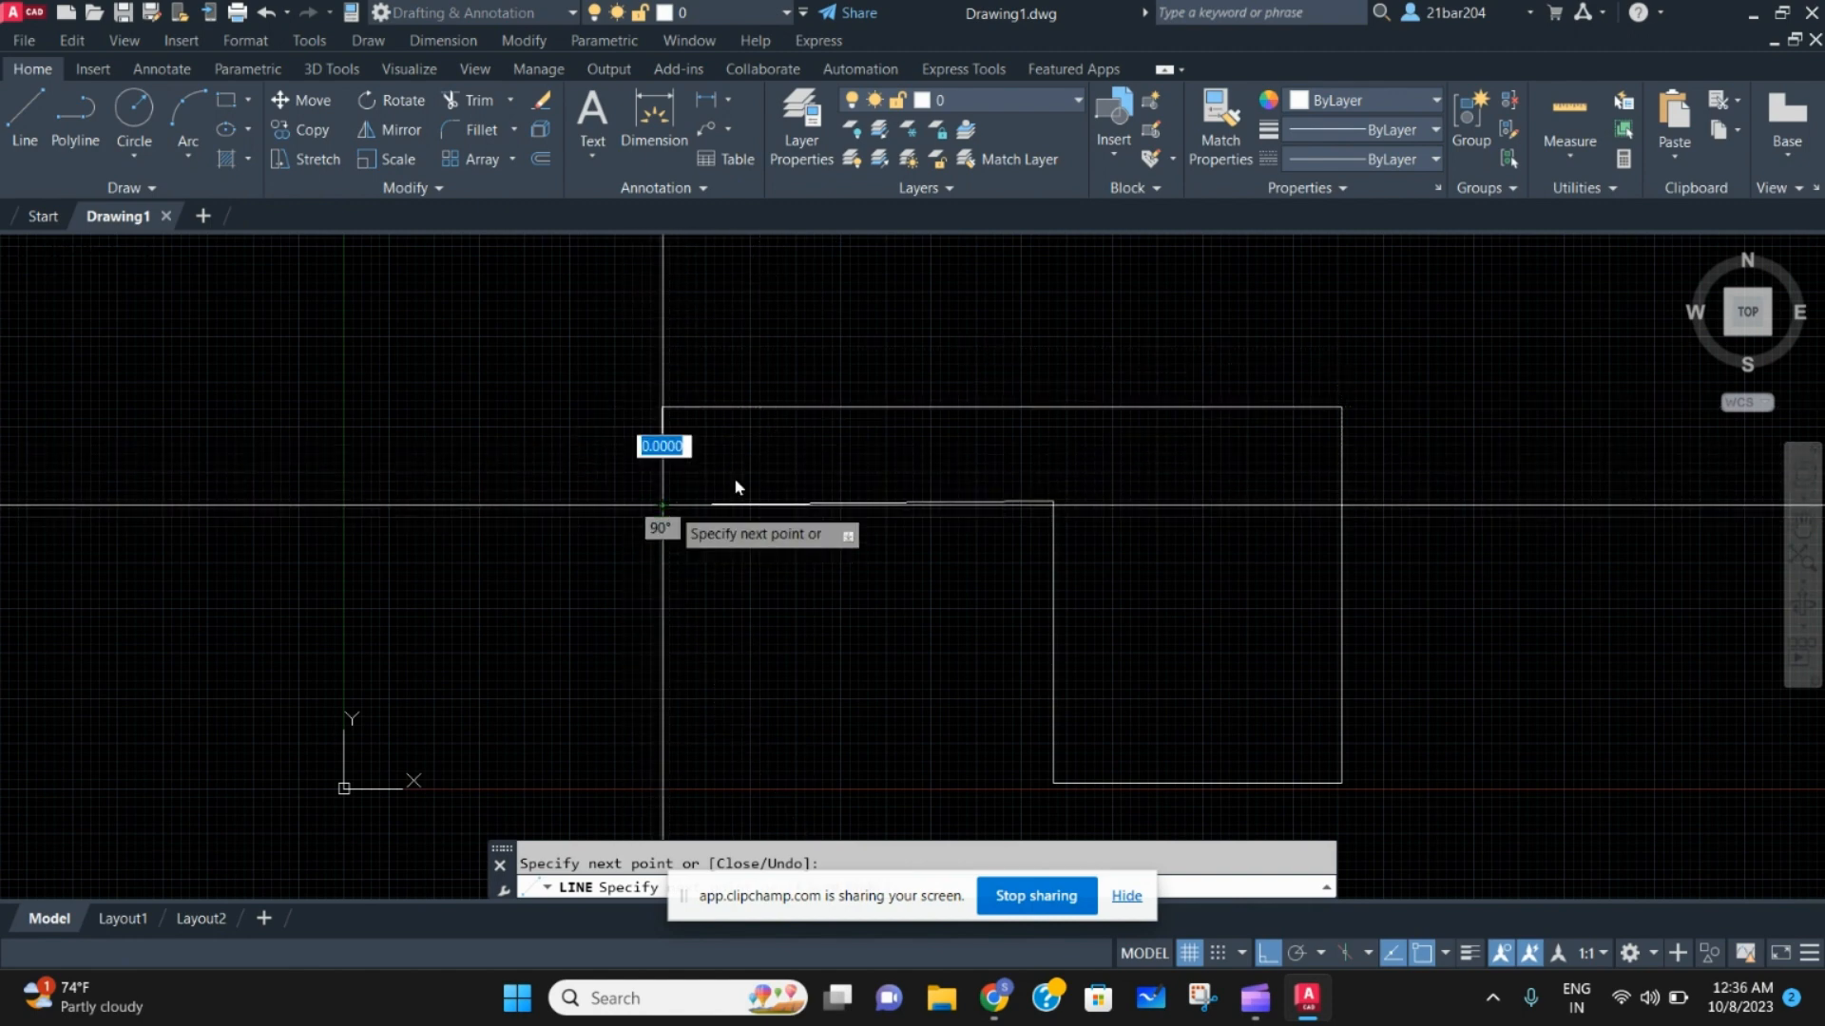
Extend the line chain straight down from the starting corner and a short way right, and end the Line command
{"action": "scroll", "coordinate": [884, 320], "scroll_direction": "down", "scroll_amount": 2}
{"action": "left_click", "coordinate": [789, 575]}
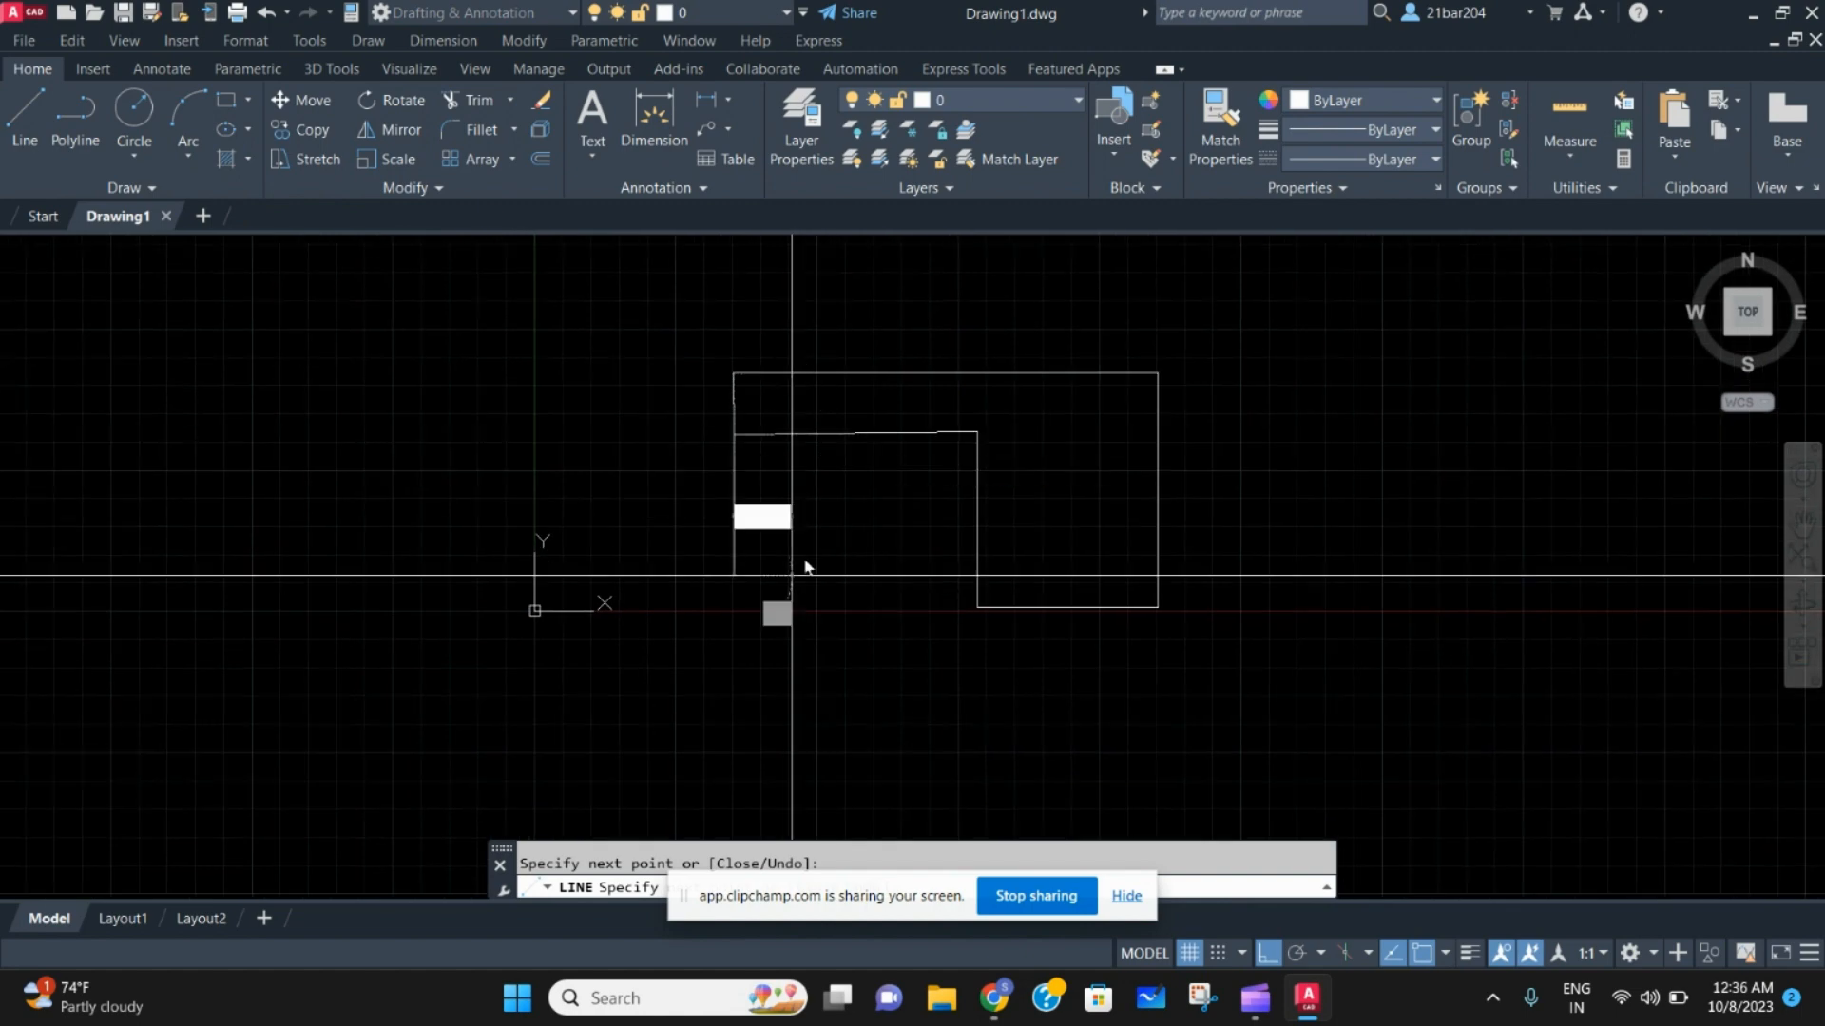
{"action": "left_click", "coordinate": [852, 506]}
{"action": "scroll", "coordinate": [782, 494], "scroll_direction": "up", "scroll_amount": 2}
{"action": "scroll", "coordinate": [859, 504], "scroll_direction": "down", "scroll_amount": 2}
{"action": "middle_click_drag", "start_coordinate": [859, 504], "coordinate": [805, 582]}
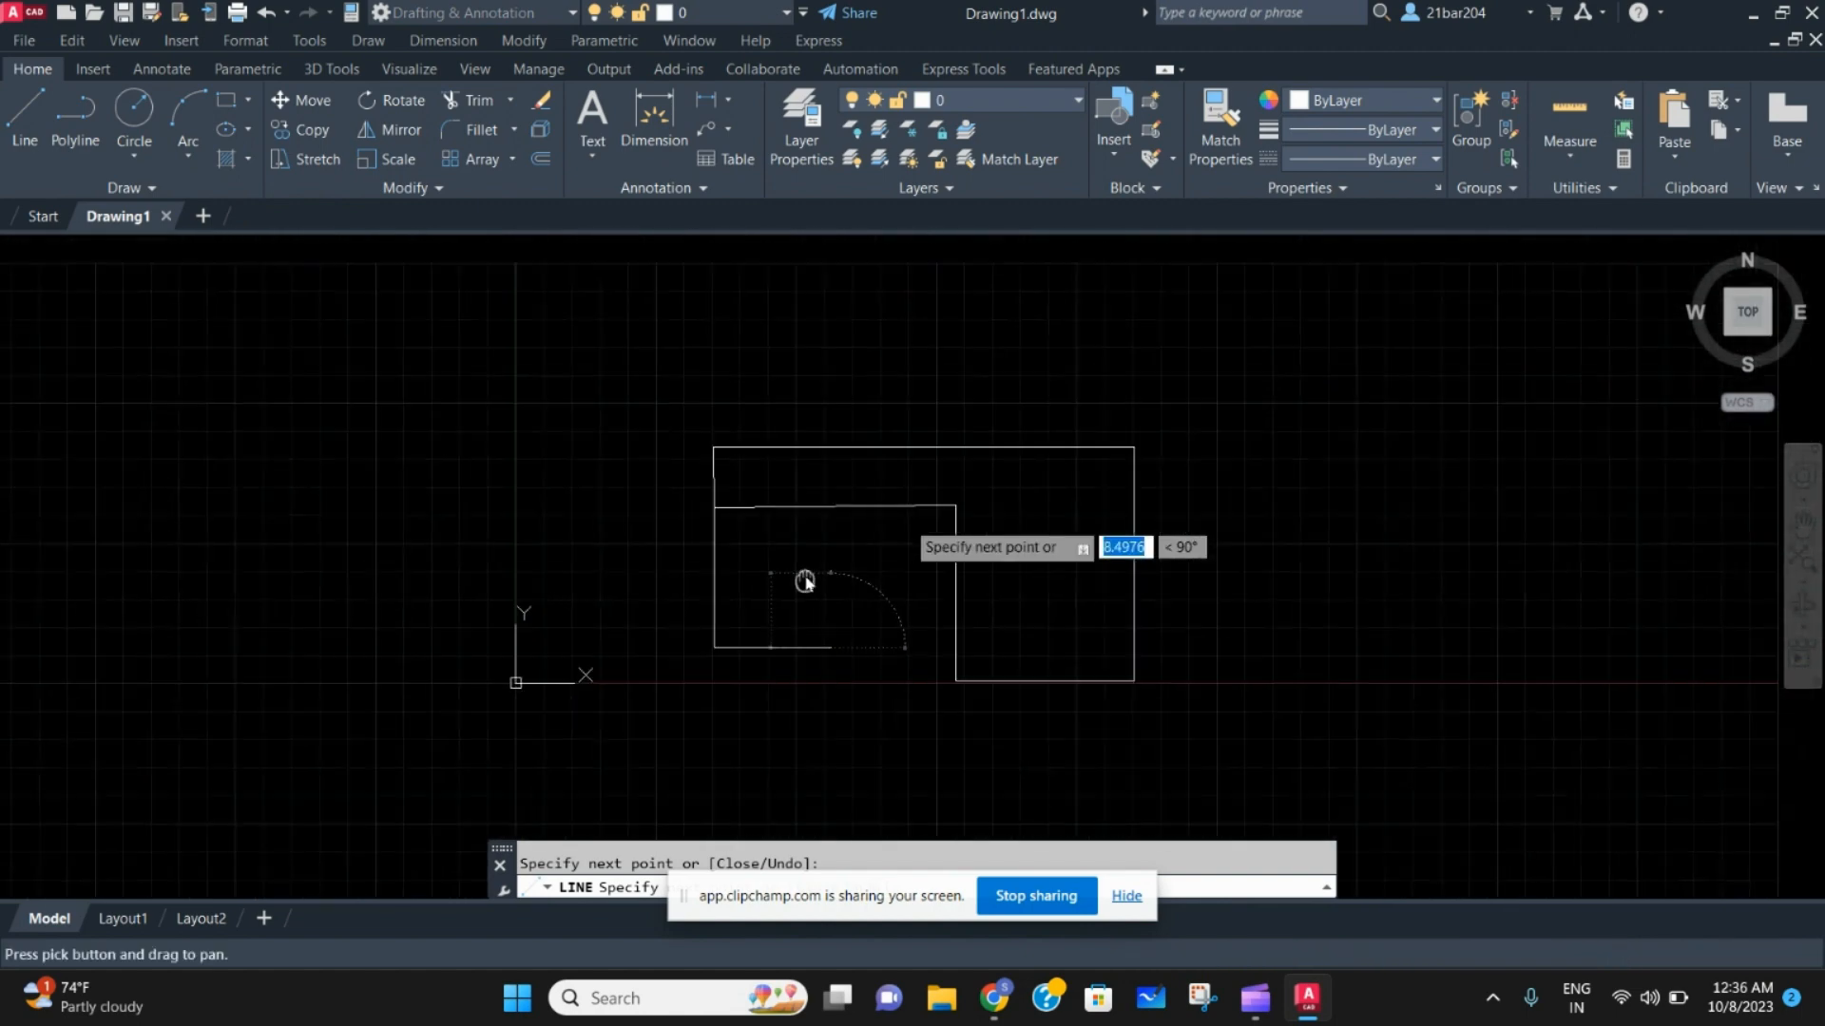
{"action": "key", "text": "Escape"}
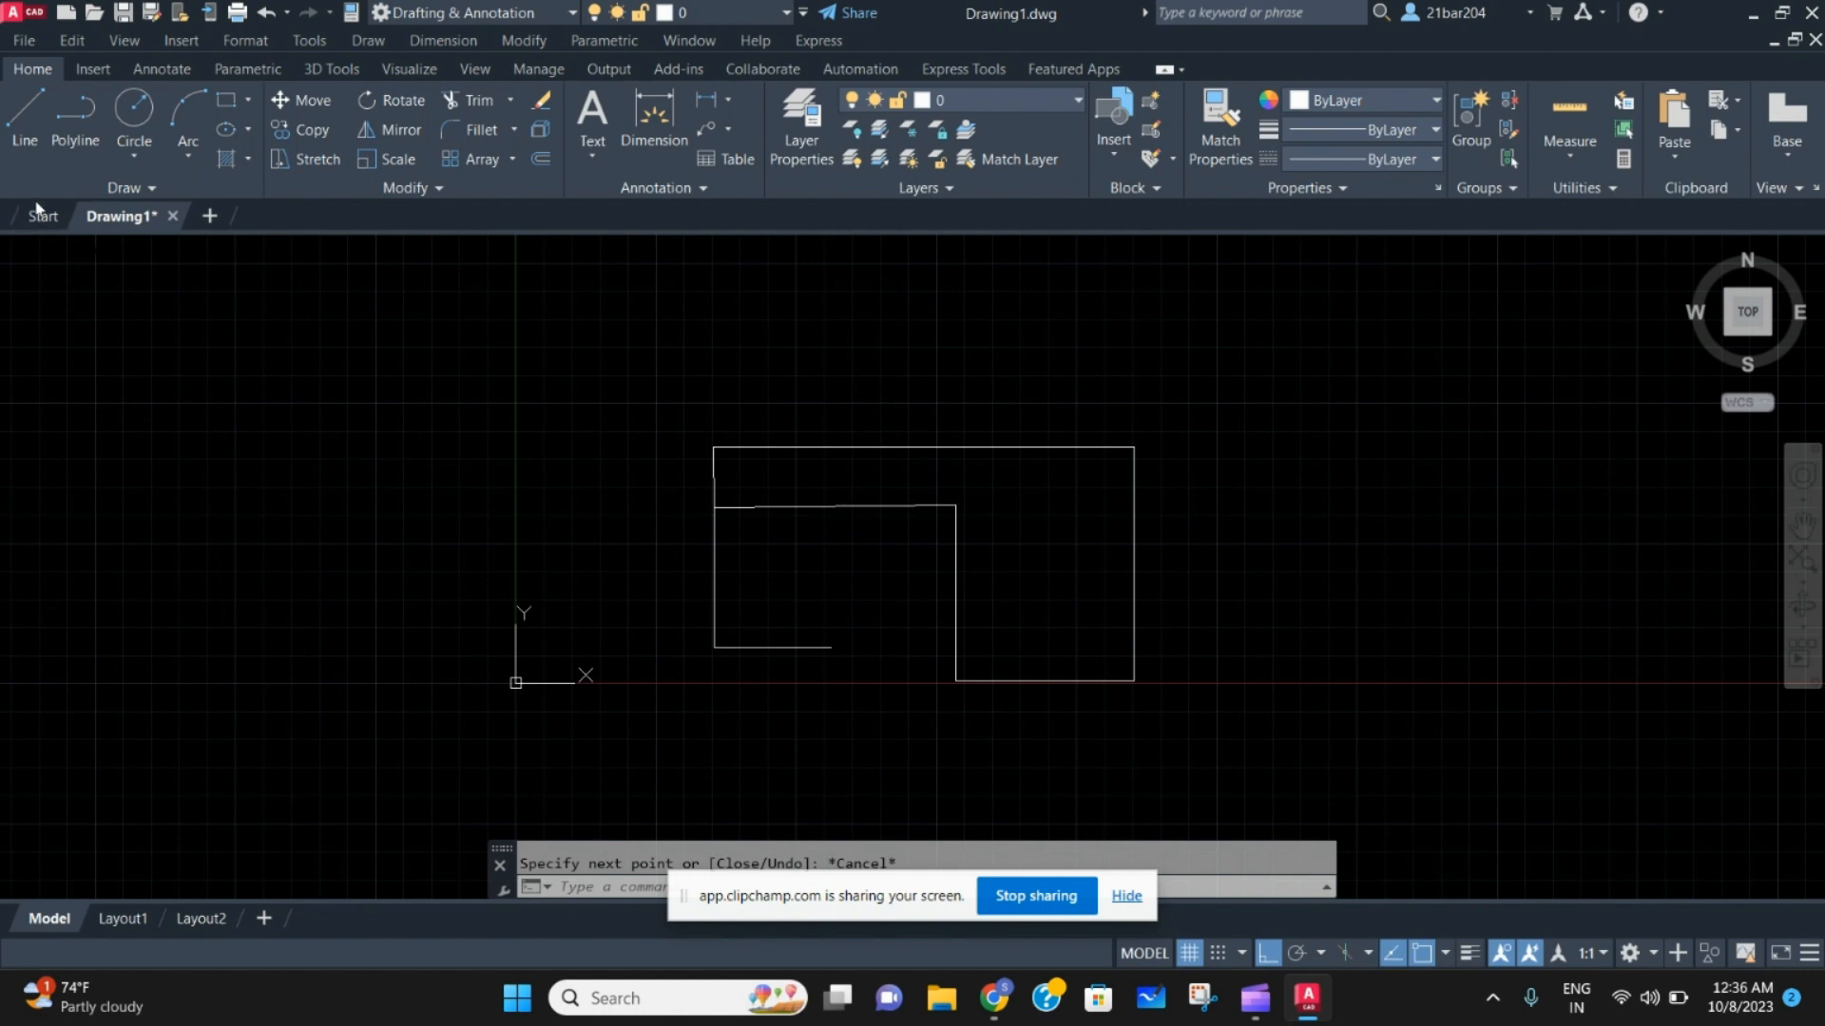
{"action": "left_click", "coordinate": [78, 138]}
{"action": "scroll", "coordinate": [504, 429], "scroll_direction": "down", "scroll_amount": 3}
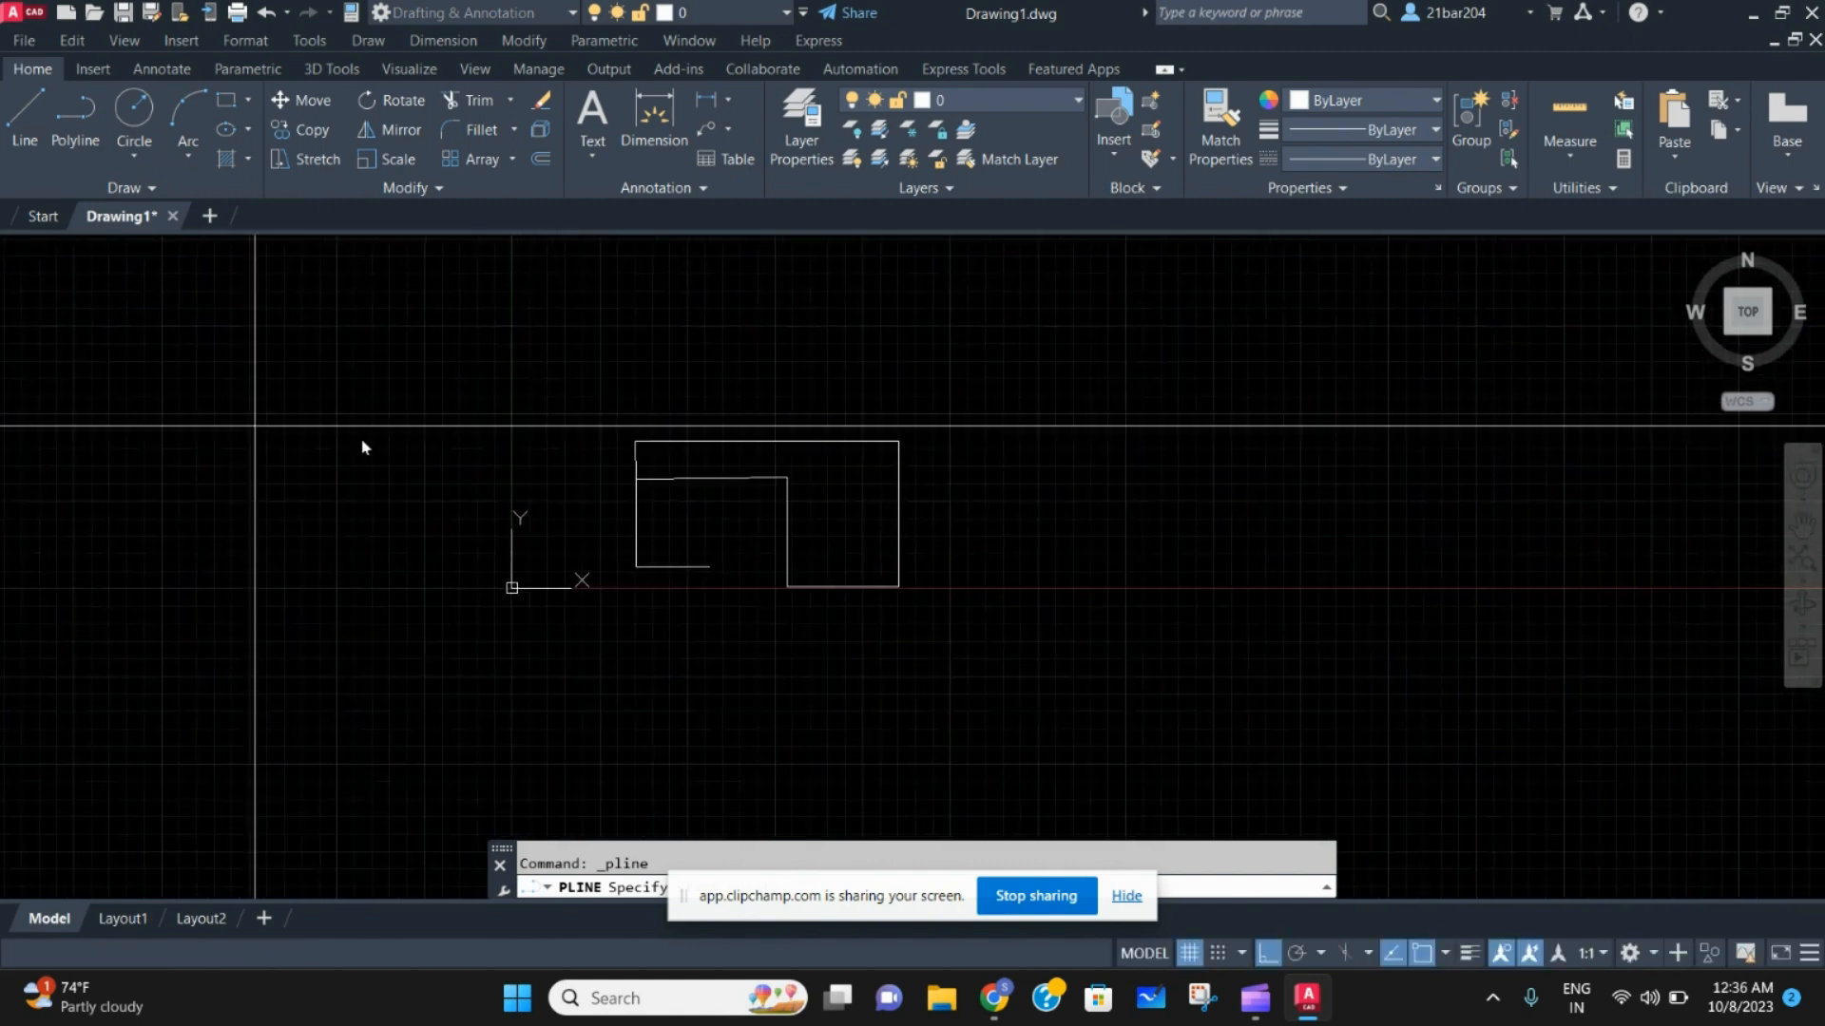
{"action": "scroll", "coordinate": [936, 359], "scroll_direction": "up", "scroll_amount": 4}
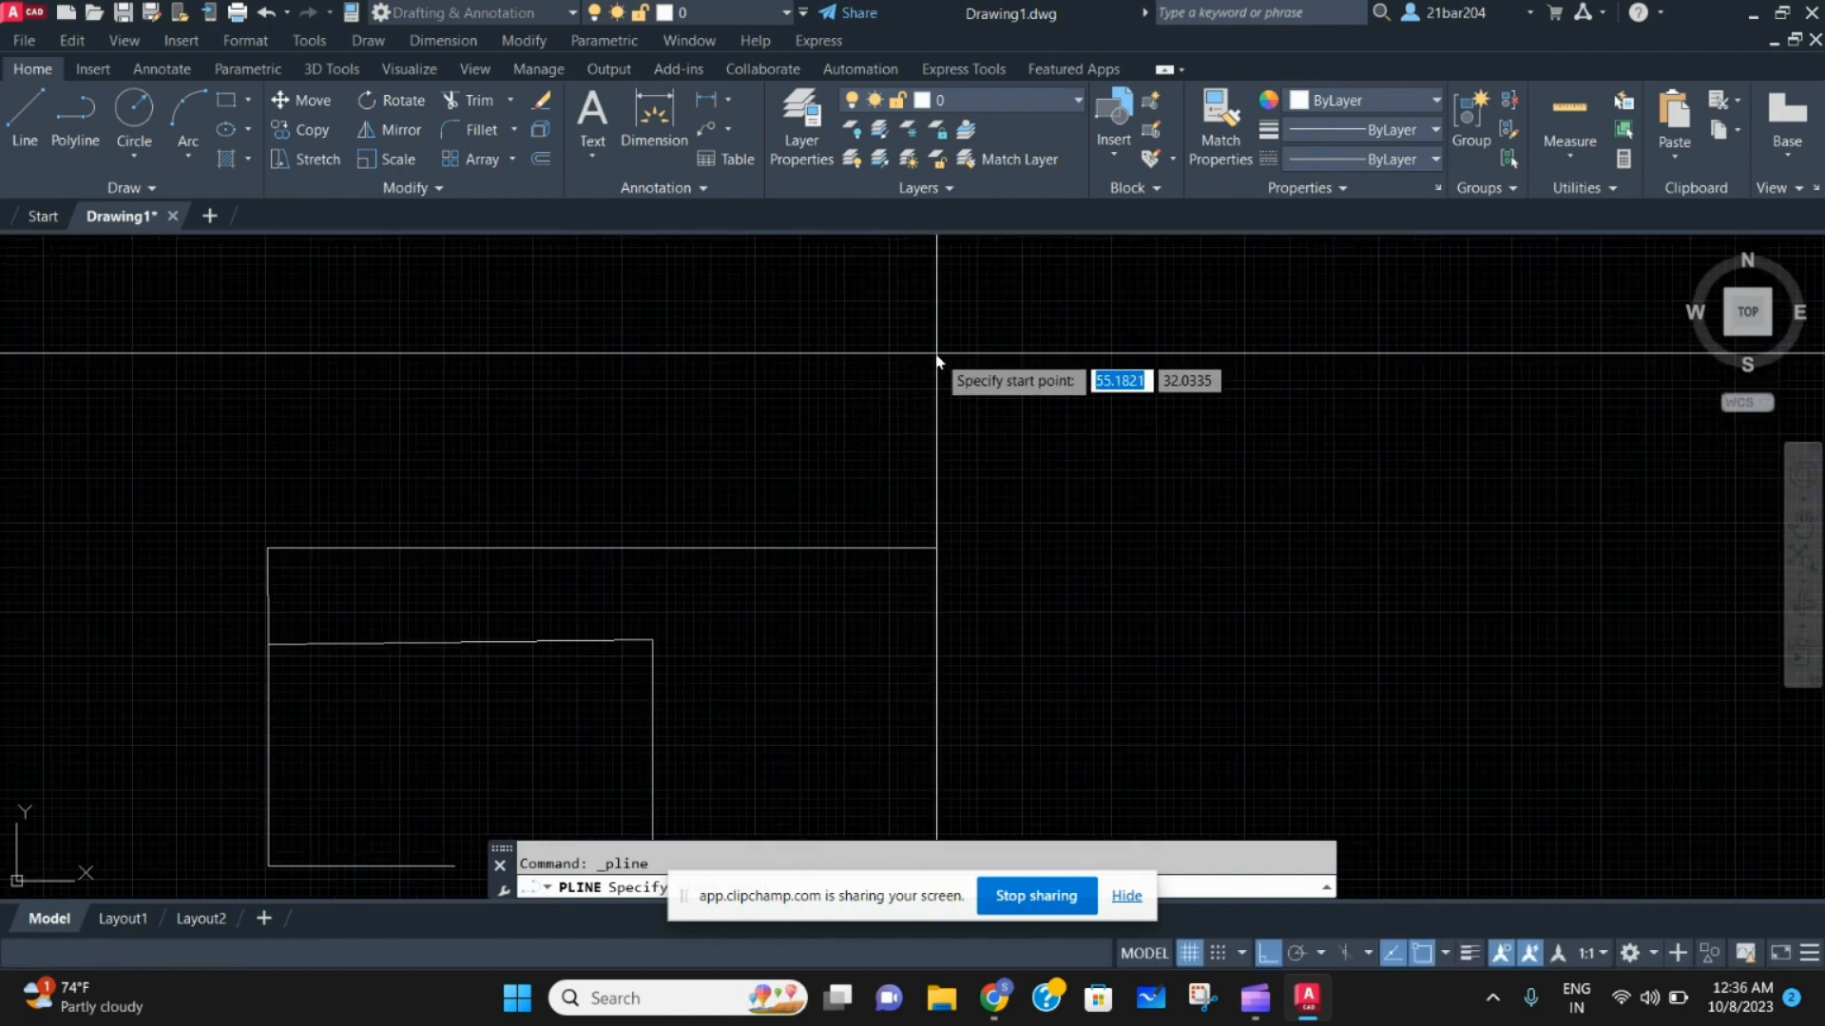
{"action": "middle_click_drag", "start_coordinate": [936, 356], "coordinate": [870, 325]}
{"action": "key", "text": "Escape"}
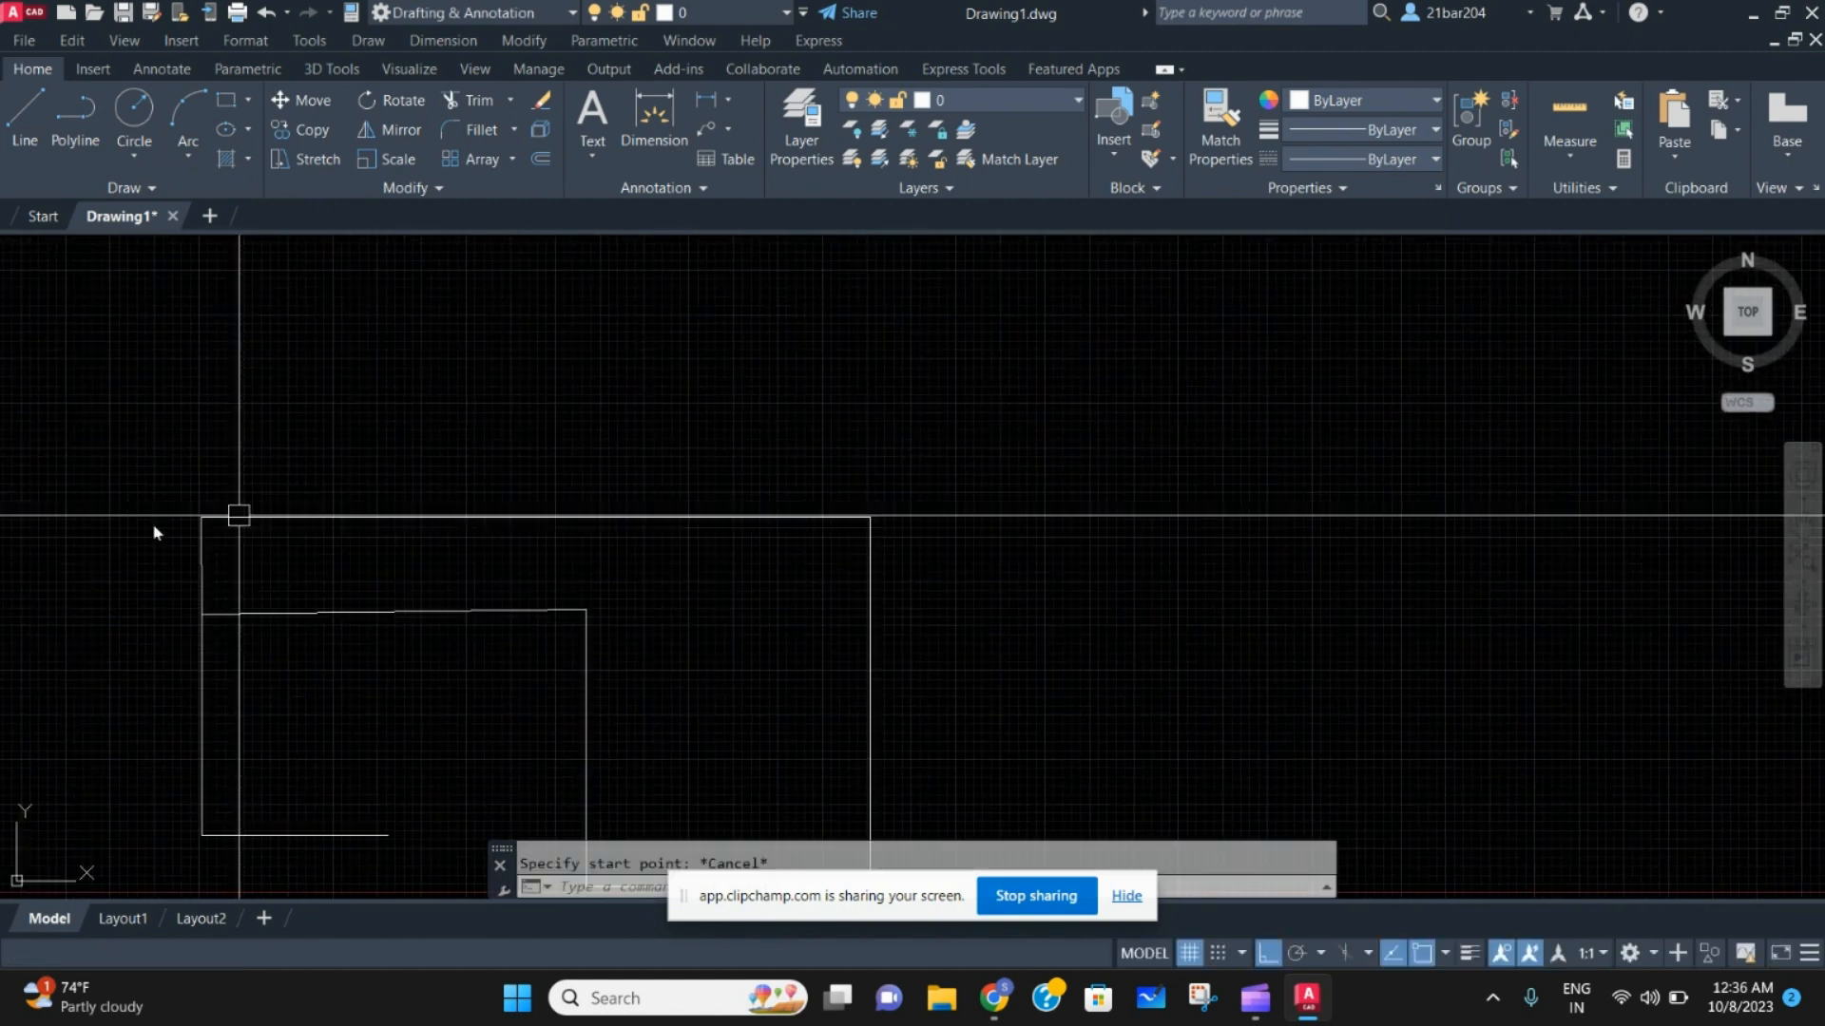
Select different segments of the line-drawn outline one after another to examine how its parts are grouped
{"action": "middle_click_drag", "start_coordinate": [742, 592], "coordinate": [852, 571]}
{"action": "left_click", "coordinate": [835, 532]}
{"action": "left_click", "coordinate": [803, 449]}
{"action": "middle_click_drag", "start_coordinate": [866, 488], "coordinate": [836, 579]}
{"action": "key", "text": "Escape"}
{"action": "left_click", "coordinate": [1034, 614]}
{"action": "left_click", "coordinate": [927, 559]}
{"action": "scroll", "coordinate": [925, 465], "scroll_direction": "down", "scroll_amount": 4}
{"action": "key", "text": "Escape"}
{"action": "scroll", "coordinate": [892, 643], "scroll_direction": "up", "scroll_amount": 4}
{"action": "left_click", "coordinate": [891, 643]}
{"action": "left_click", "coordinate": [840, 483]}
{"action": "key", "text": "Escape"}
{"action": "left_click", "coordinate": [848, 601]}
{"action": "left_click", "coordinate": [694, 506]}
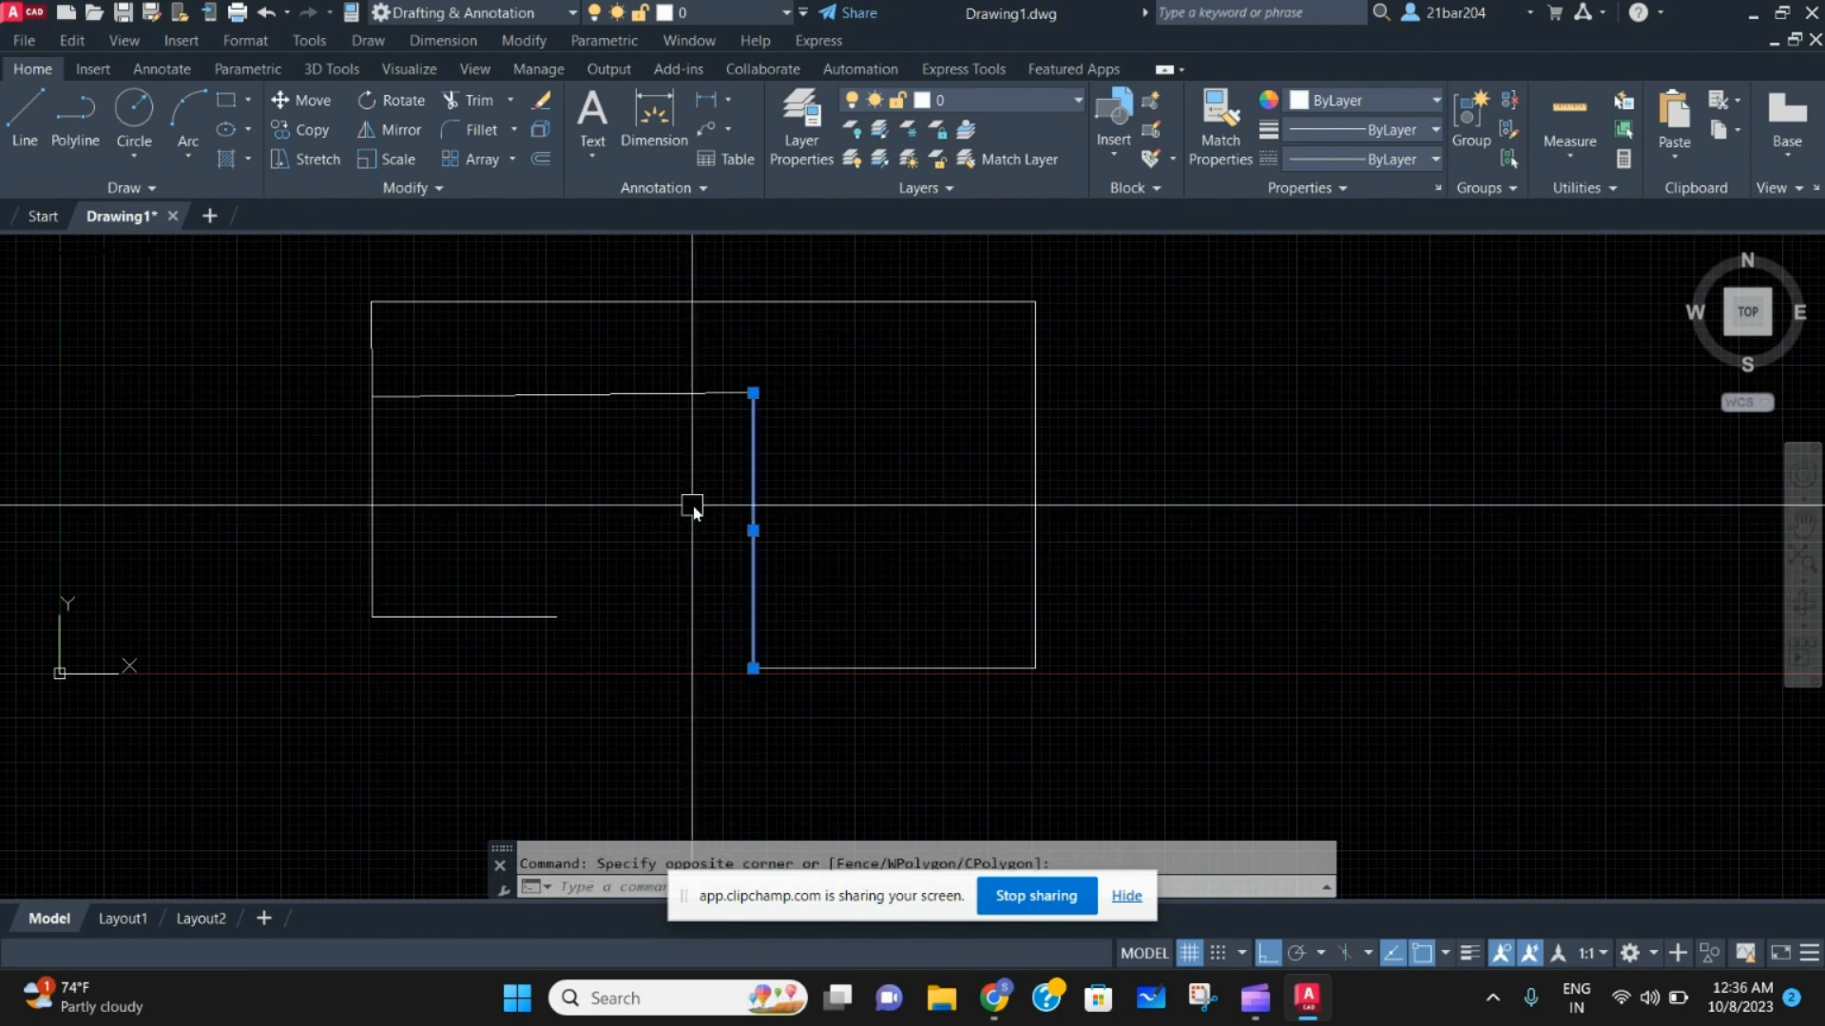
{"action": "middle_click_drag", "start_coordinate": [692, 505], "coordinate": [709, 595]}
{"action": "key", "text": "Escape"}
{"action": "left_click", "coordinate": [726, 564]}
{"action": "left_click", "coordinate": [659, 479]}
{"action": "key", "text": "Escape"}
{"action": "scroll", "coordinate": [664, 582], "scroll_direction": "down", "scroll_amount": 3}
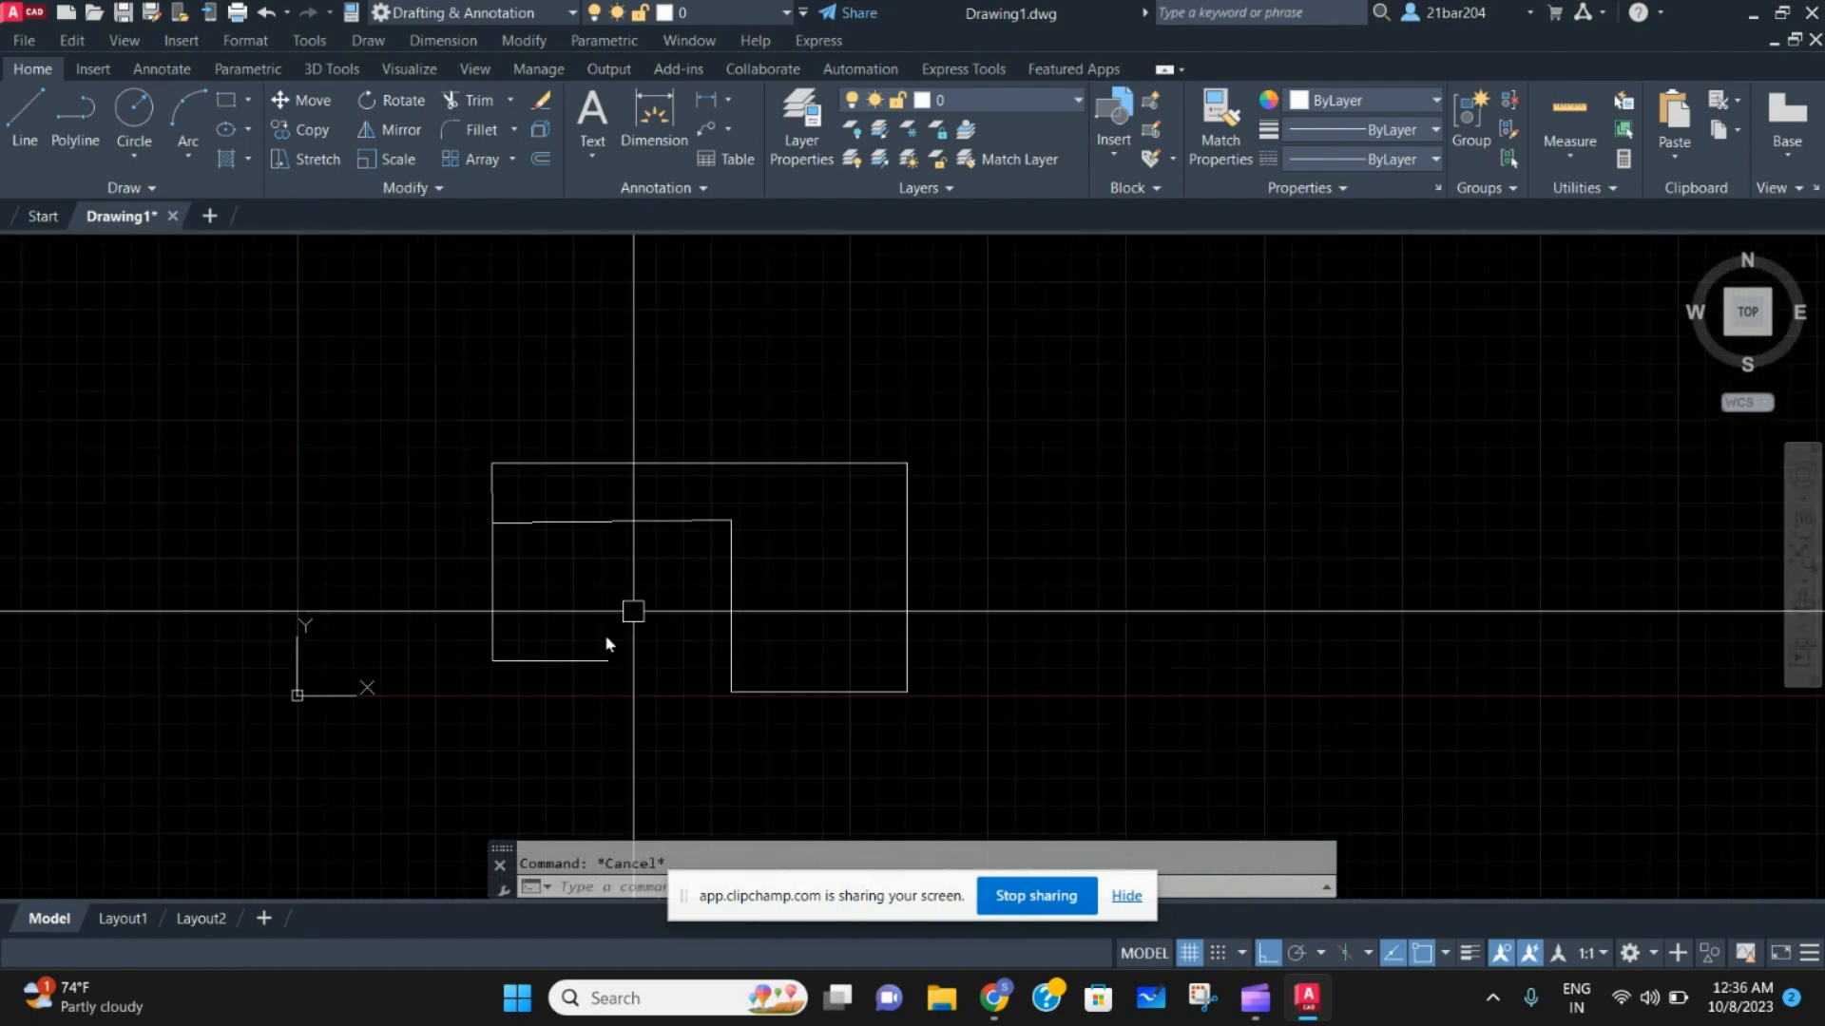
{"action": "scroll", "coordinate": [555, 689], "scroll_direction": "up", "scroll_amount": 3}
{"action": "left_click", "coordinate": [538, 693]}
{"action": "left_click", "coordinate": [282, 583]}
{"action": "scroll", "coordinate": [453, 587], "scroll_direction": "down", "scroll_amount": 3}
{"action": "key", "text": "Escape"}
{"action": "scroll", "coordinate": [465, 557], "scroll_direction": "up", "scroll_amount": 3}
{"action": "scroll", "coordinate": [465, 558], "scroll_direction": "down", "scroll_amount": 3}
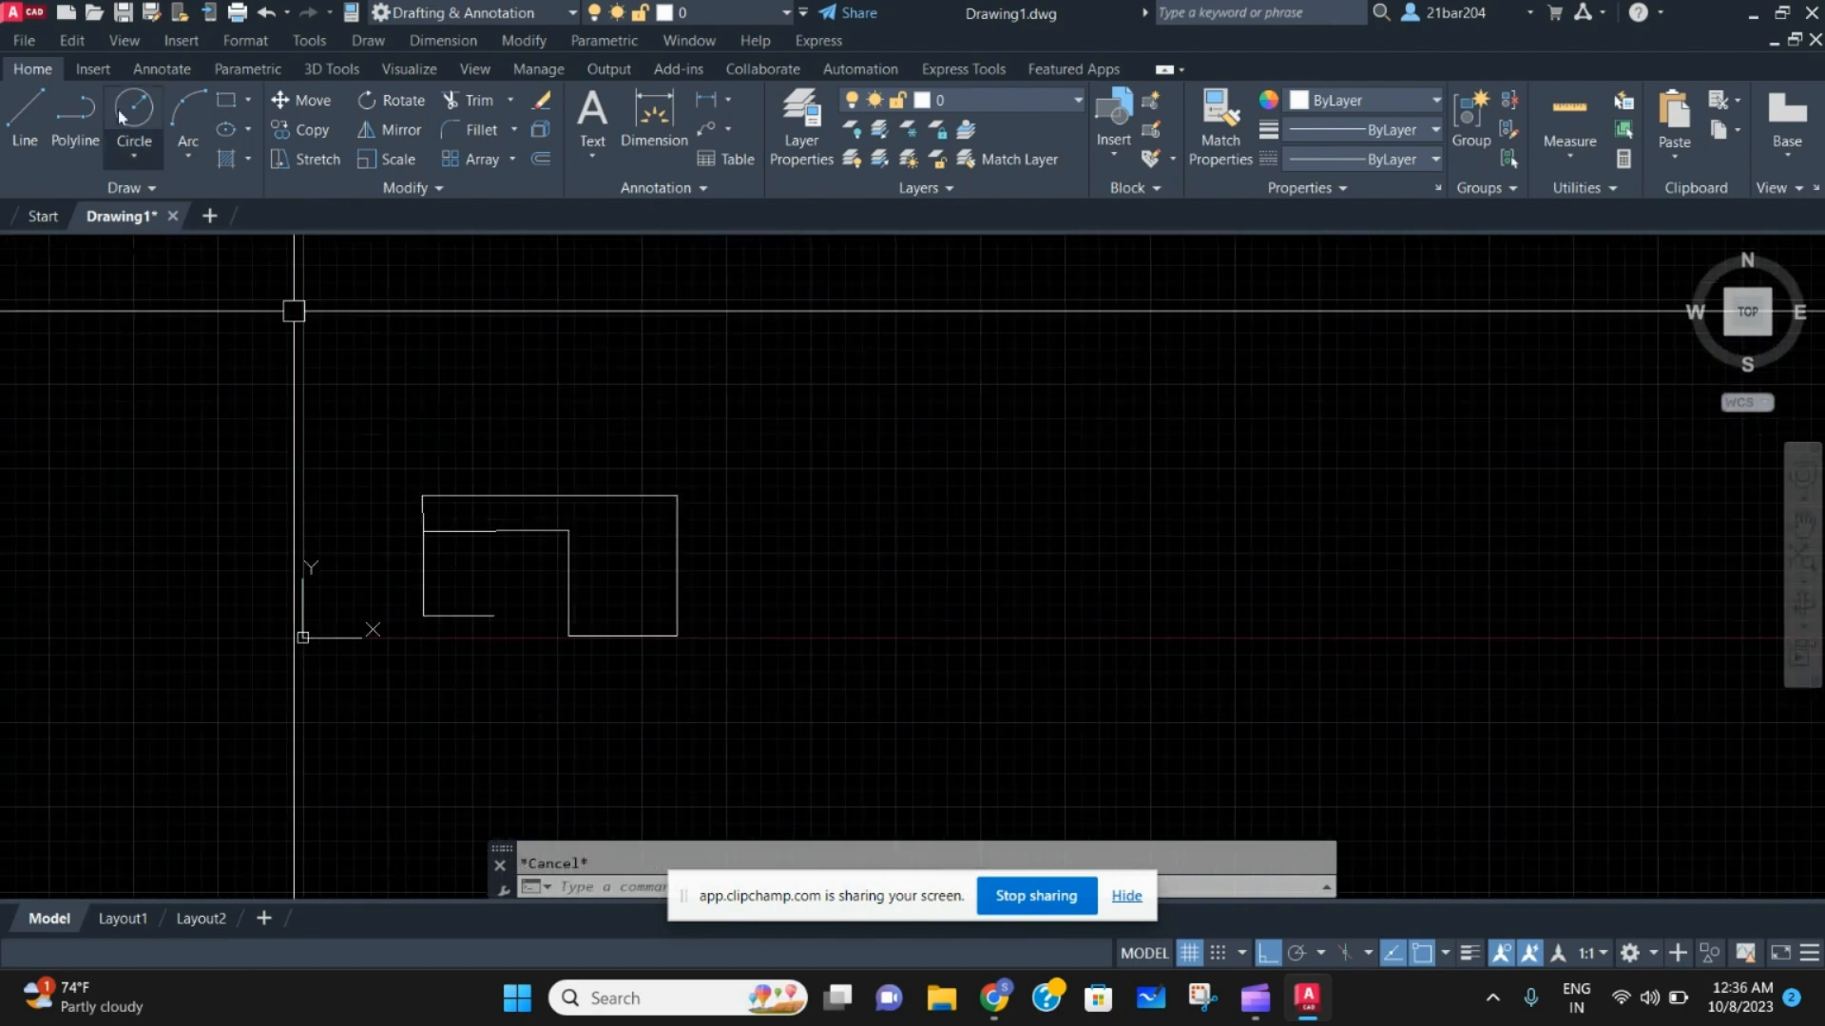
Start a polyline beside the line-drawn outline with ortho segments running right, down and left
{"action": "left_click", "coordinate": [74, 121]}
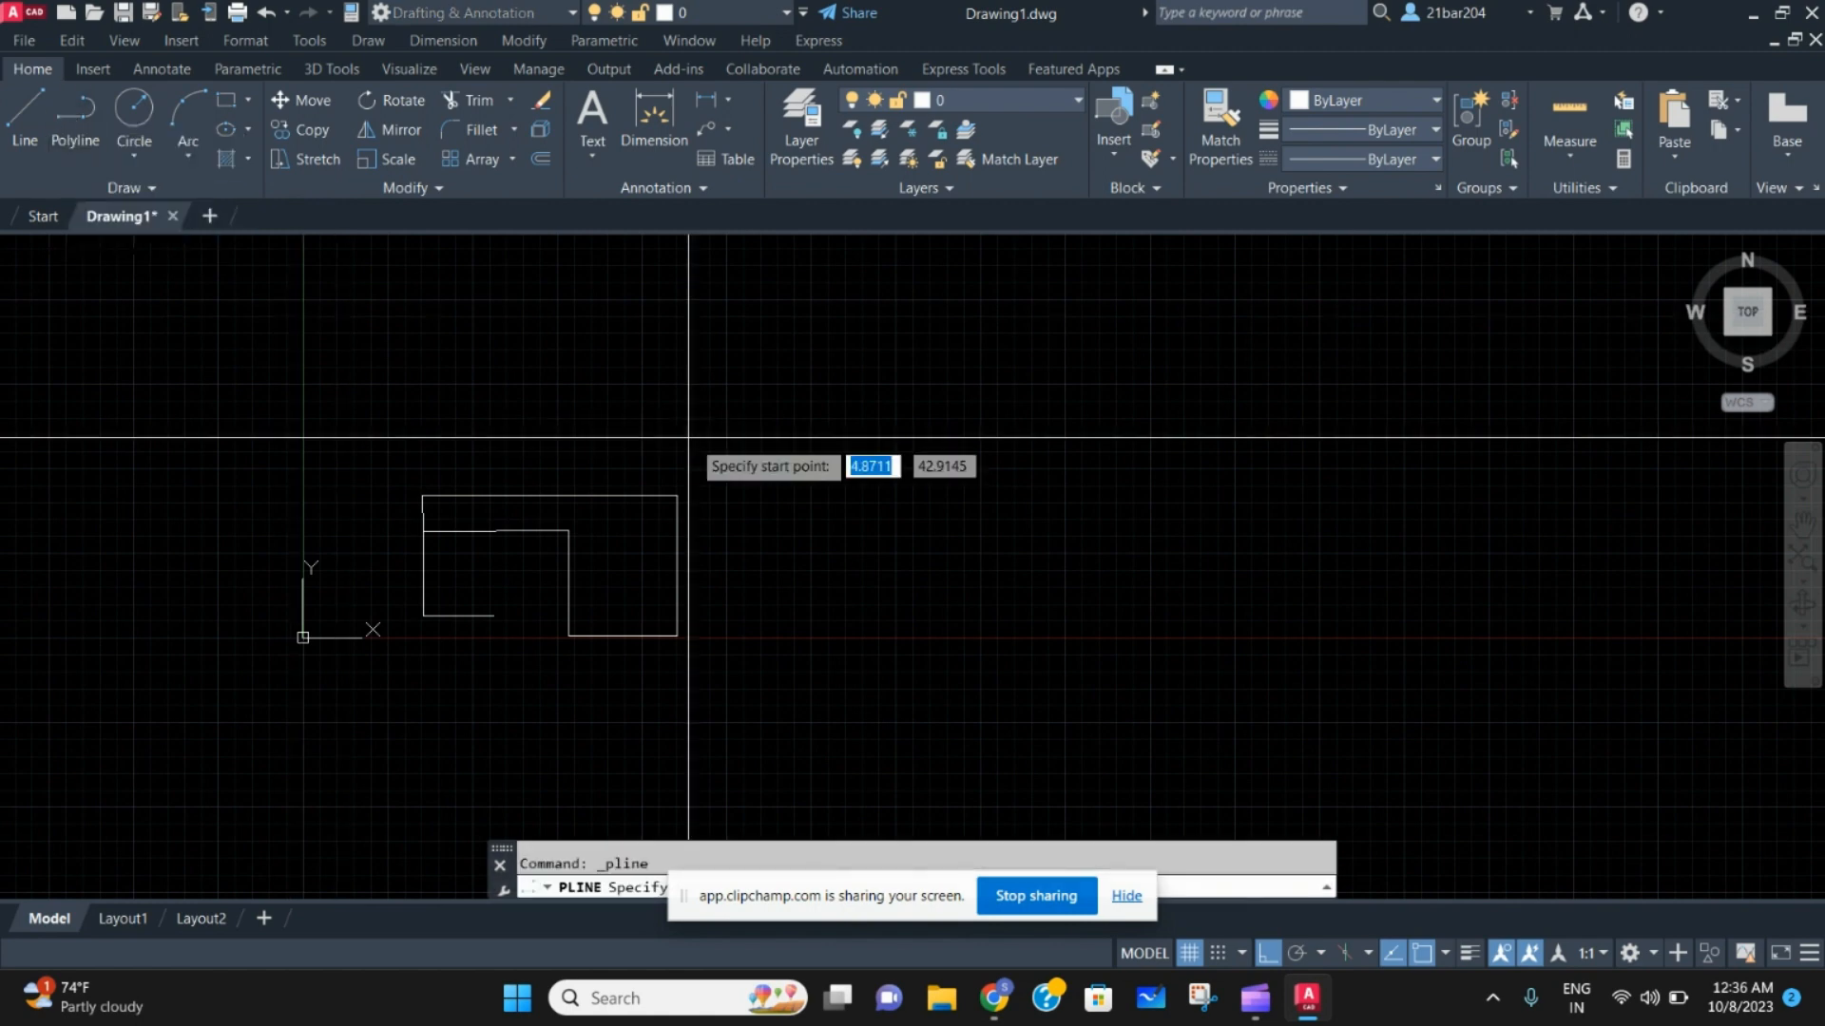
{"action": "middle_click_drag", "start_coordinate": [677, 537], "coordinate": [461, 529]}
{"action": "scroll", "coordinate": [482, 589], "scroll_direction": "up", "scroll_amount": 2}
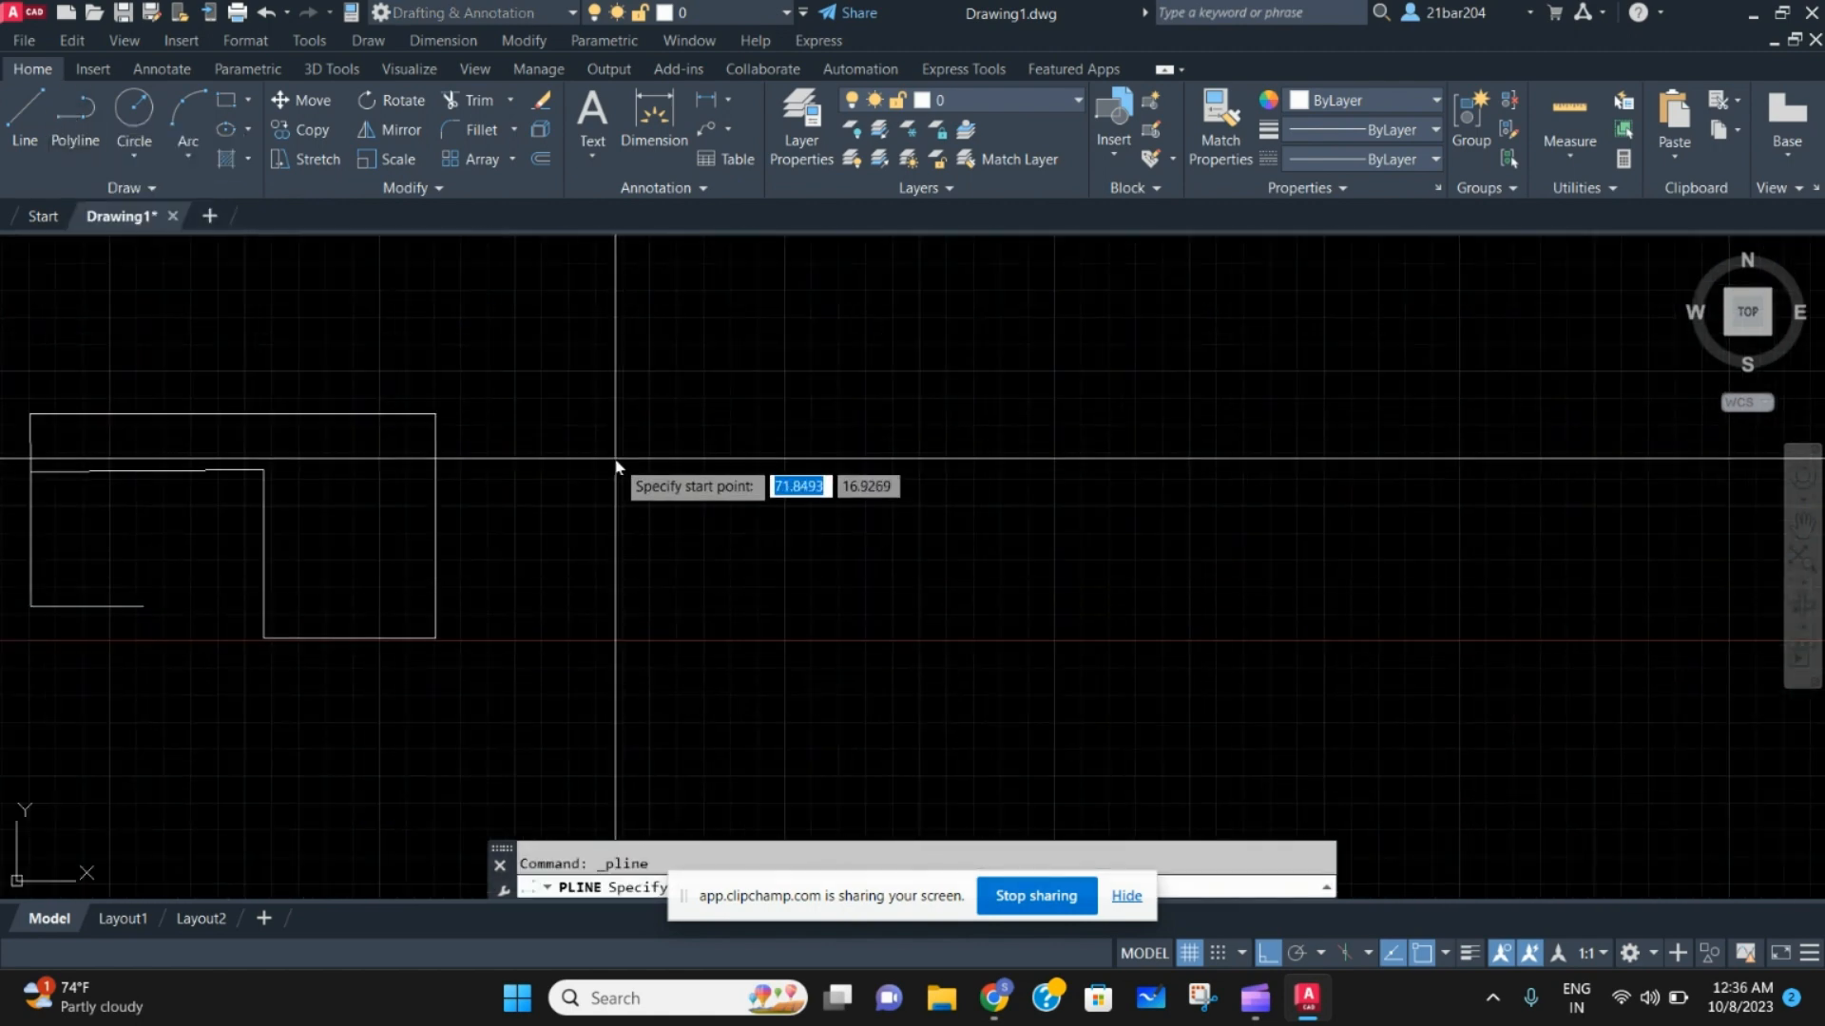
{"action": "middle_click_drag", "start_coordinate": [396, 477], "coordinate": [448, 459]}
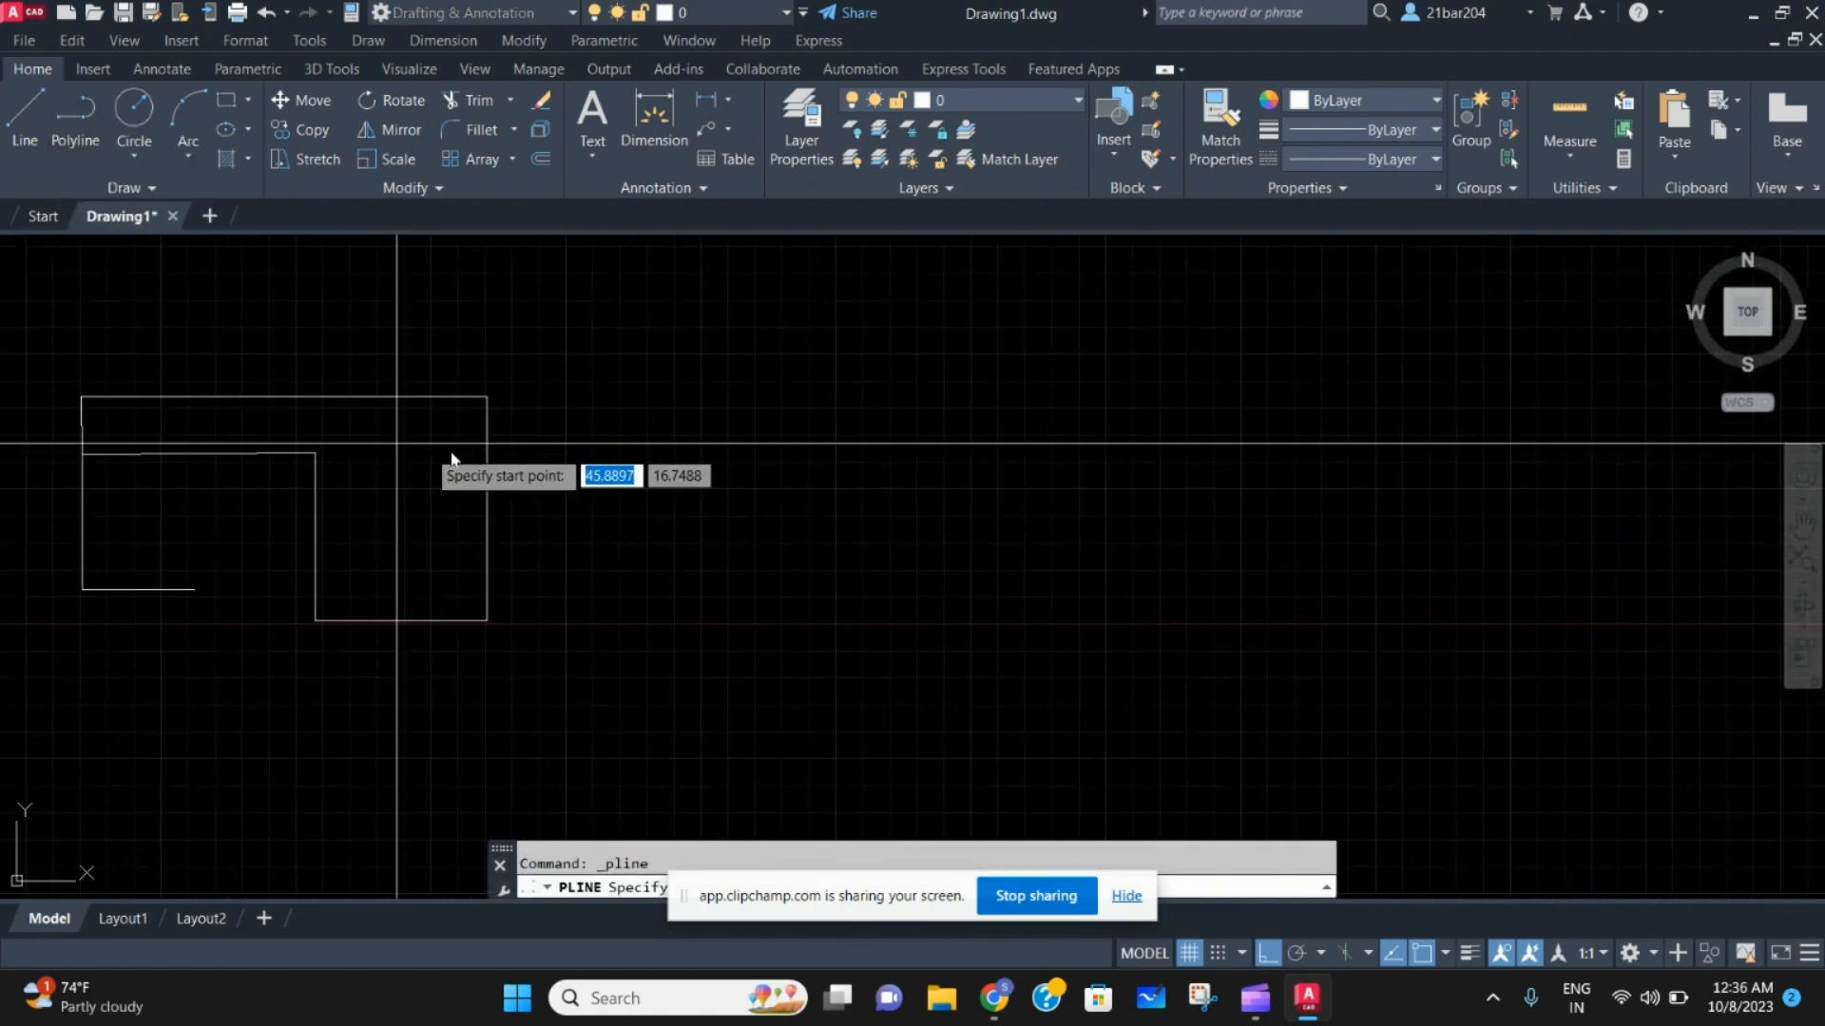
{"action": "left_click", "coordinate": [778, 396]}
{"action": "left_click", "coordinate": [1275, 423]}
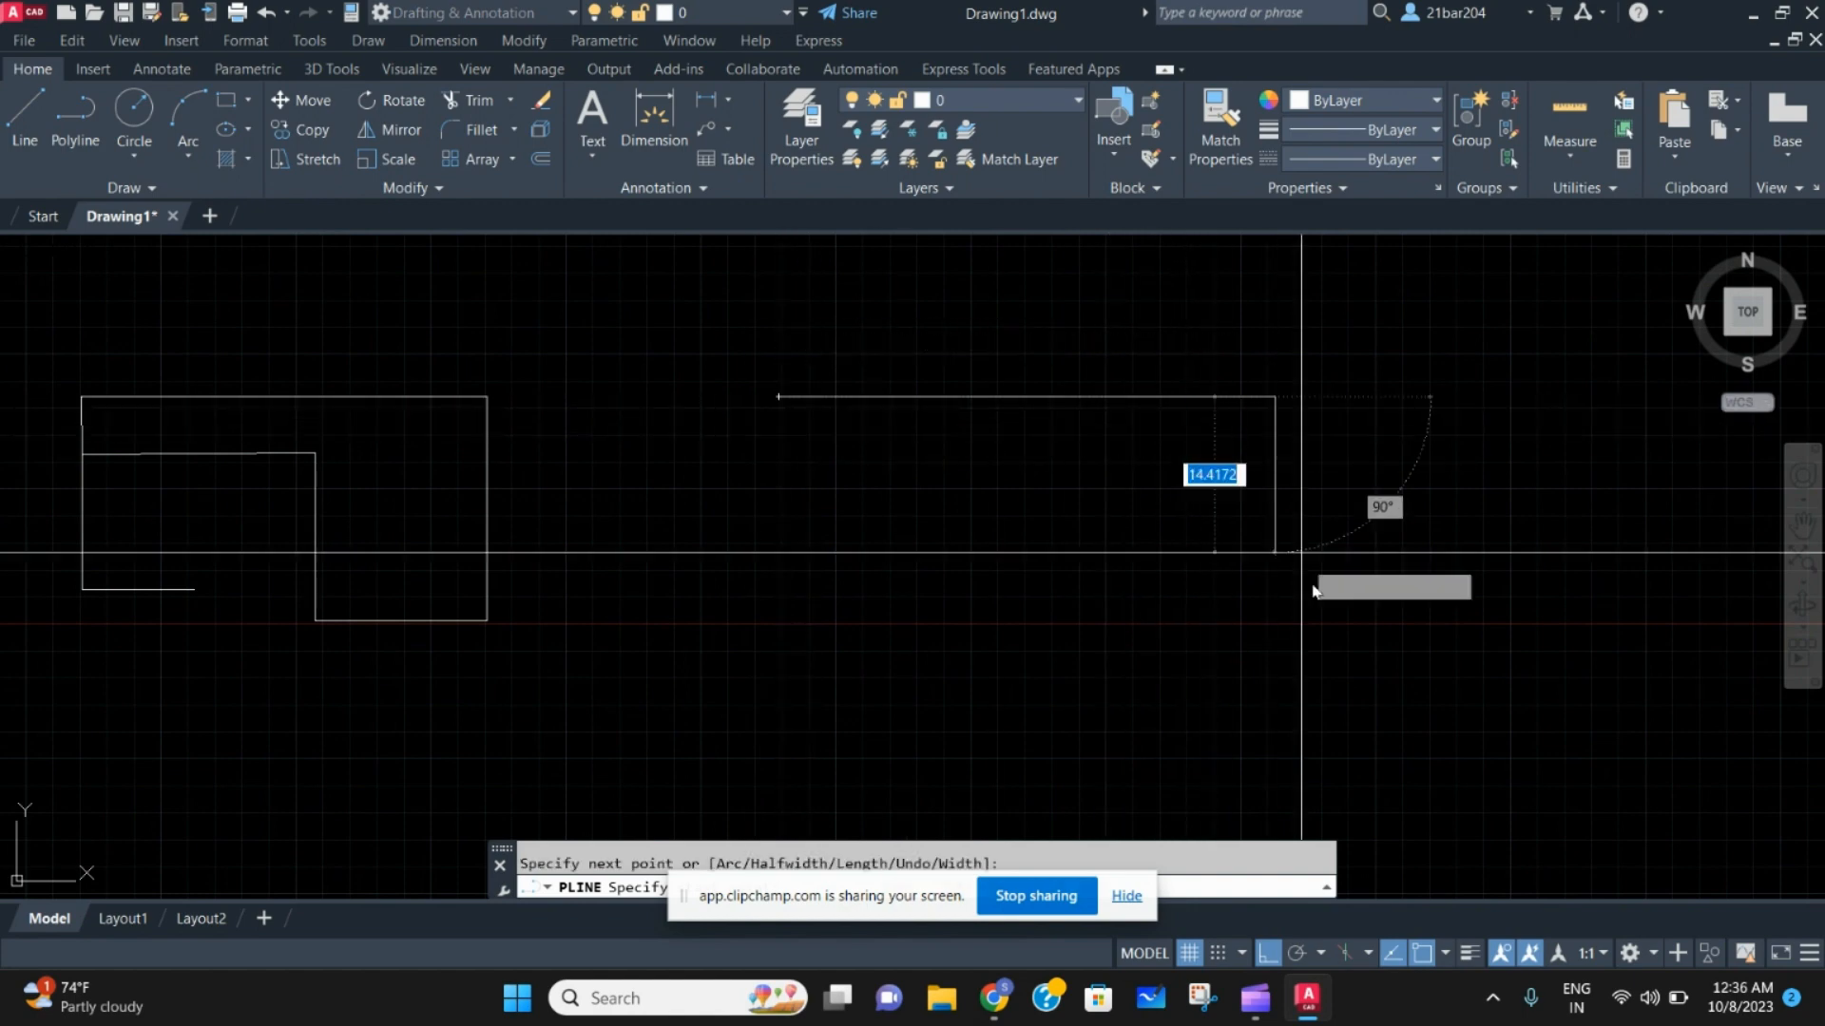
{"action": "left_click", "coordinate": [1273, 630]}
{"action": "left_click", "coordinate": [1043, 630]}
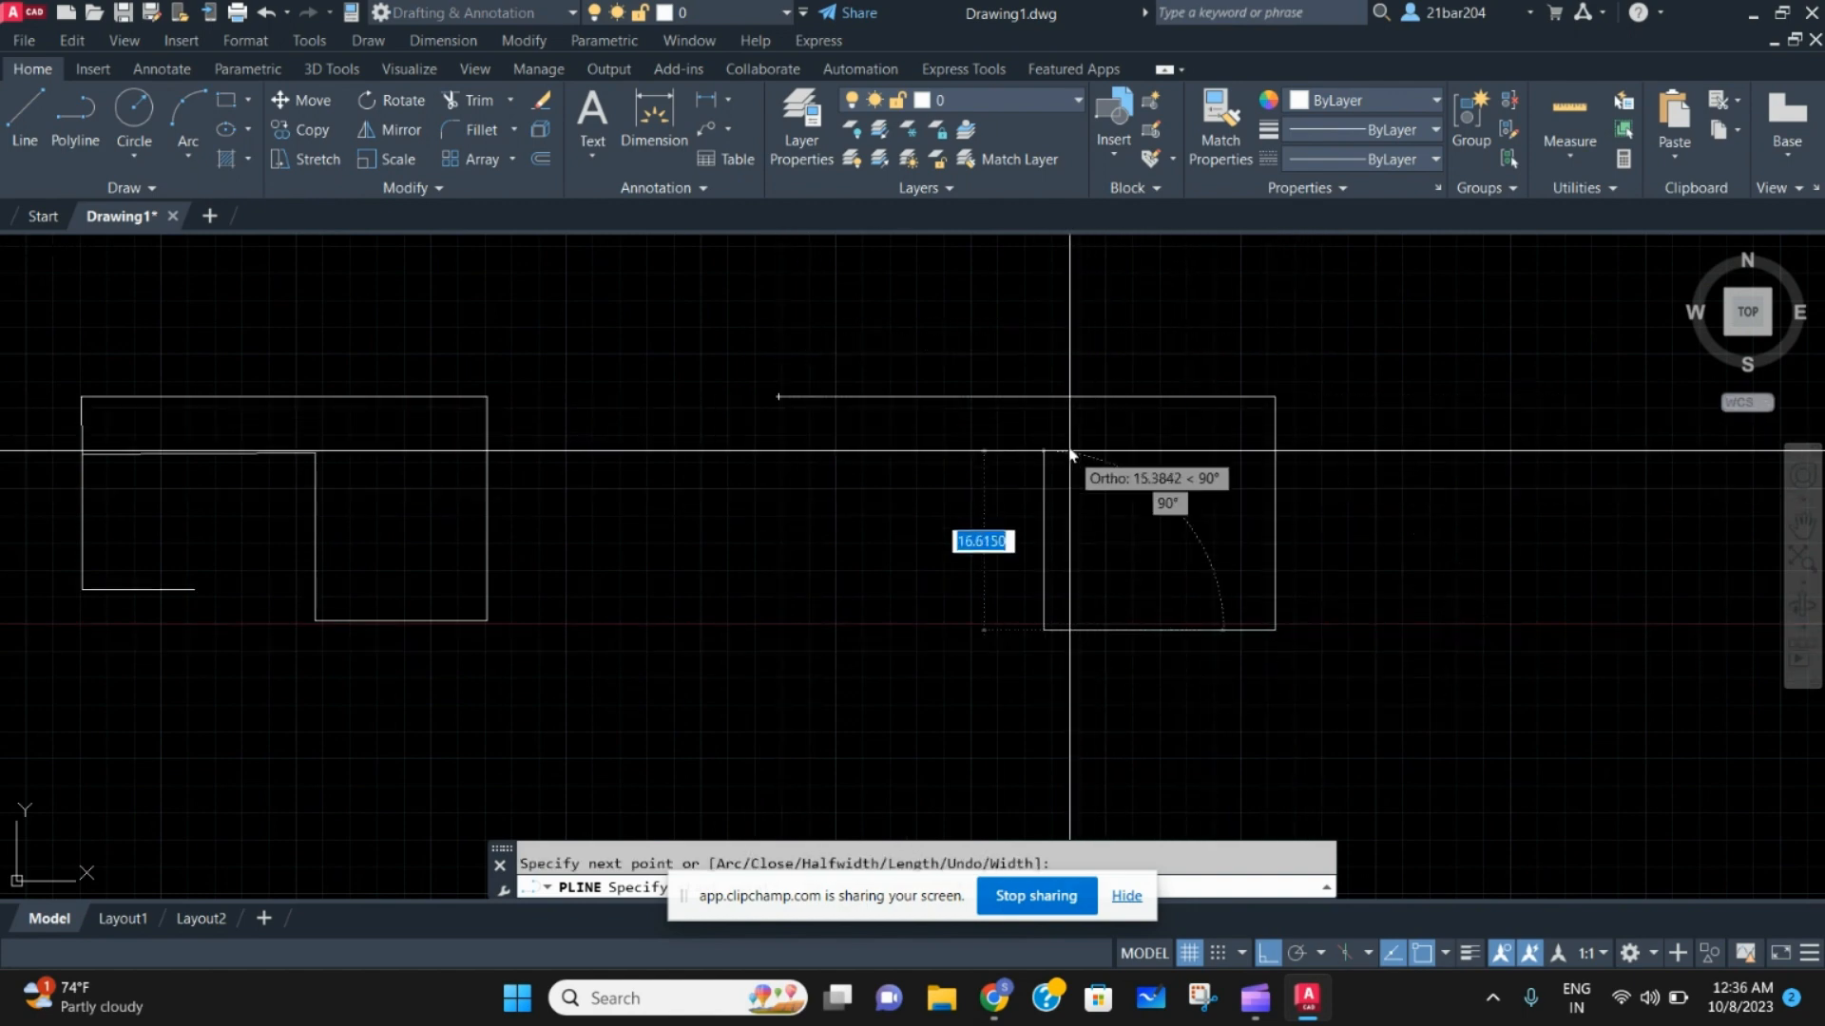
Continue the polyline up, left, up and slightly right, then join it to its start point and end the command
{"action": "left_click", "coordinate": [748, 418]}
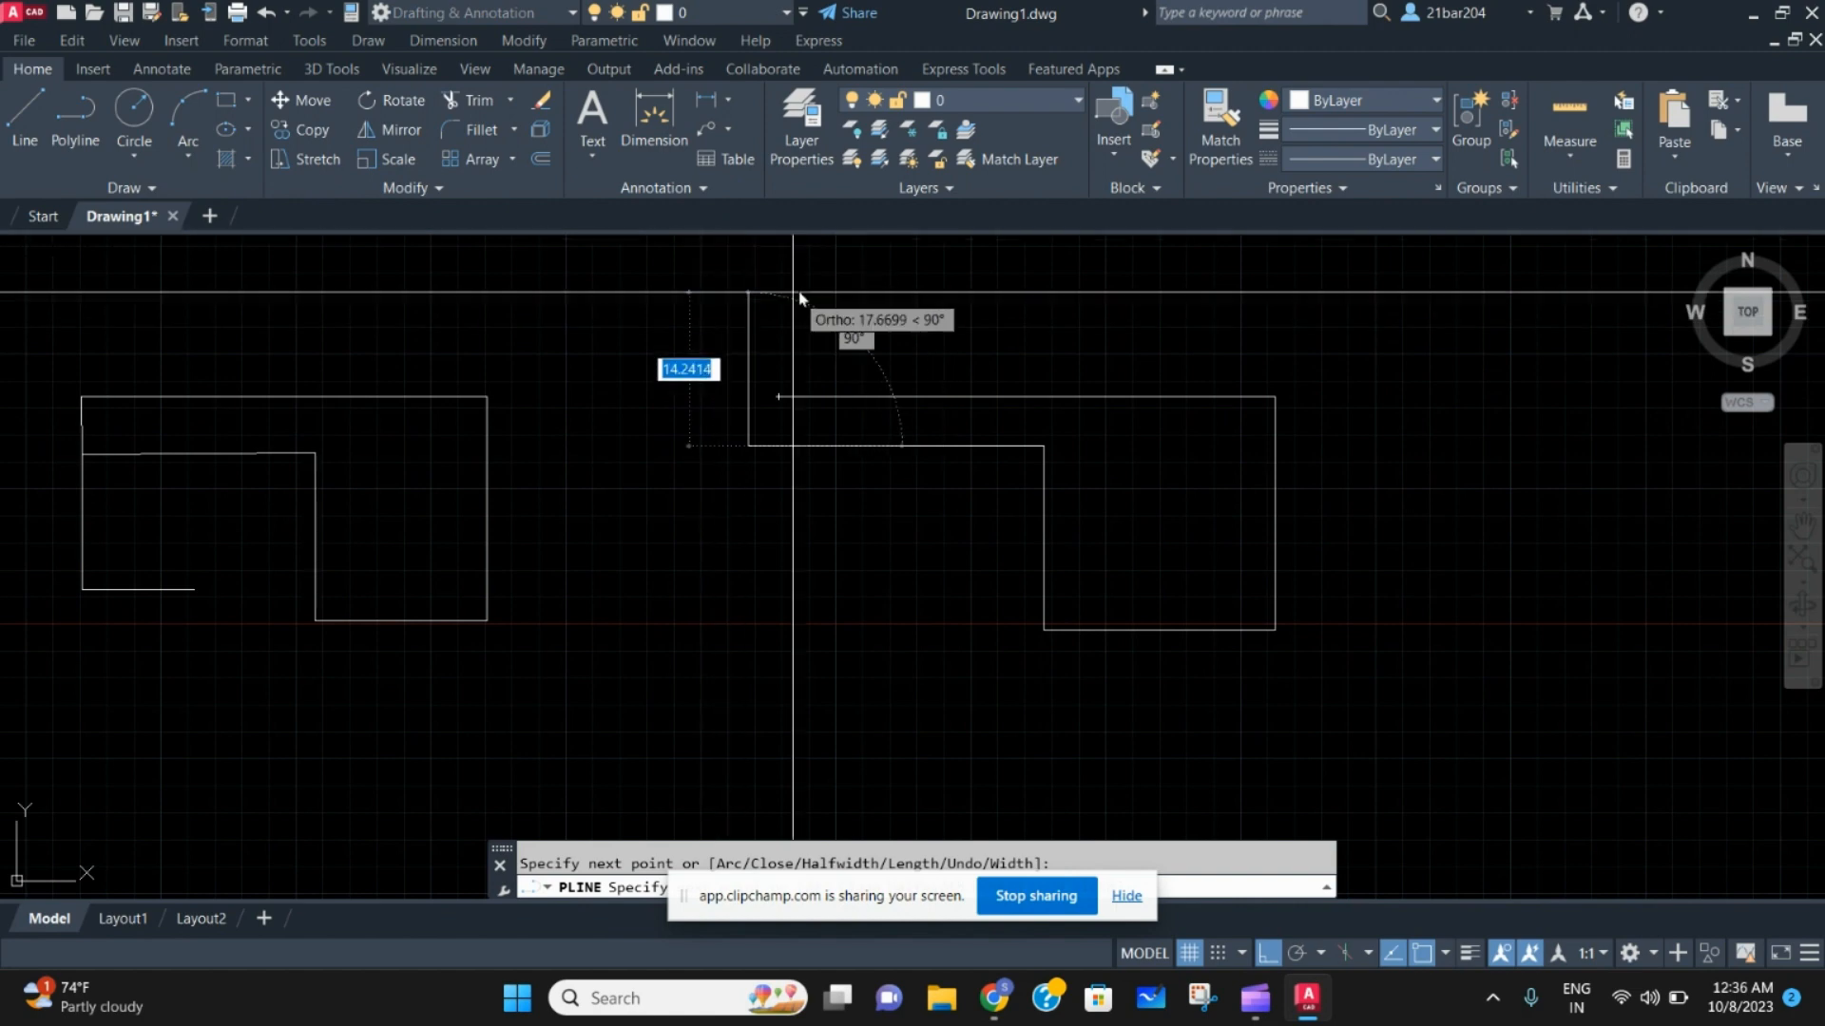
{"action": "left_click", "coordinate": [832, 291]}
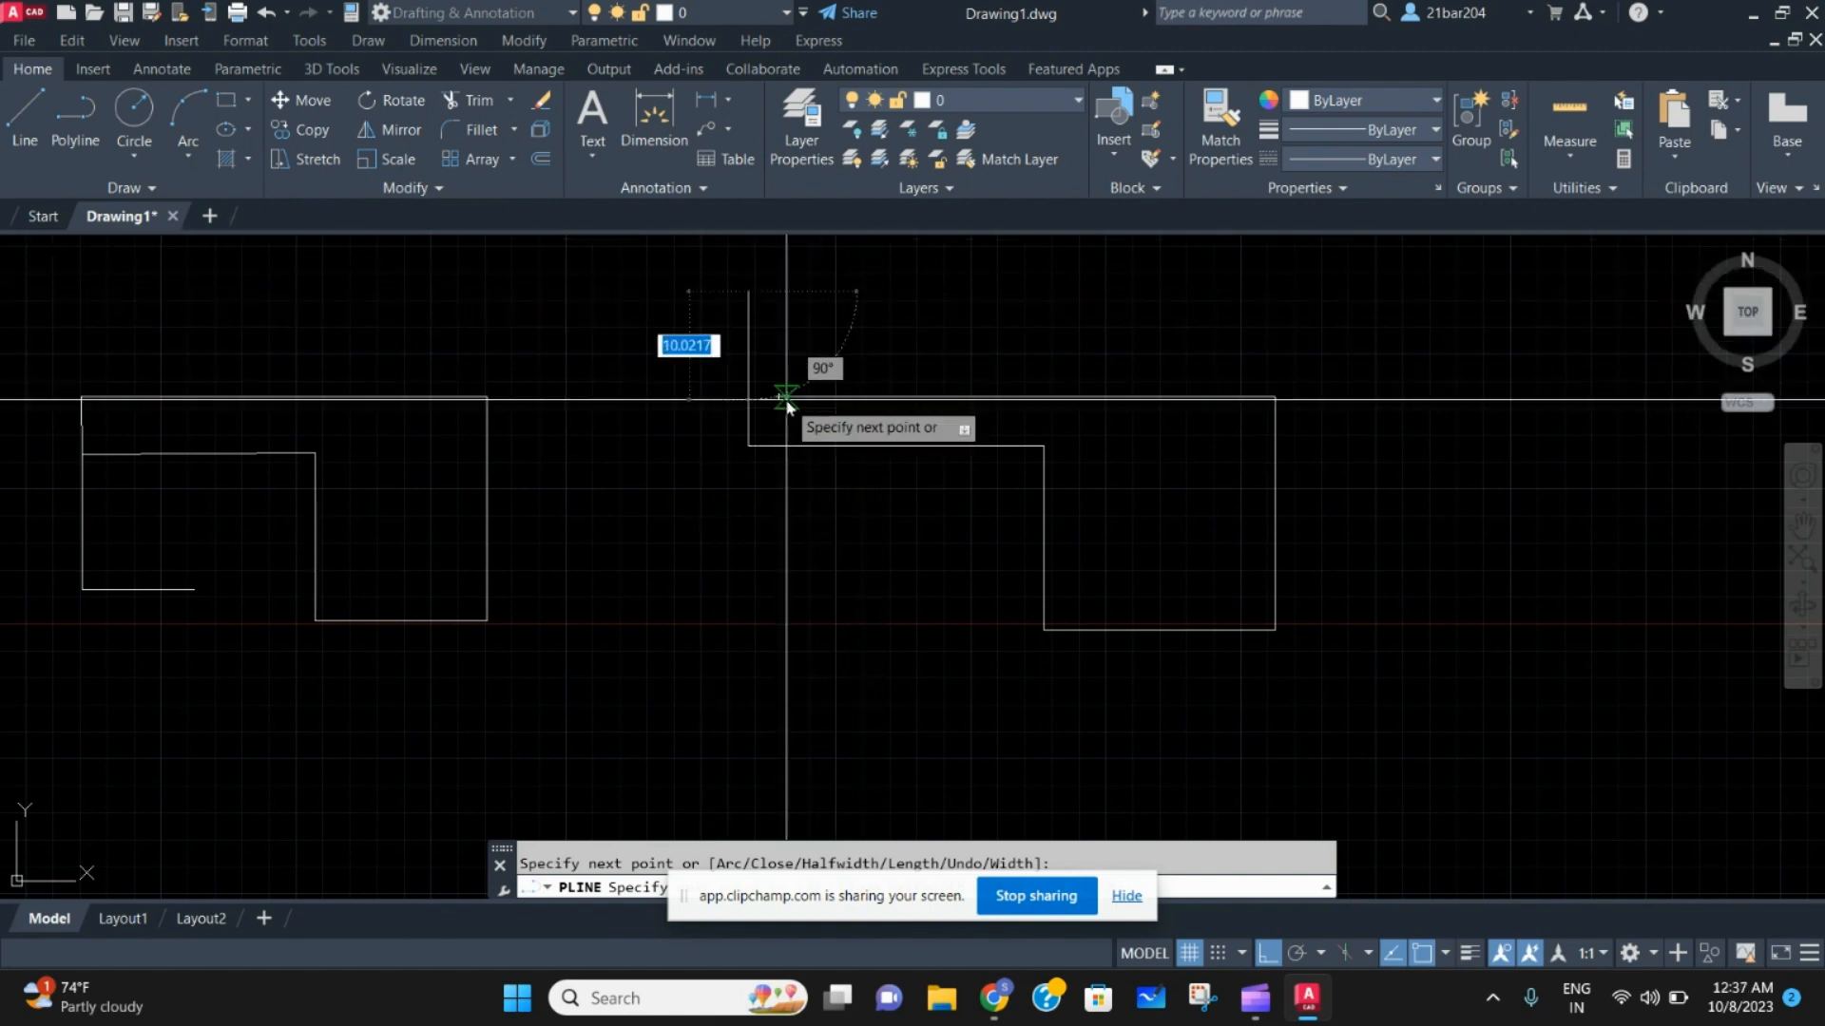
{"action": "left_click", "coordinate": [790, 291]}
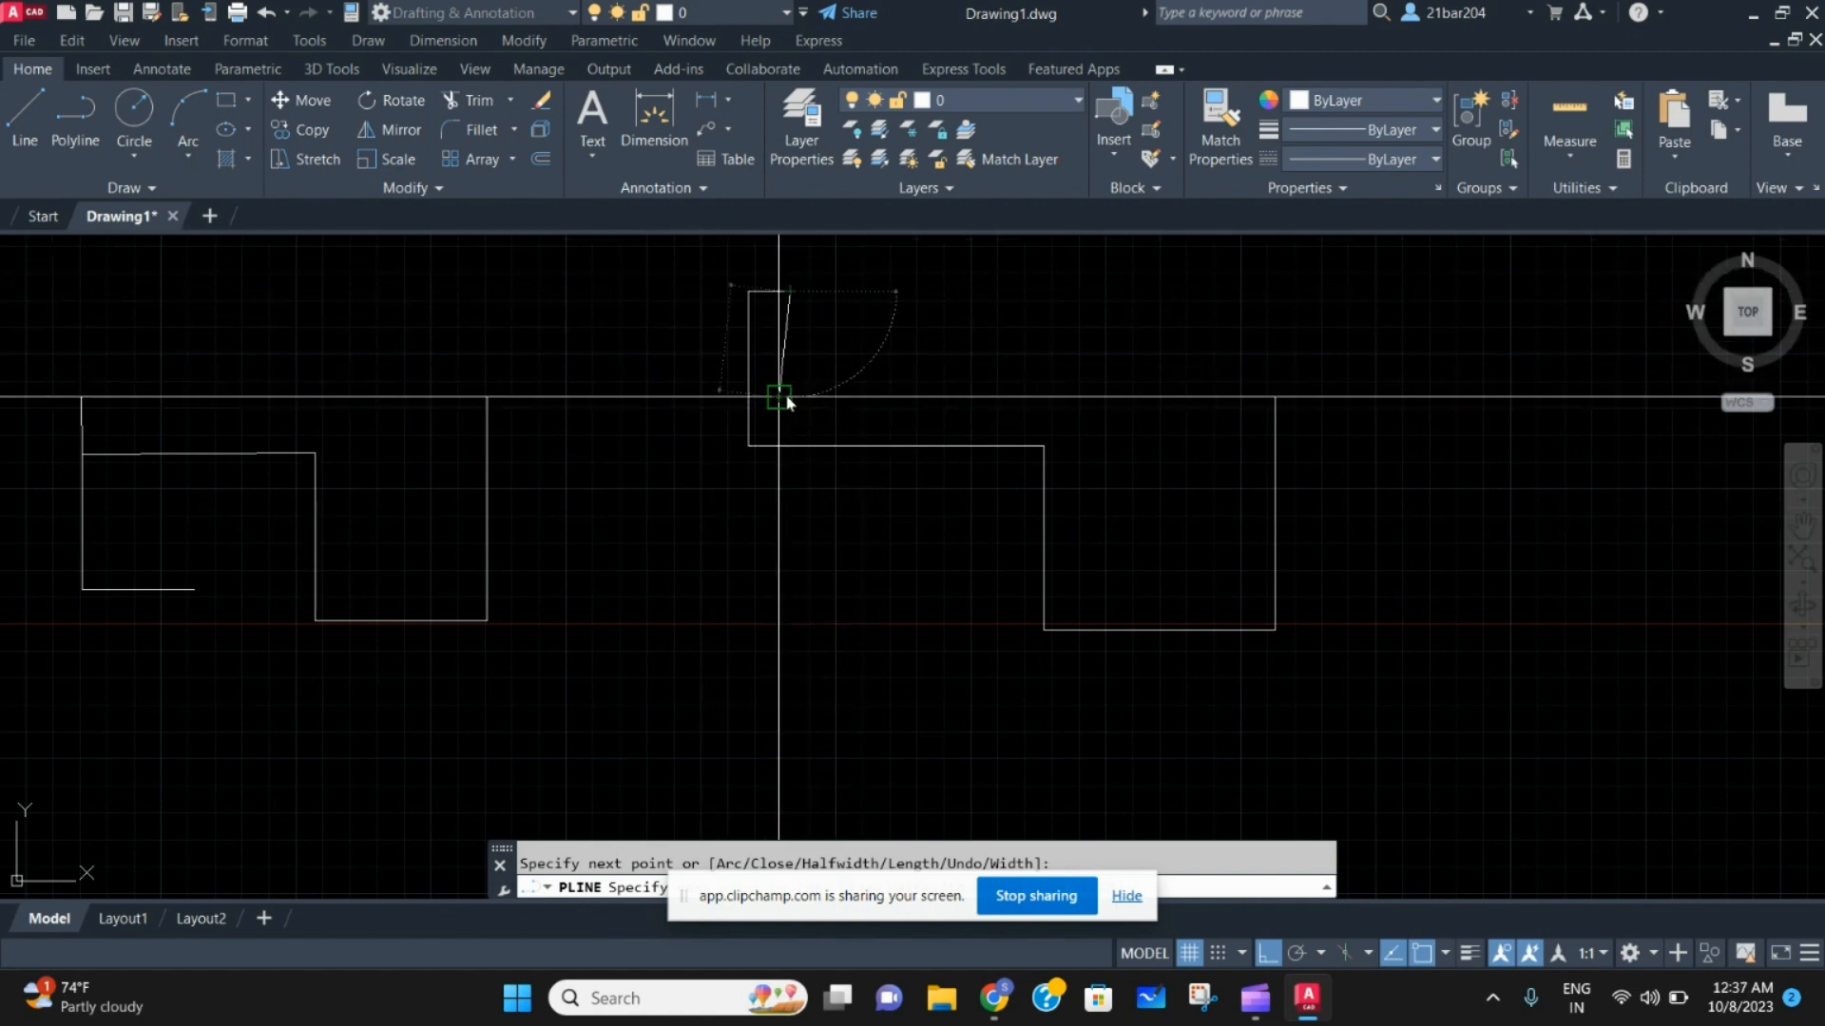
{"action": "left_click", "coordinate": [779, 396]}
{"action": "key", "text": "Escape"}
{"action": "middle_click_drag", "start_coordinate": [843, 397], "coordinate": [686, 441]}
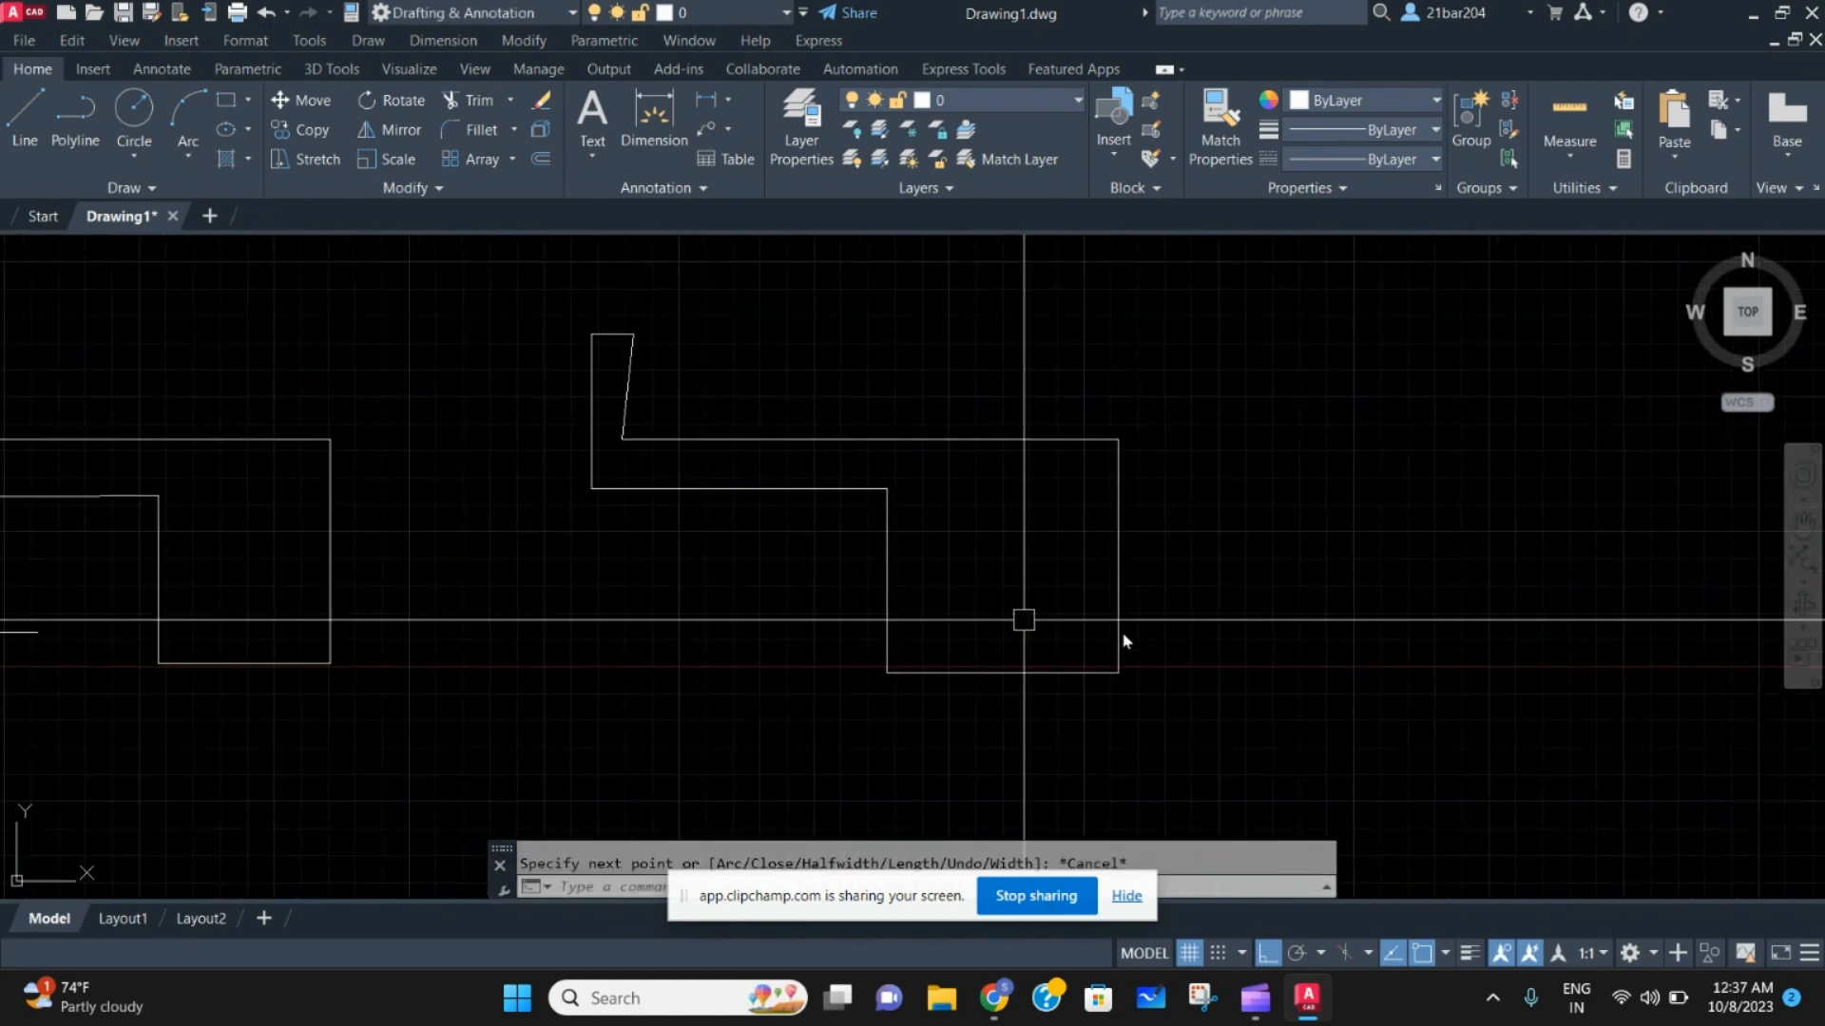
Window-select part of the stepped polyline to examine how its segments select together, and clear the selection
{"action": "left_click", "coordinate": [1123, 640]}
{"action": "left_click", "coordinate": [912, 522]}
{"action": "scroll", "coordinate": [802, 497], "scroll_direction": "down", "scroll_amount": 2}
{"action": "scroll", "coordinate": [848, 473], "scroll_direction": "up", "scroll_amount": 4}
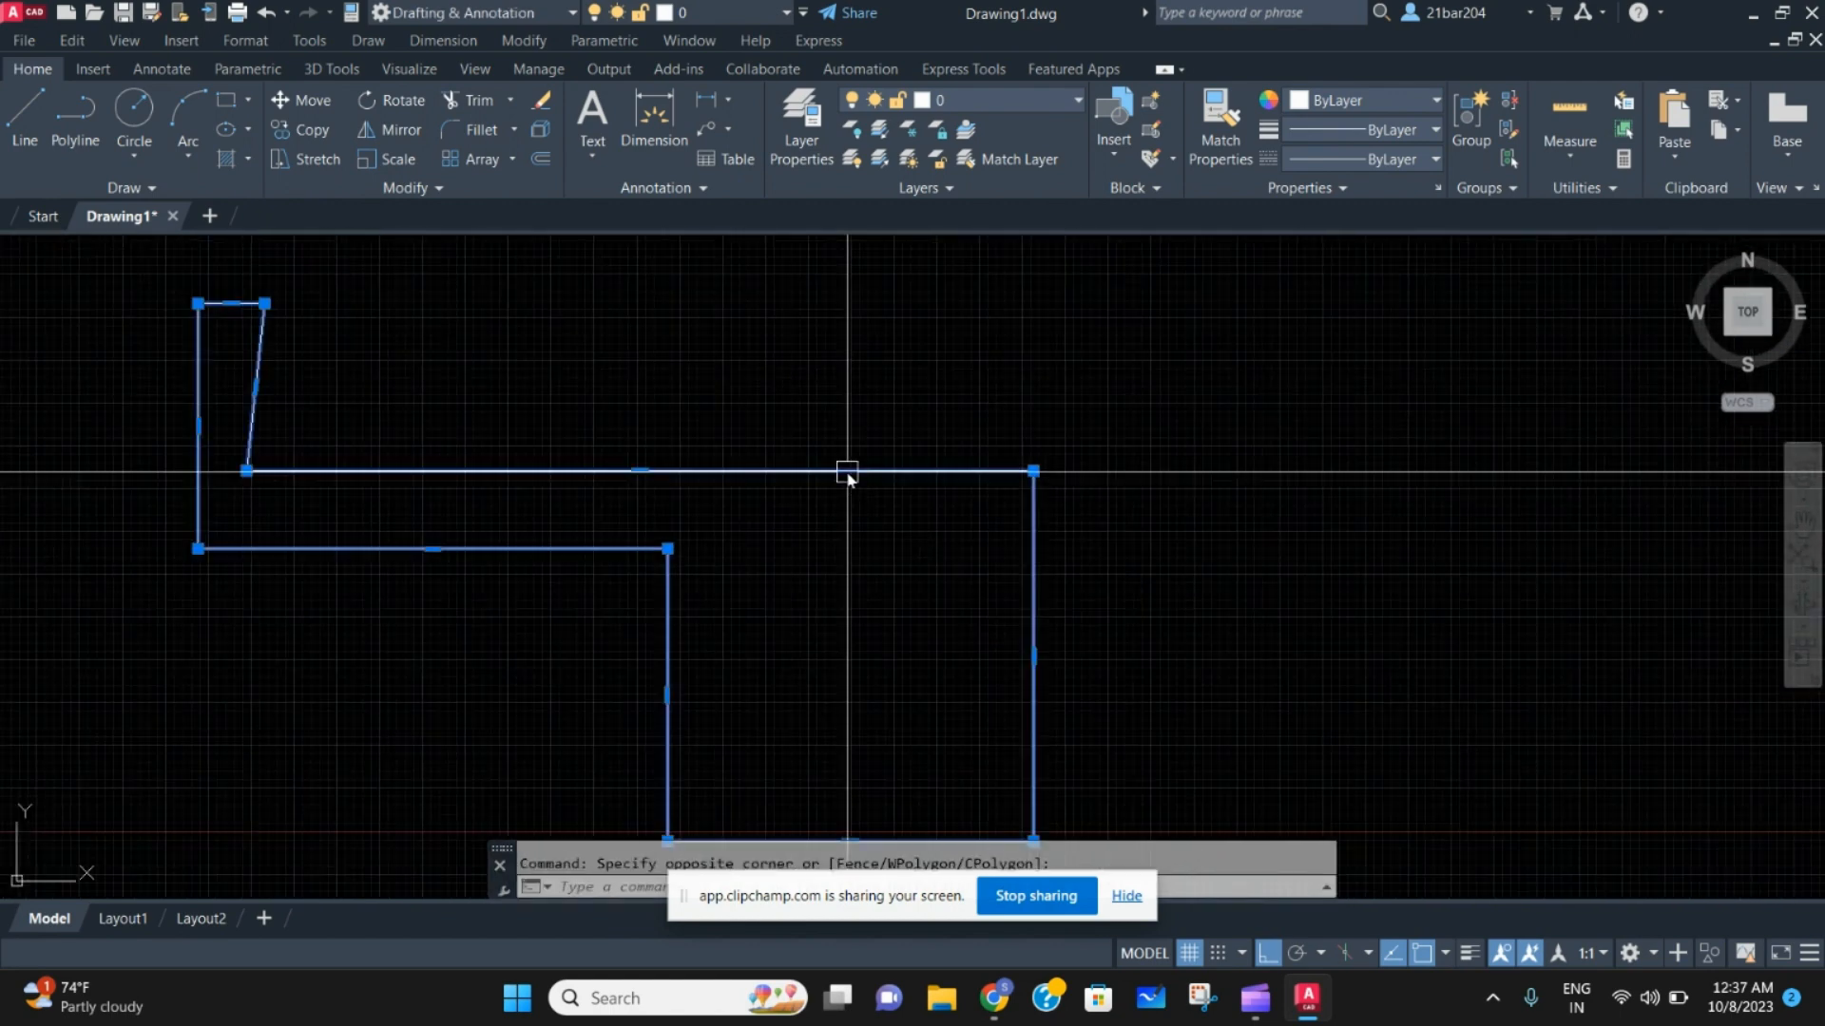
{"action": "scroll", "coordinate": [841, 466], "scroll_direction": "down", "scroll_amount": 4}
{"action": "key", "text": "Escape"}
Pick edges of the line-drawn outline individually to compare their selection with that of the polyline
{"action": "scroll", "coordinate": [614, 505], "scroll_direction": "up", "scroll_amount": 6}
{"action": "left_click", "coordinate": [529, 447]}
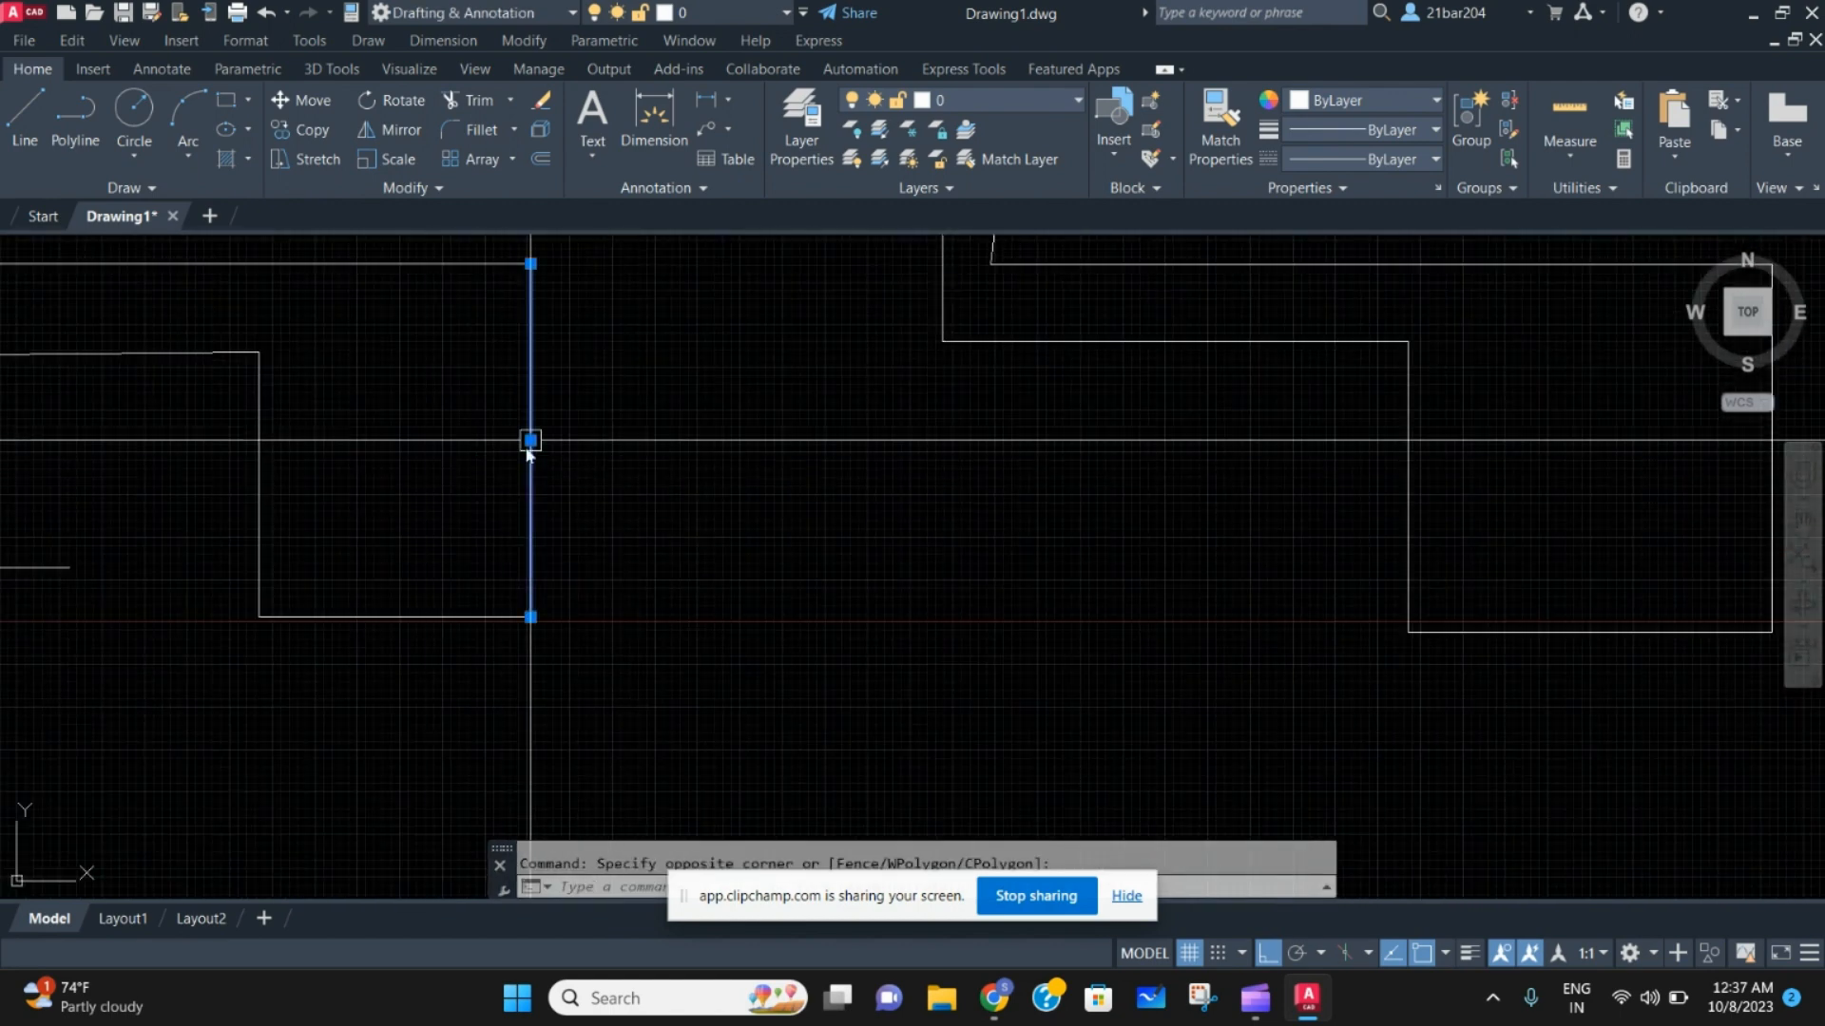
{"action": "scroll", "coordinate": [528, 454], "scroll_direction": "down", "scroll_amount": 3}
{"action": "left_click", "coordinate": [379, 374]}
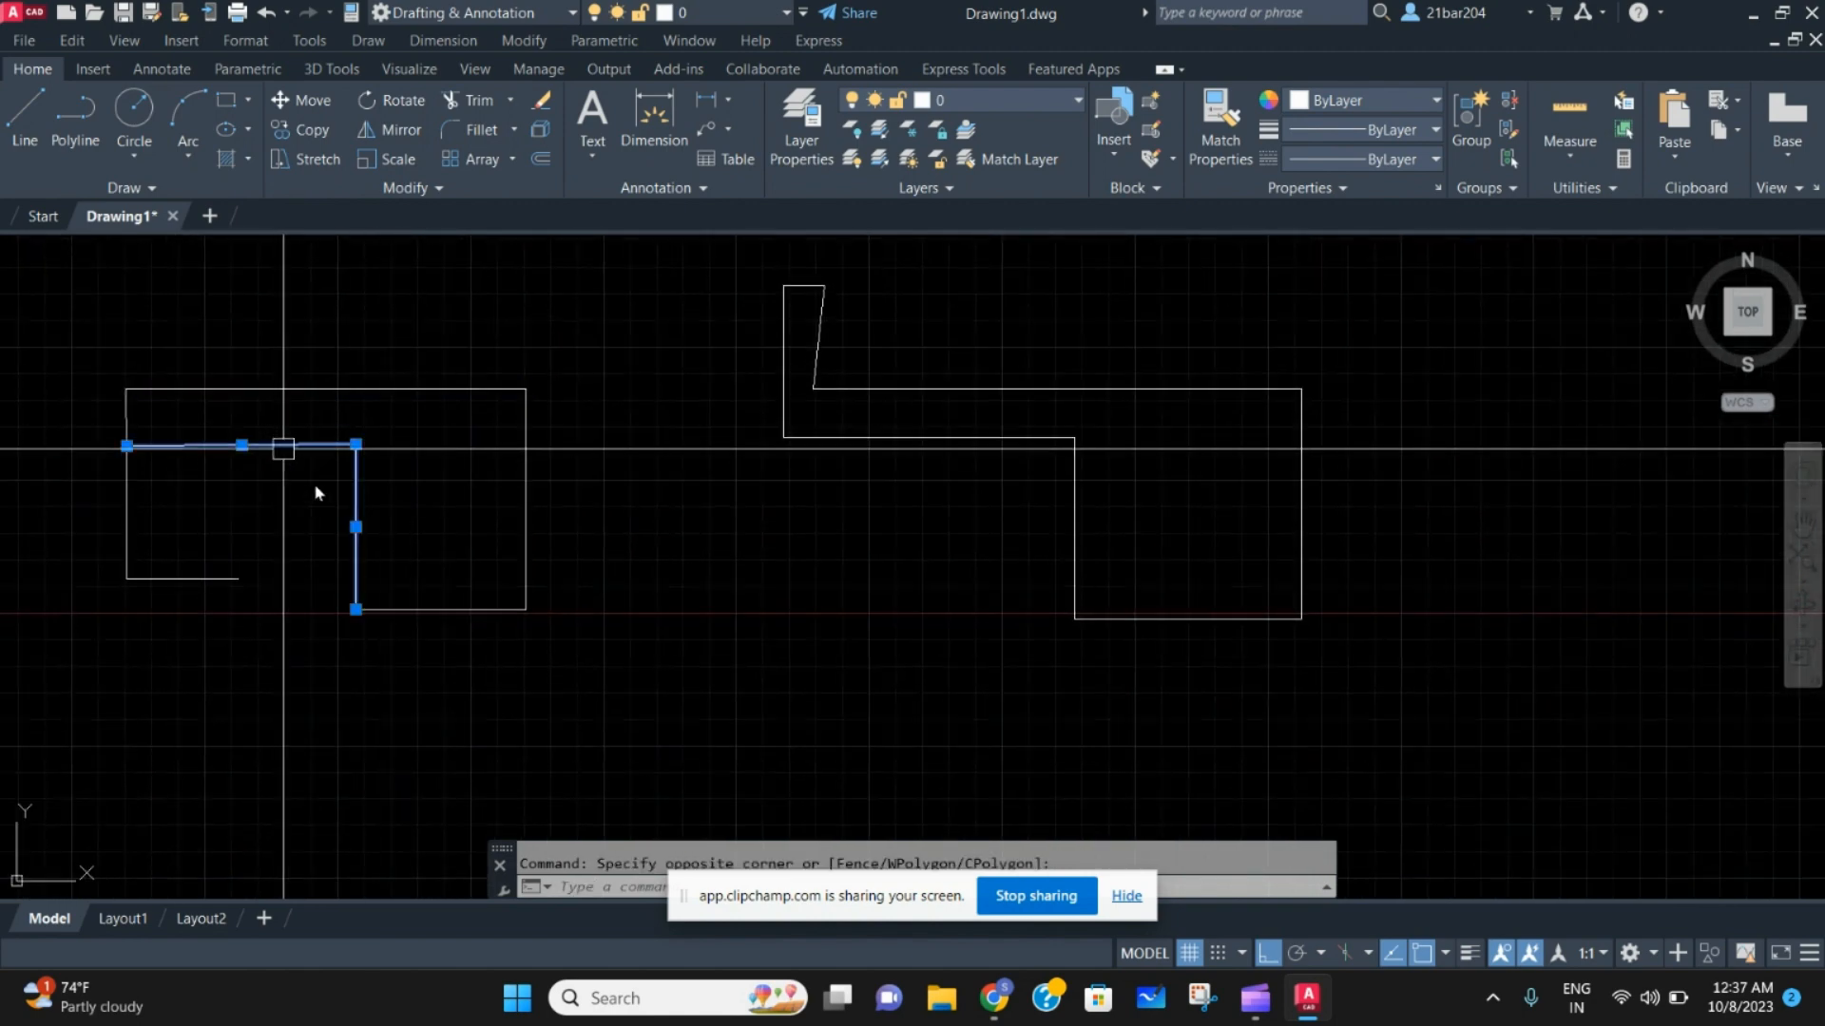
{"action": "scroll", "coordinate": [351, 582], "scroll_direction": "down", "scroll_amount": 3}
{"action": "scroll", "coordinate": [293, 595], "scroll_direction": "up", "scroll_amount": 5}
{"action": "scroll", "coordinate": [285, 532], "scroll_direction": "down", "scroll_amount": 3}
{"action": "key", "text": "Escape"}
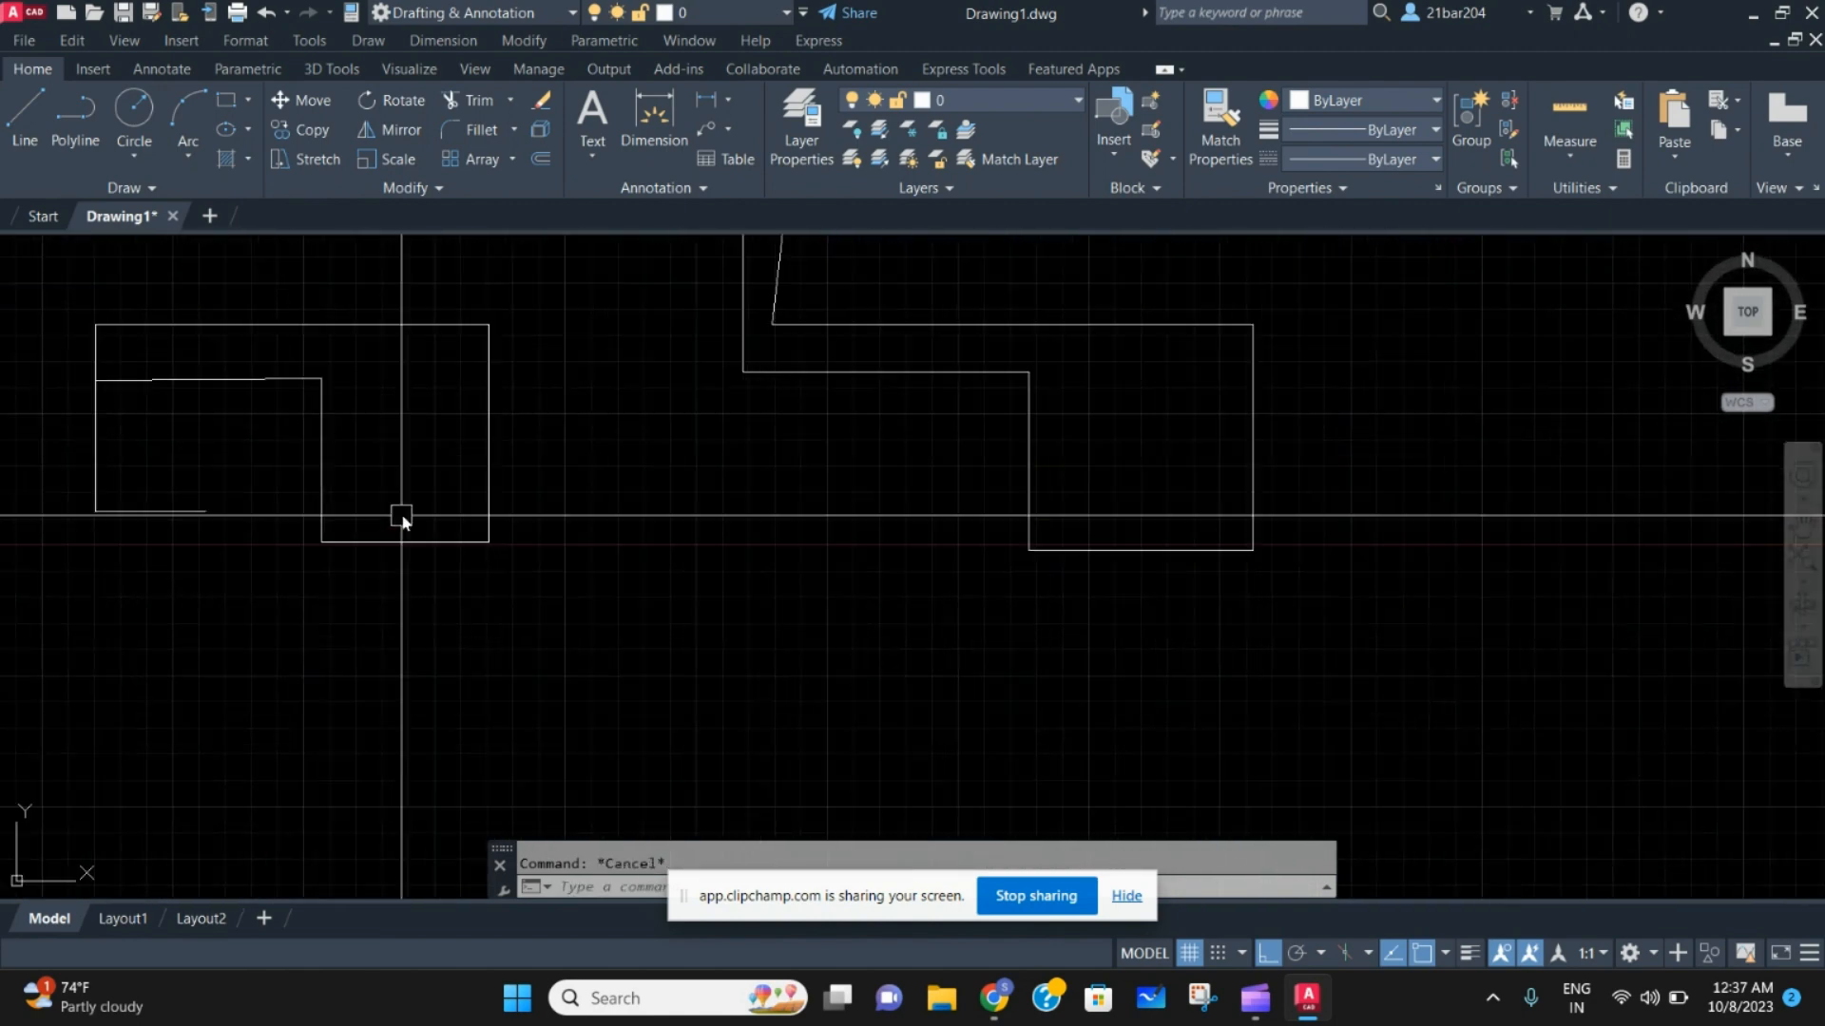
{"action": "scroll", "coordinate": [401, 518], "scroll_direction": "up", "scroll_amount": 3}
{"action": "left_click", "coordinate": [403, 554]}
{"action": "key", "text": "Escape"}
{"action": "scroll", "coordinate": [387, 522], "scroll_direction": "down", "scroll_amount": 3}
{"action": "scroll", "coordinate": [385, 518], "scroll_direction": "up", "scroll_amount": 3}
{"action": "left_click", "coordinate": [456, 521]}
{"action": "key", "text": "Escape"}
{"action": "scroll", "coordinate": [380, 454], "scroll_direction": "down", "scroll_amount": 2}
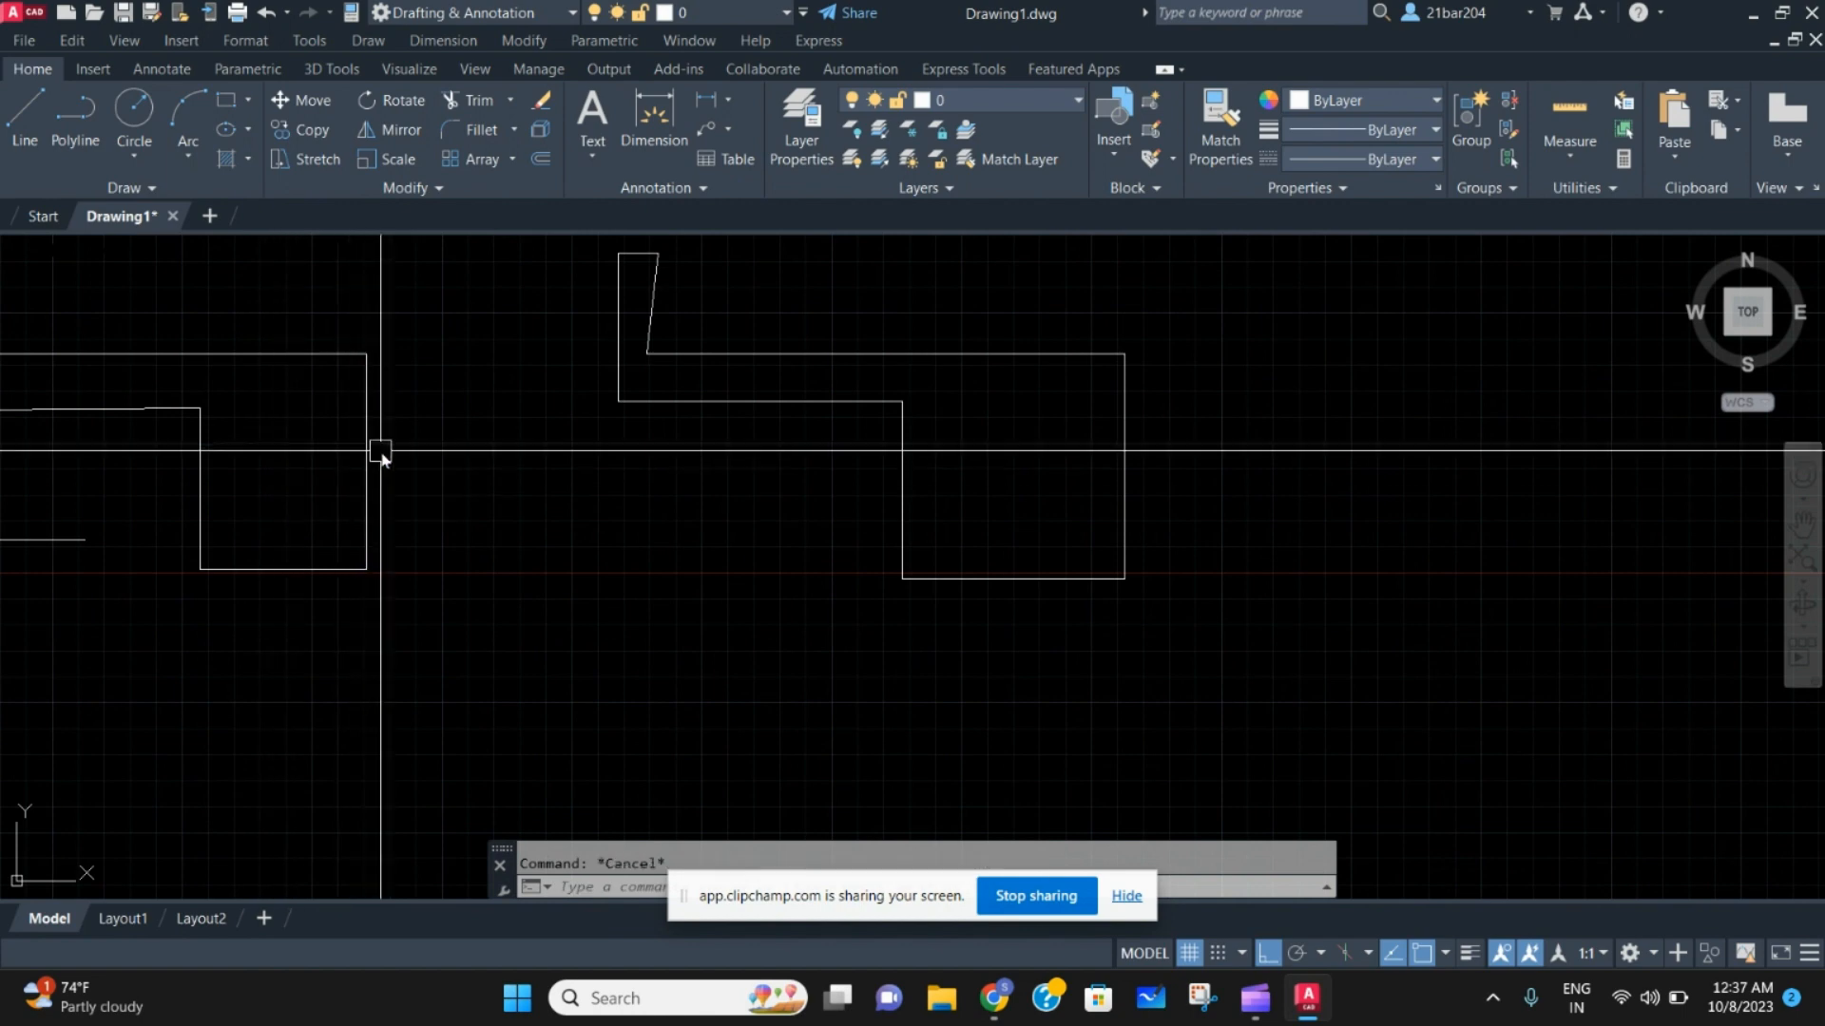
Select the polyline by window and by a single edge to examine whether it behaves as one object
{"action": "scroll", "coordinate": [381, 454], "scroll_direction": "down", "scroll_amount": 2}
{"action": "left_click", "coordinate": [733, 651]}
{"action": "left_click", "coordinate": [542, 440]}
{"action": "key", "text": "Escape"}
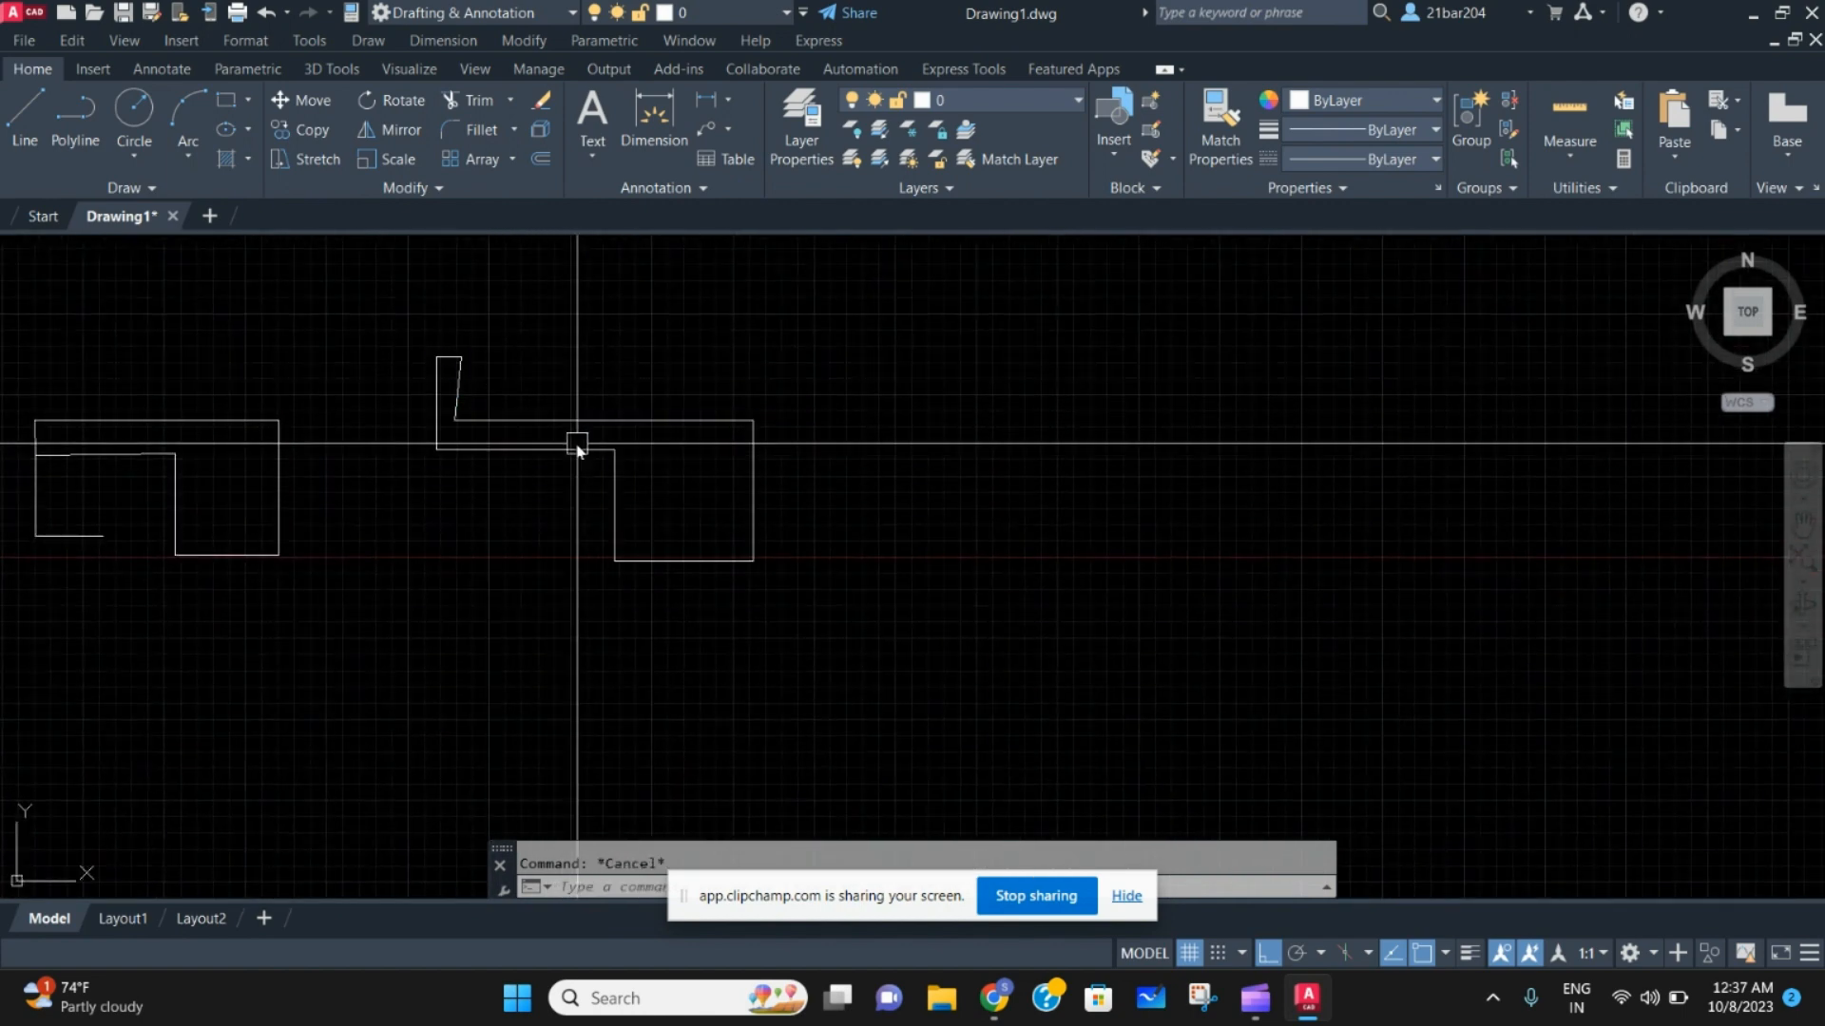
{"action": "left_click", "coordinate": [573, 459]}
{"action": "scroll", "coordinate": [605, 430], "scroll_direction": "up", "scroll_amount": 2}
{"action": "key", "text": "Escape"}
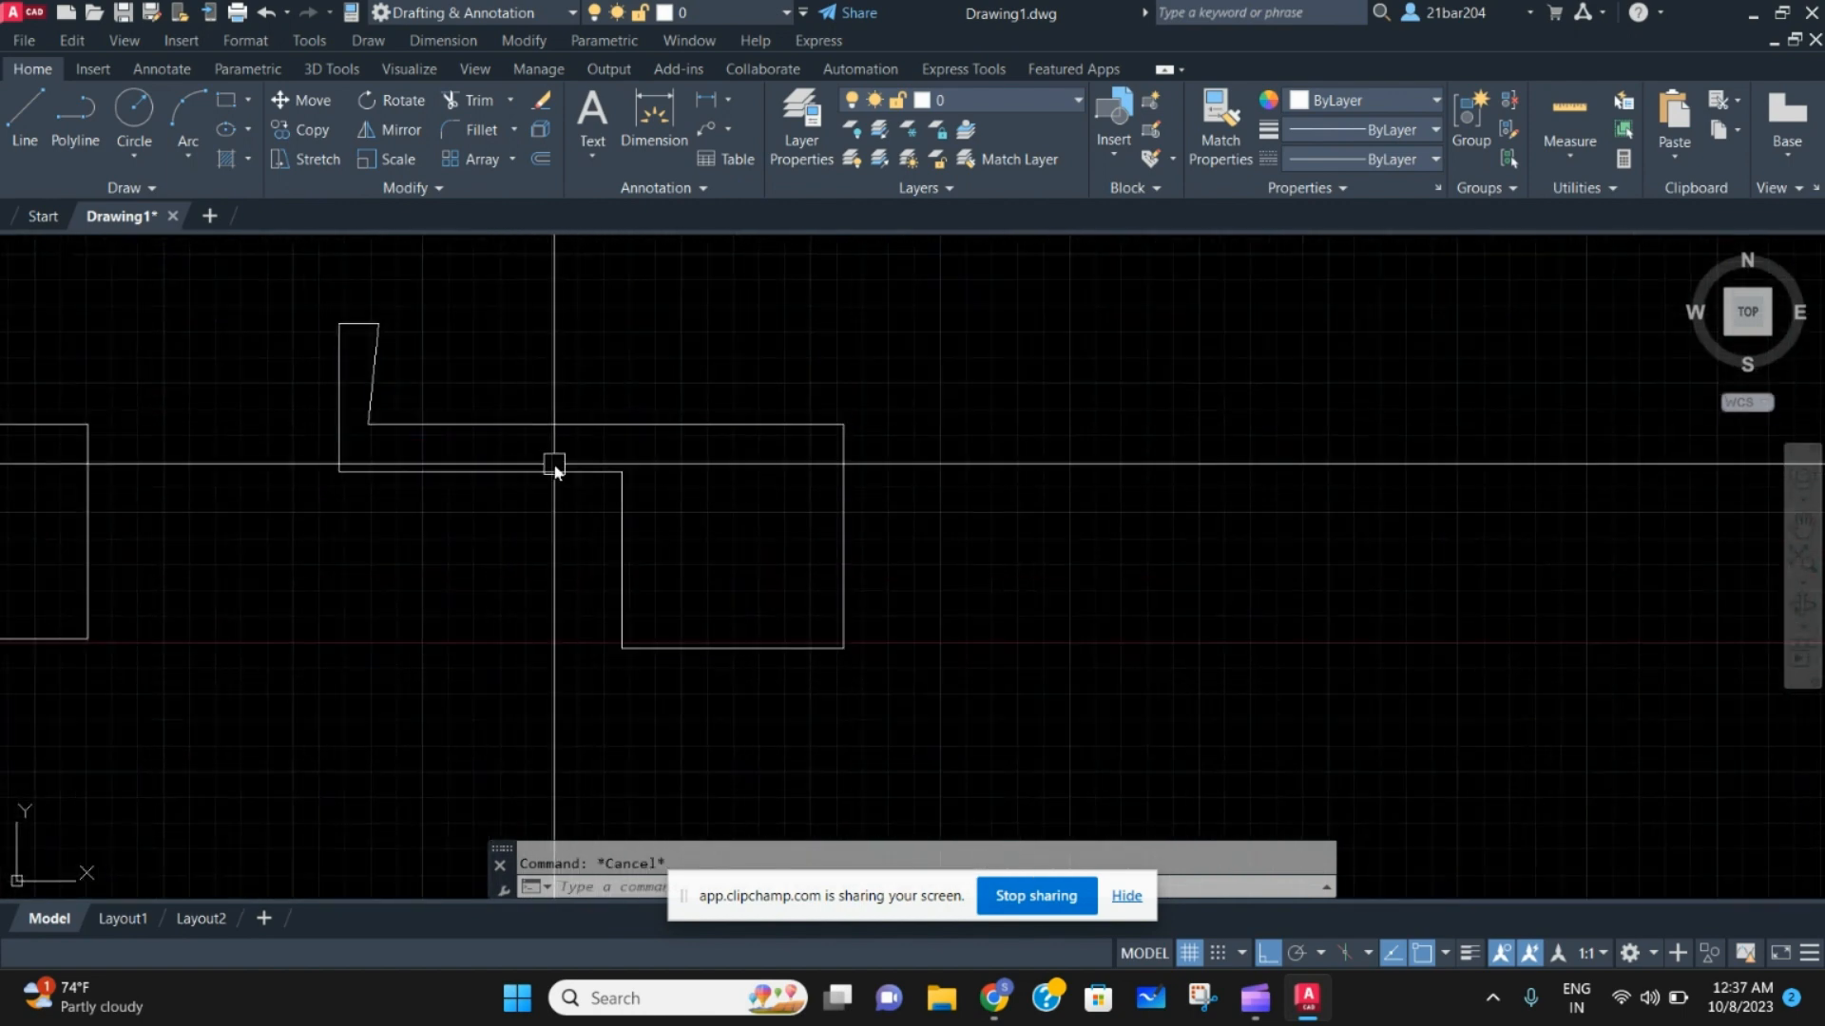
{"action": "left_click", "coordinate": [554, 468]}
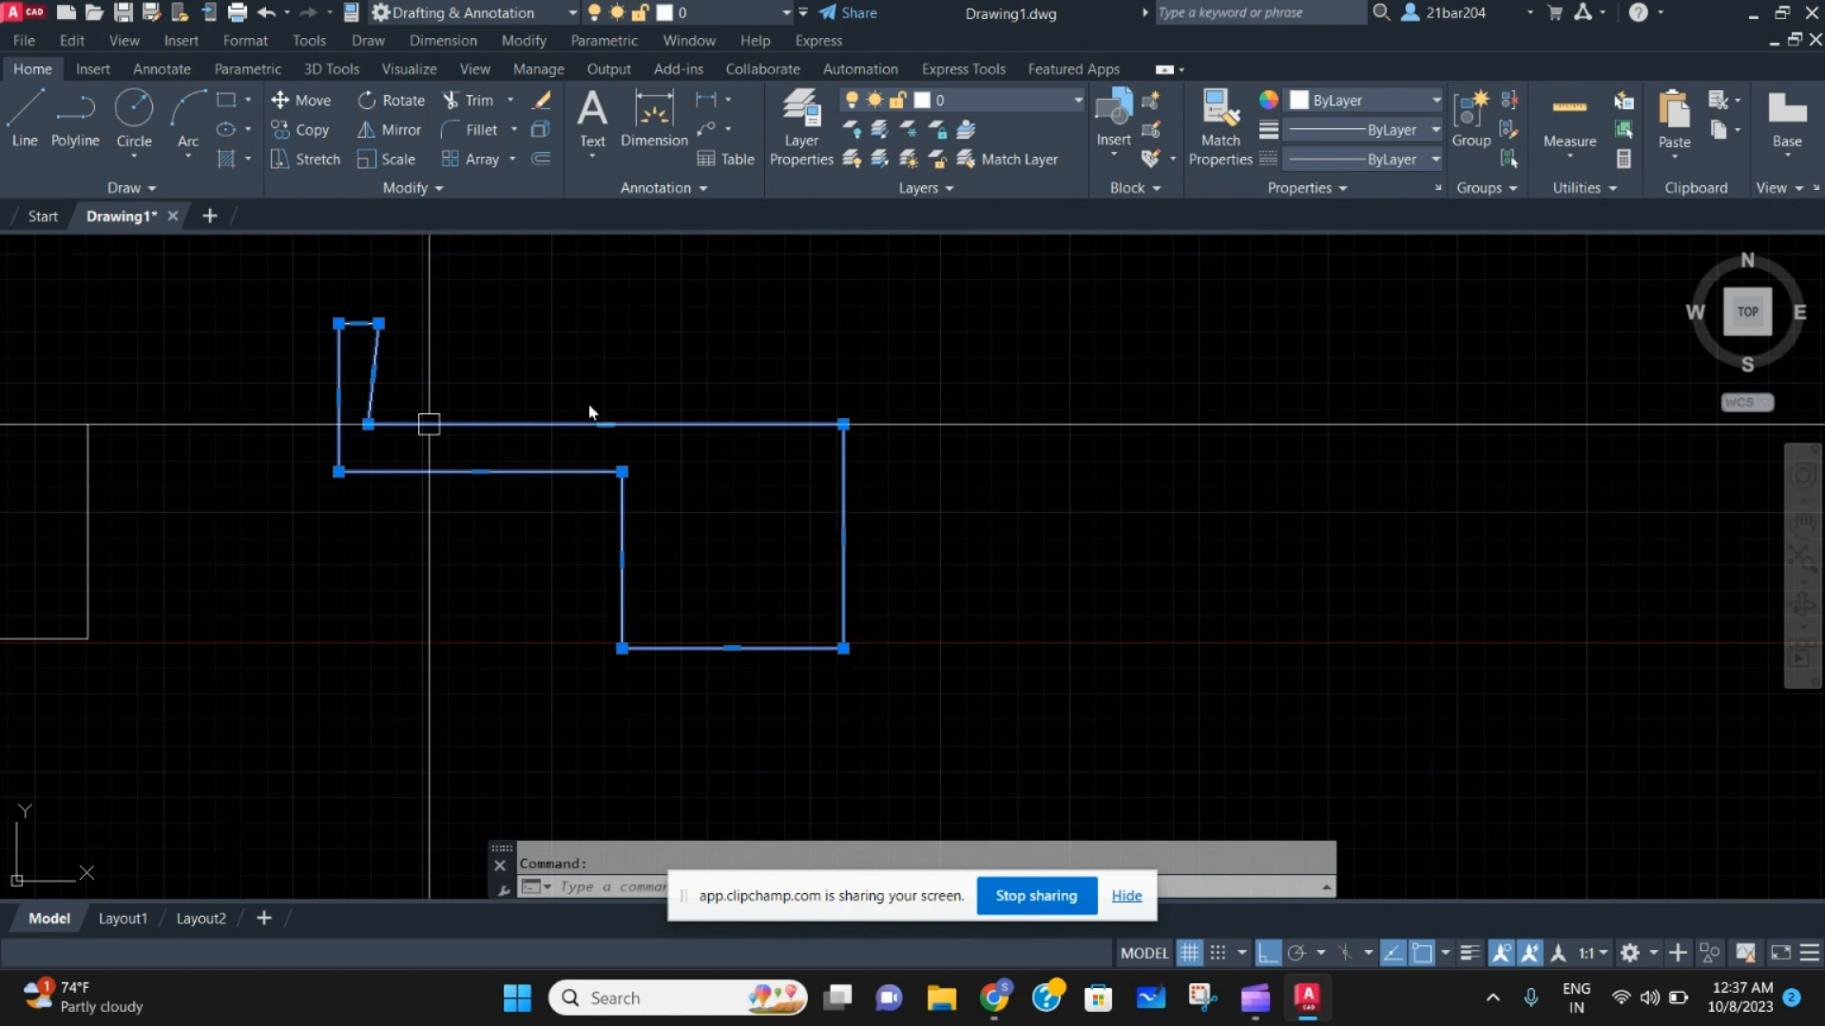
Clear the polyline selection and draw a center-radius circle with a radius of about 10.9, up and right of the stepped polyline
{"action": "key", "text": "Escape"}
{"action": "scroll", "coordinate": [980, 397], "scroll_direction": "down", "scroll_amount": 4}
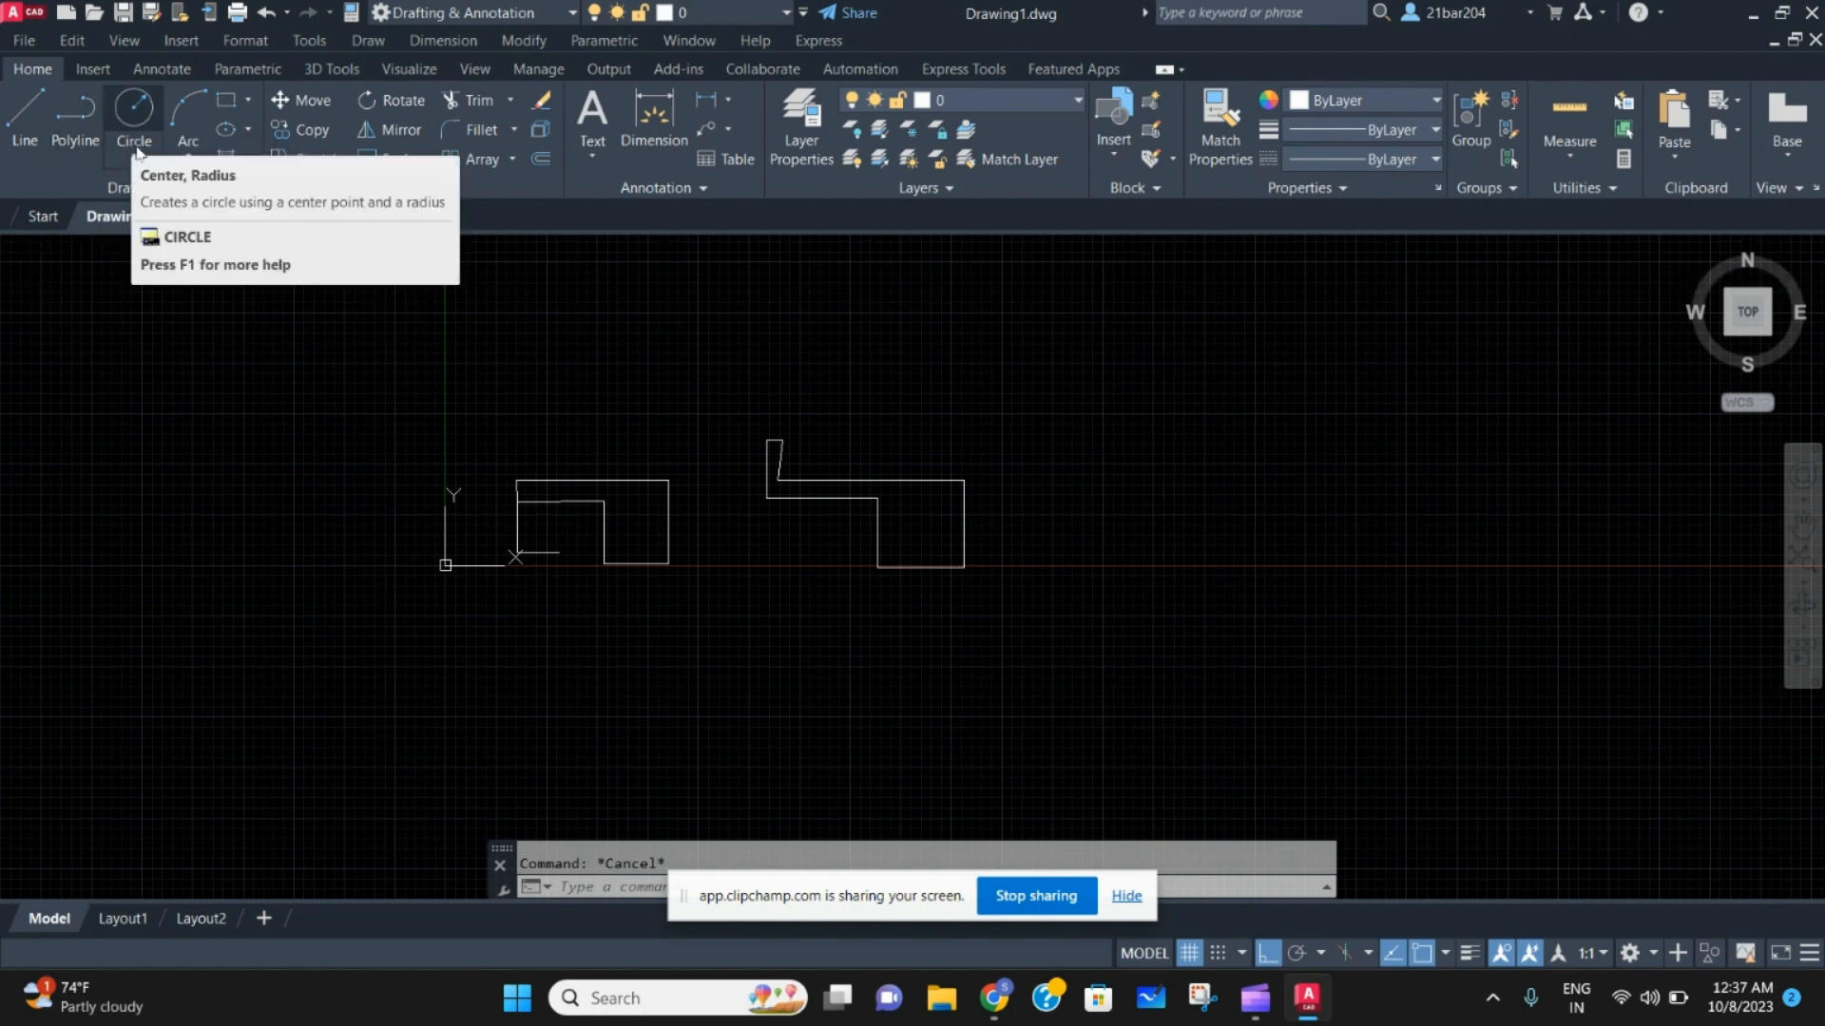
{"action": "left_click", "coordinate": [134, 112]}
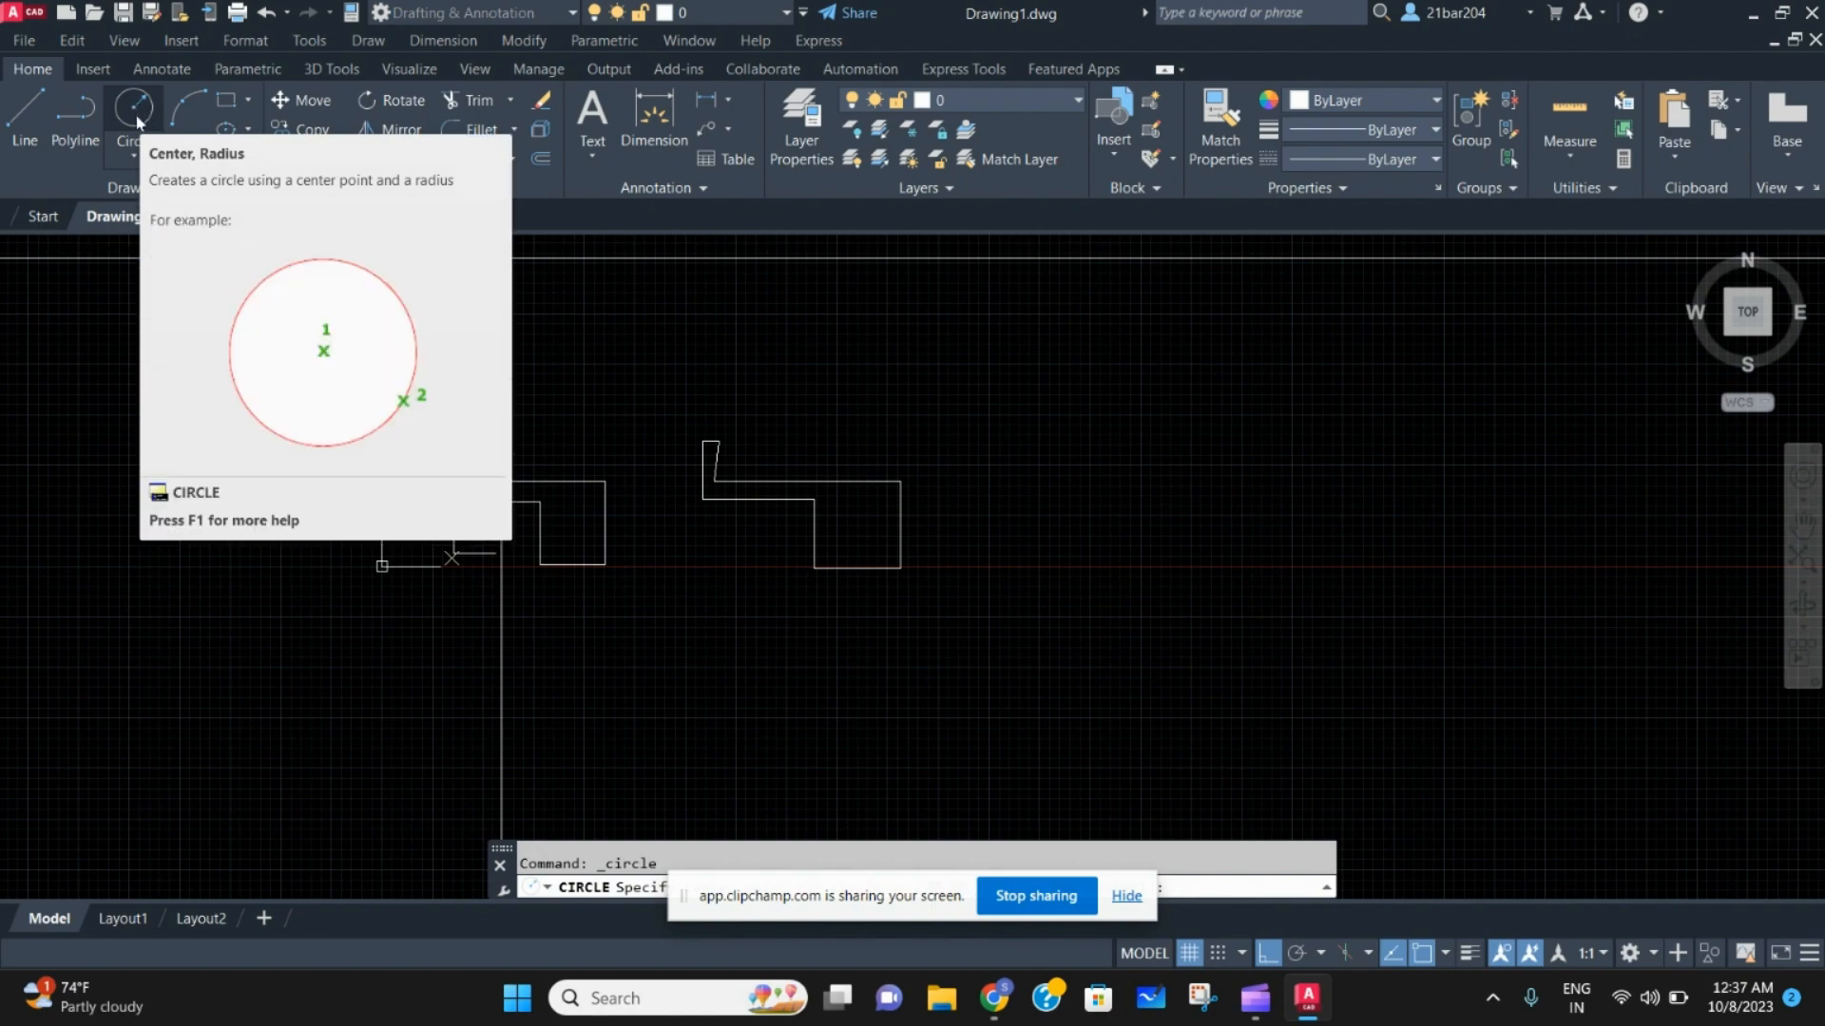
{"action": "mouse_move", "coordinate": [763, 492]}
{"action": "middle_mouse_down"}
{"action": "mouse_move", "coordinate": [487, 445]}
{"action": "mouse_move", "coordinate": [622, 432]}
{"action": "mouse_move", "coordinate": [466, 424]}
{"action": "mouse_move", "coordinate": [475, 441]}
{"action": "middle_mouse_up"}
{"action": "scroll", "coordinate": [808, 361], "scroll_direction": "up", "scroll_amount": 5}
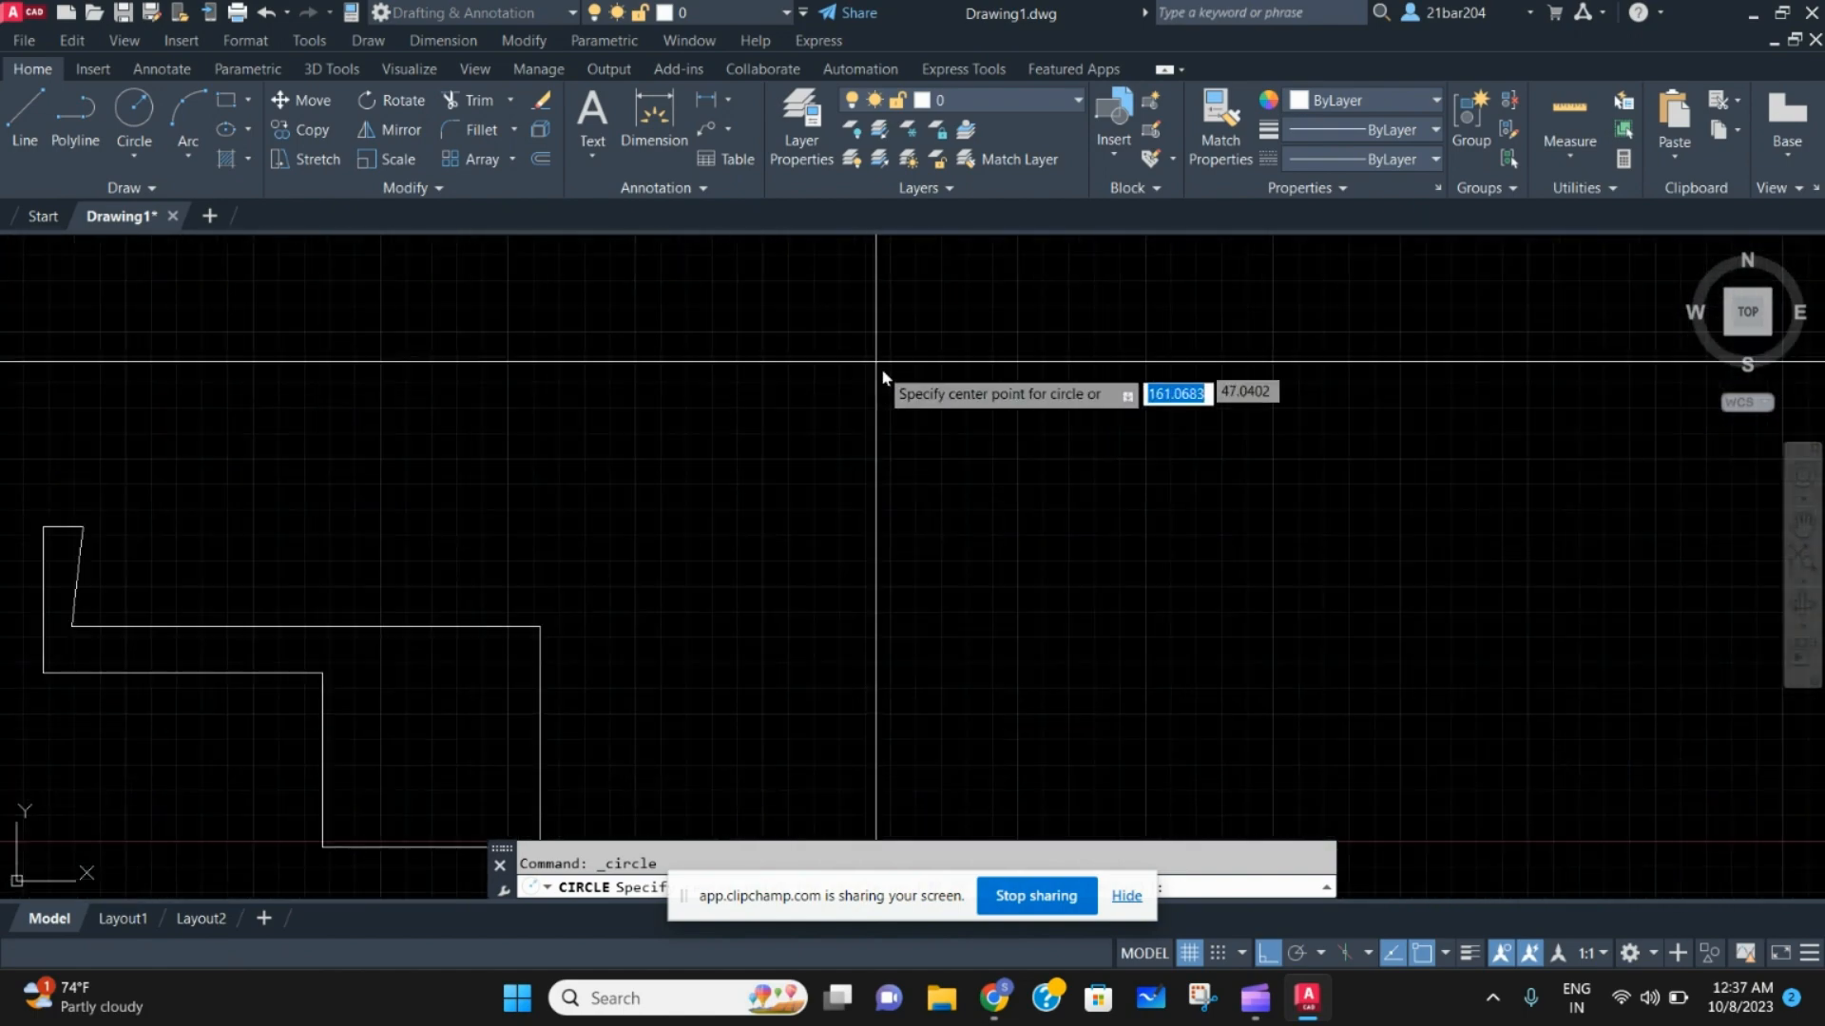
{"action": "scroll", "coordinate": [882, 465], "scroll_direction": "down", "scroll_amount": 5}
{"action": "middle_click_drag", "start_coordinate": [884, 463], "coordinate": [522, 456]}
{"action": "left_click", "coordinate": [719, 419]}
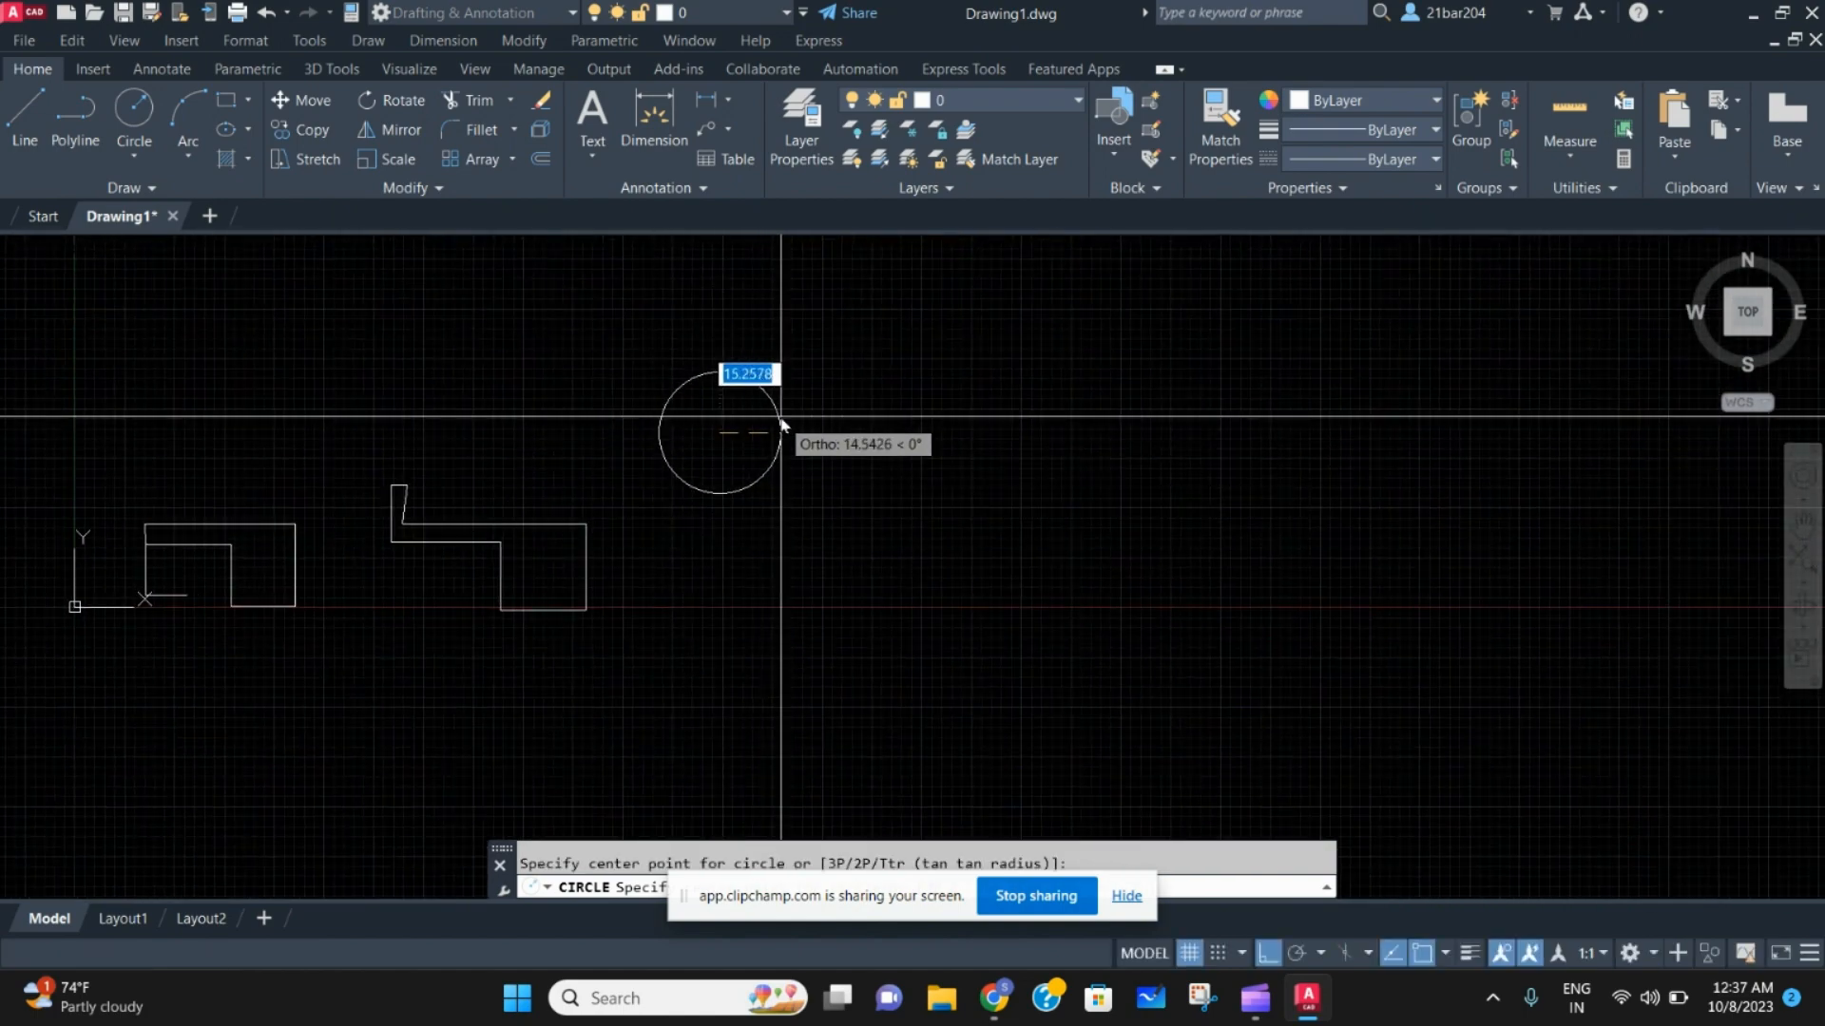
{"action": "scroll", "coordinate": [782, 419], "scroll_direction": "up", "scroll_amount": 3}
{"action": "scroll", "coordinate": [808, 491], "scroll_direction": "up", "scroll_amount": 4}
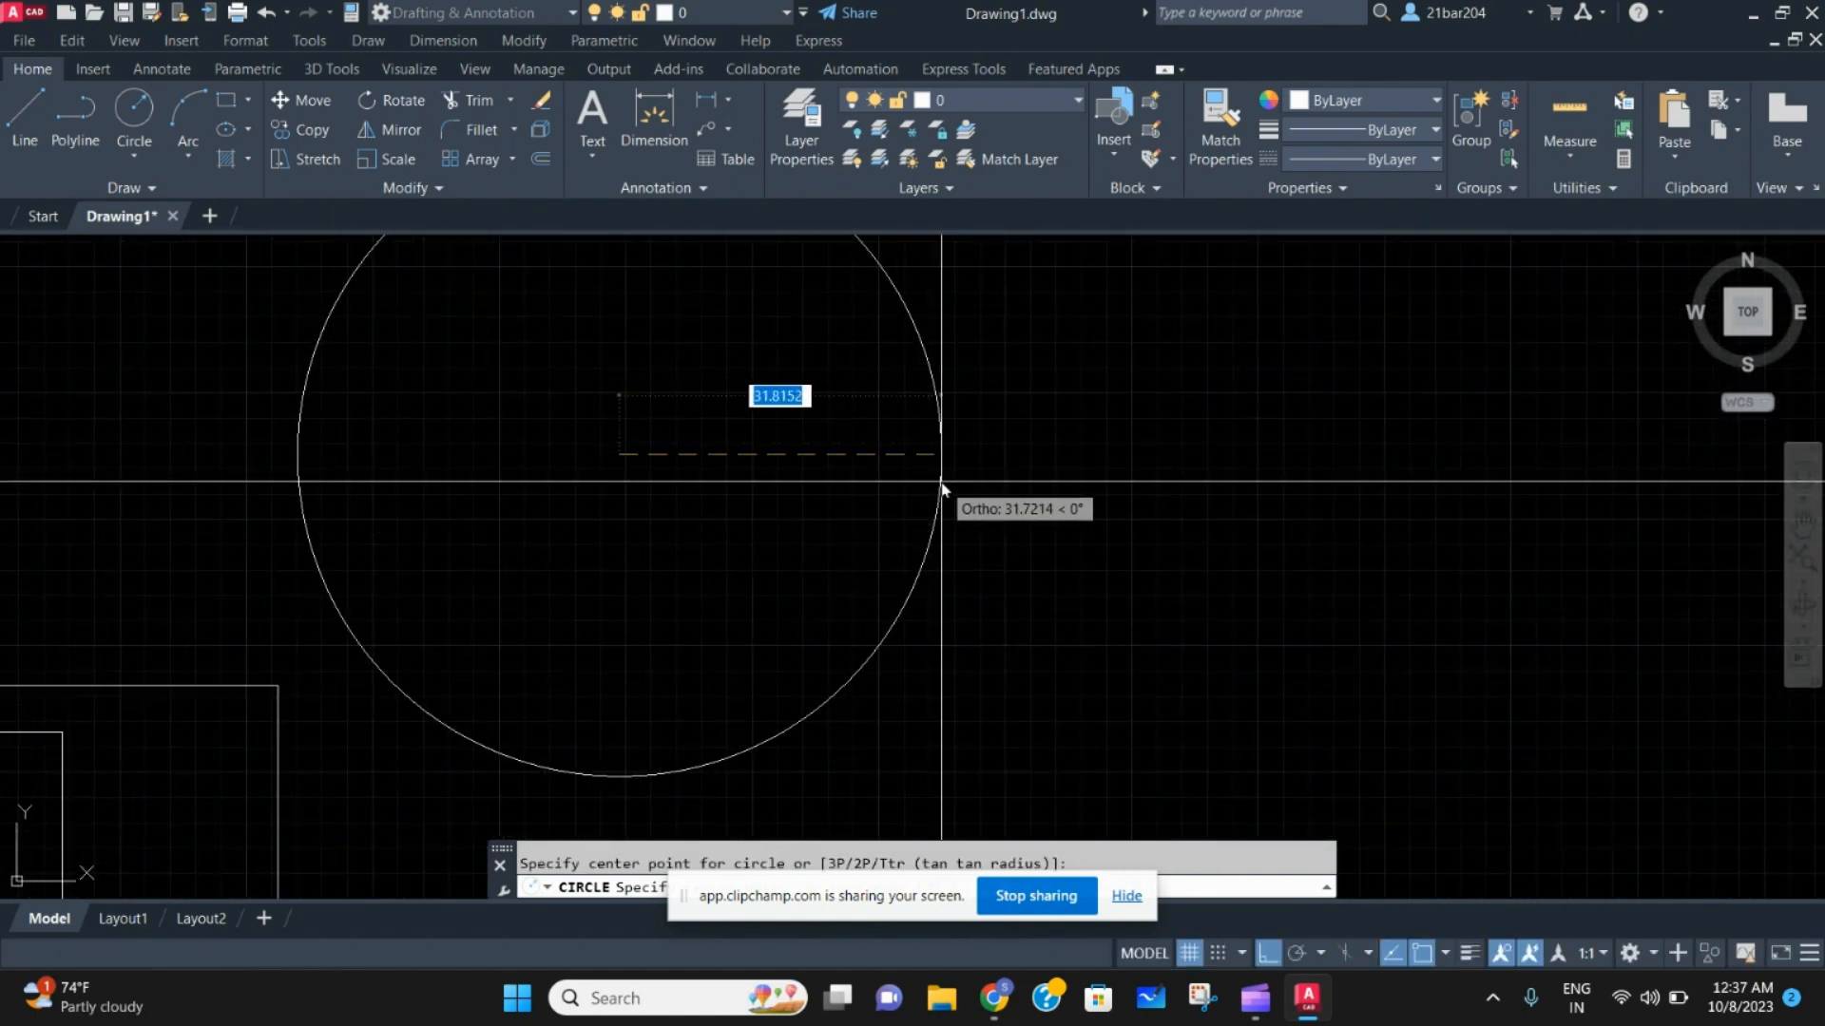
{"action": "scroll", "coordinate": [893, 492], "scroll_direction": "down", "scroll_amount": 6}
{"action": "scroll", "coordinate": [798, 485], "scroll_direction": "up", "scroll_amount": 2}
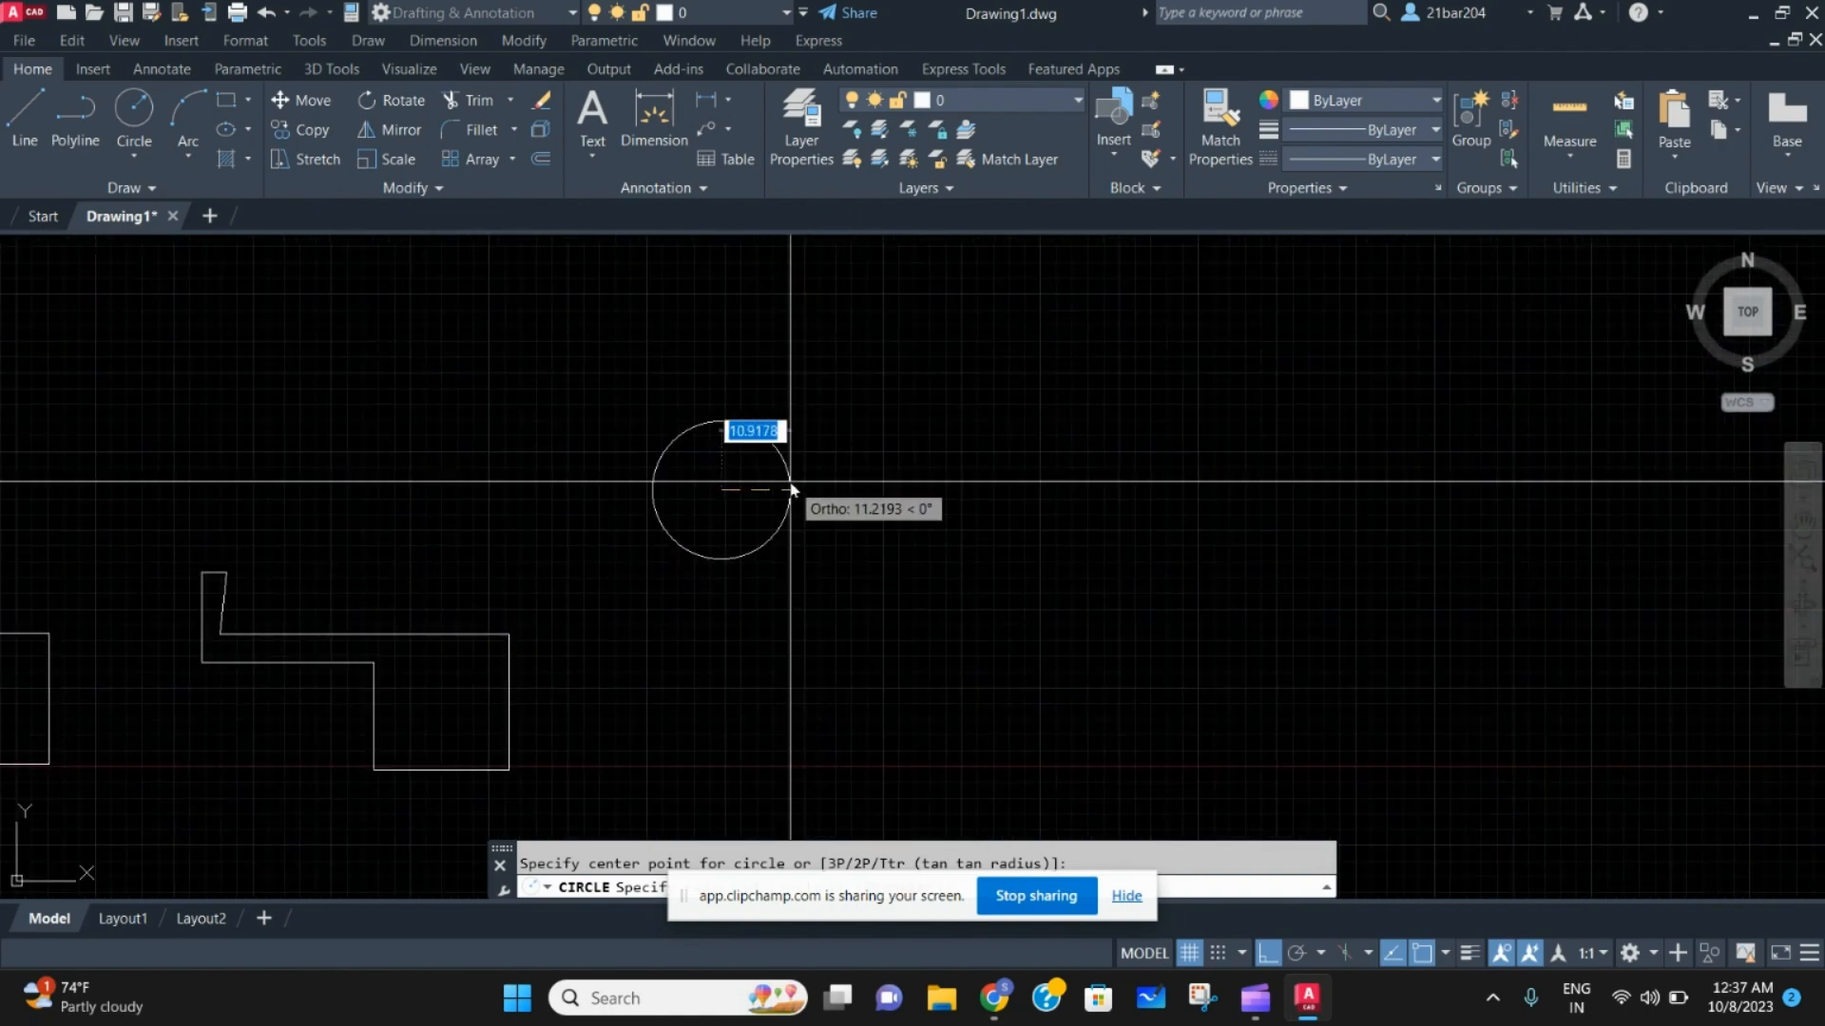
{"action": "left_click", "coordinate": [789, 489]}
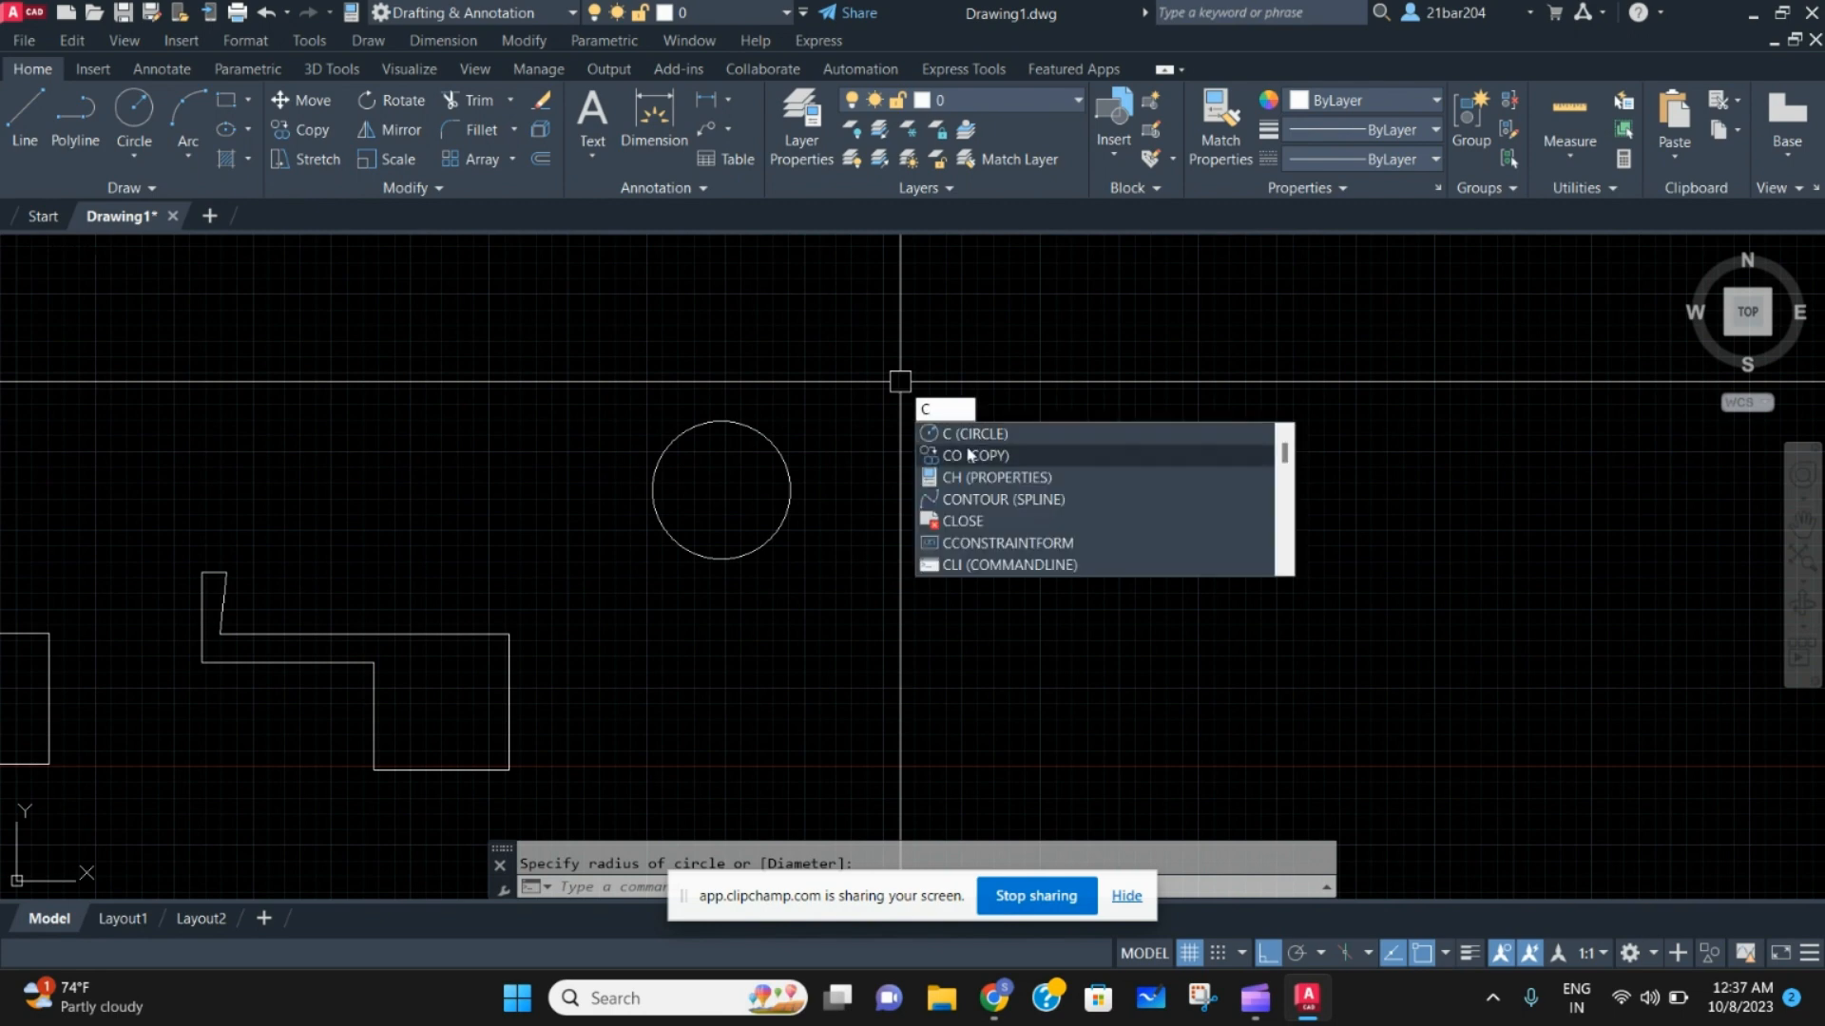
Draw a second center-radius circle with a radius of 18 beside the first circle, on the side away from the polyline
{"action": "left_click", "coordinate": [968, 435]}
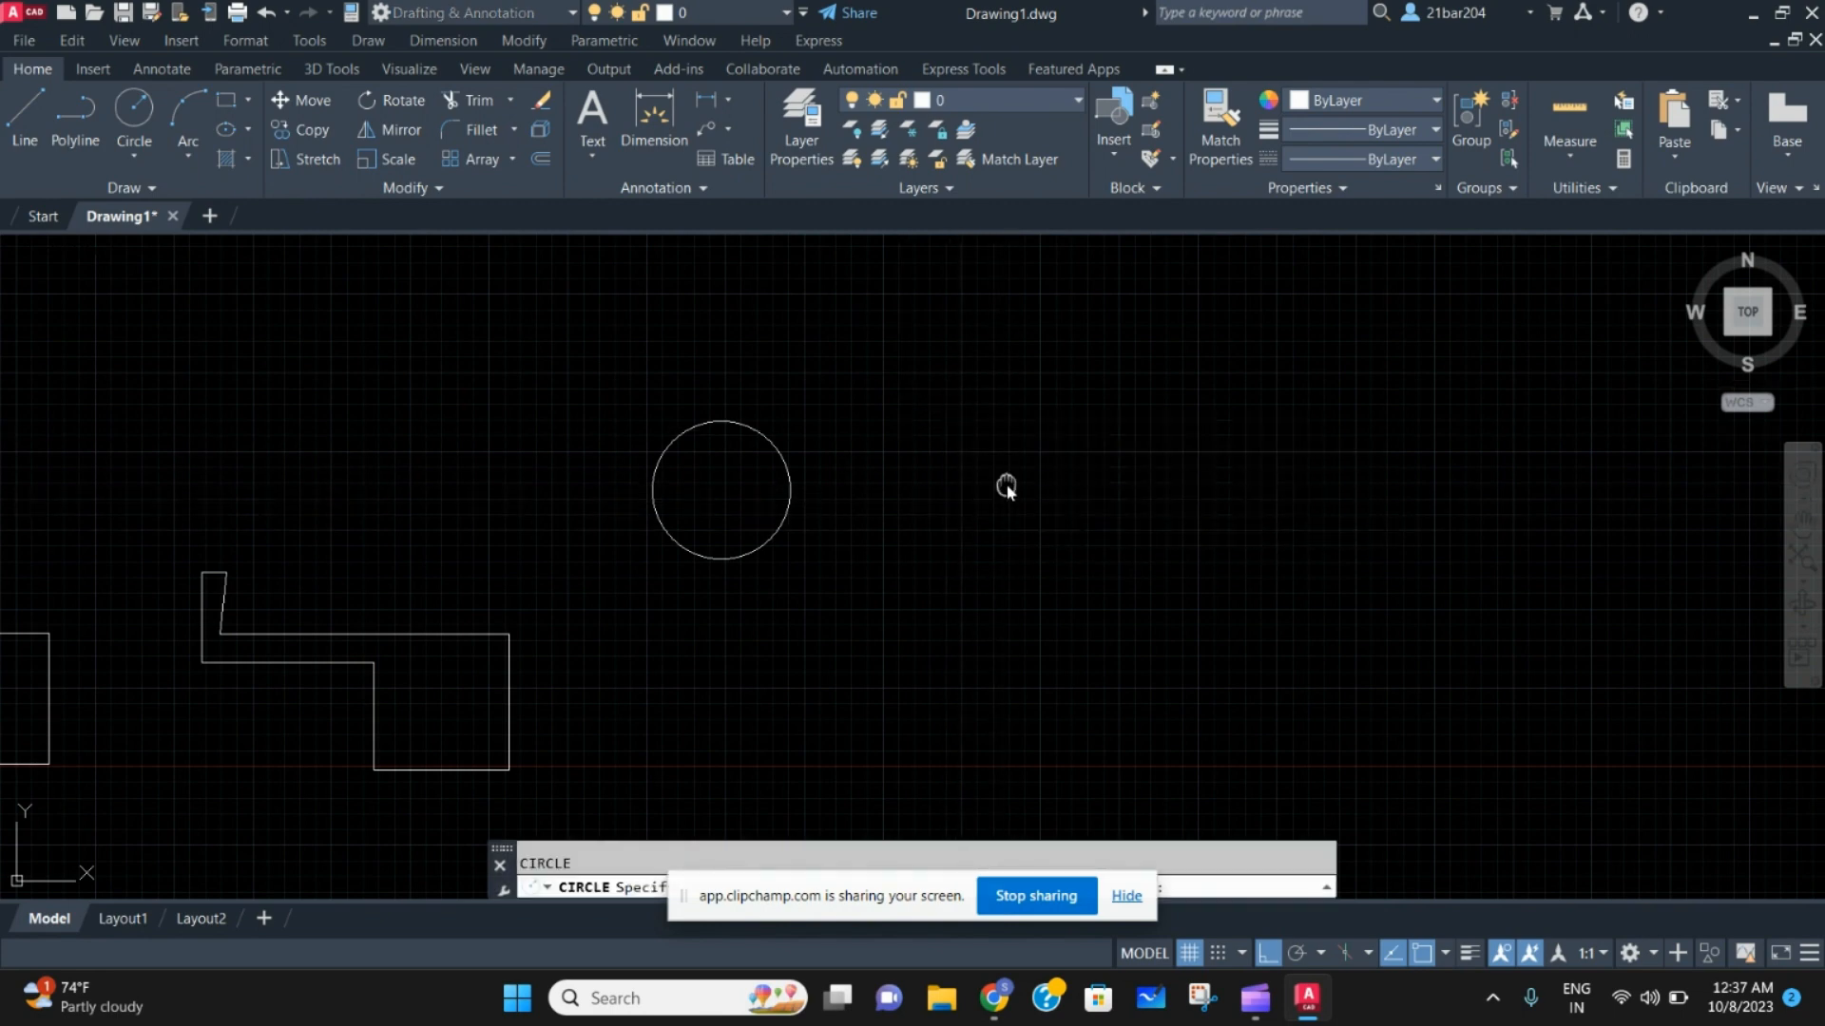
{"action": "middle_click_drag", "start_coordinate": [1007, 490], "coordinate": [858, 544]}
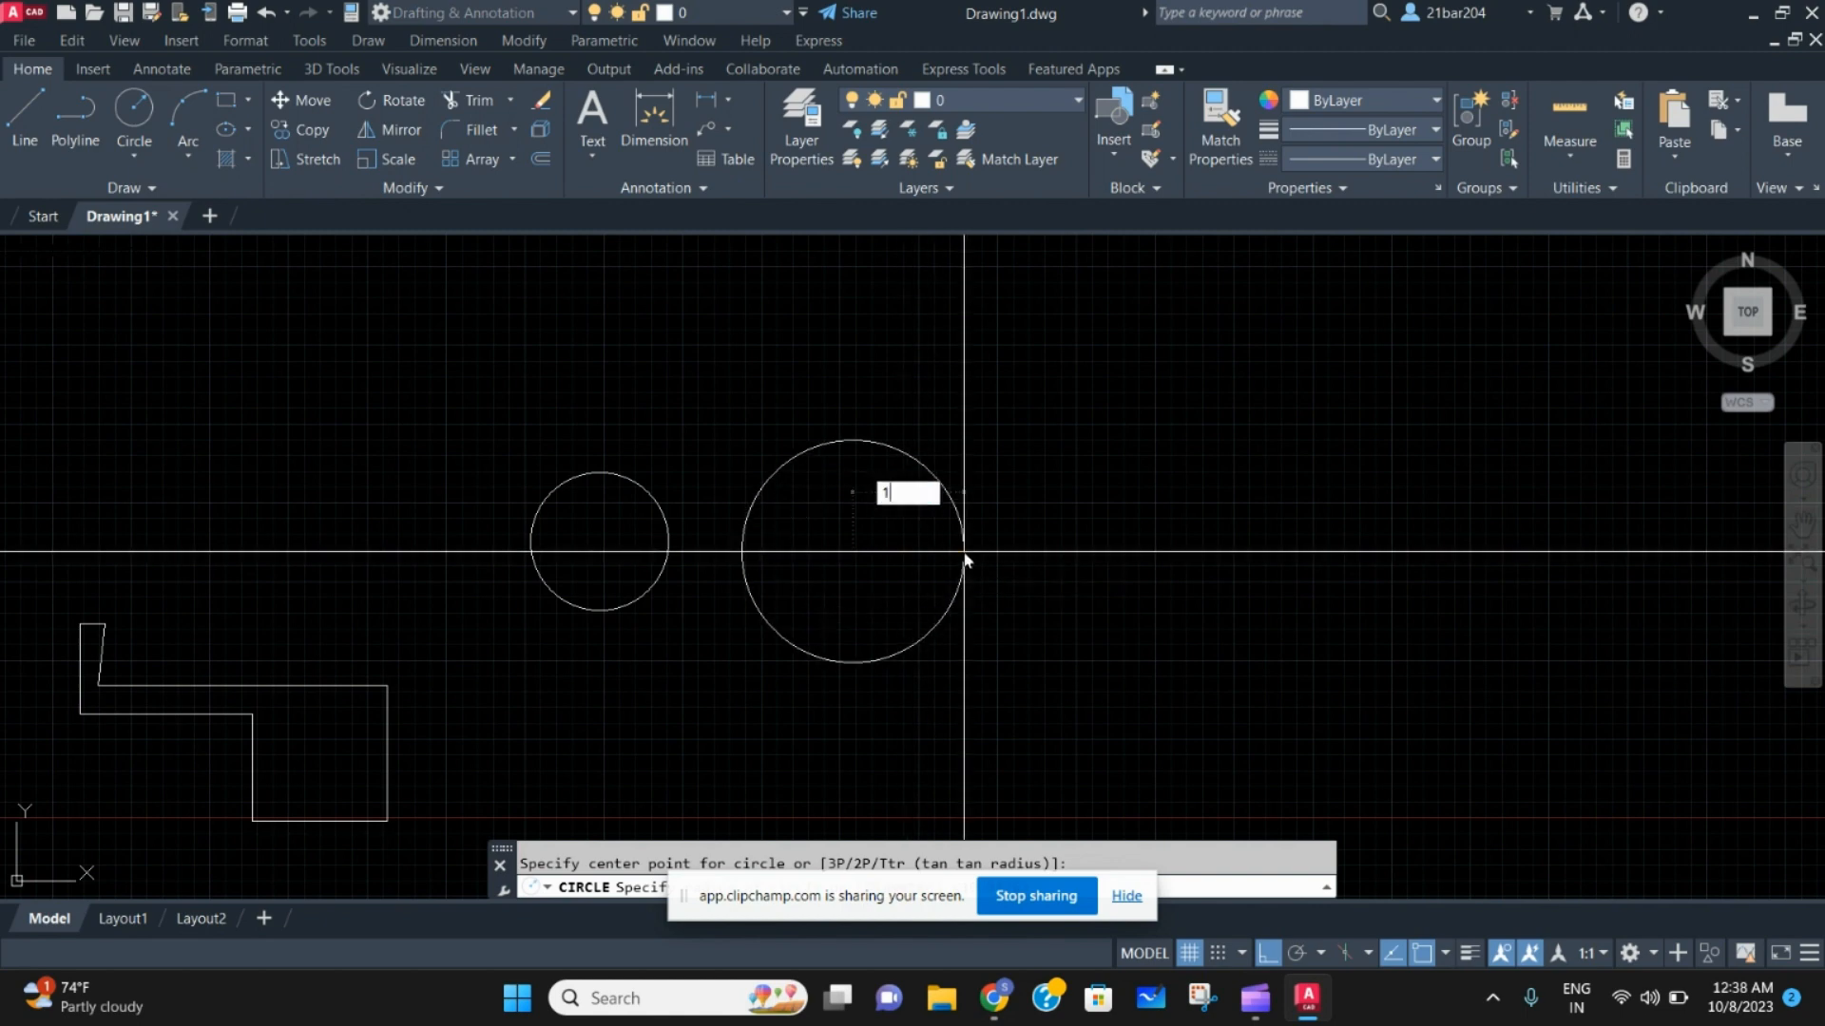
{"action": "key", "text": "Return"}
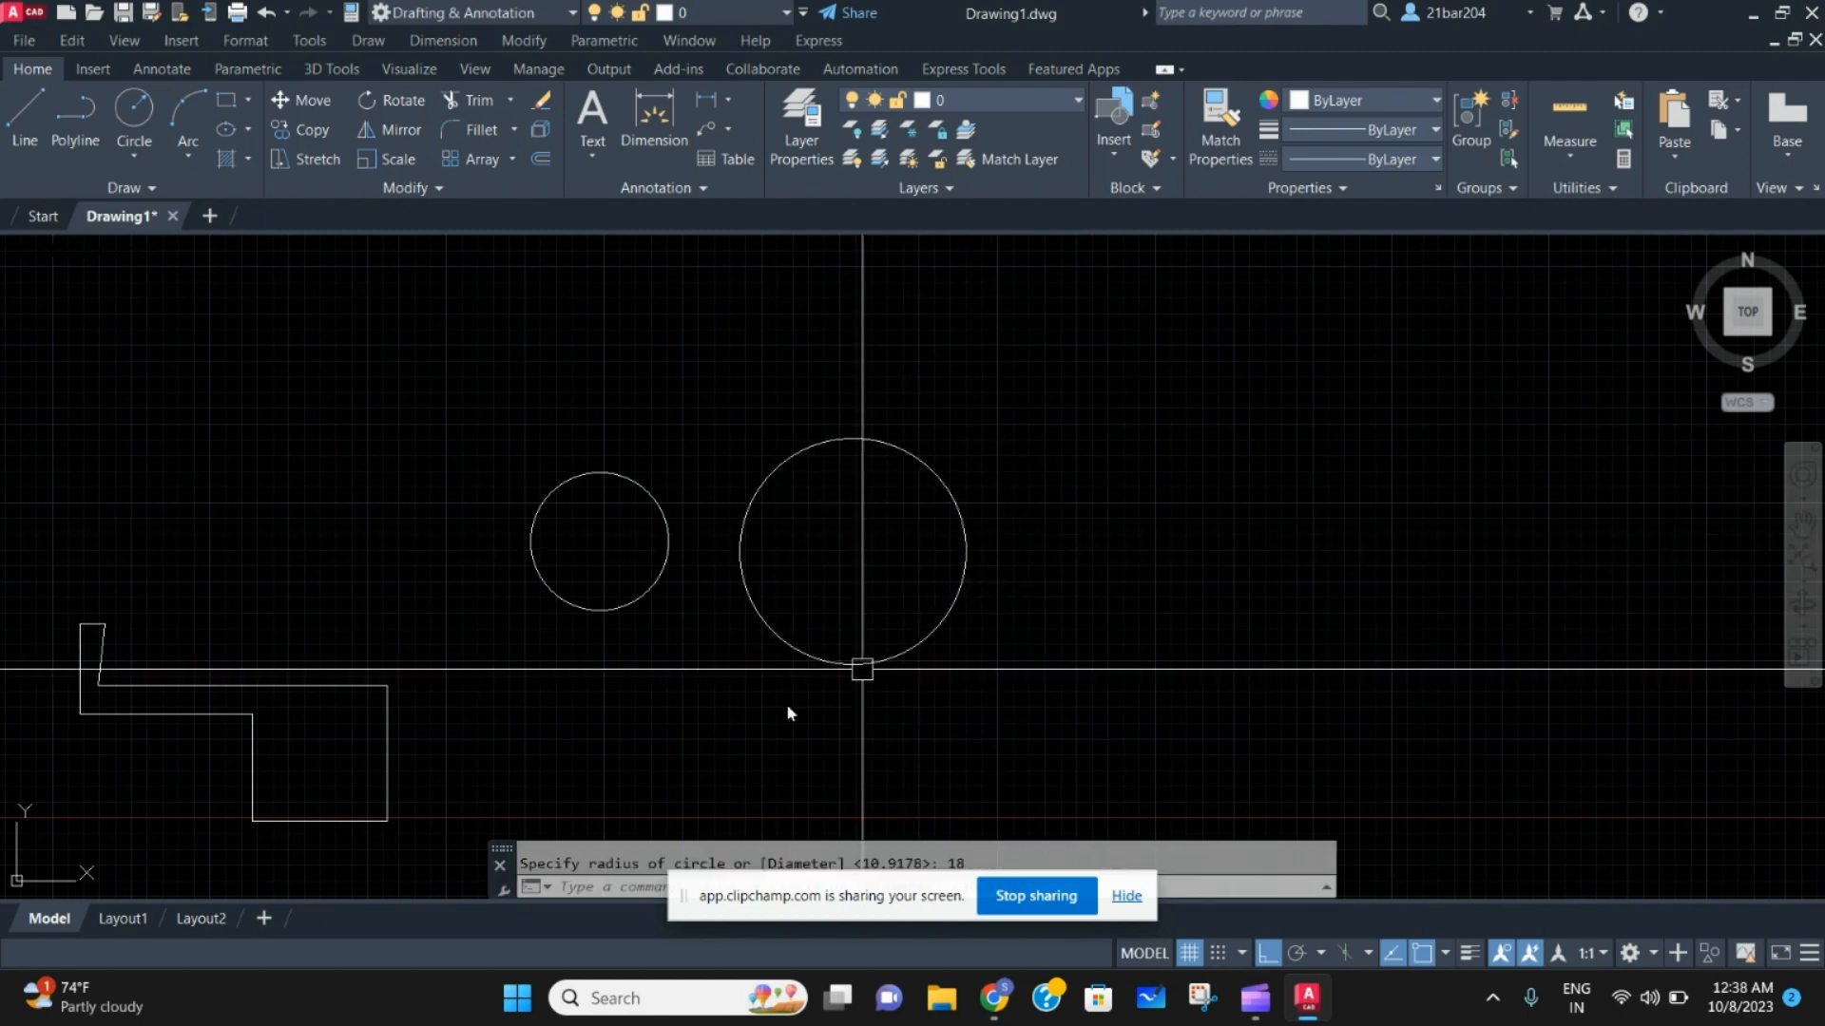
Select the radius 18 circle with a crossing window to examine it, and clear the selection
{"action": "left_click", "coordinate": [977, 560]}
{"action": "left_click", "coordinate": [938, 565]}
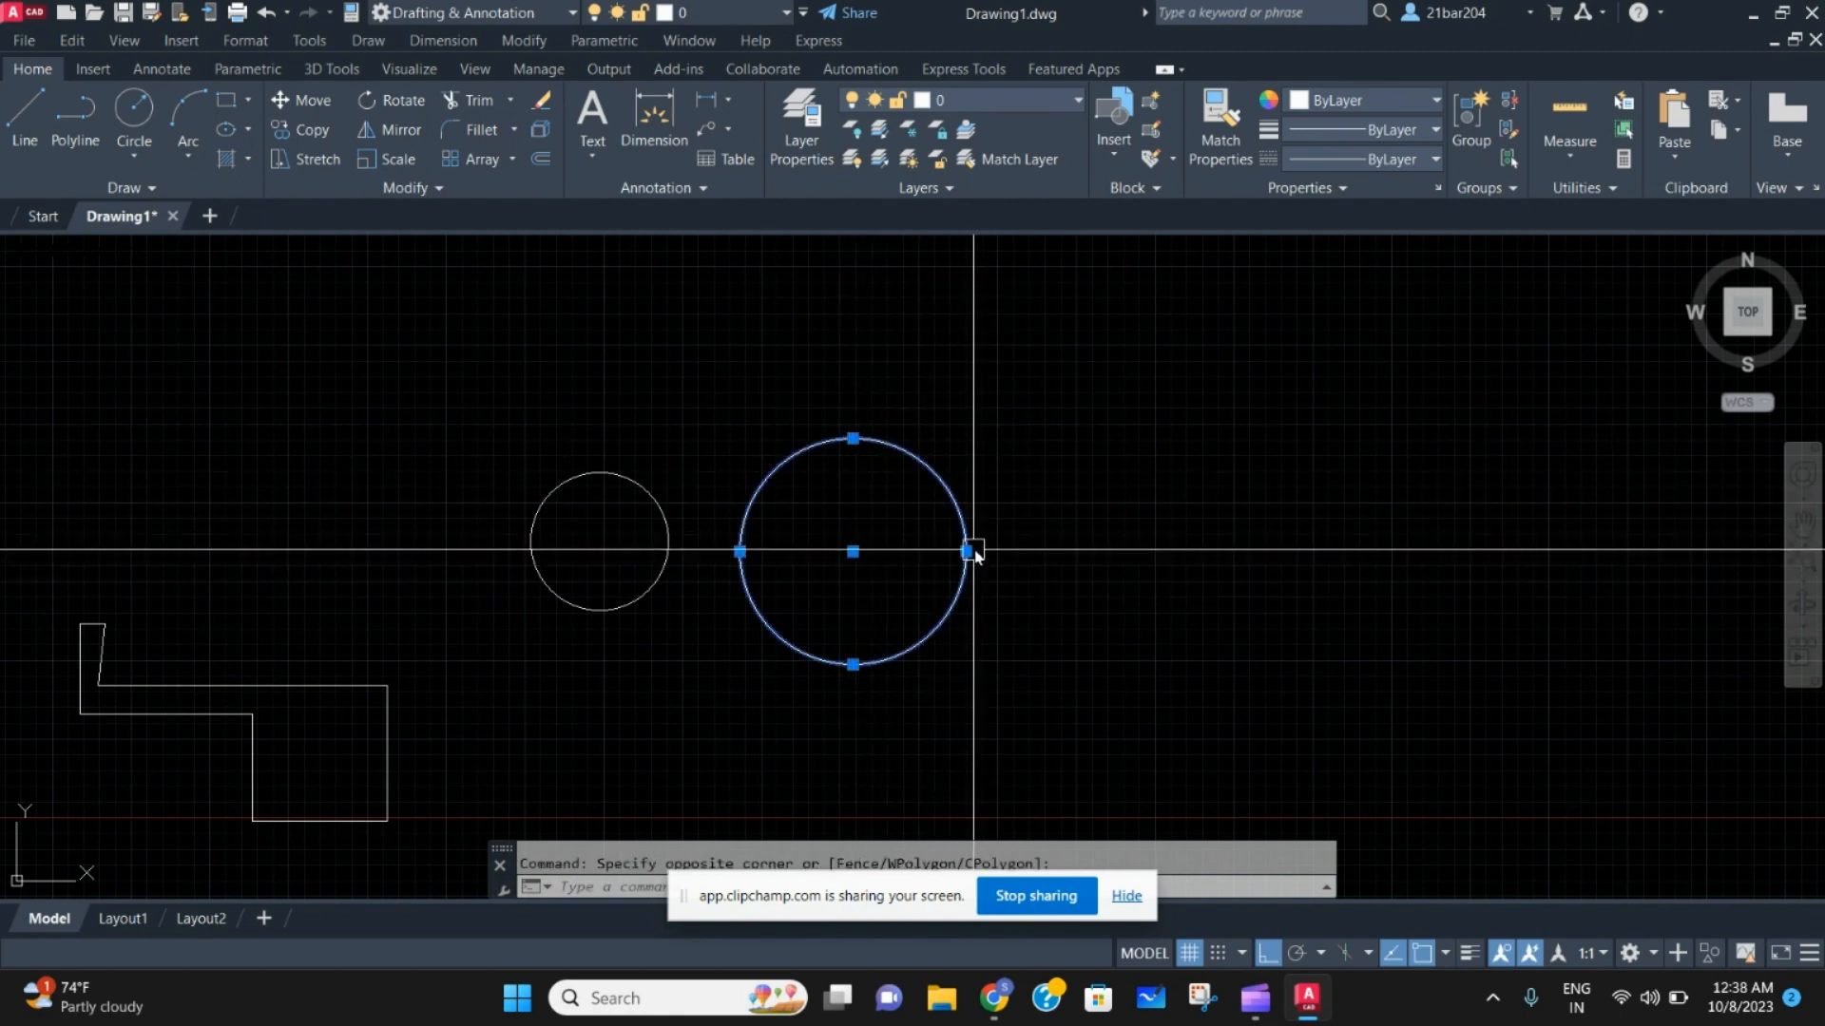
{"action": "key", "text": "Escape"}
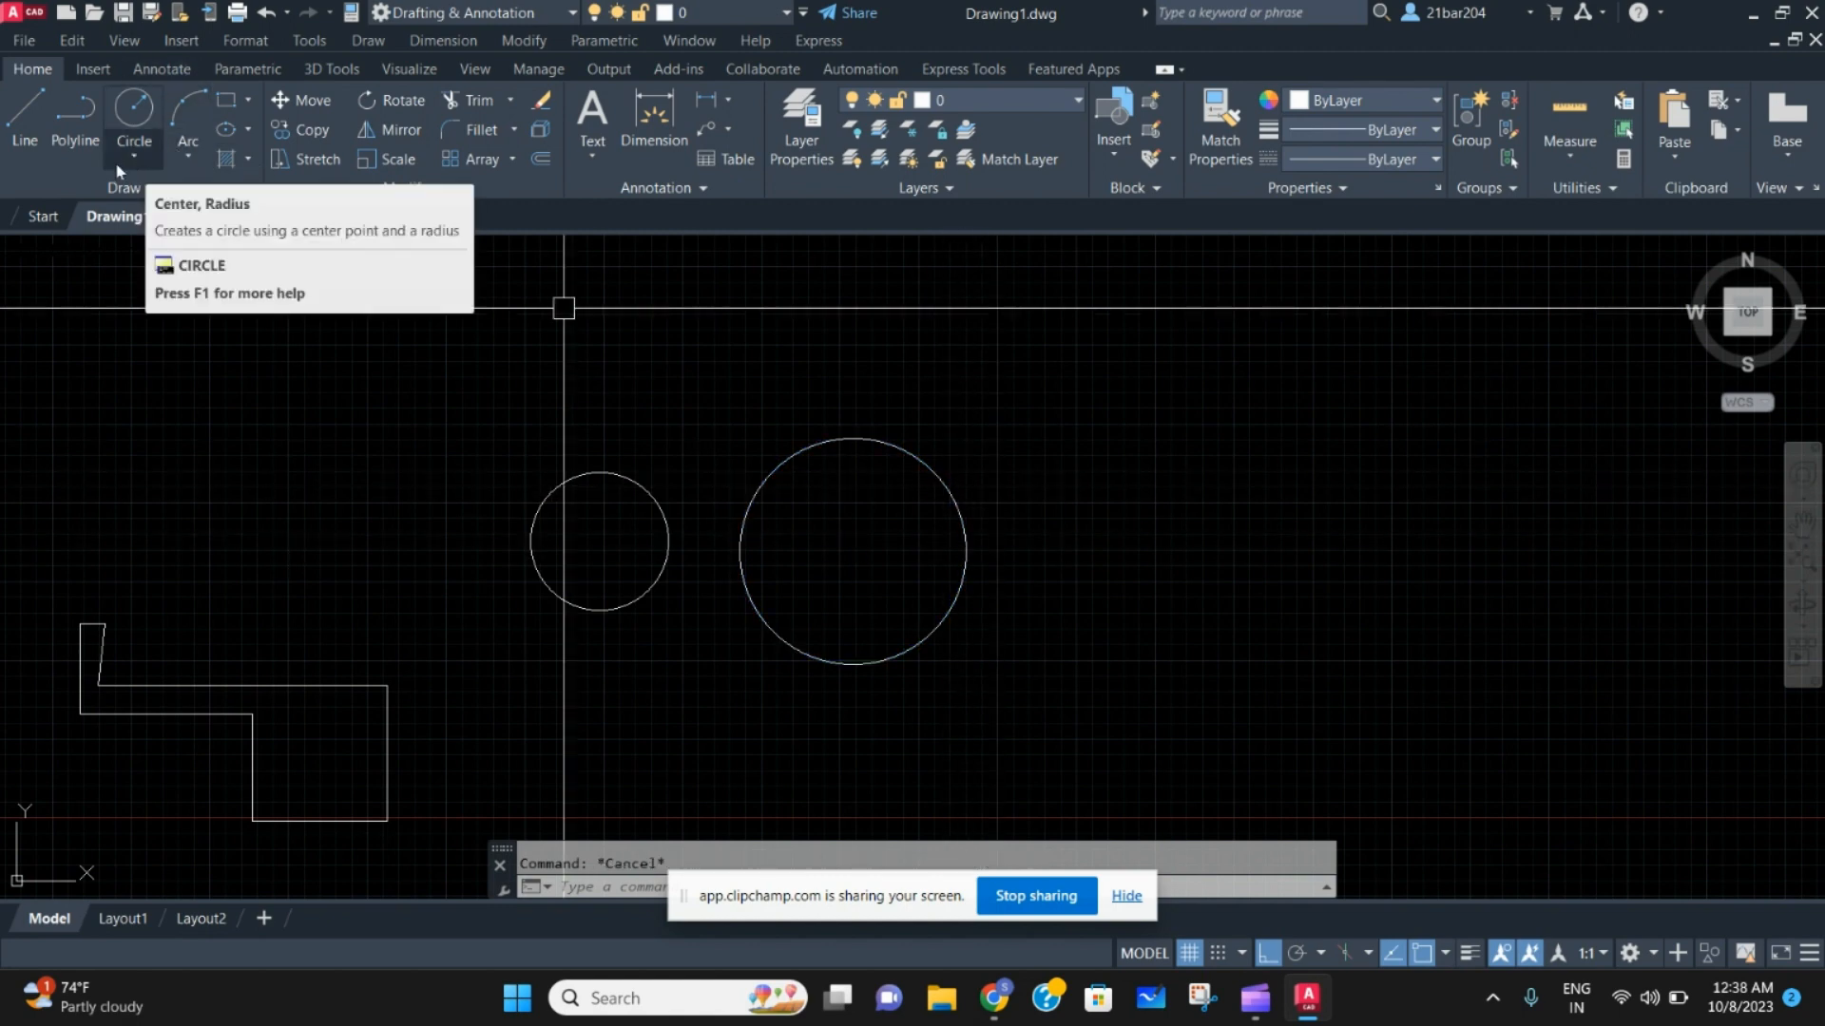
Draw a larger circle with the Center, Diameter method to the right of the radius 18 circle, setting its diameter freehand
{"action": "left_click", "coordinate": [142, 147]}
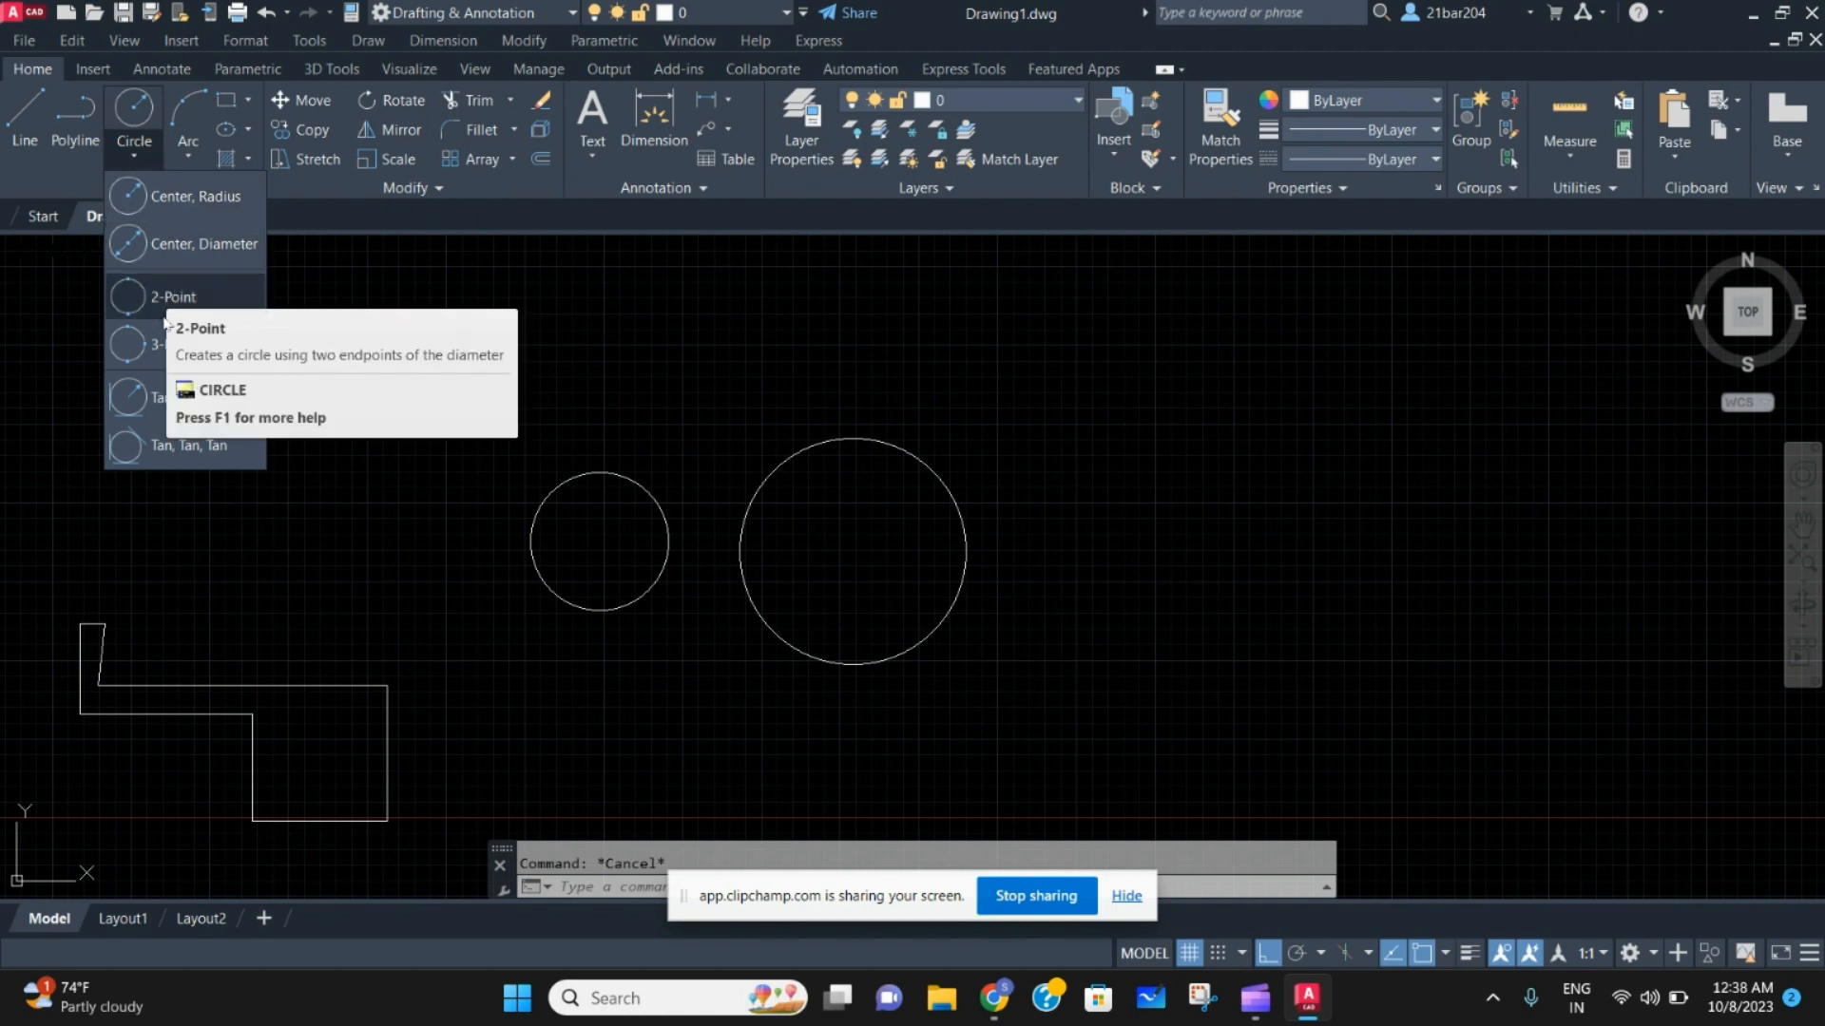
{"action": "left_click", "coordinate": [189, 248]}
{"action": "middle_click_drag", "start_coordinate": [598, 374], "coordinate": [224, 308]}
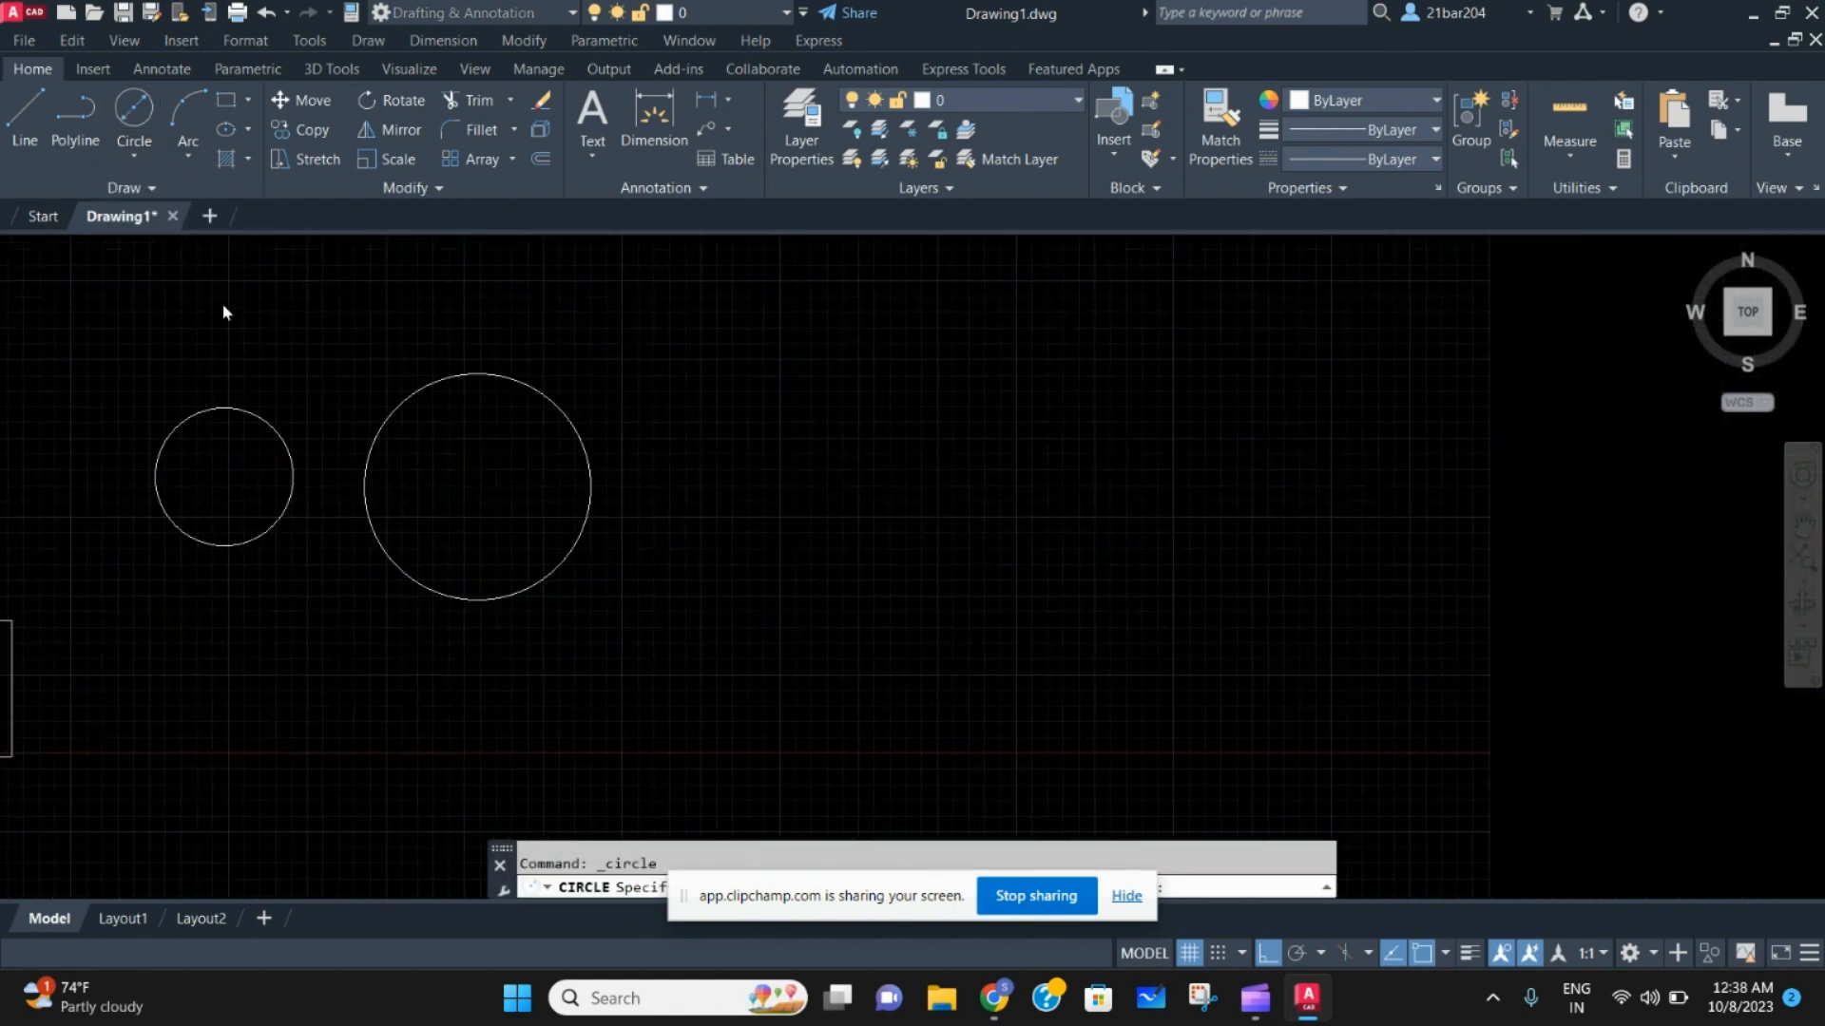
{"action": "left_click", "coordinate": [898, 477]}
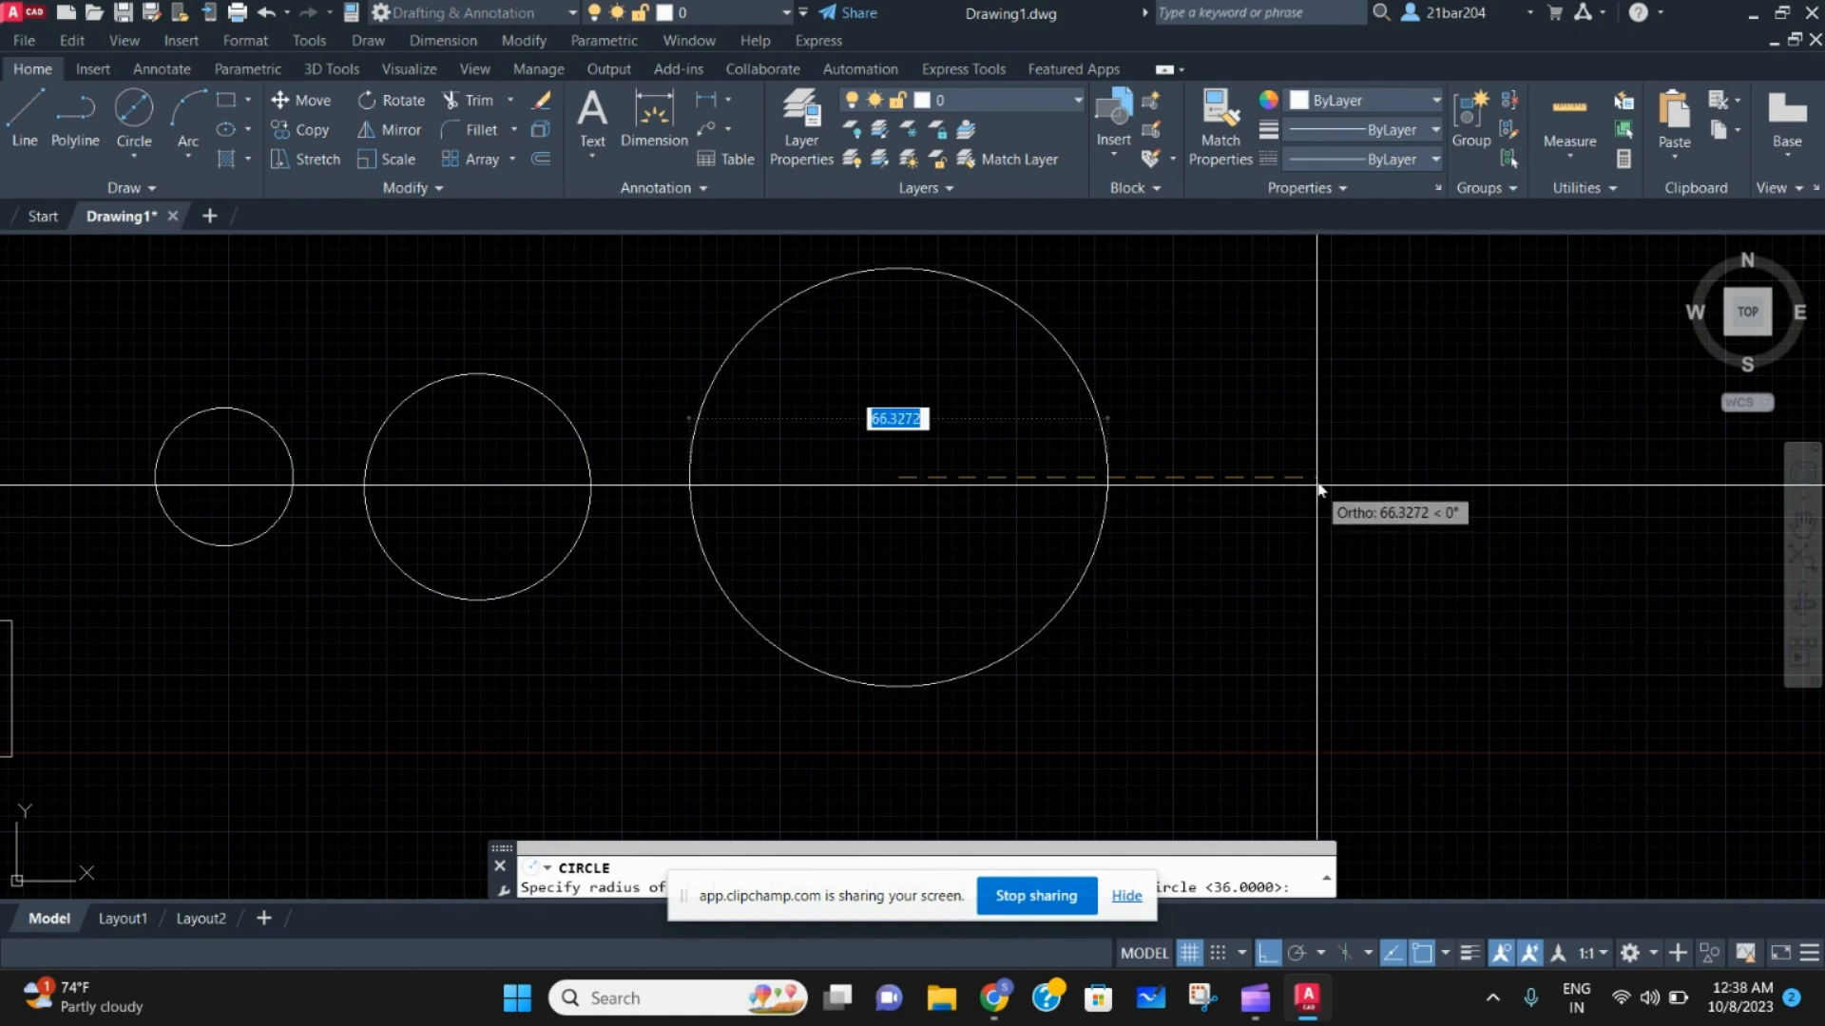
{"action": "left_click", "coordinate": [1246, 481]}
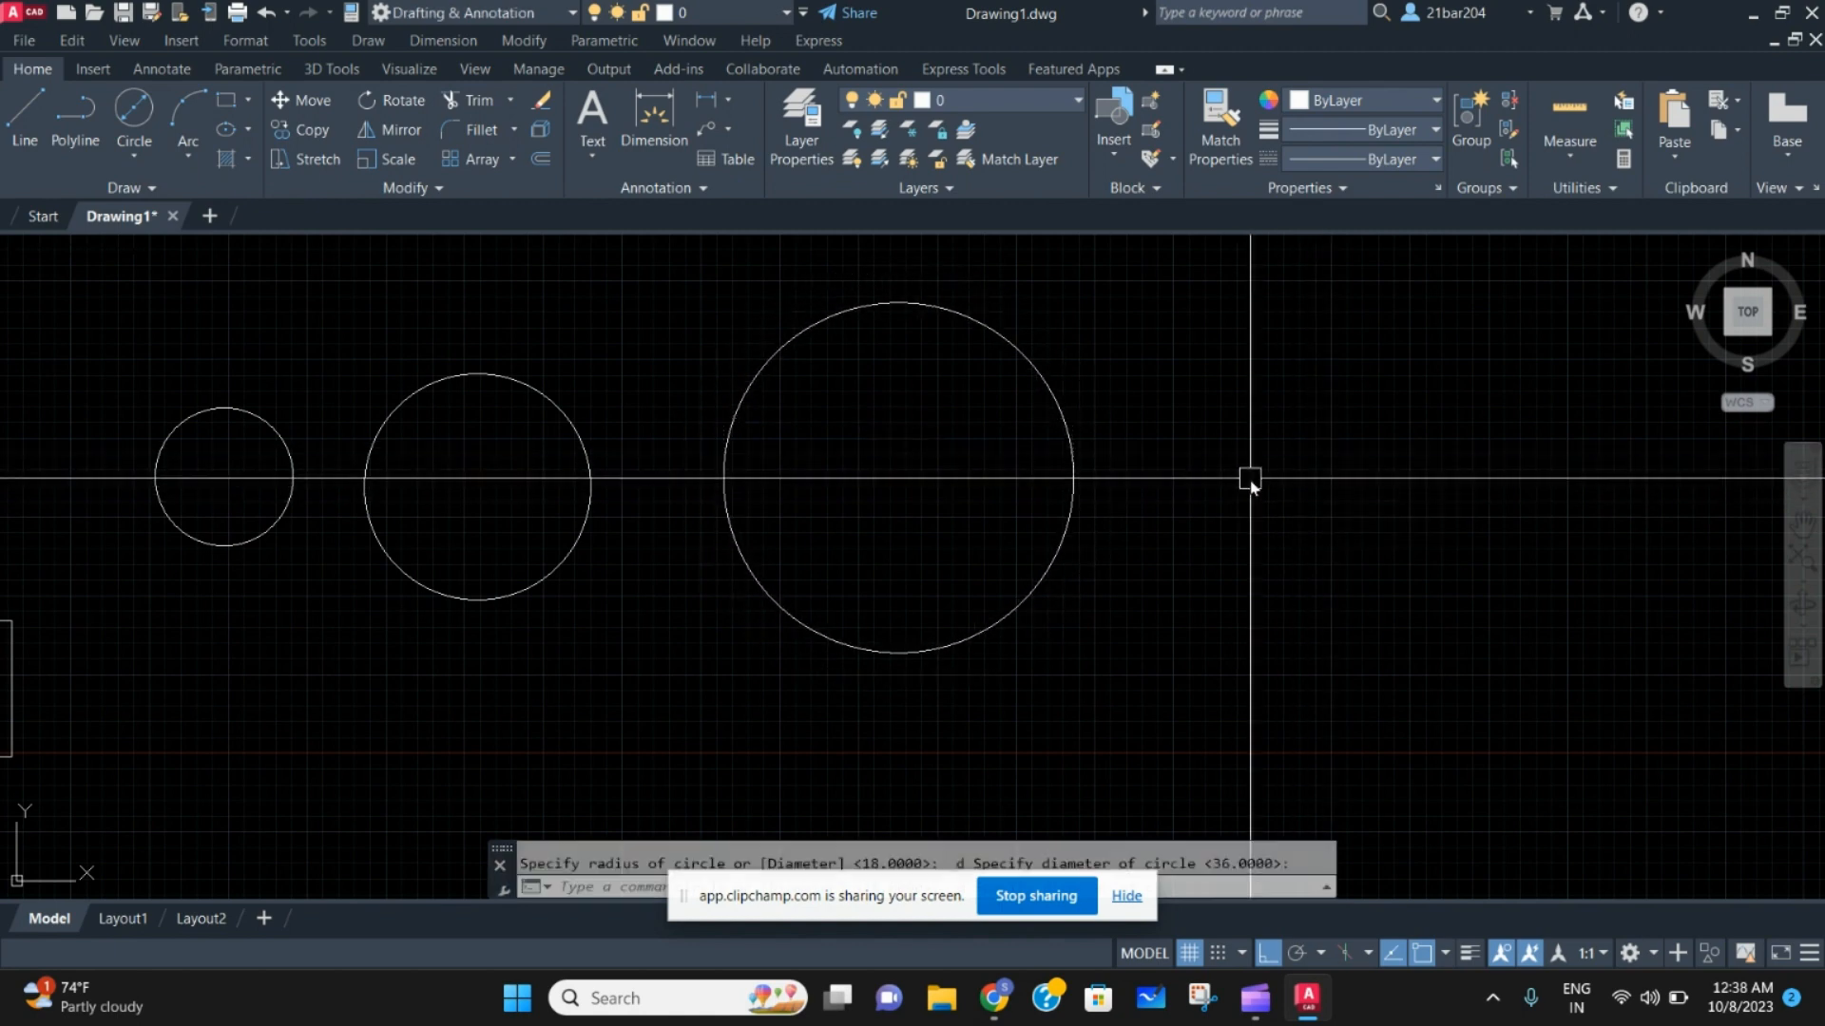
Draw a 2-Point circle below the first two circles, picking both ends of a horizontal diameter in the space right of the polyline
{"action": "left_click", "coordinate": [134, 155]}
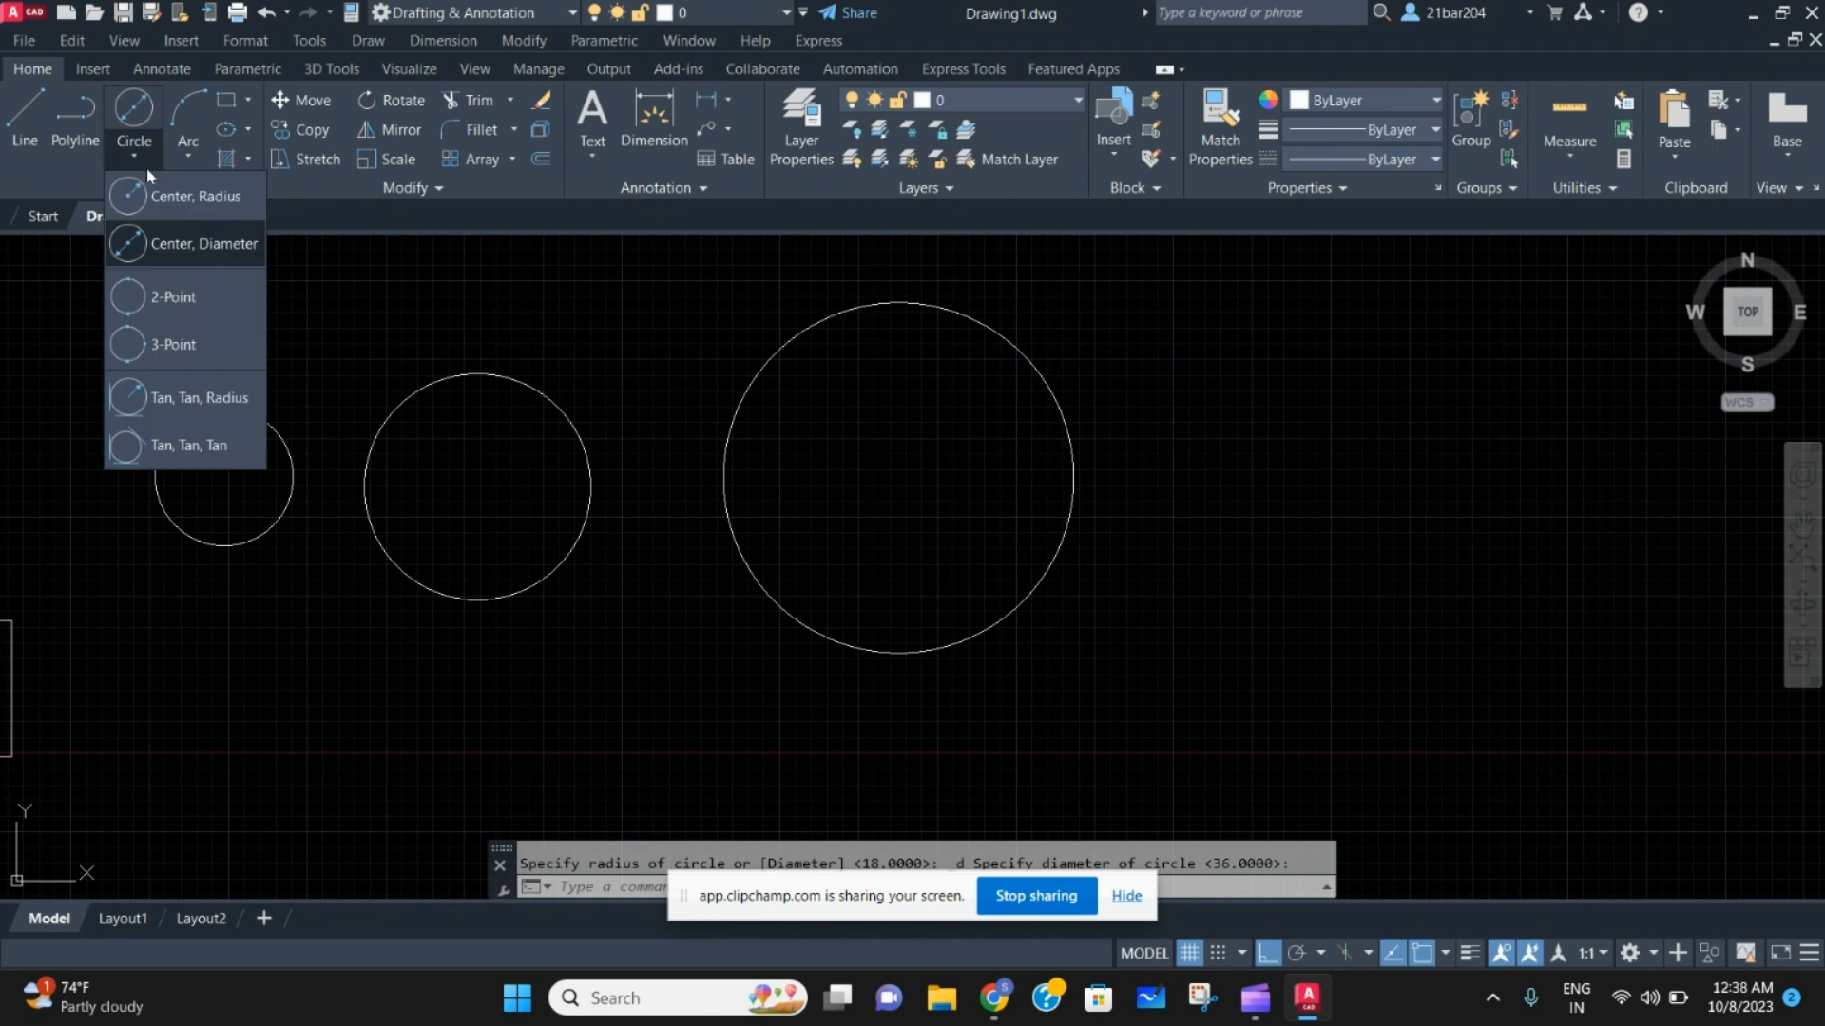
{"action": "left_click", "coordinate": [208, 302]}
{"action": "middle_click_drag", "start_coordinate": [1073, 389], "coordinate": [757, 364]}
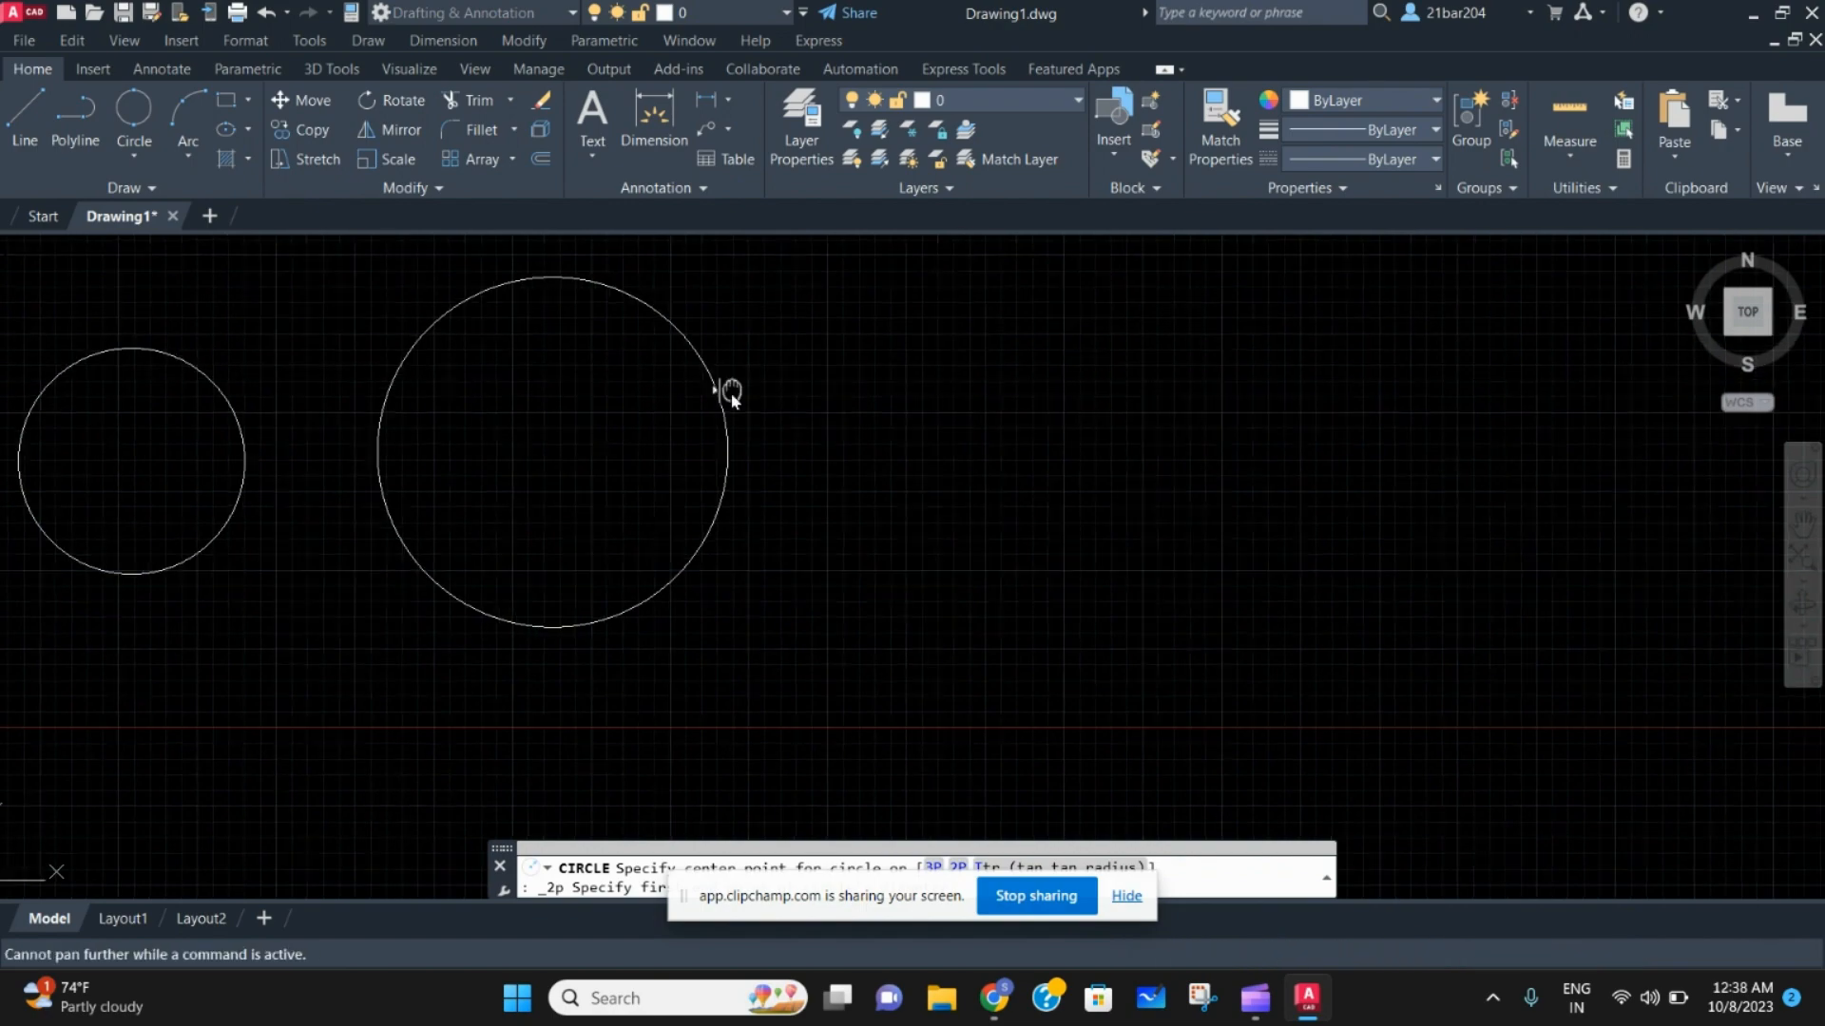
{"action": "middle_click_drag", "start_coordinate": [701, 500], "coordinate": [1162, 457]}
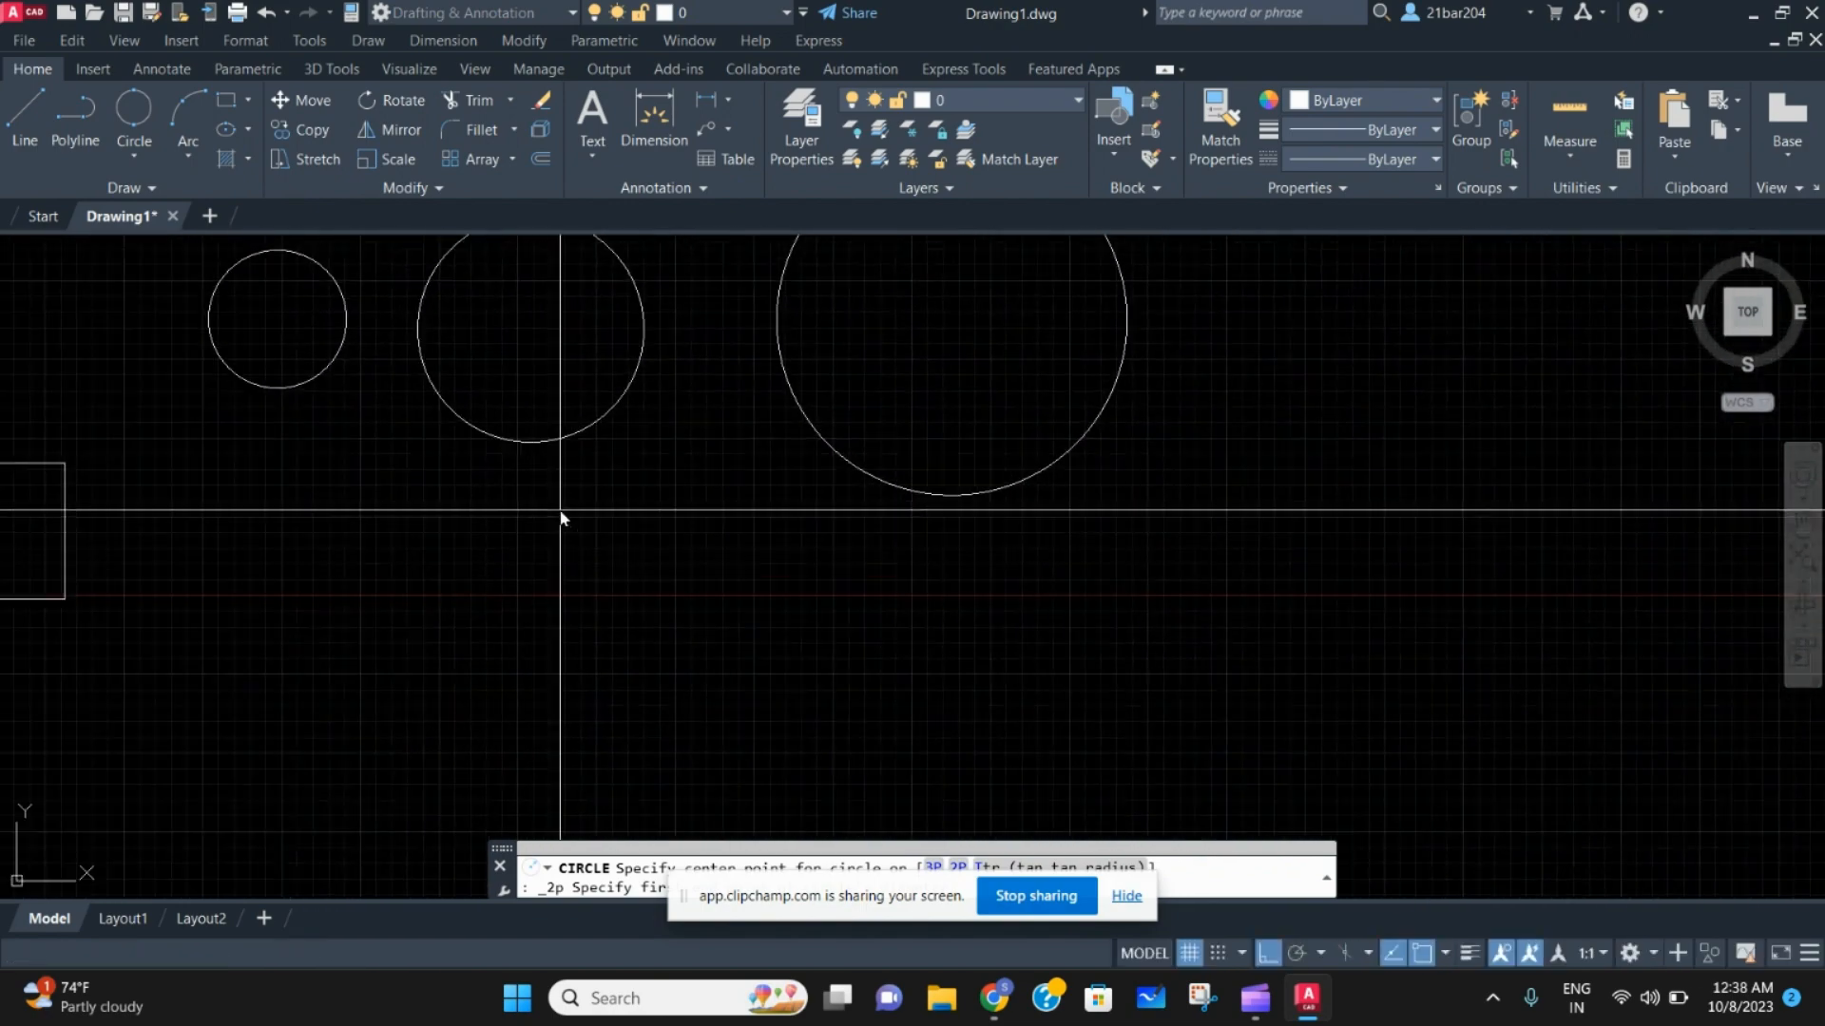
{"action": "middle_click_drag", "start_coordinate": [518, 522], "coordinate": [797, 470]}
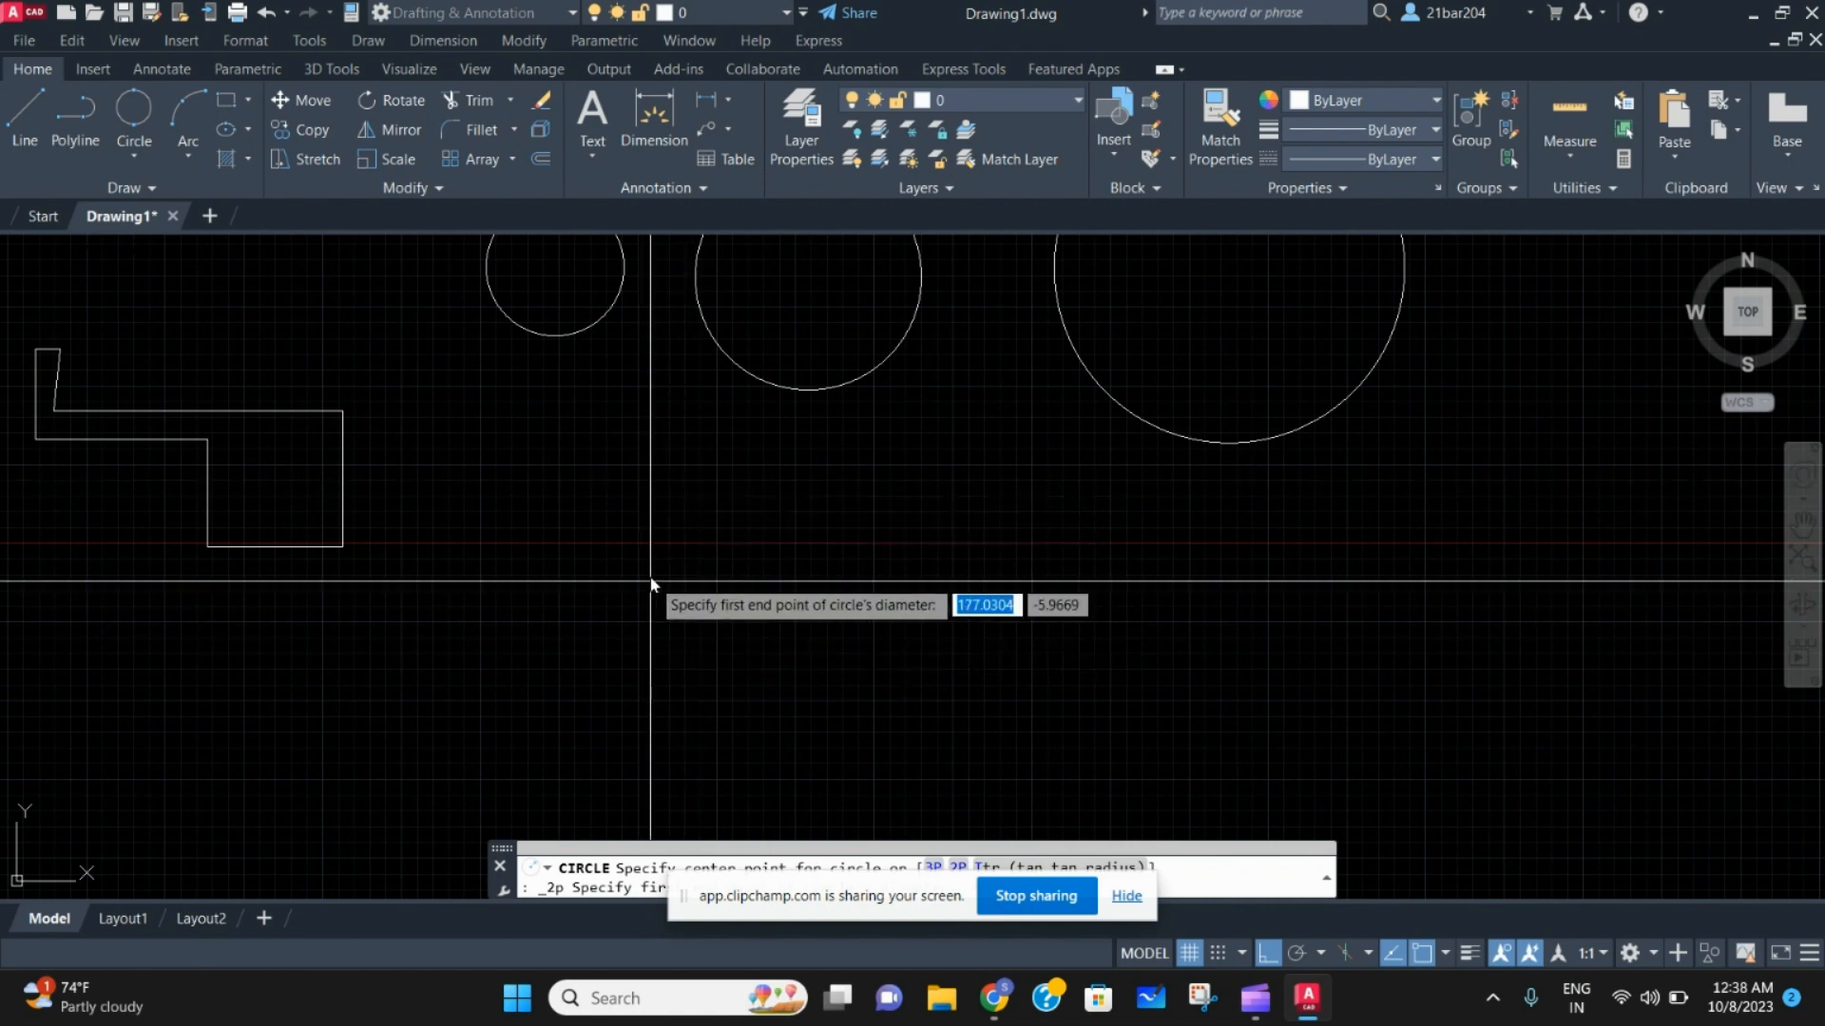
{"action": "left_click", "coordinate": [560, 526]}
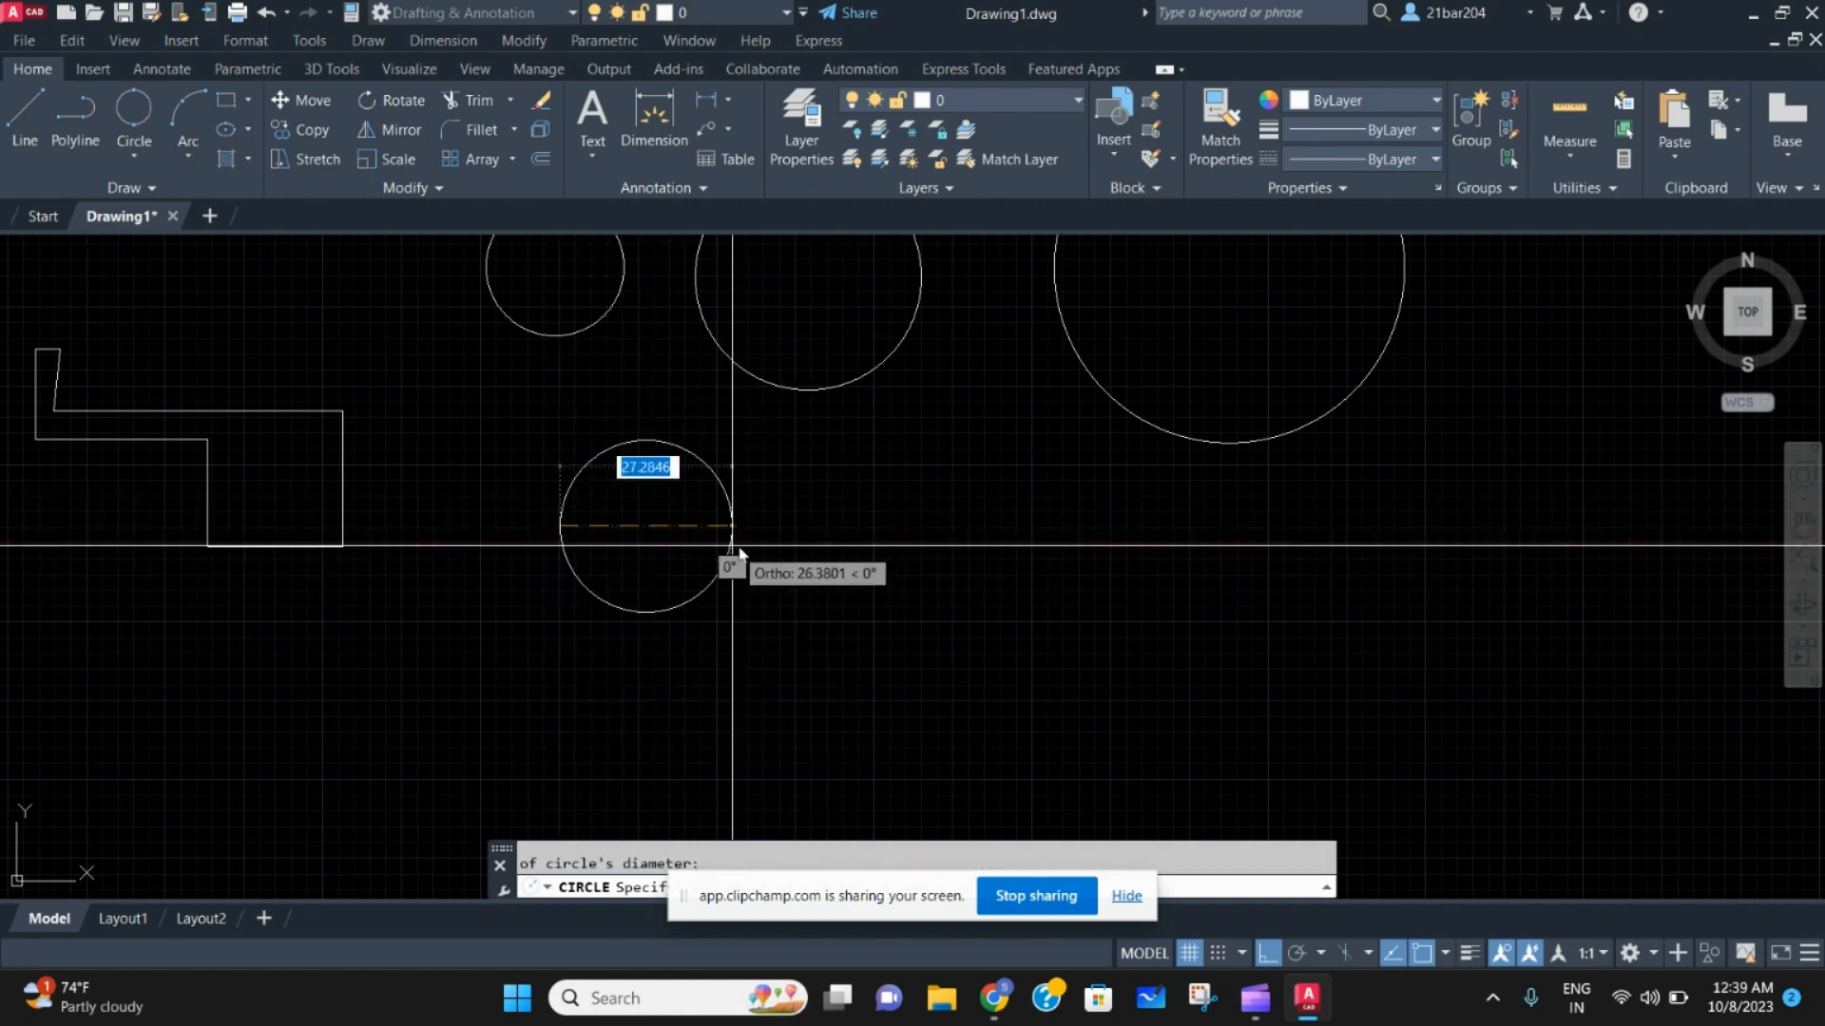
{"action": "left_click", "coordinate": [789, 539]}
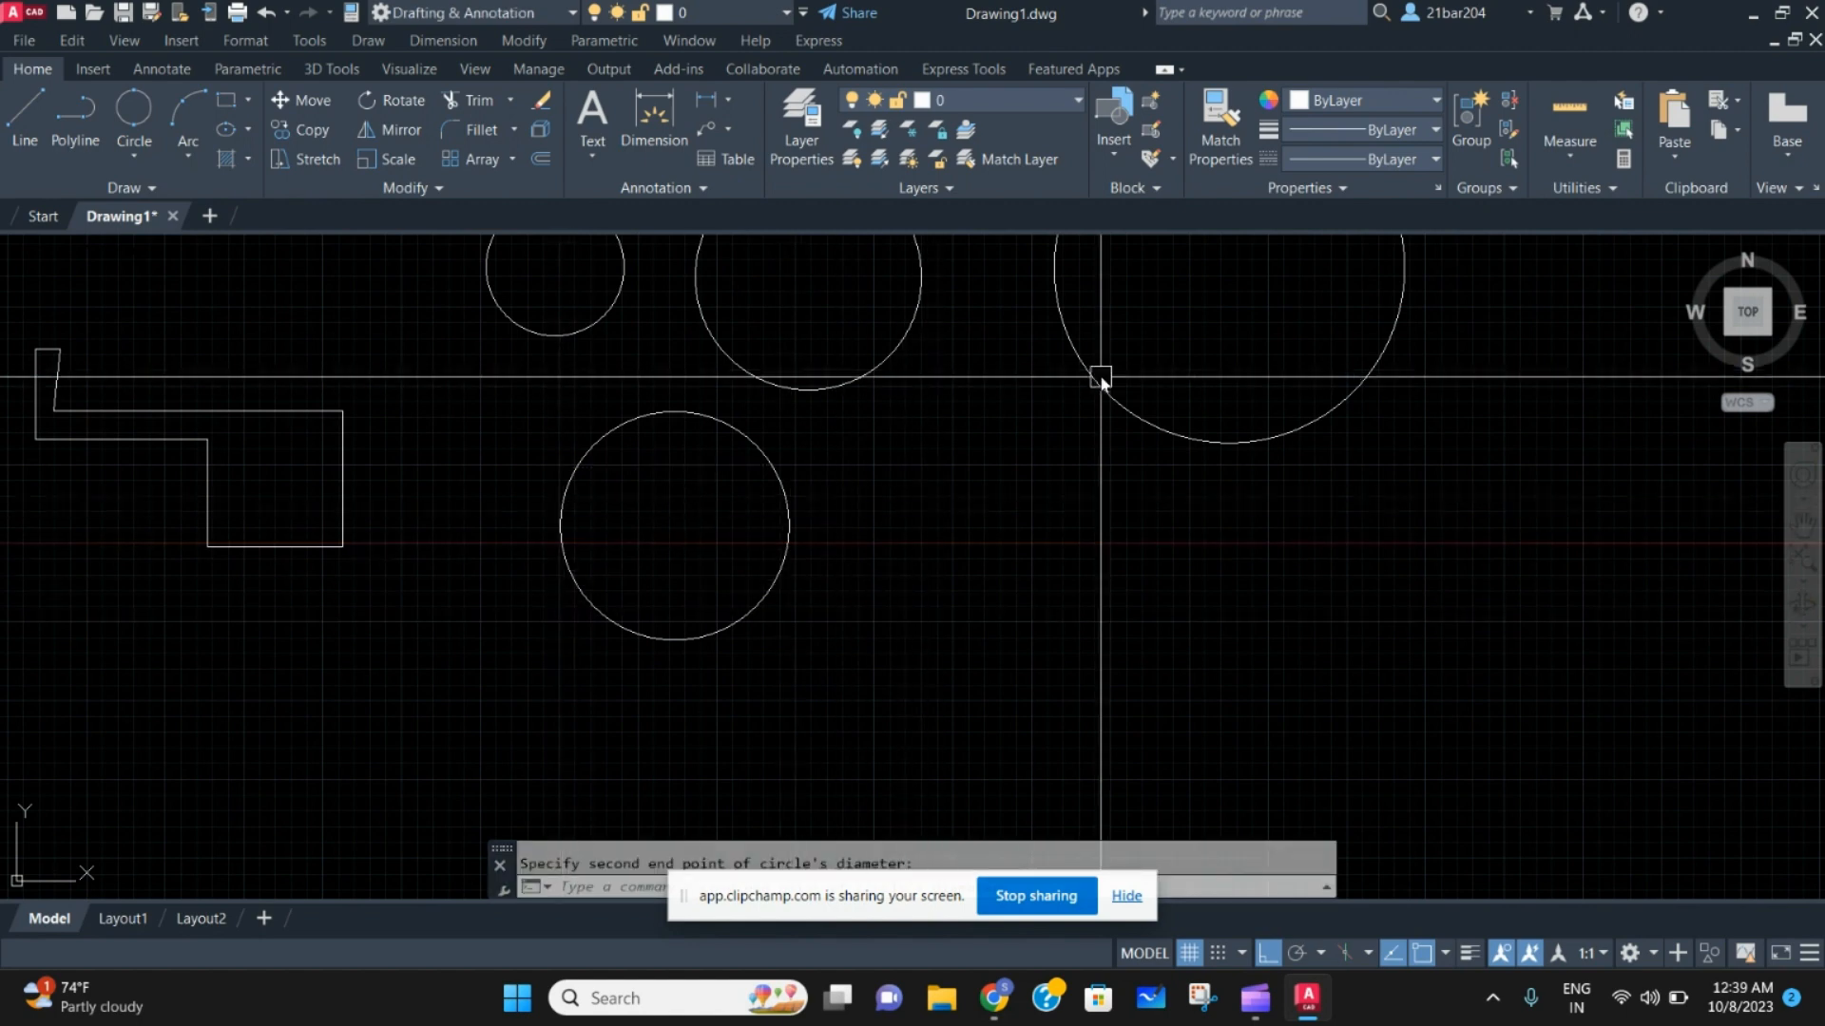
Select the radius 18 circle and the largest circle with one crossing window to examine them, and clear the selection
{"action": "middle_click_drag", "start_coordinate": [1101, 378], "coordinate": [993, 371]}
{"action": "left_click", "coordinate": [984, 370]}
{"action": "left_click", "coordinate": [708, 601]}
{"action": "scroll", "coordinate": [902, 516], "scroll_direction": "up", "scroll_amount": 2}
{"action": "middle_click_drag", "start_coordinate": [901, 516], "coordinate": [705, 680]}
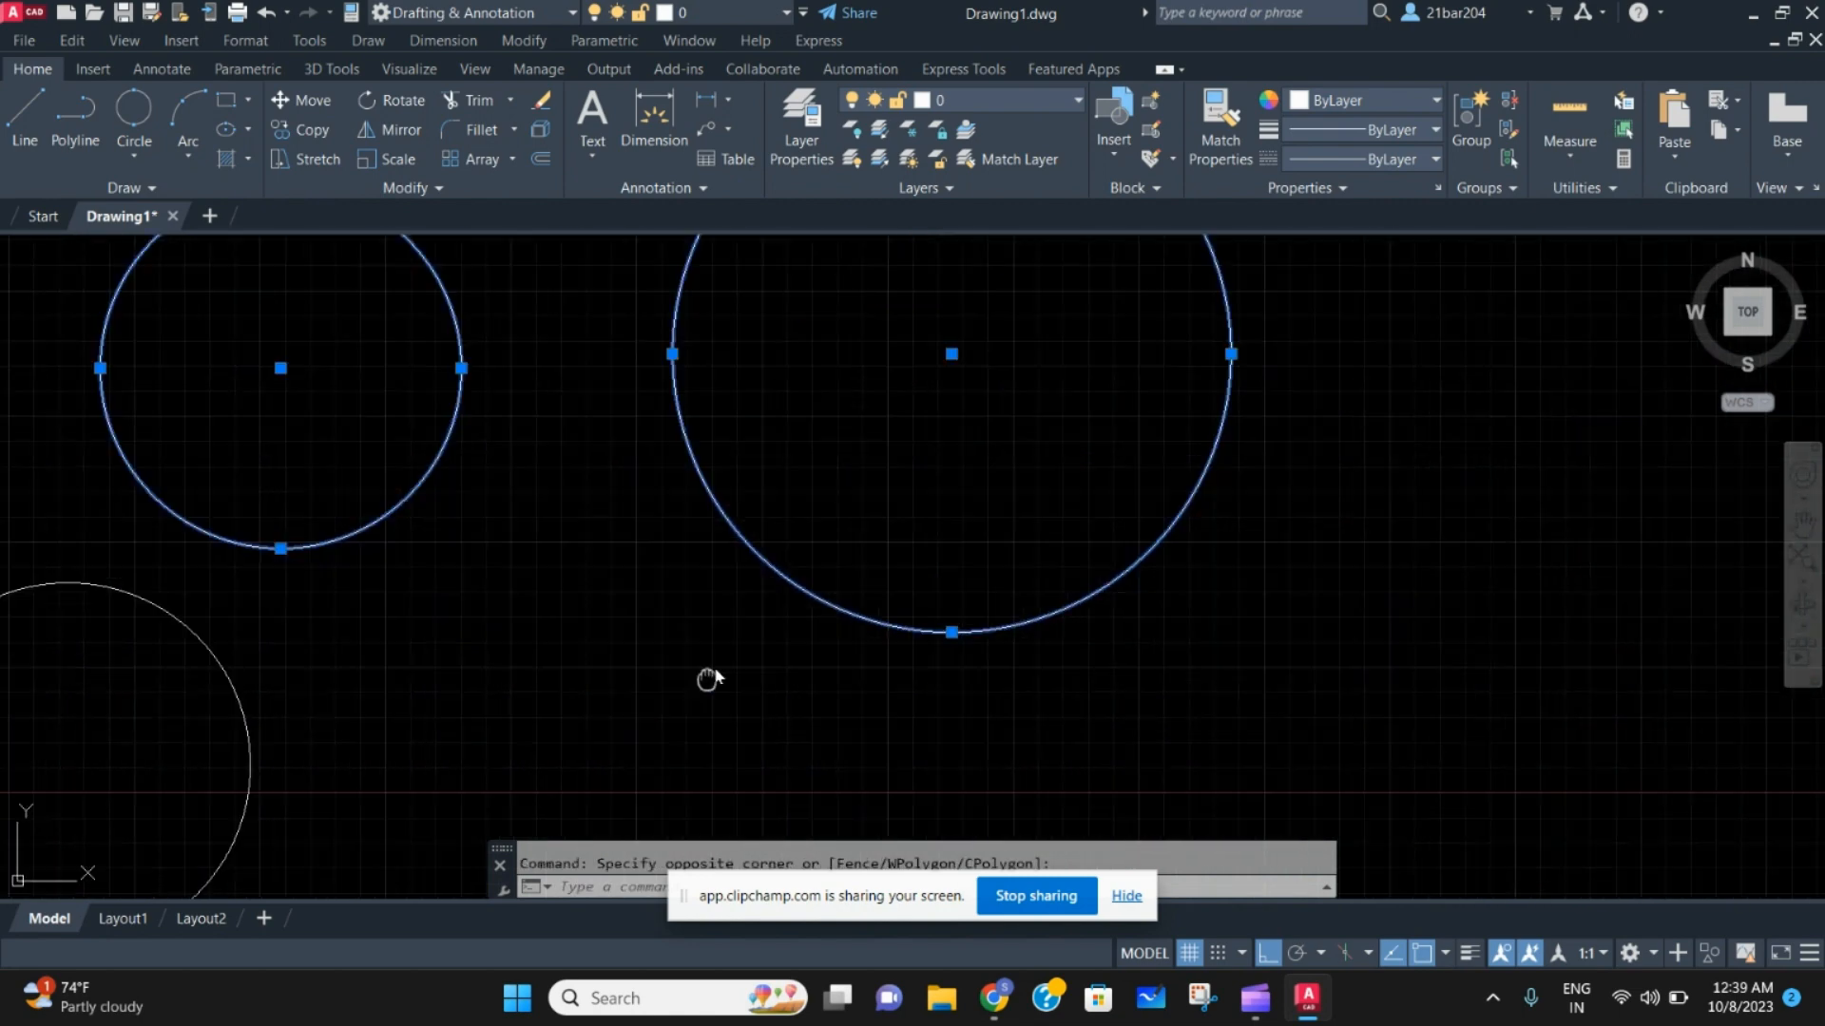
{"action": "scroll", "coordinate": [677, 521], "scroll_direction": "down", "scroll_amount": 2}
{"action": "middle_click_drag", "start_coordinate": [677, 522], "coordinate": [641, 565]}
{"action": "key", "text": "Escape"}
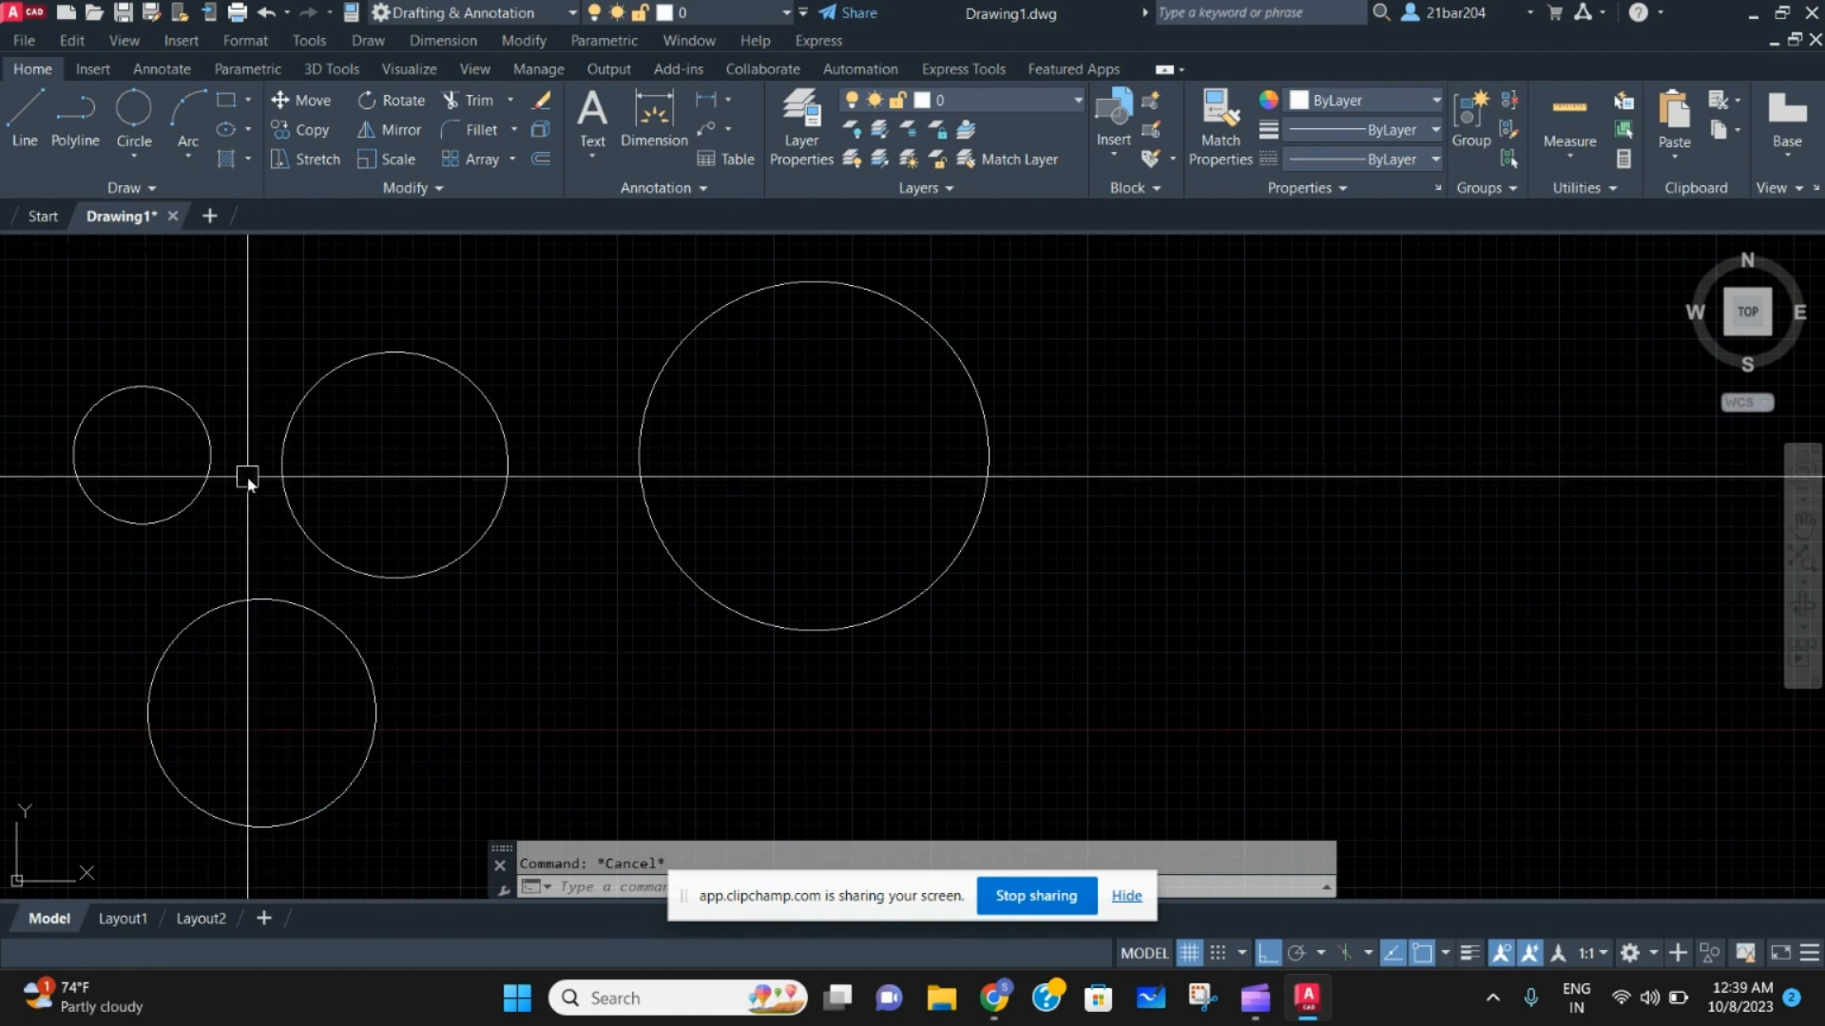
Draw a 3-Point circle below the largest circle, with two points on a horizontal line and the third straight below the second
{"action": "middle_click_drag", "start_coordinate": [180, 395], "coordinate": [251, 414]}
{"action": "left_click", "coordinate": [134, 157]}
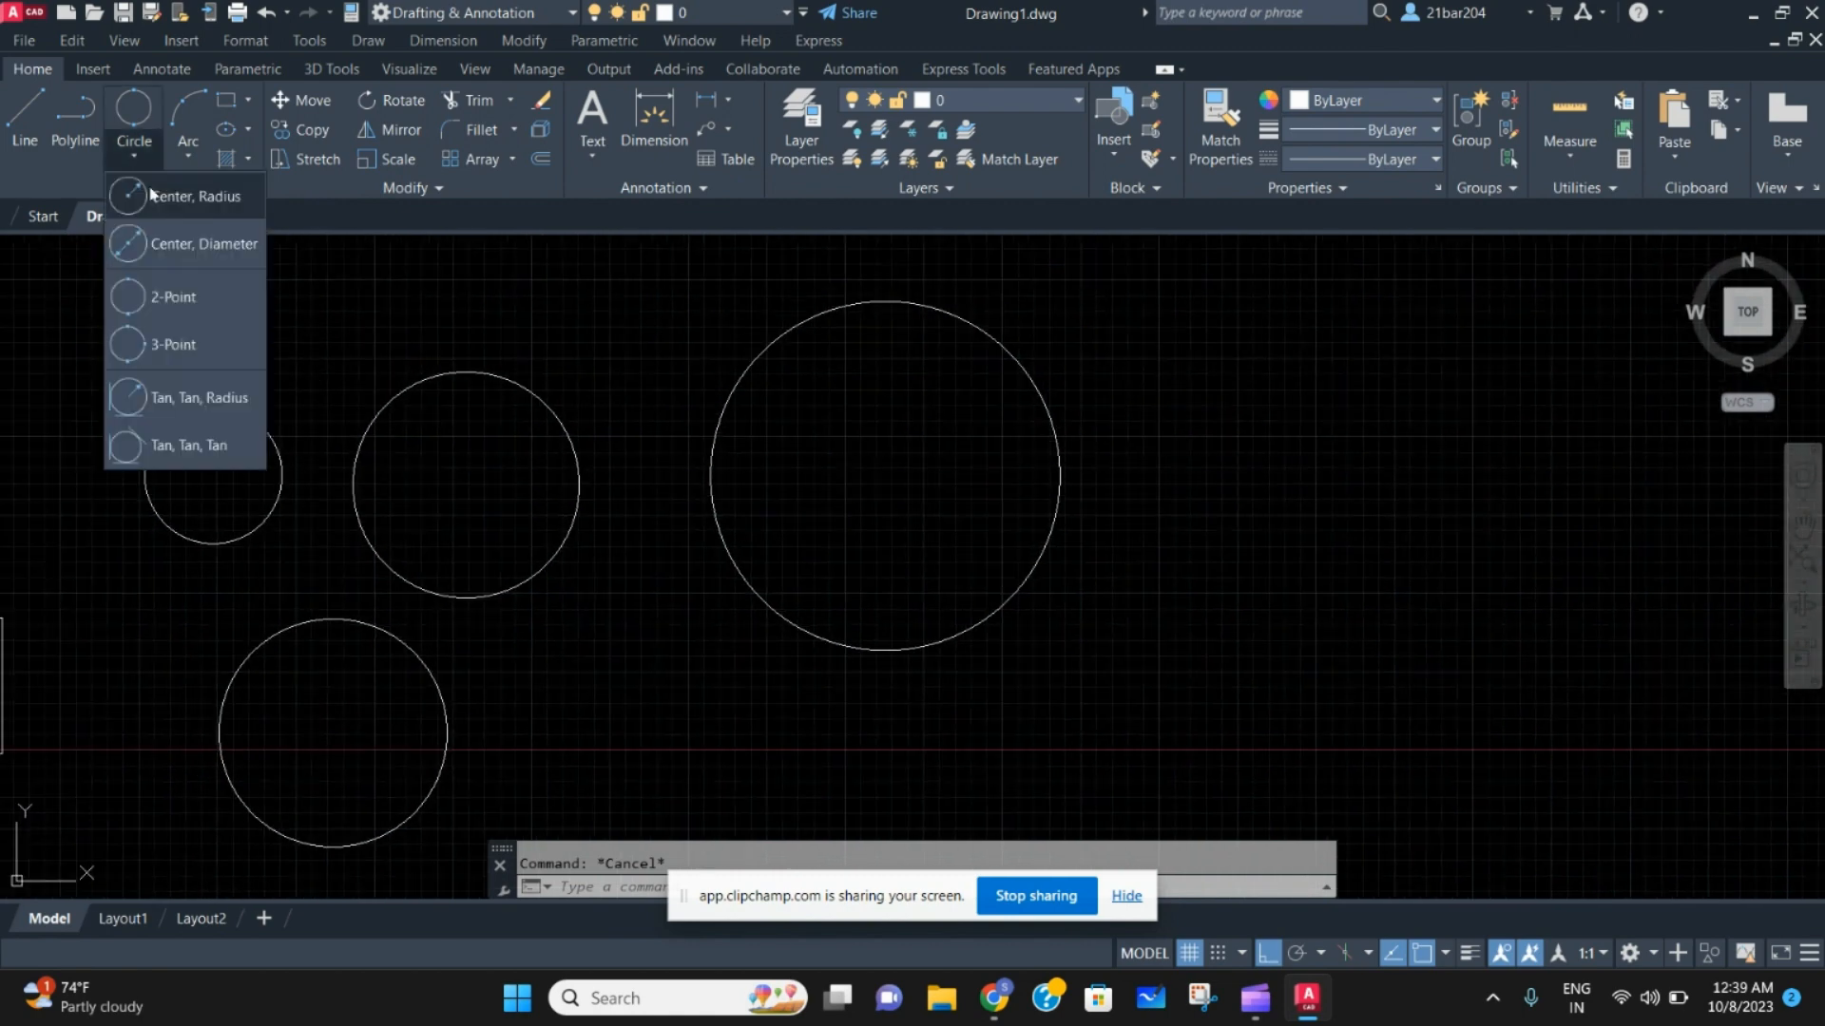
{"action": "left_click", "coordinate": [173, 297]}
{"action": "left_click", "coordinate": [134, 157]}
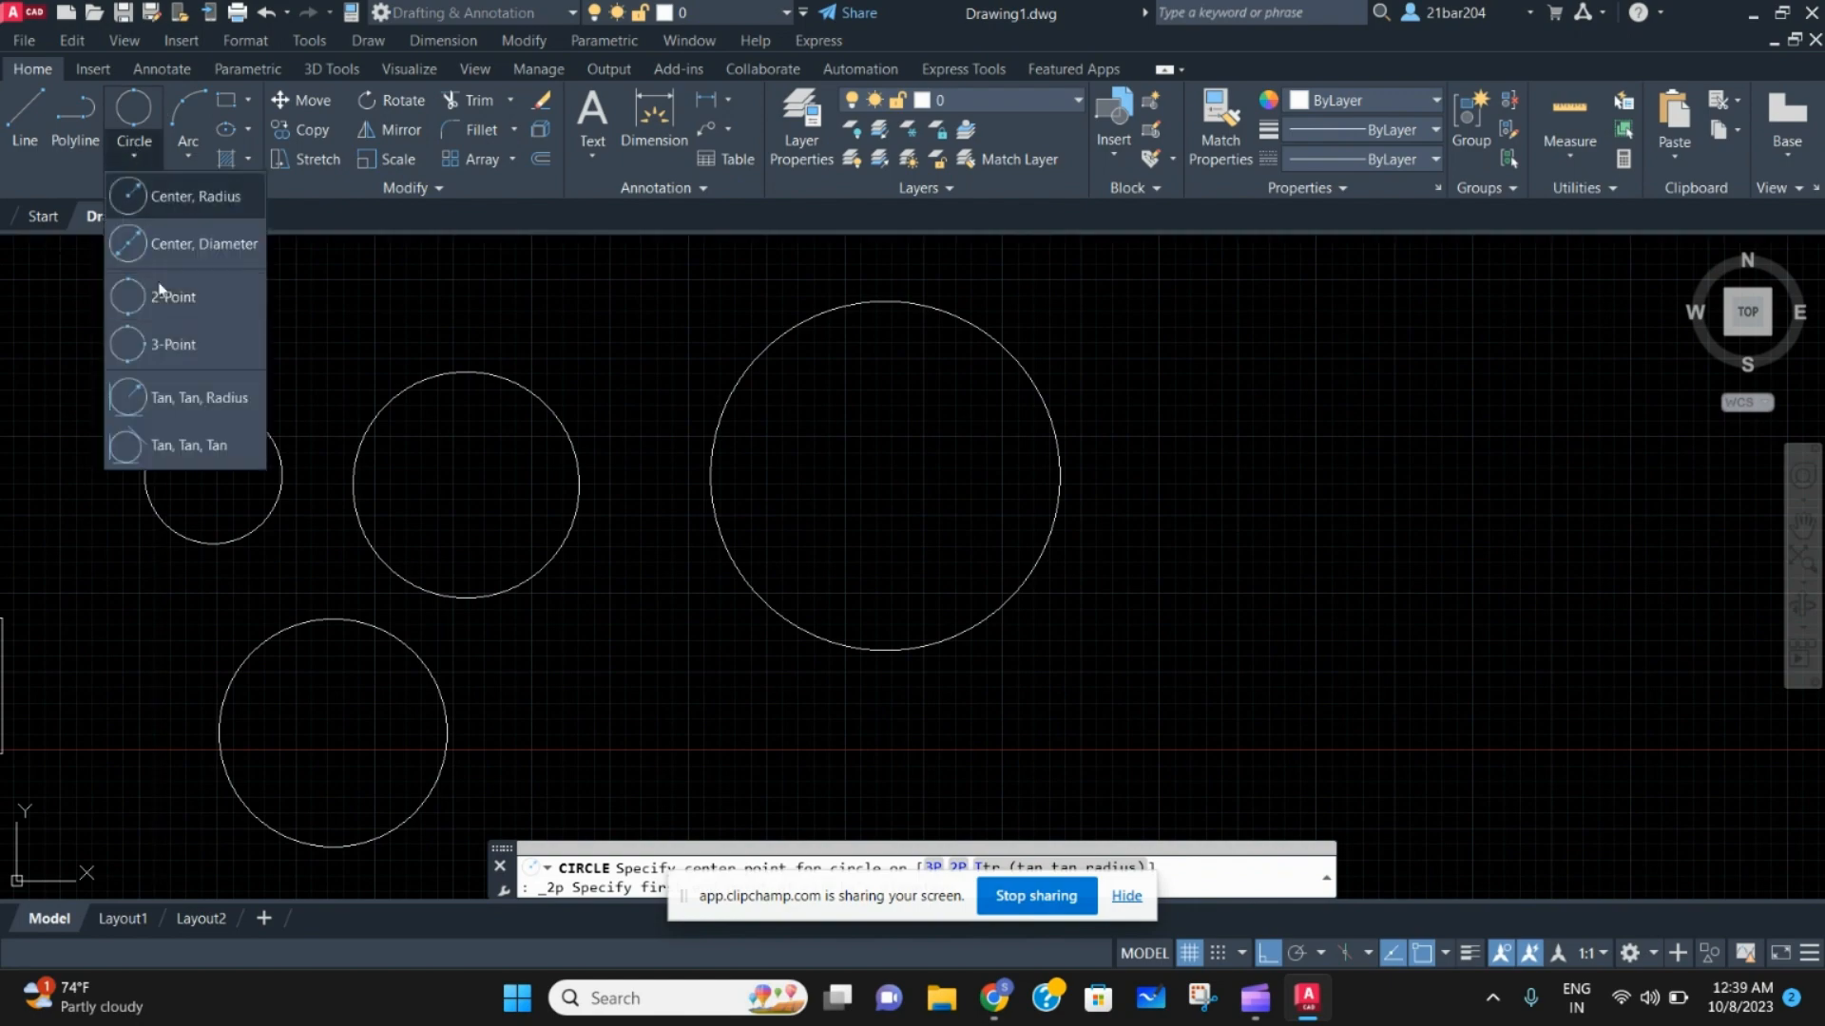
{"action": "left_click", "coordinate": [180, 340]}
{"action": "middle_click_drag", "start_coordinate": [616, 534], "coordinate": [437, 391]}
{"action": "mouse_move", "coordinate": [565, 481]}
{"action": "middle_mouse_down"}
{"action": "mouse_move", "coordinate": [501, 436]}
{"action": "mouse_move", "coordinate": [505, 384]}
{"action": "mouse_move", "coordinate": [522, 509]}
{"action": "middle_mouse_up"}
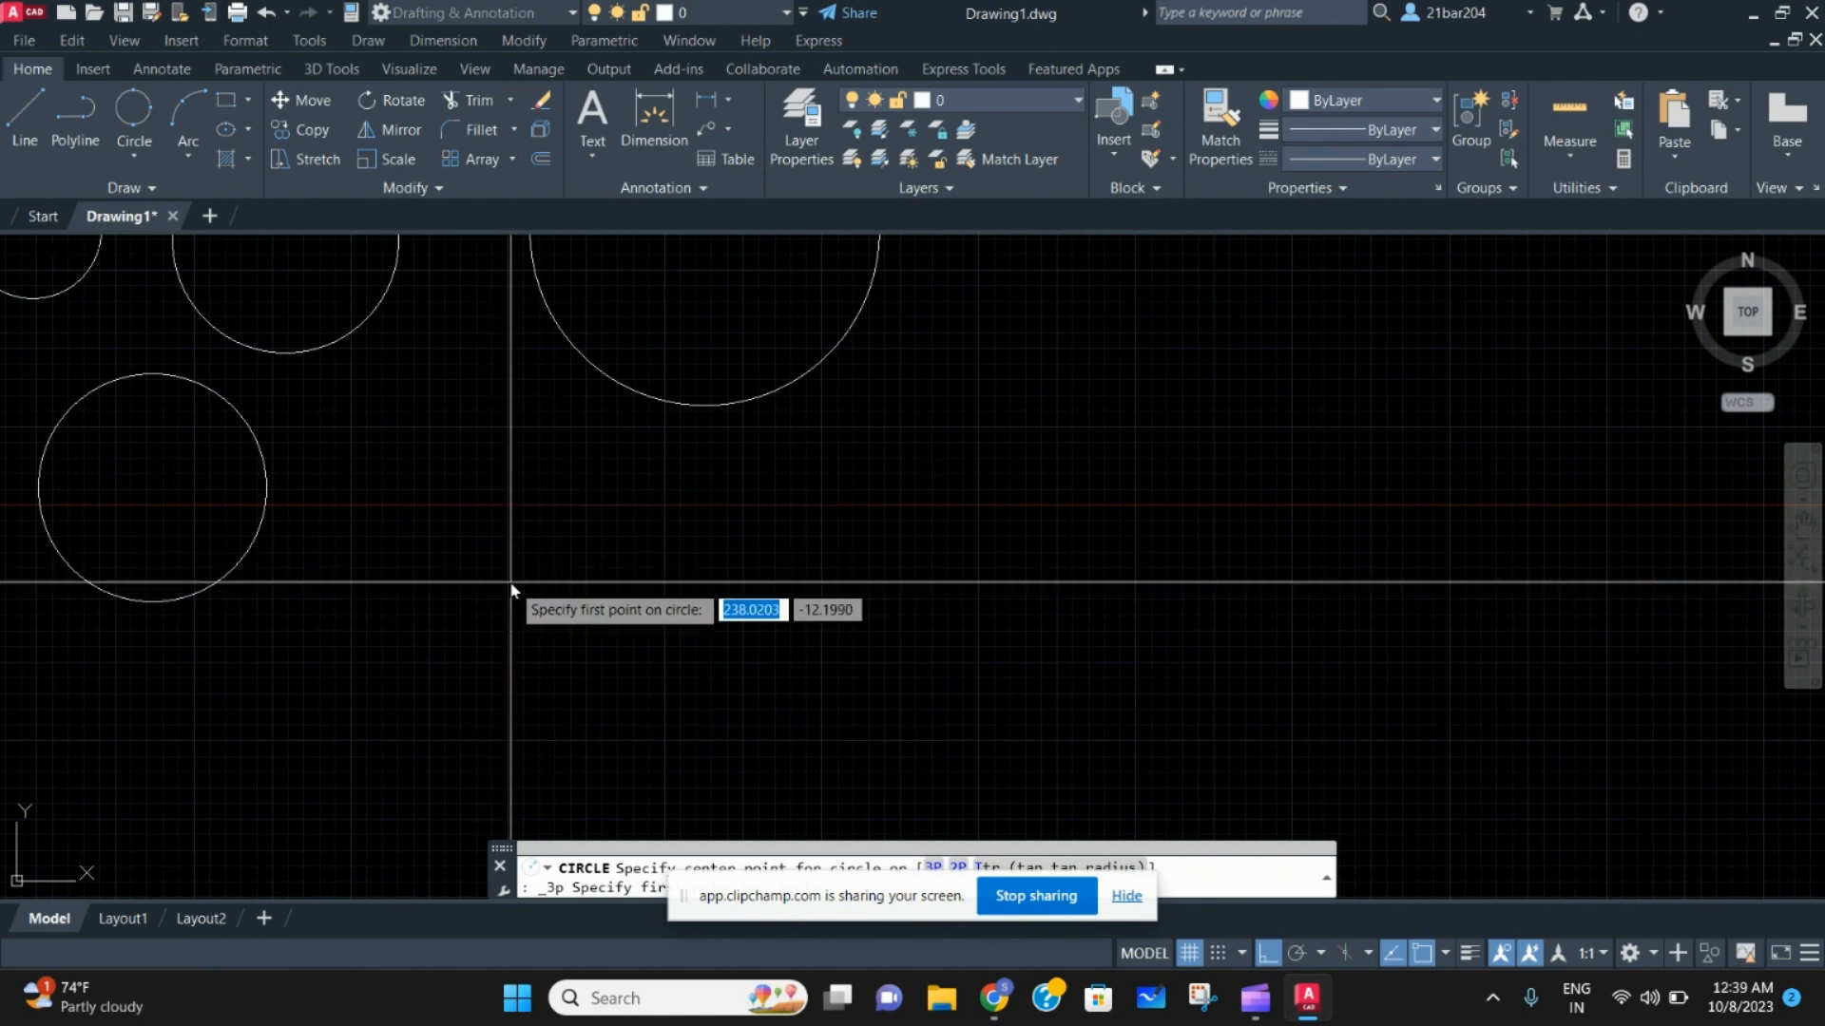
{"action": "middle_click_drag", "start_coordinate": [488, 603], "coordinate": [541, 574]}
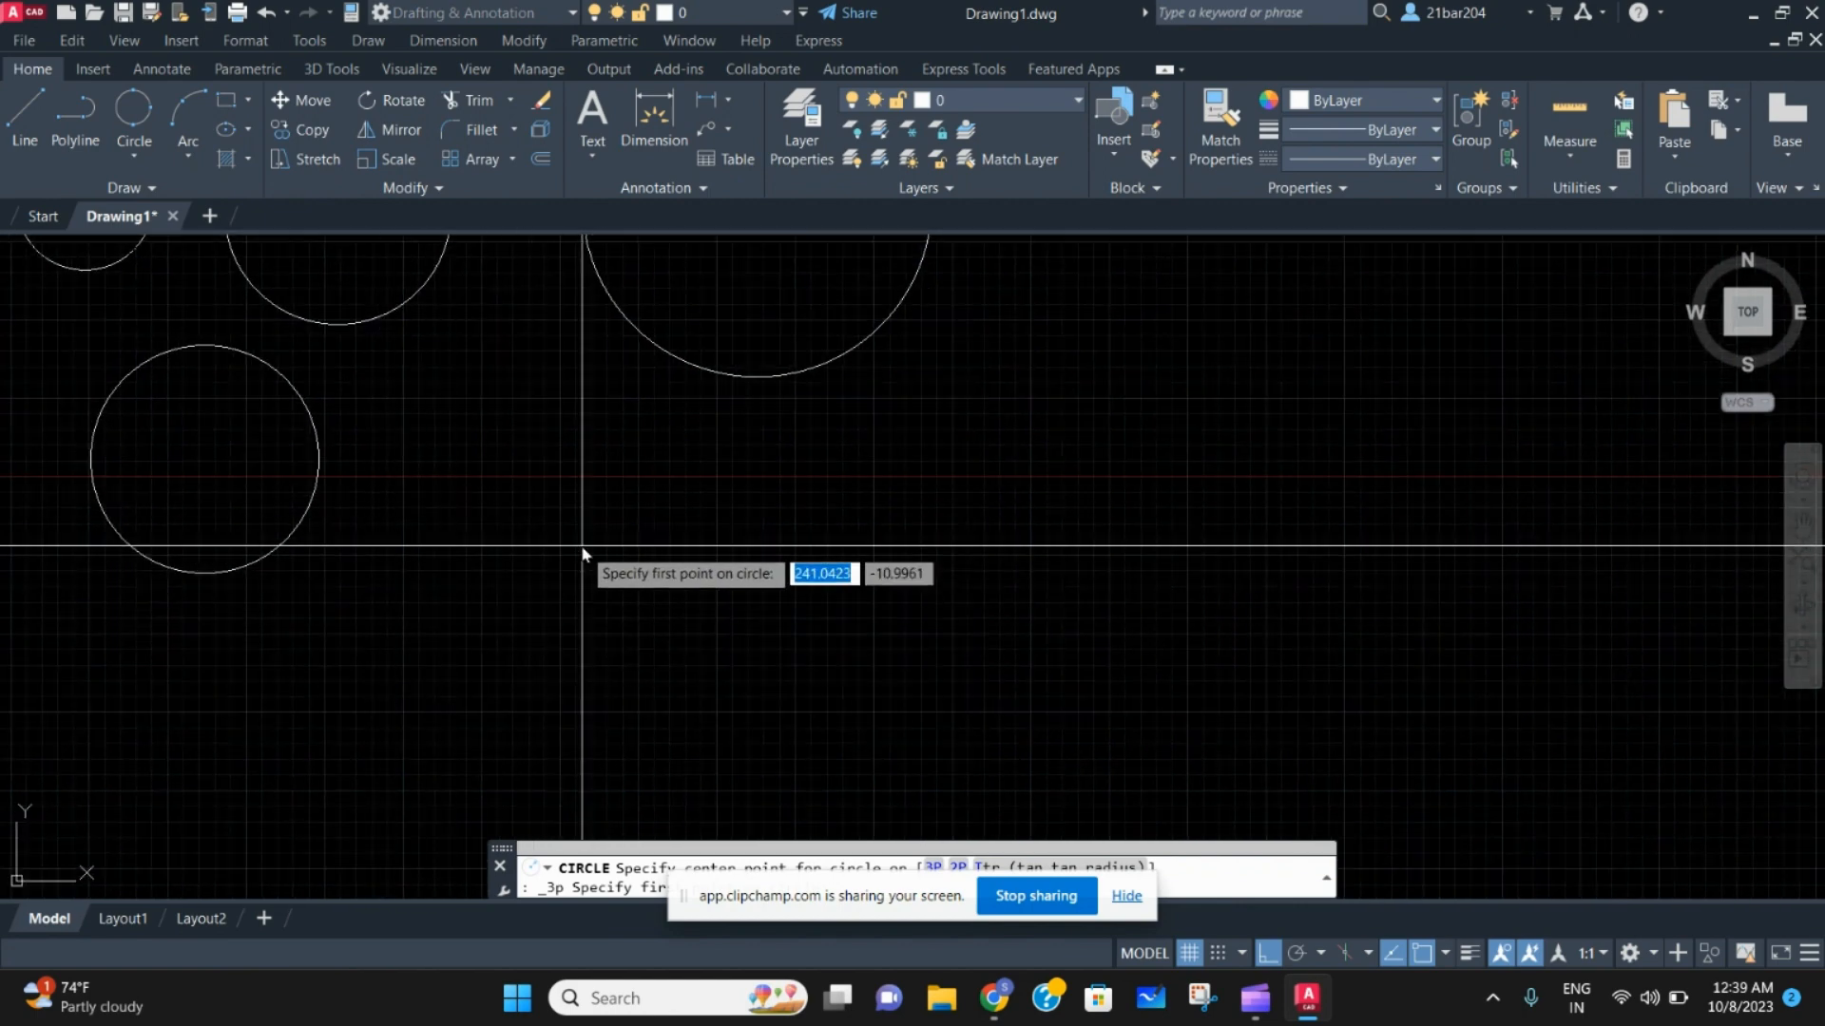
{"action": "left_click", "coordinate": [547, 600]}
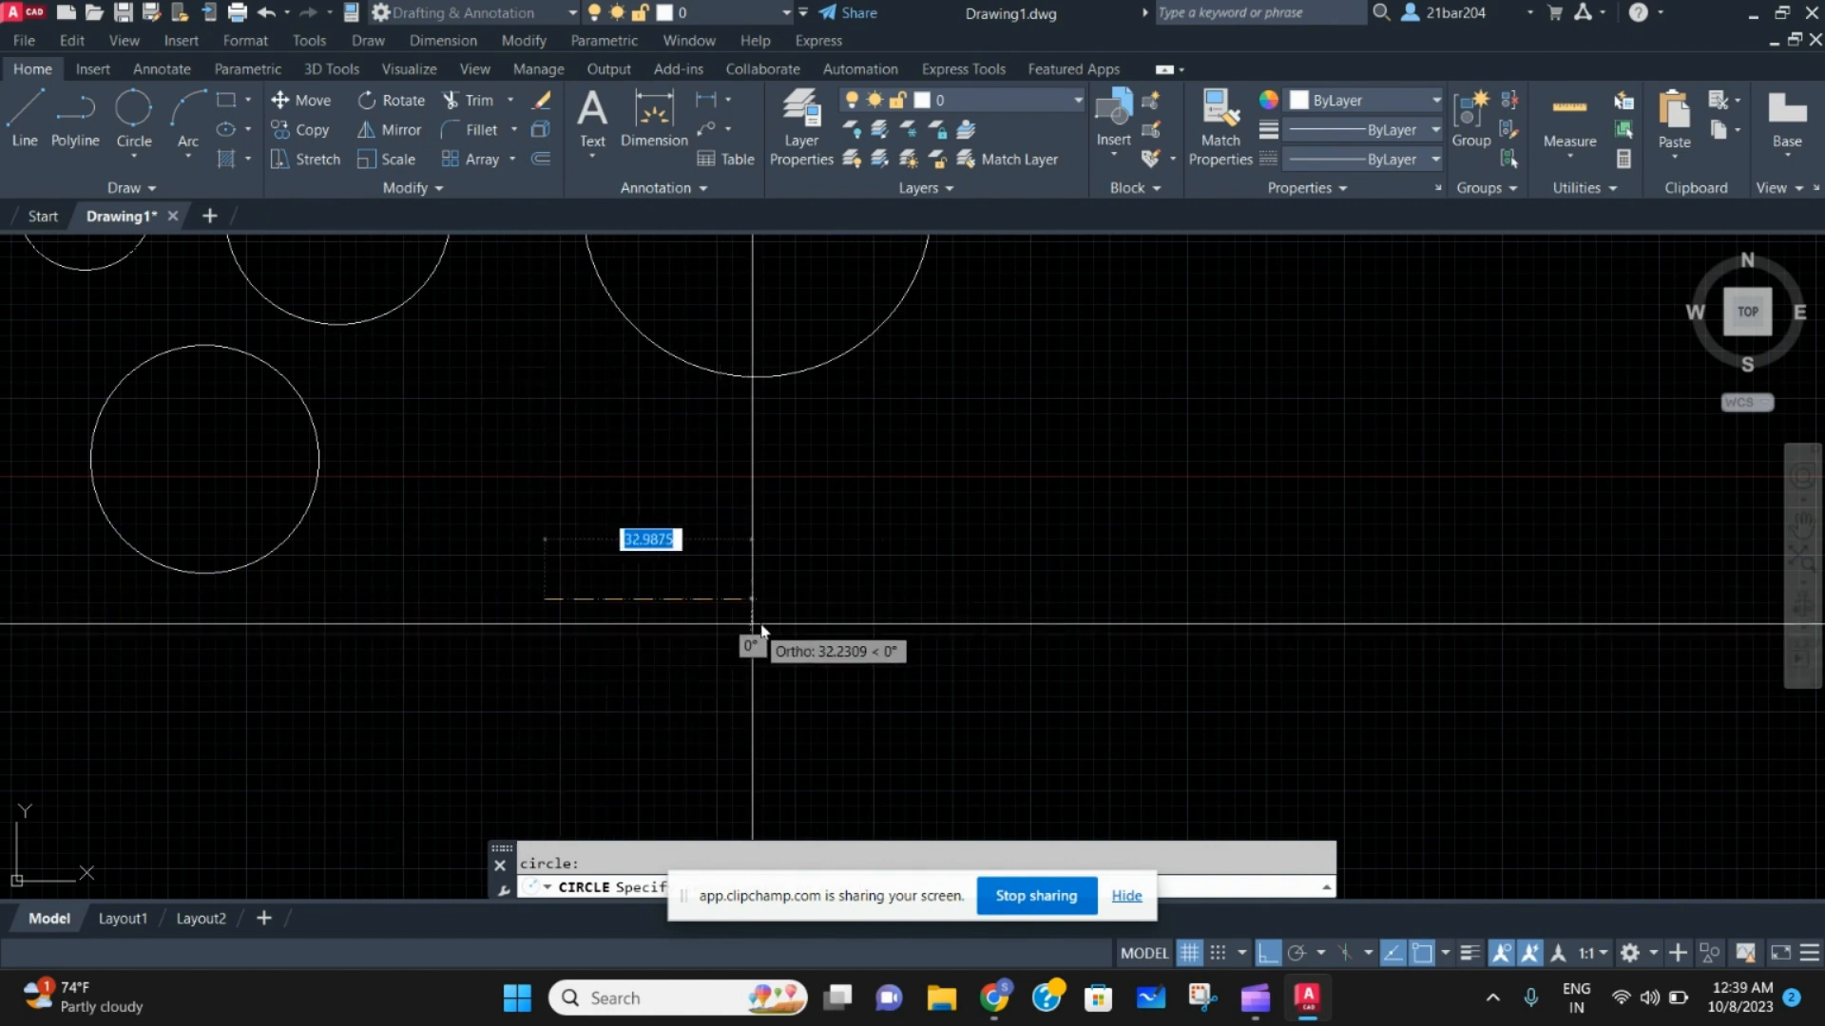
{"action": "left_click", "coordinate": [809, 602]}
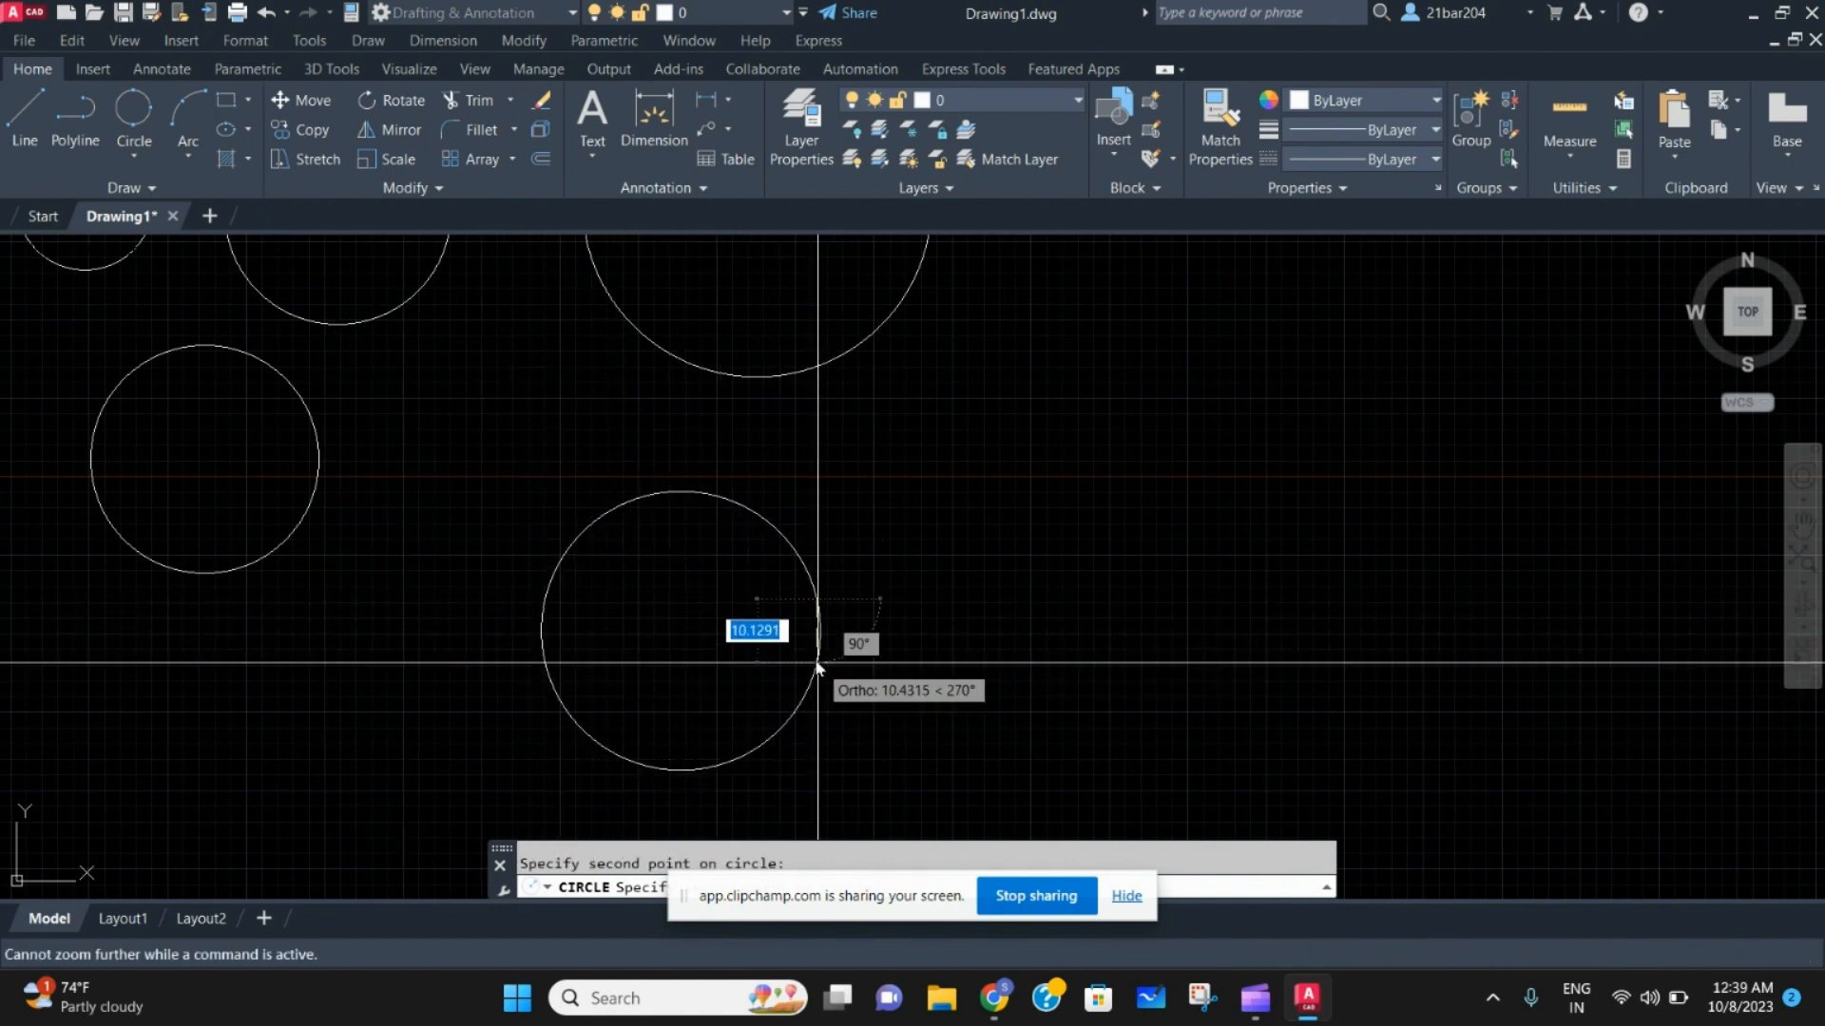
{"action": "middle_click_drag", "start_coordinate": [829, 693], "coordinate": [803, 609]}
{"action": "mouse_move", "coordinate": [828, 738]}
{"action": "middle_mouse_down"}
{"action": "mouse_move", "coordinate": [799, 696]}
{"action": "mouse_move", "coordinate": [803, 635]}
{"action": "middle_mouse_up"}
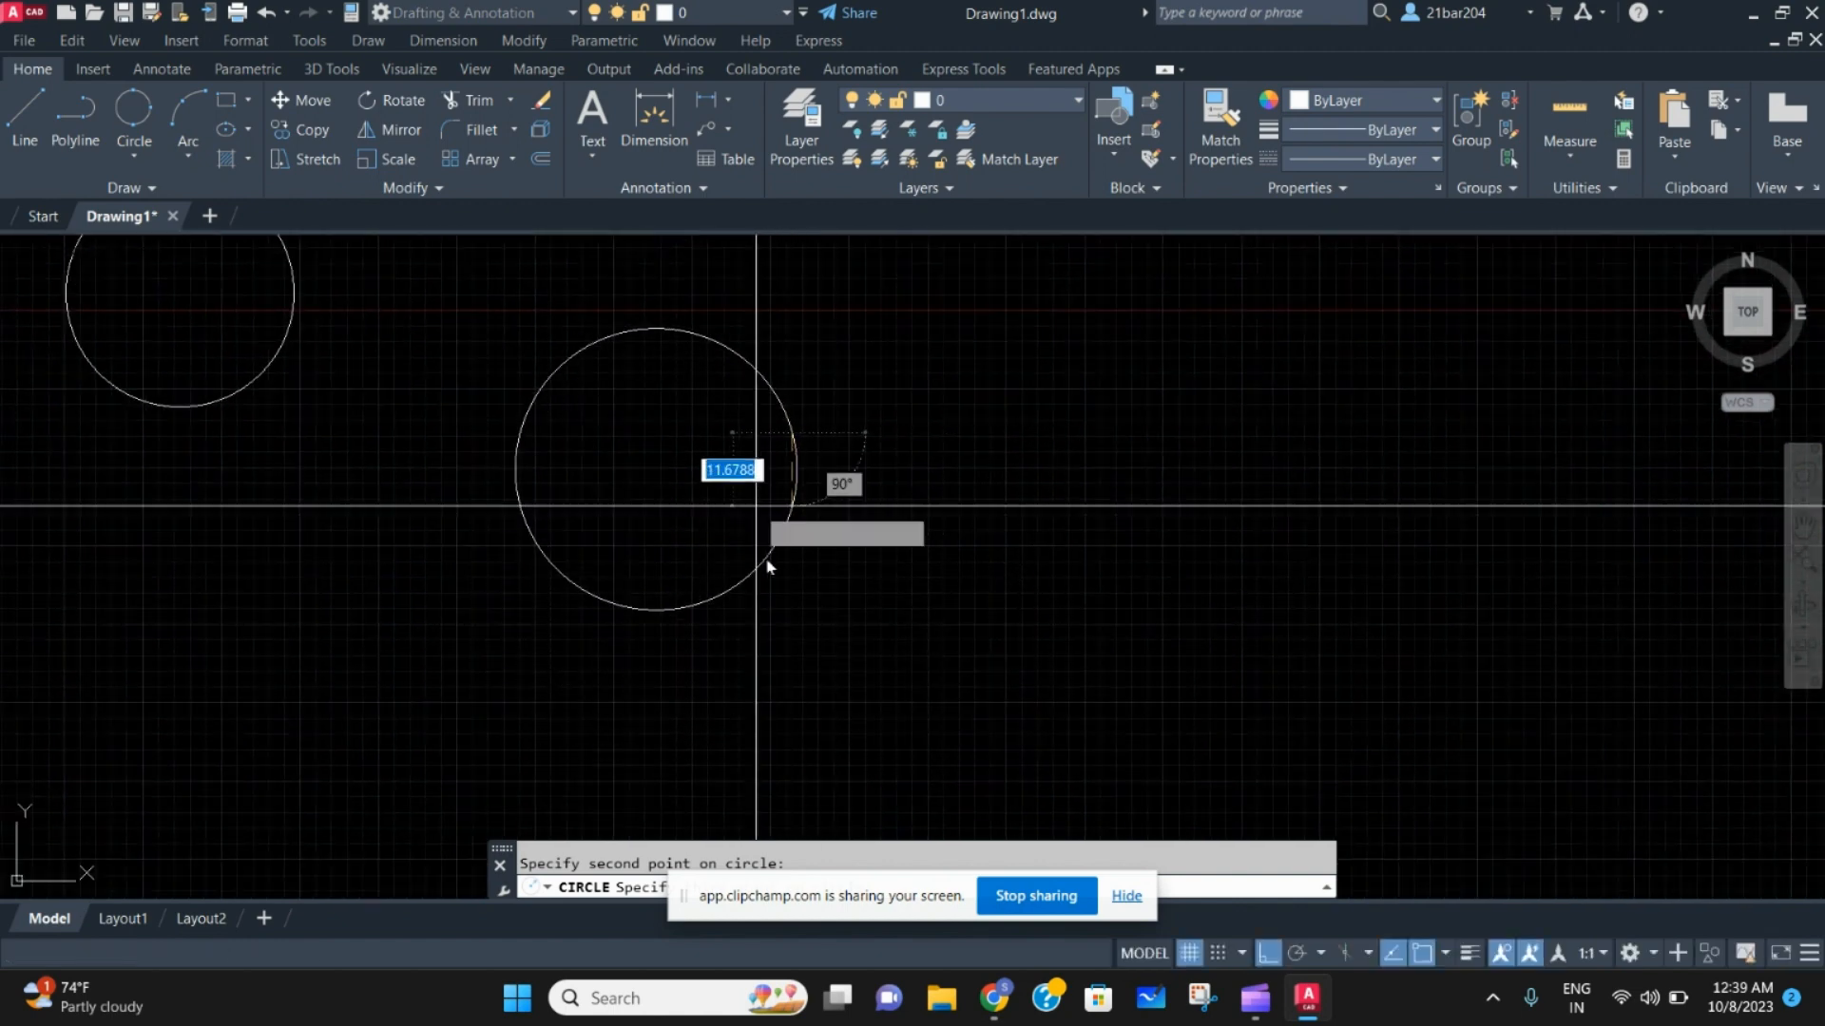
{"action": "middle_click_drag", "start_coordinate": [815, 733], "coordinate": [802, 700]}
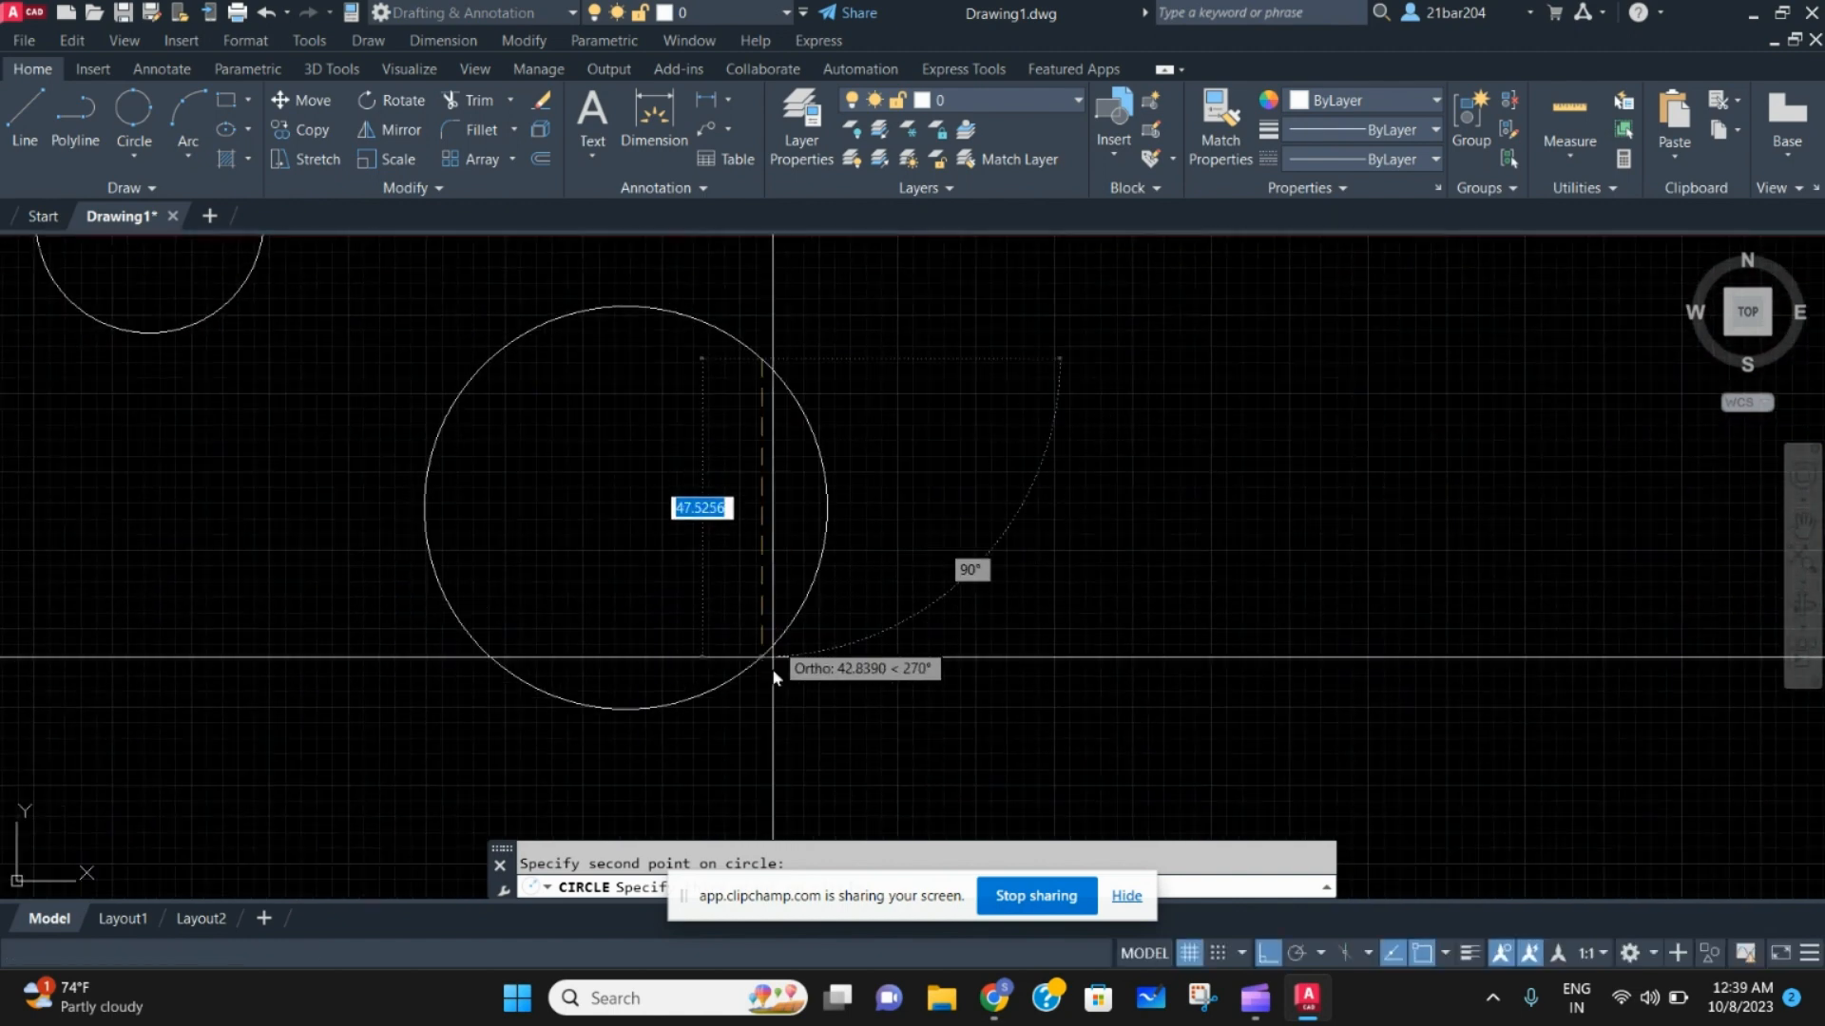
{"action": "left_click", "coordinate": [770, 683]}
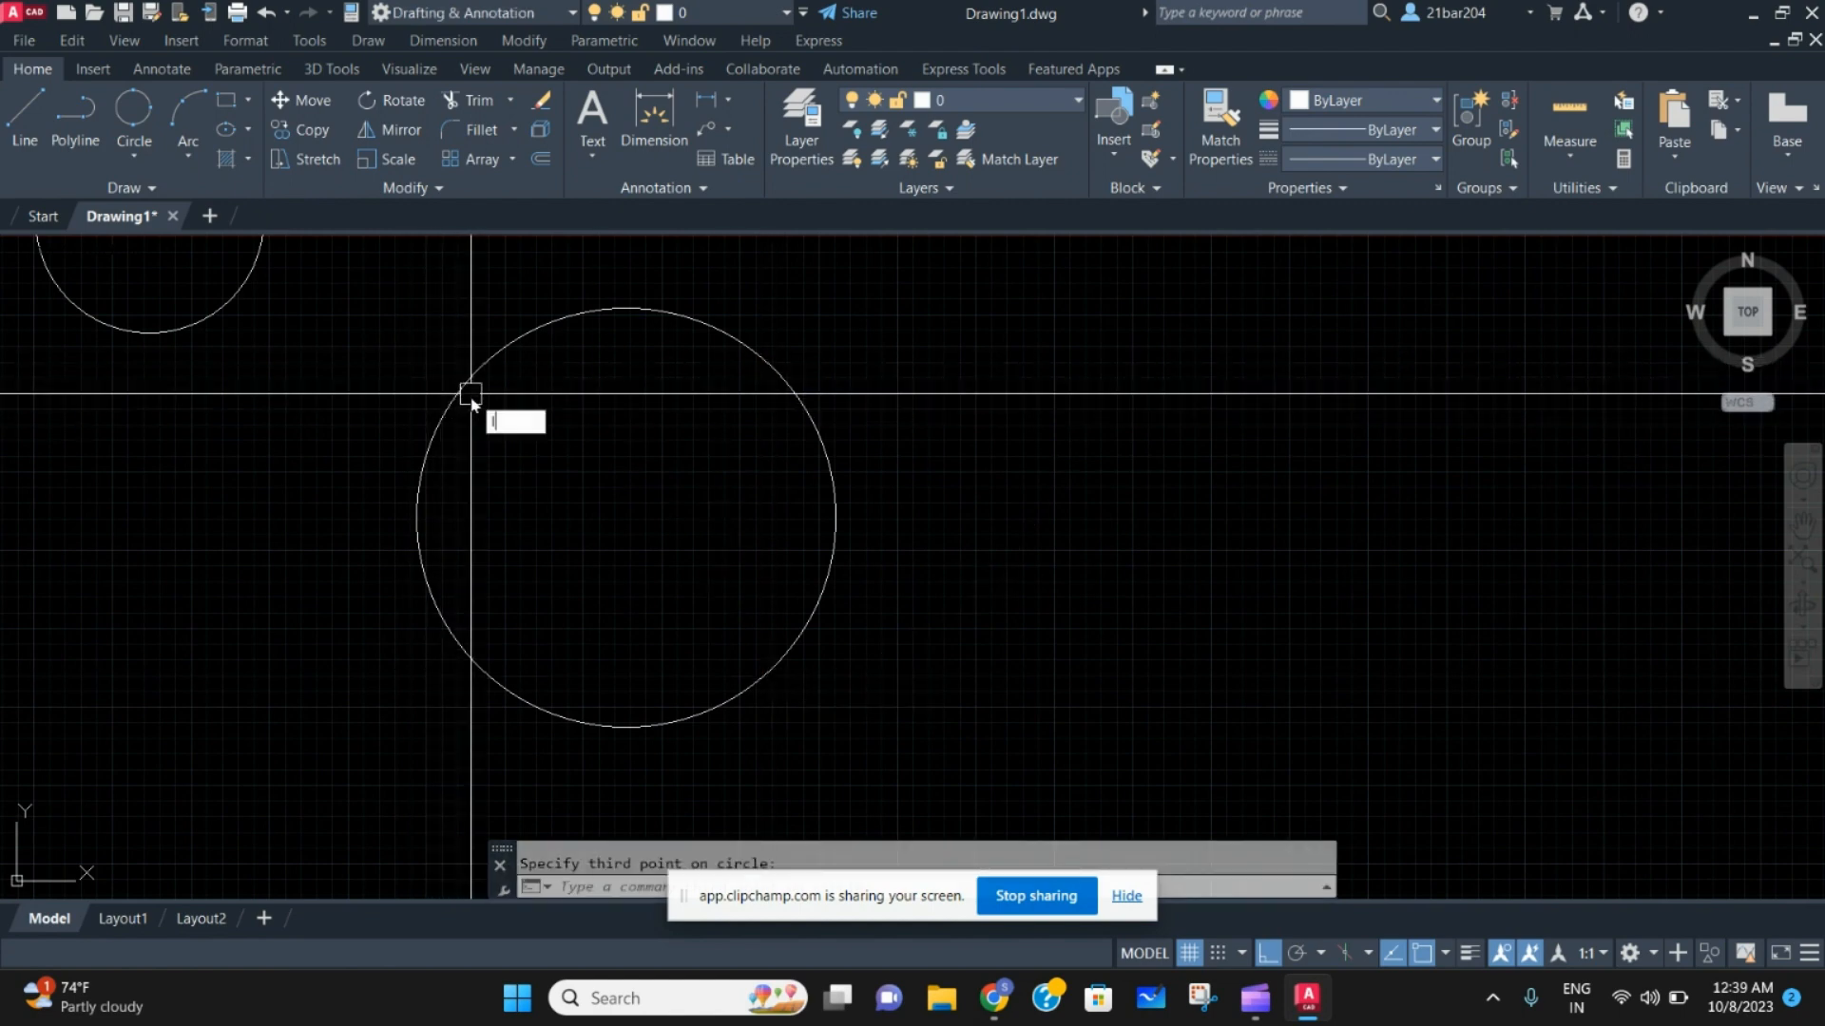
Select the three-point circle to examine its grips, and clear the selection
{"action": "key", "text": "Escape"}
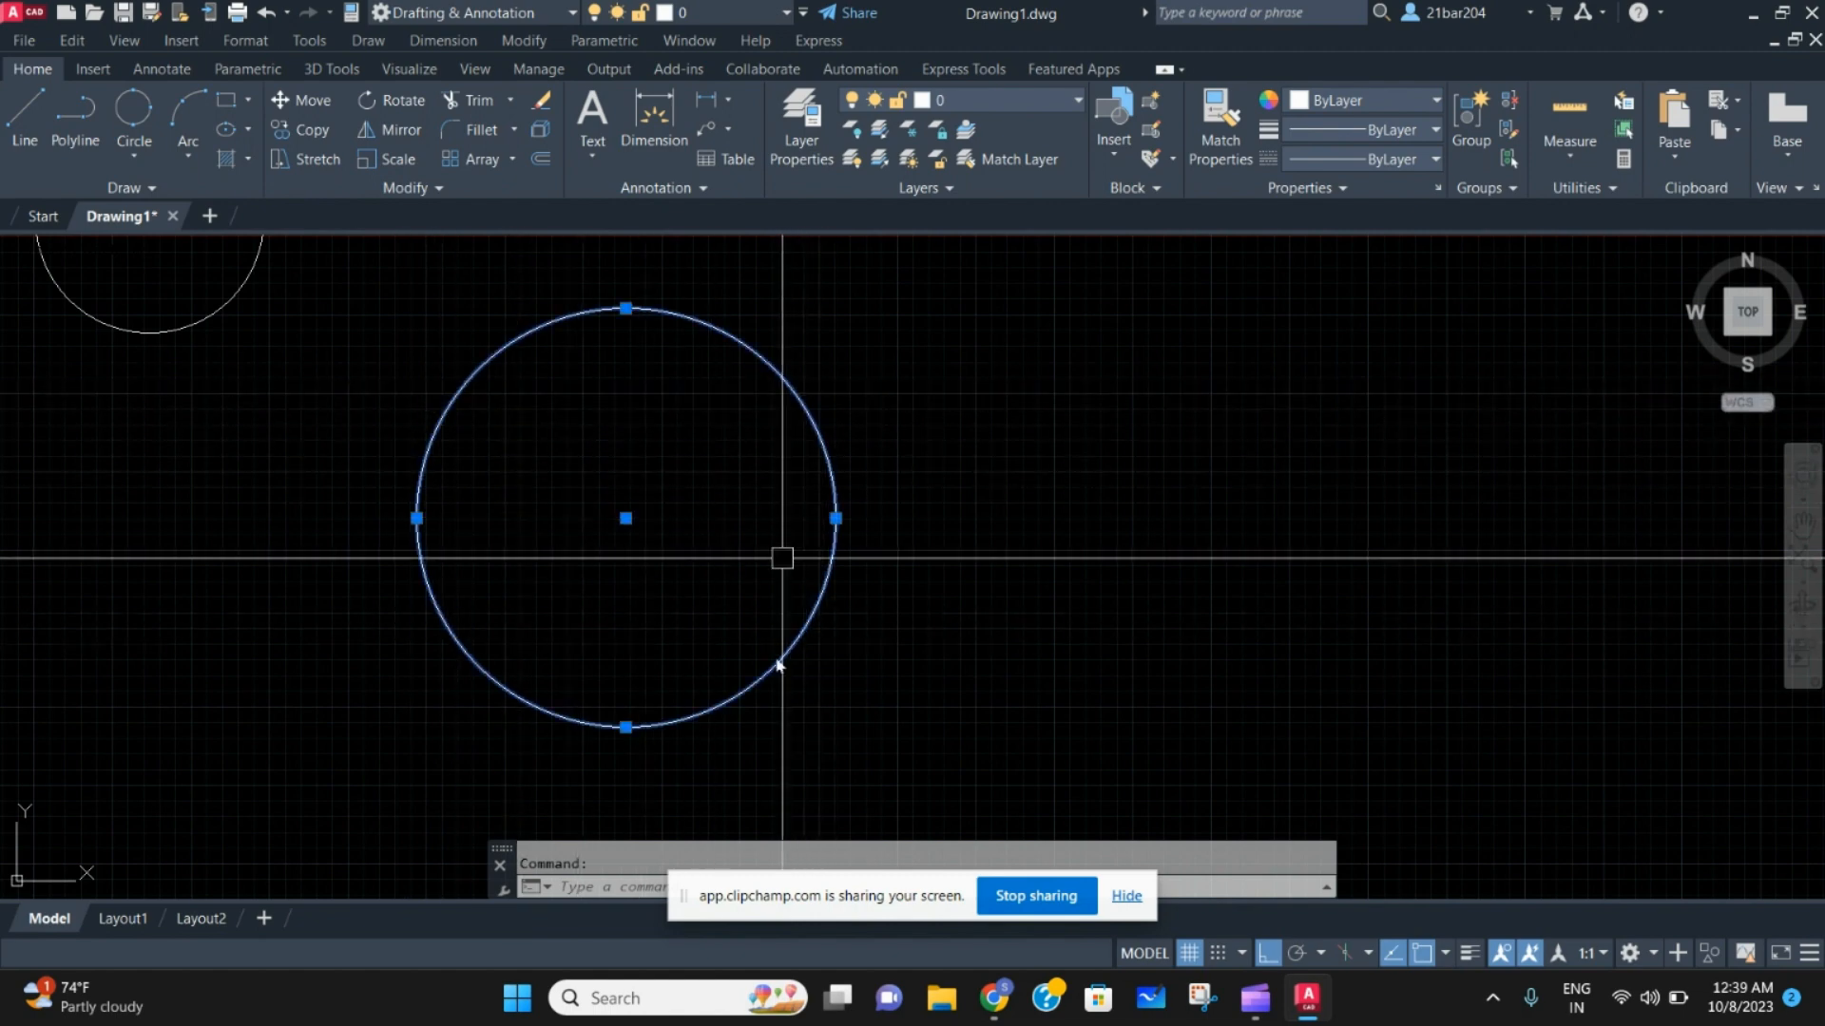
{"action": "key", "text": "Escape"}
{"action": "scroll", "coordinate": [469, 424], "scroll_direction": "down", "scroll_amount": 4}
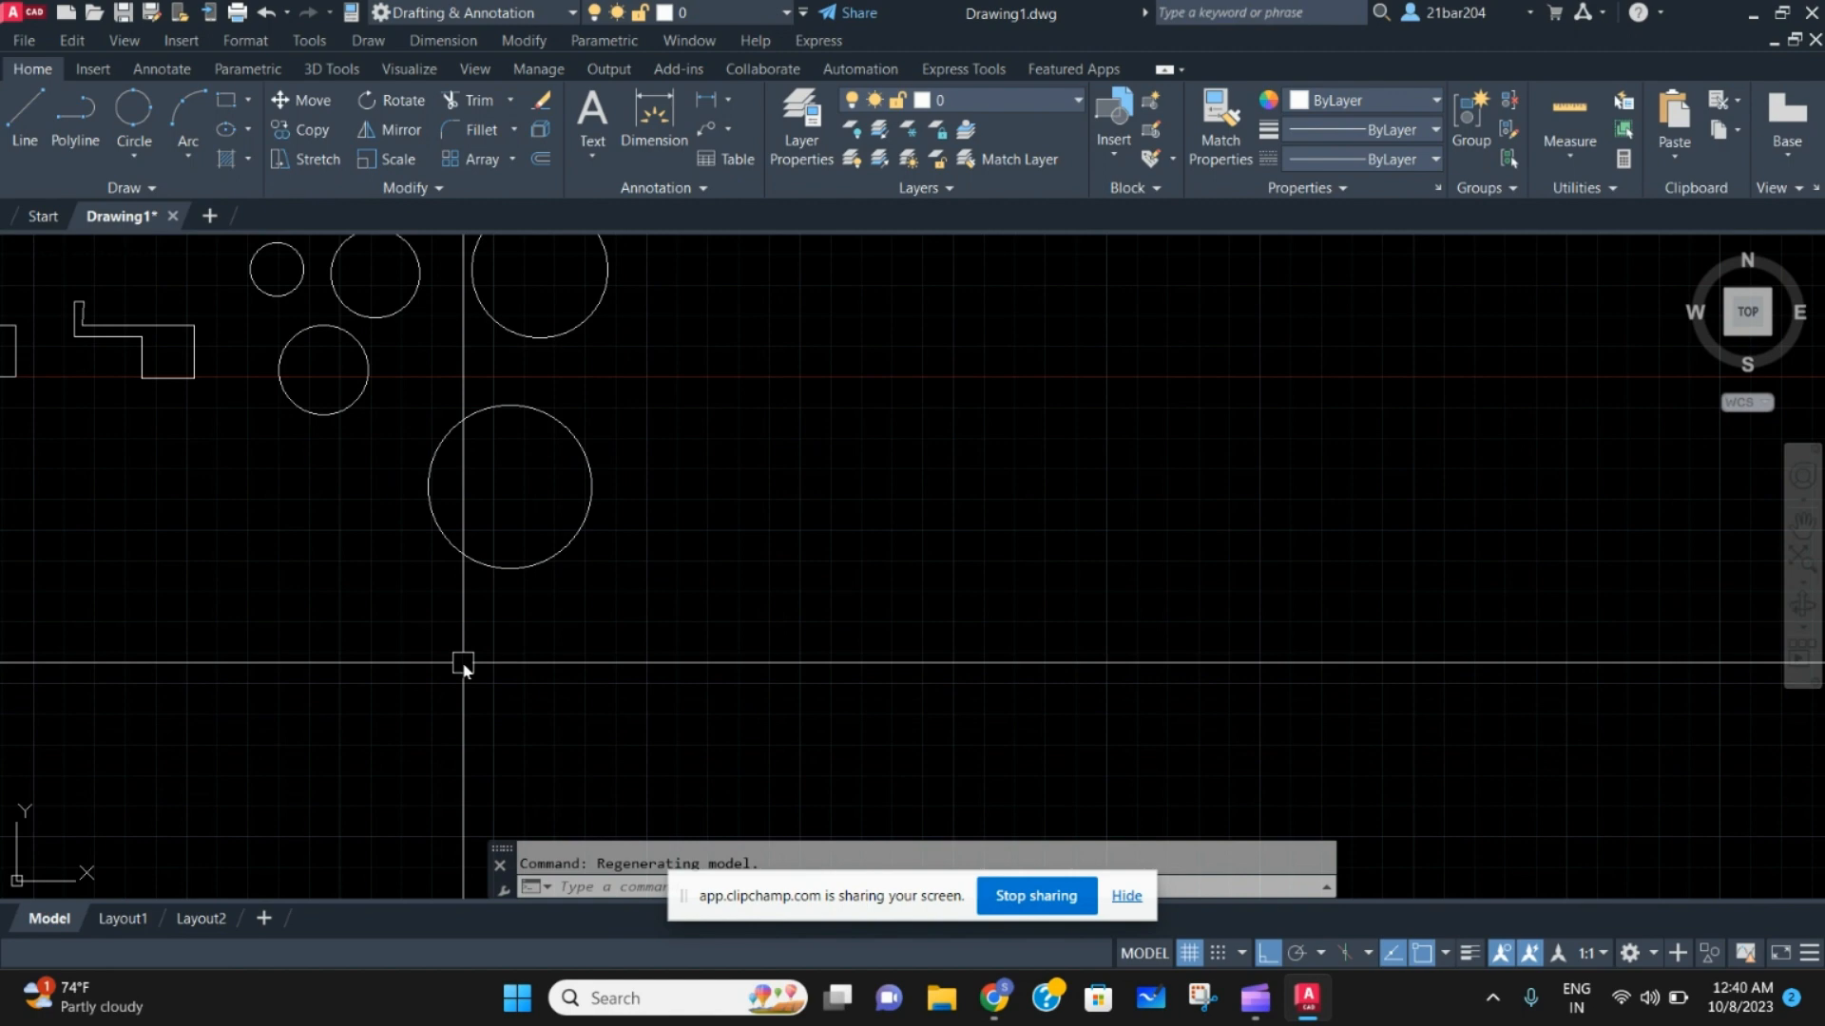
Try to draw a Tan, Tan, Radius circle, with both tangent points on the east side of the largest circle in the upper row
{"action": "scroll", "coordinate": [471, 406], "scroll_direction": "up", "scroll_amount": 2}
{"action": "scroll", "coordinate": [442, 432], "scroll_direction": "down", "scroll_amount": 2}
{"action": "middle_click_drag", "start_coordinate": [443, 430], "coordinate": [430, 451]}
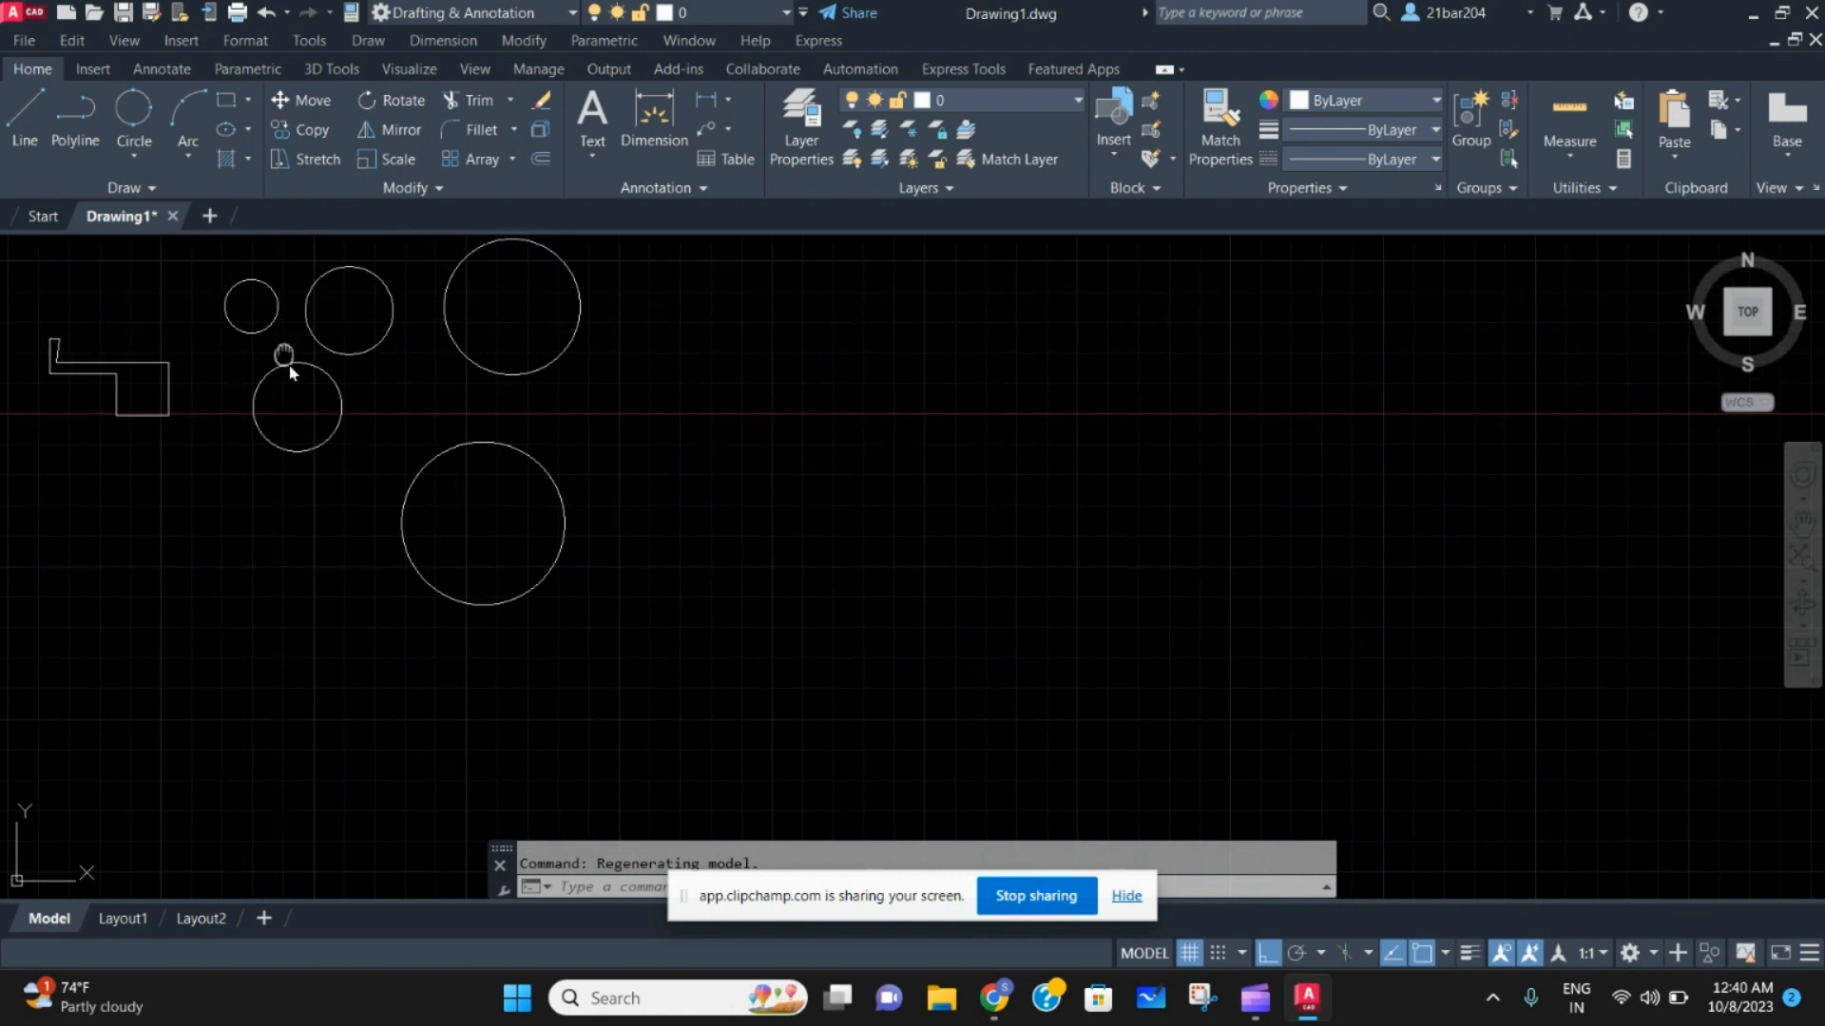
{"action": "middle_click_drag", "start_coordinate": [285, 358], "coordinate": [351, 440]}
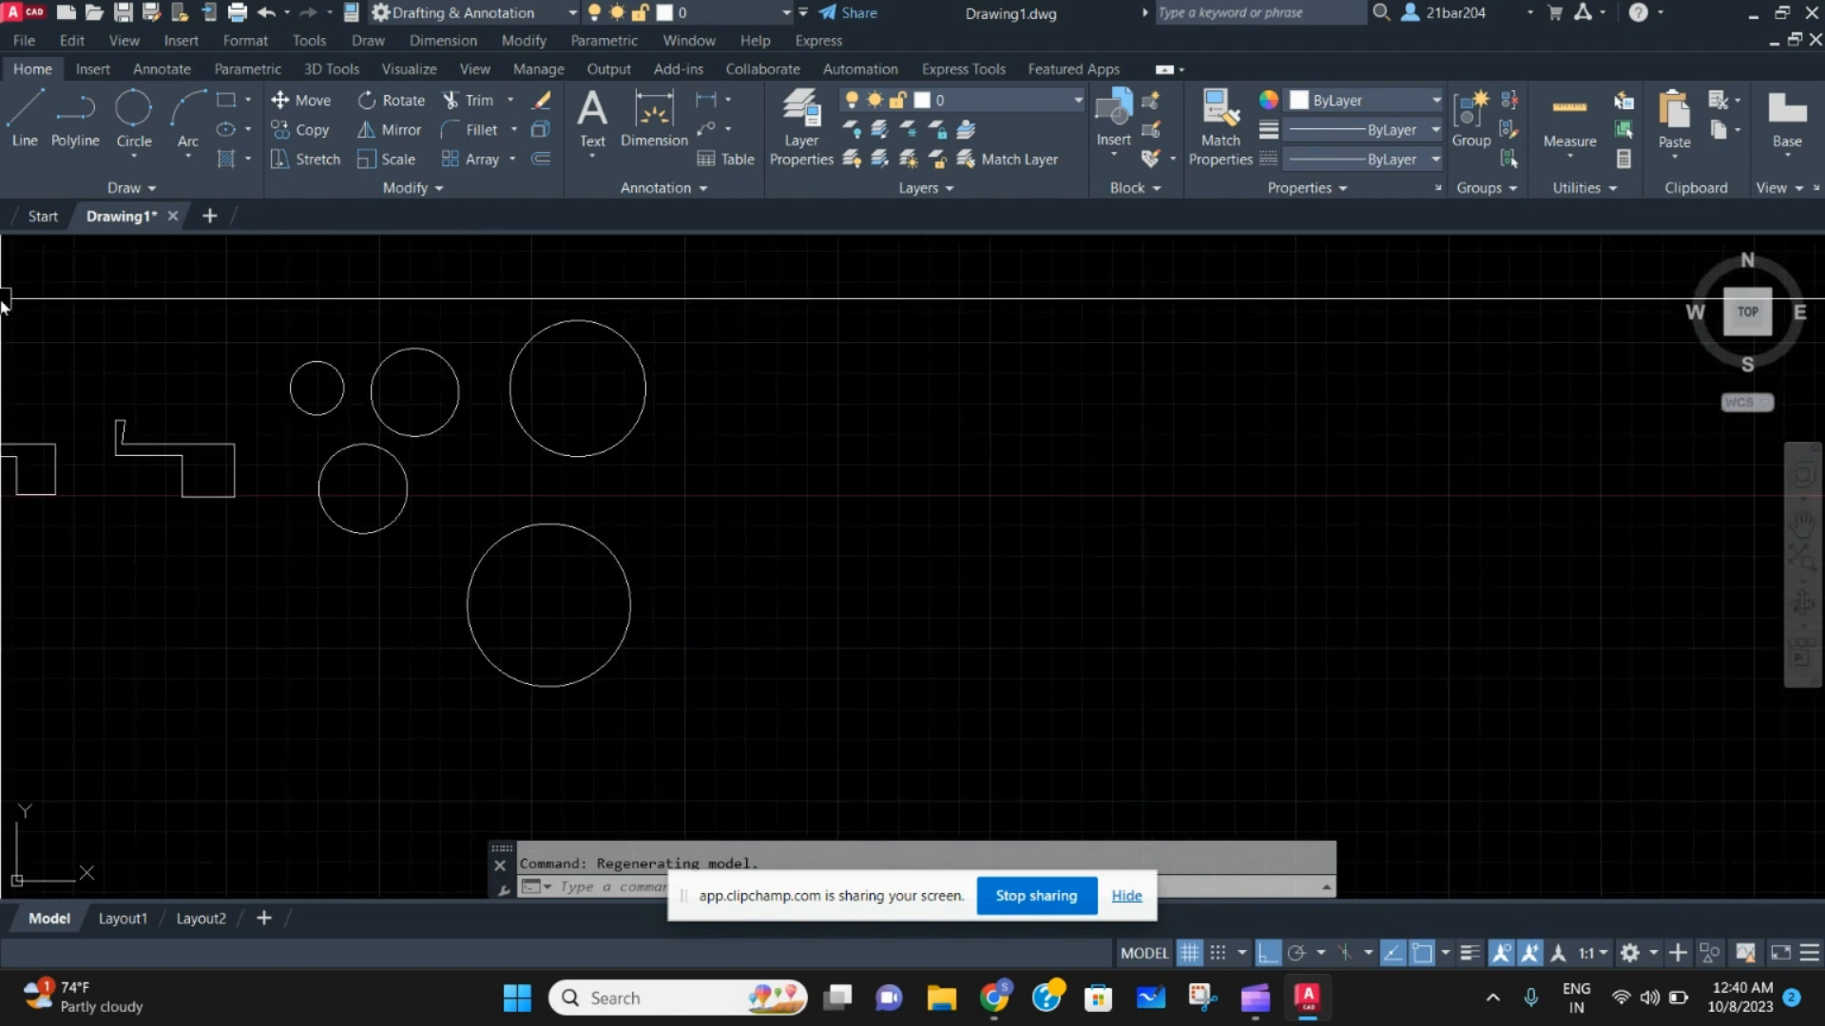
{"action": "left_click", "coordinate": [133, 147]}
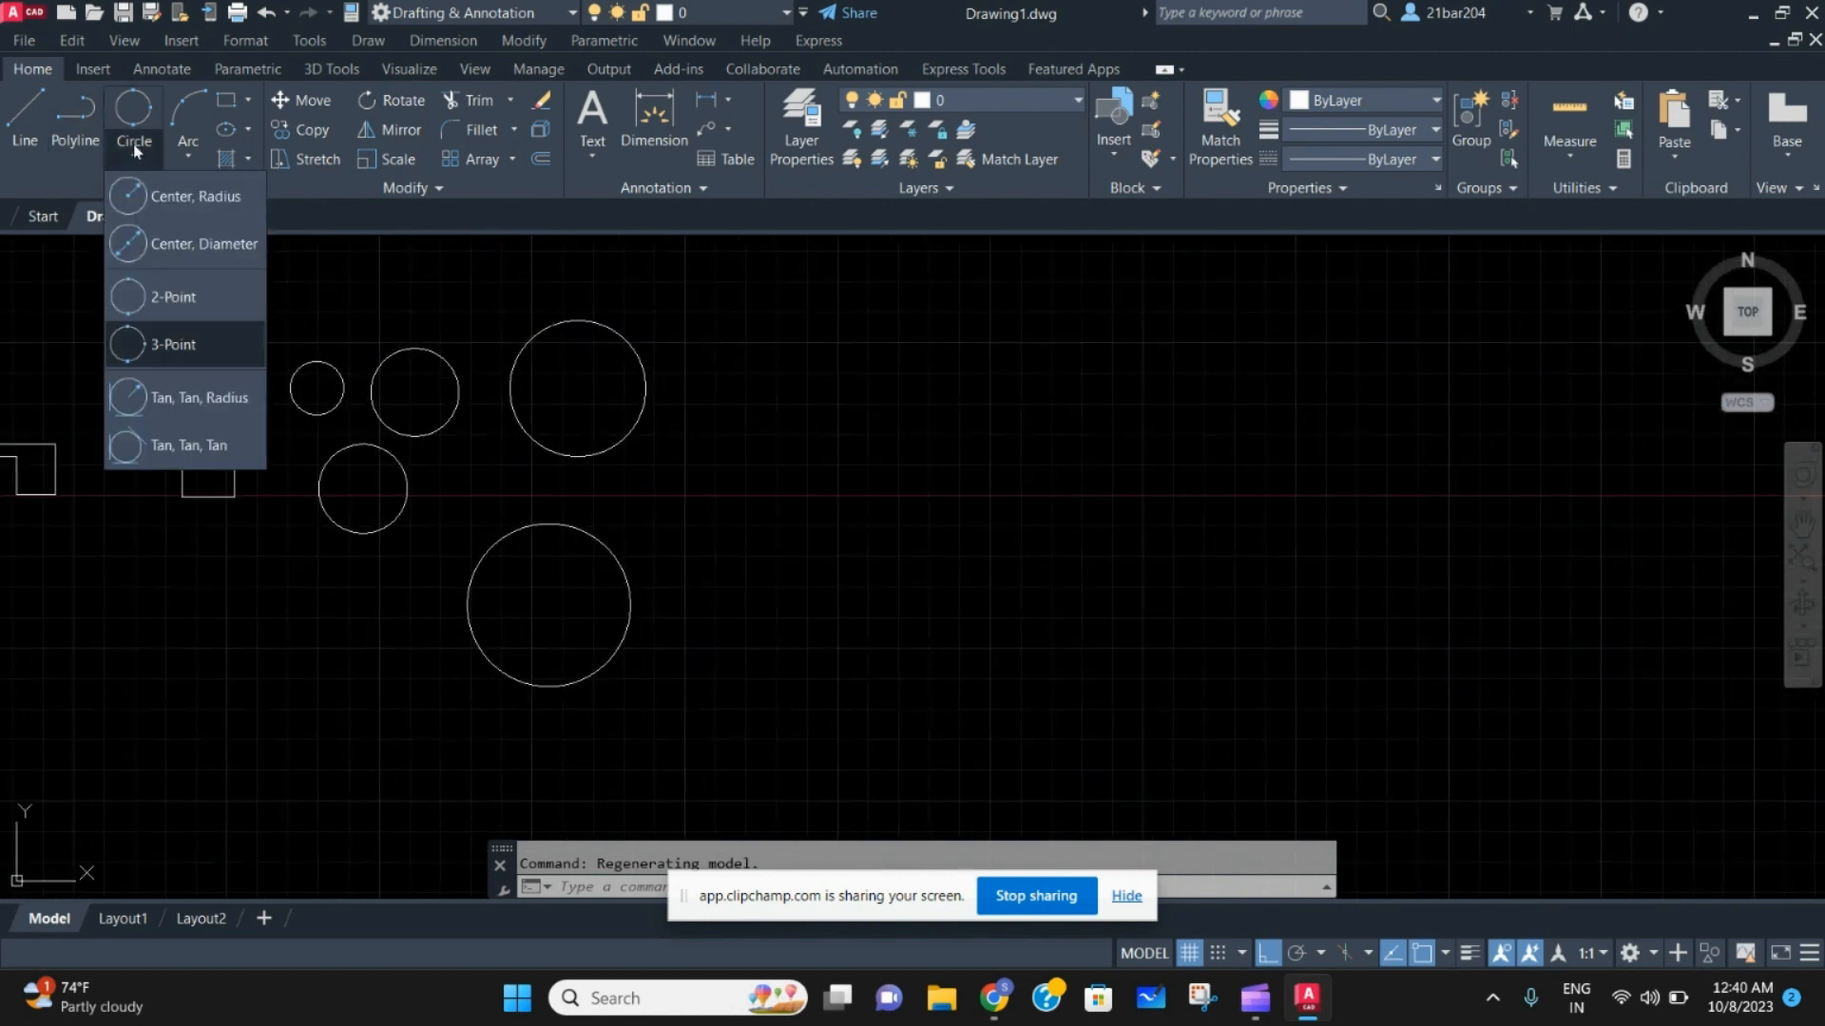
{"action": "left_click", "coordinate": [212, 416]}
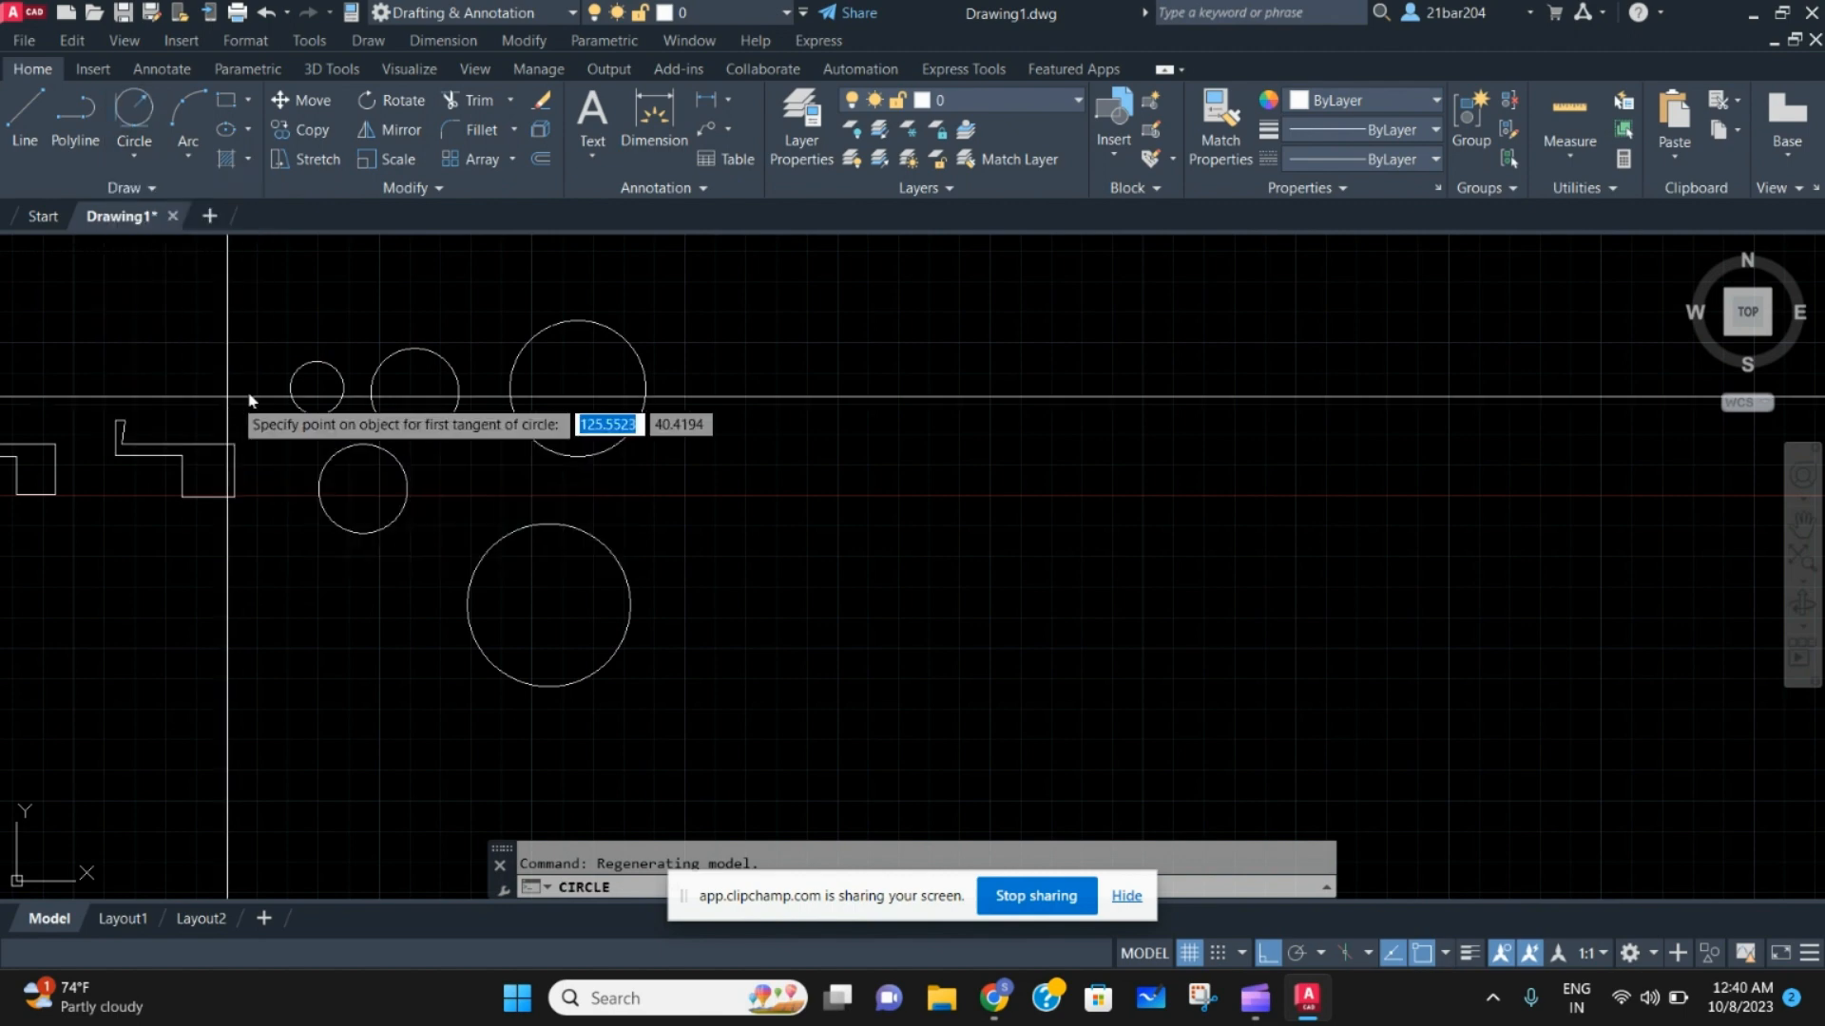
{"action": "scroll", "coordinate": [164, 424], "scroll_direction": "down", "scroll_amount": 1}
{"action": "middle_click_drag", "start_coordinate": [469, 395], "coordinate": [436, 436]}
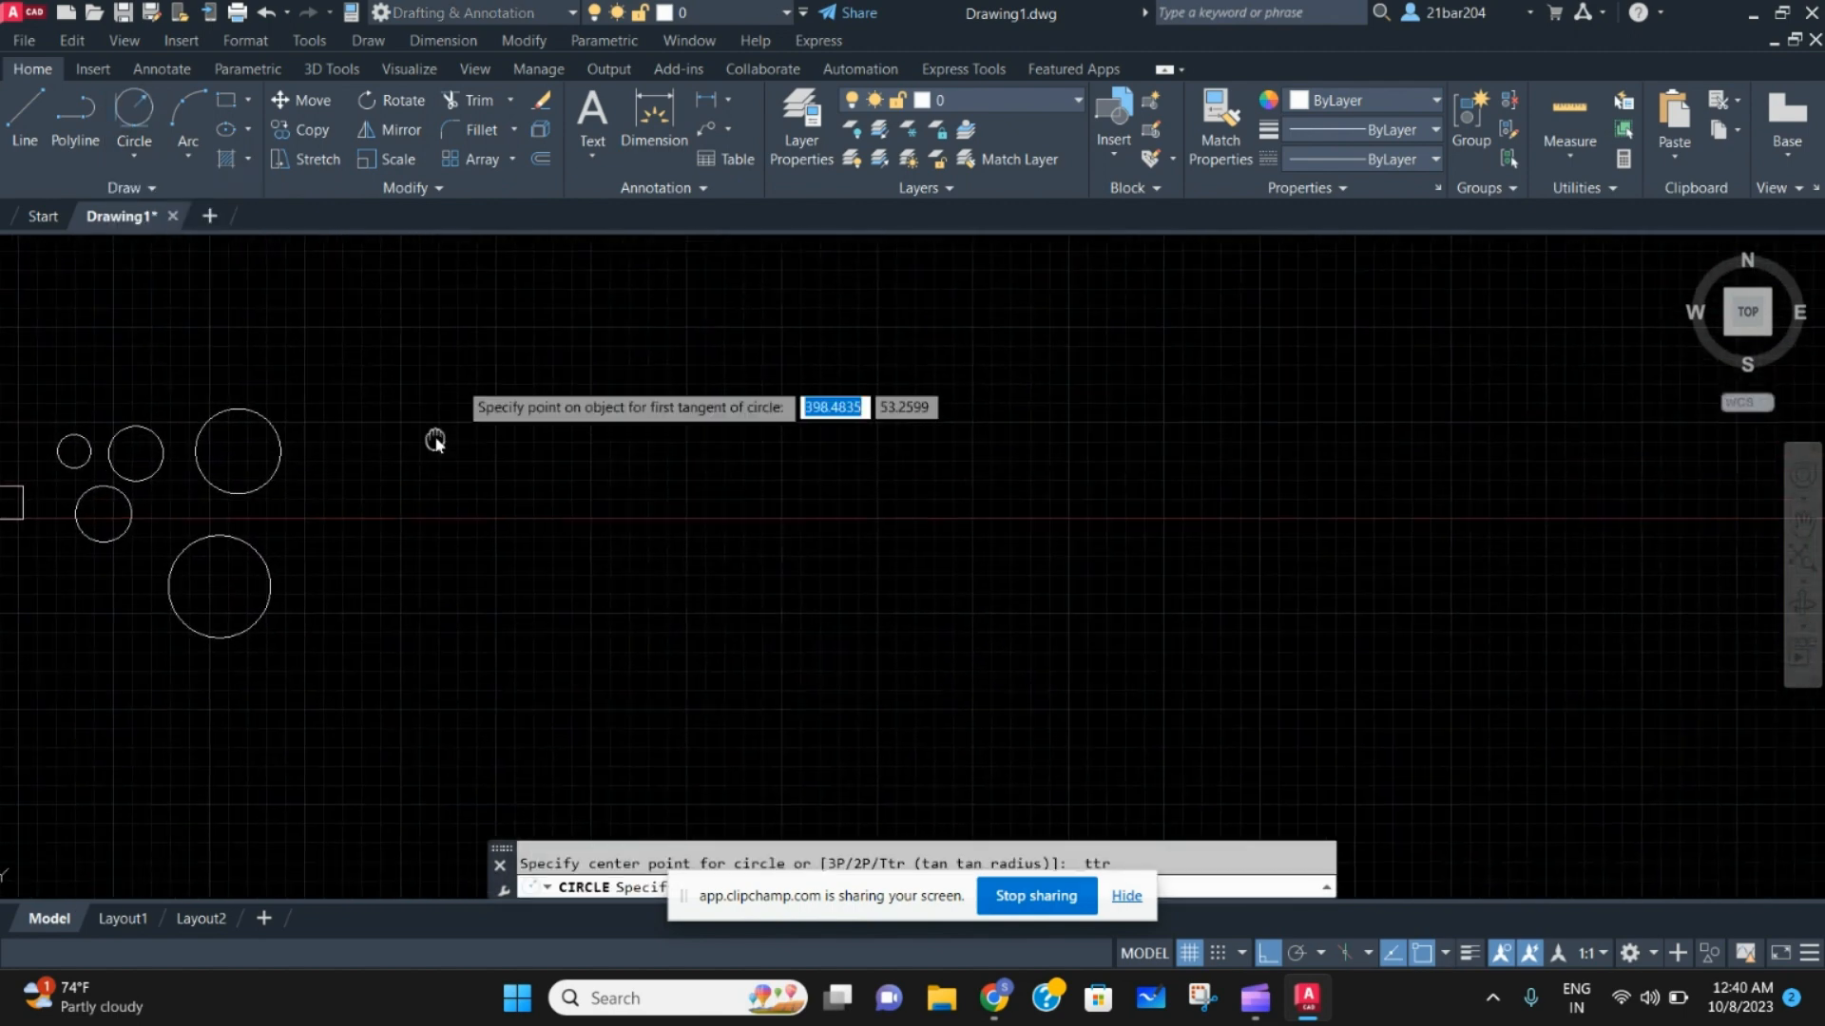
{"action": "left_click", "coordinate": [435, 468]}
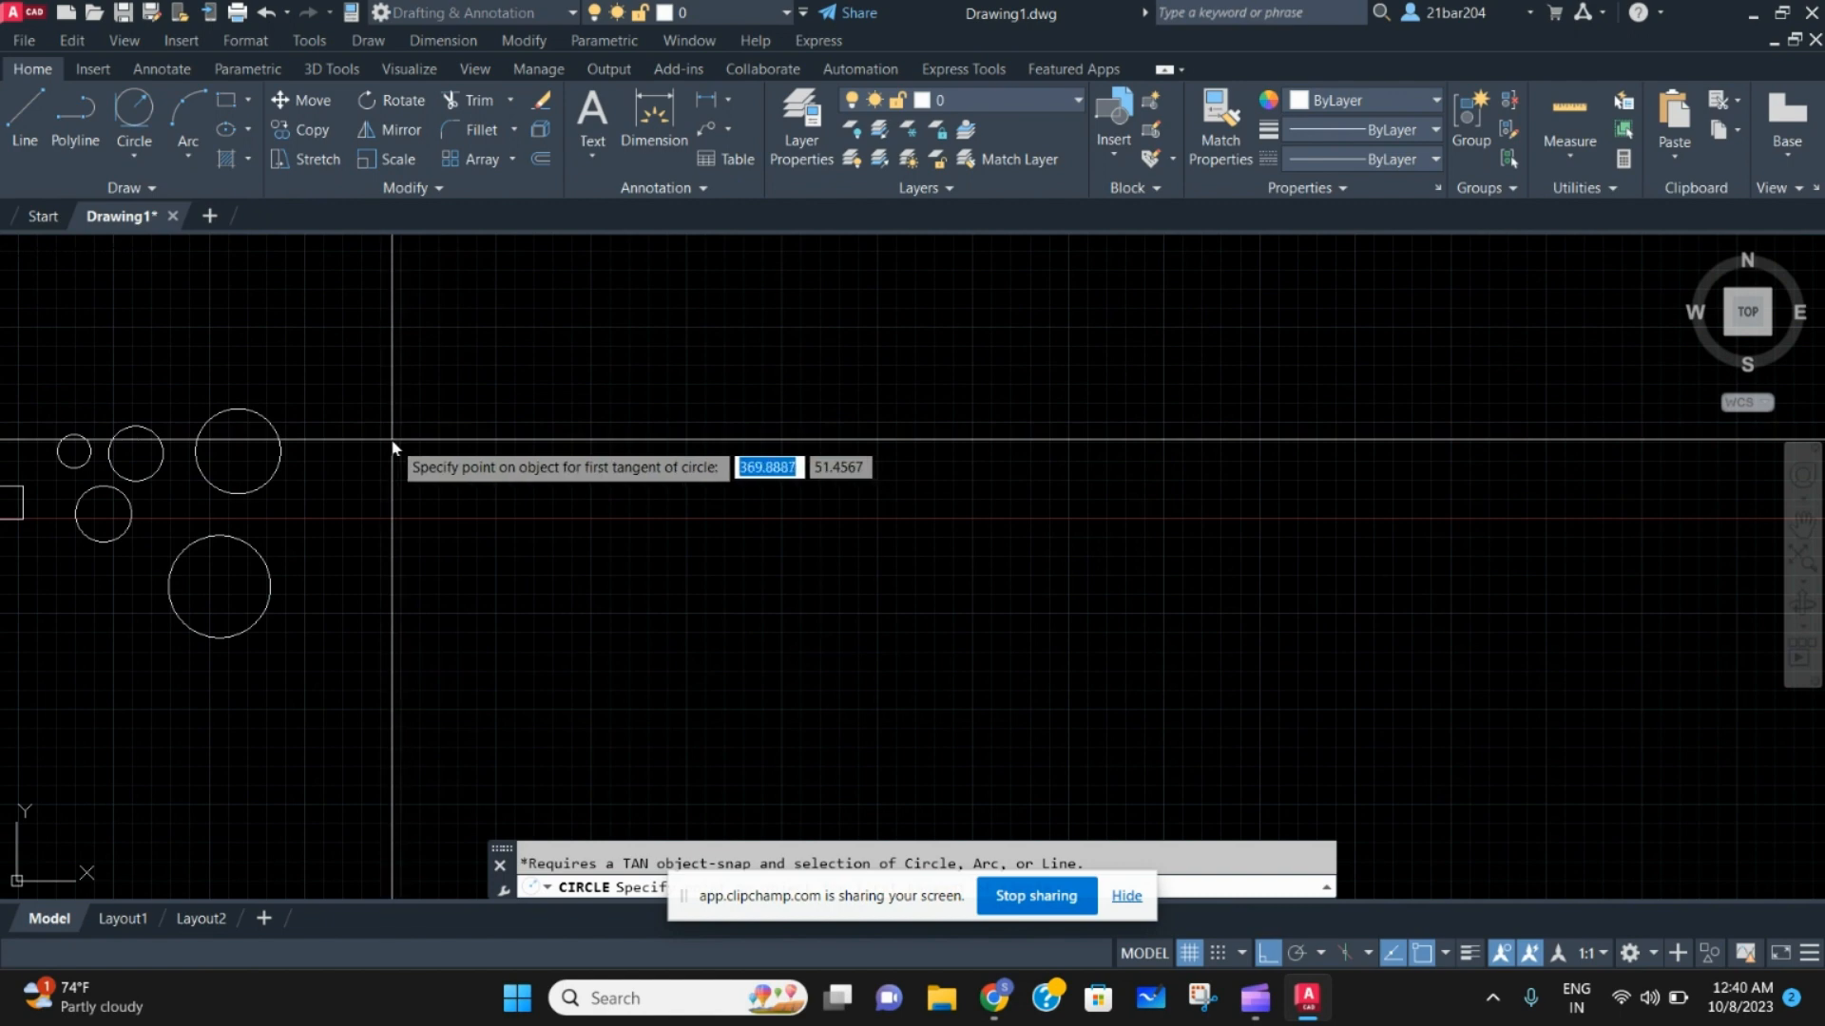
{"action": "scroll", "coordinate": [405, 463], "scroll_direction": "up", "scroll_amount": 2}
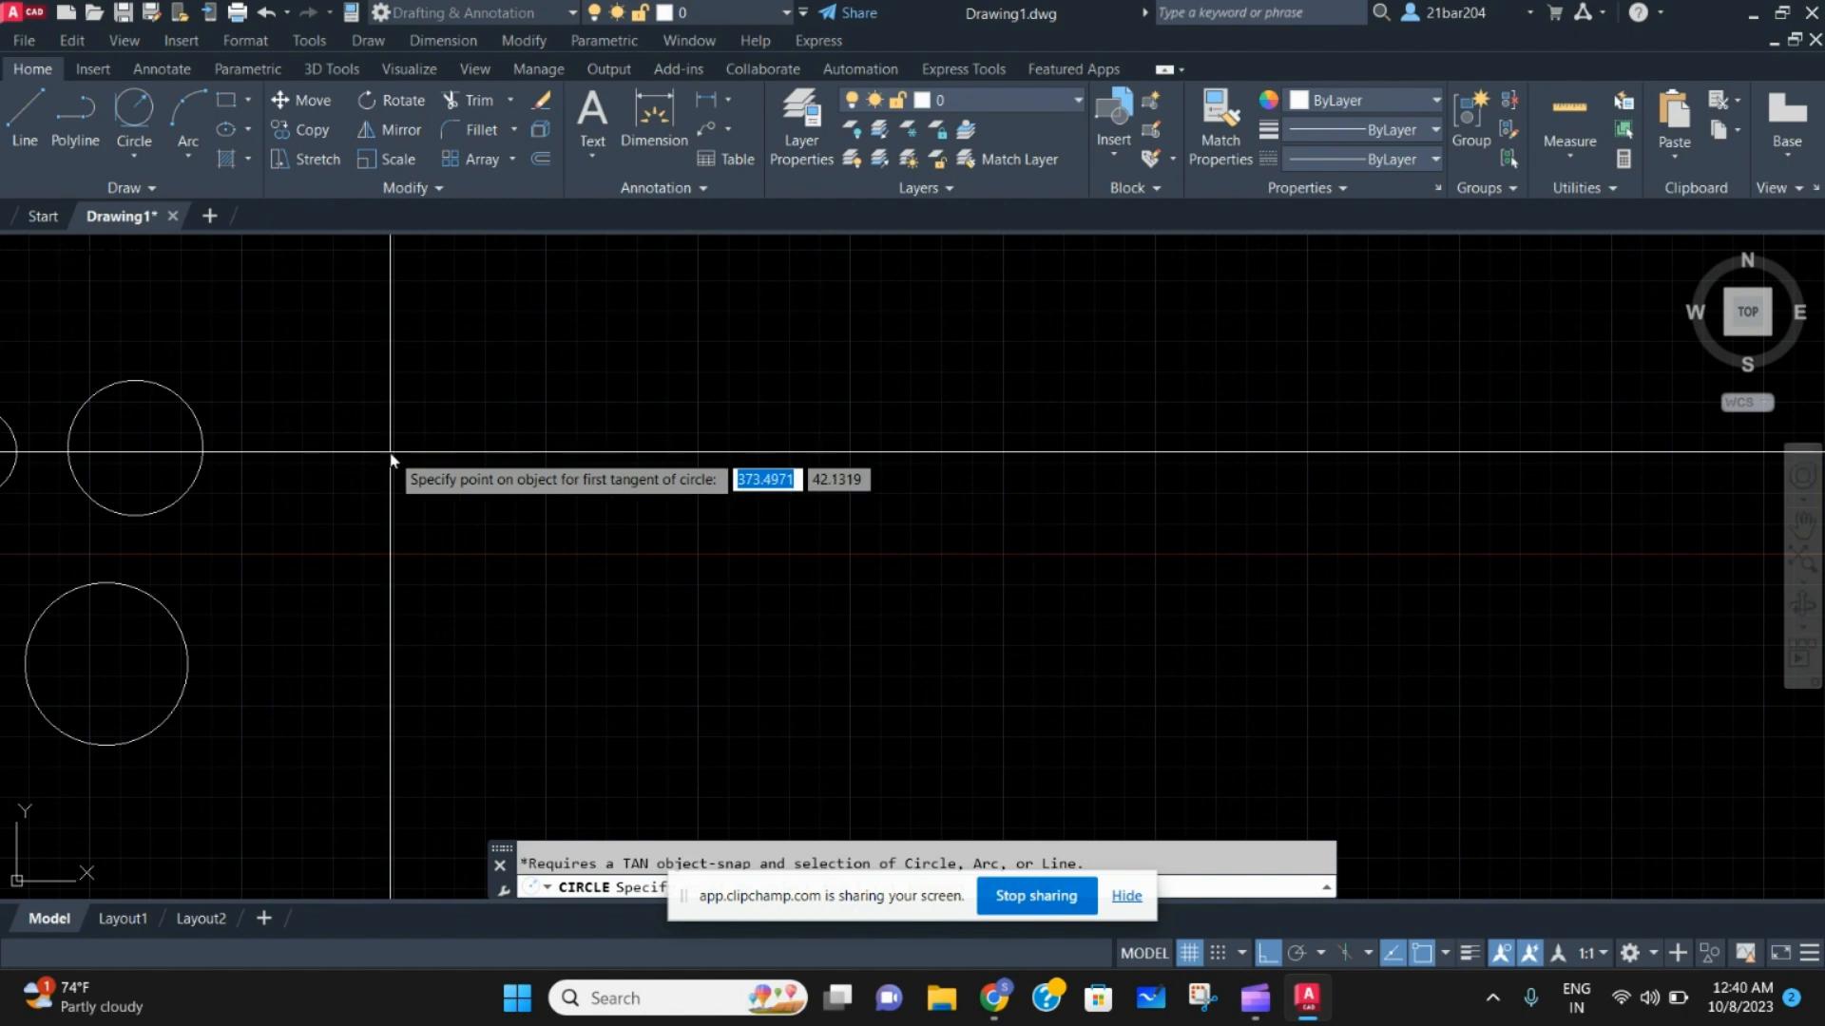
{"action": "key", "text": "BackSpace"}
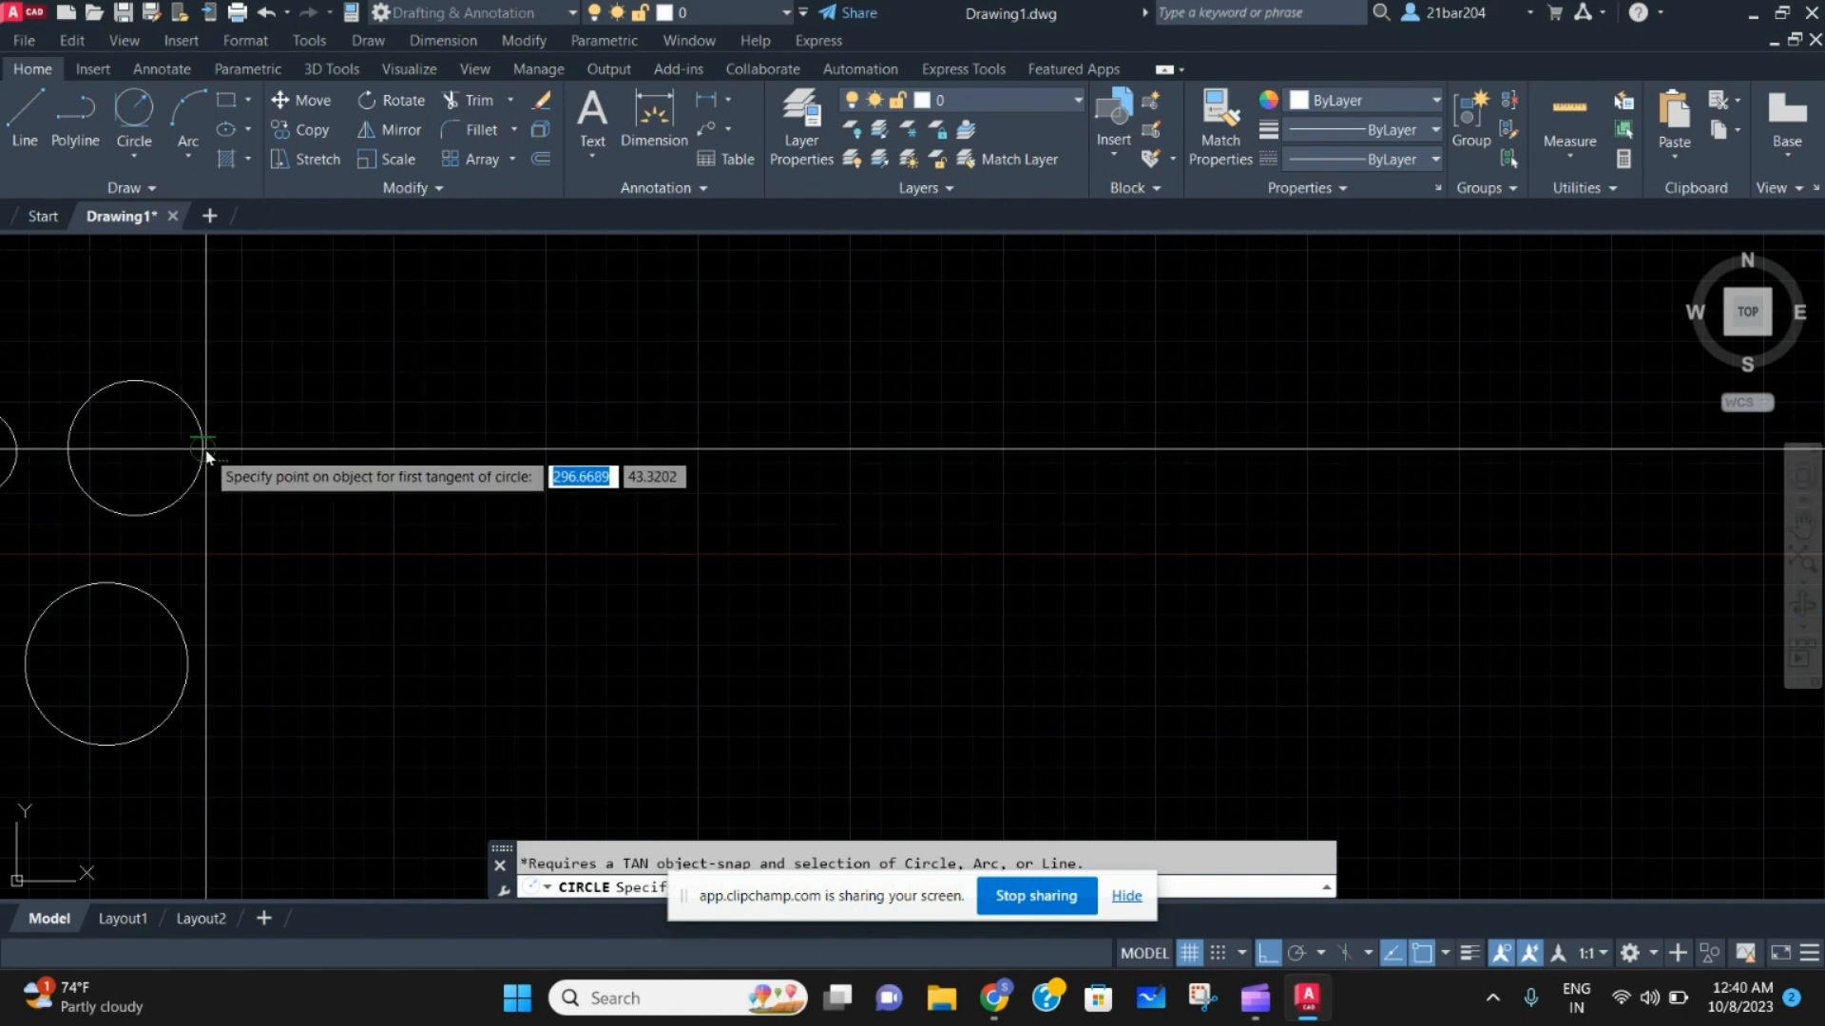
{"action": "scroll", "coordinate": [362, 492], "scroll_direction": "down", "scroll_amount": 4}
{"action": "scroll", "coordinate": [395, 509], "scroll_direction": "up", "scroll_amount": 6}
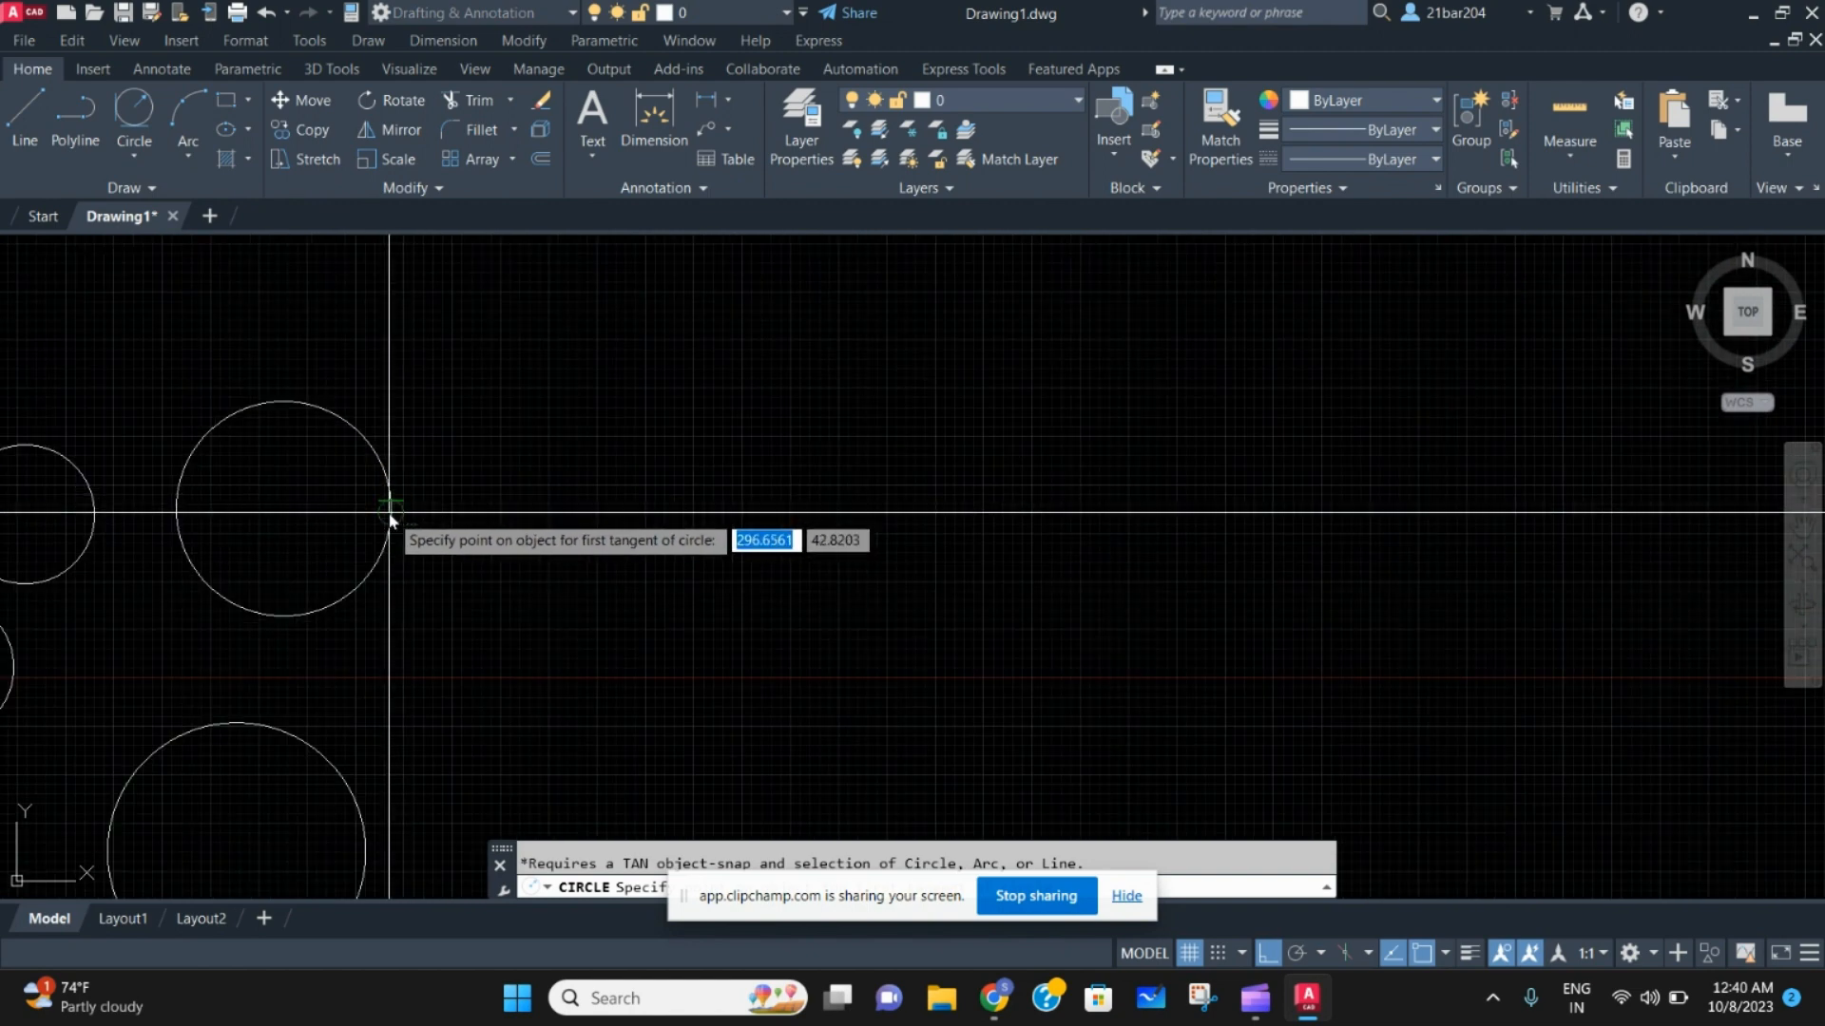
{"action": "left_click", "coordinate": [389, 517]}
{"action": "left_click", "coordinate": [399, 546]}
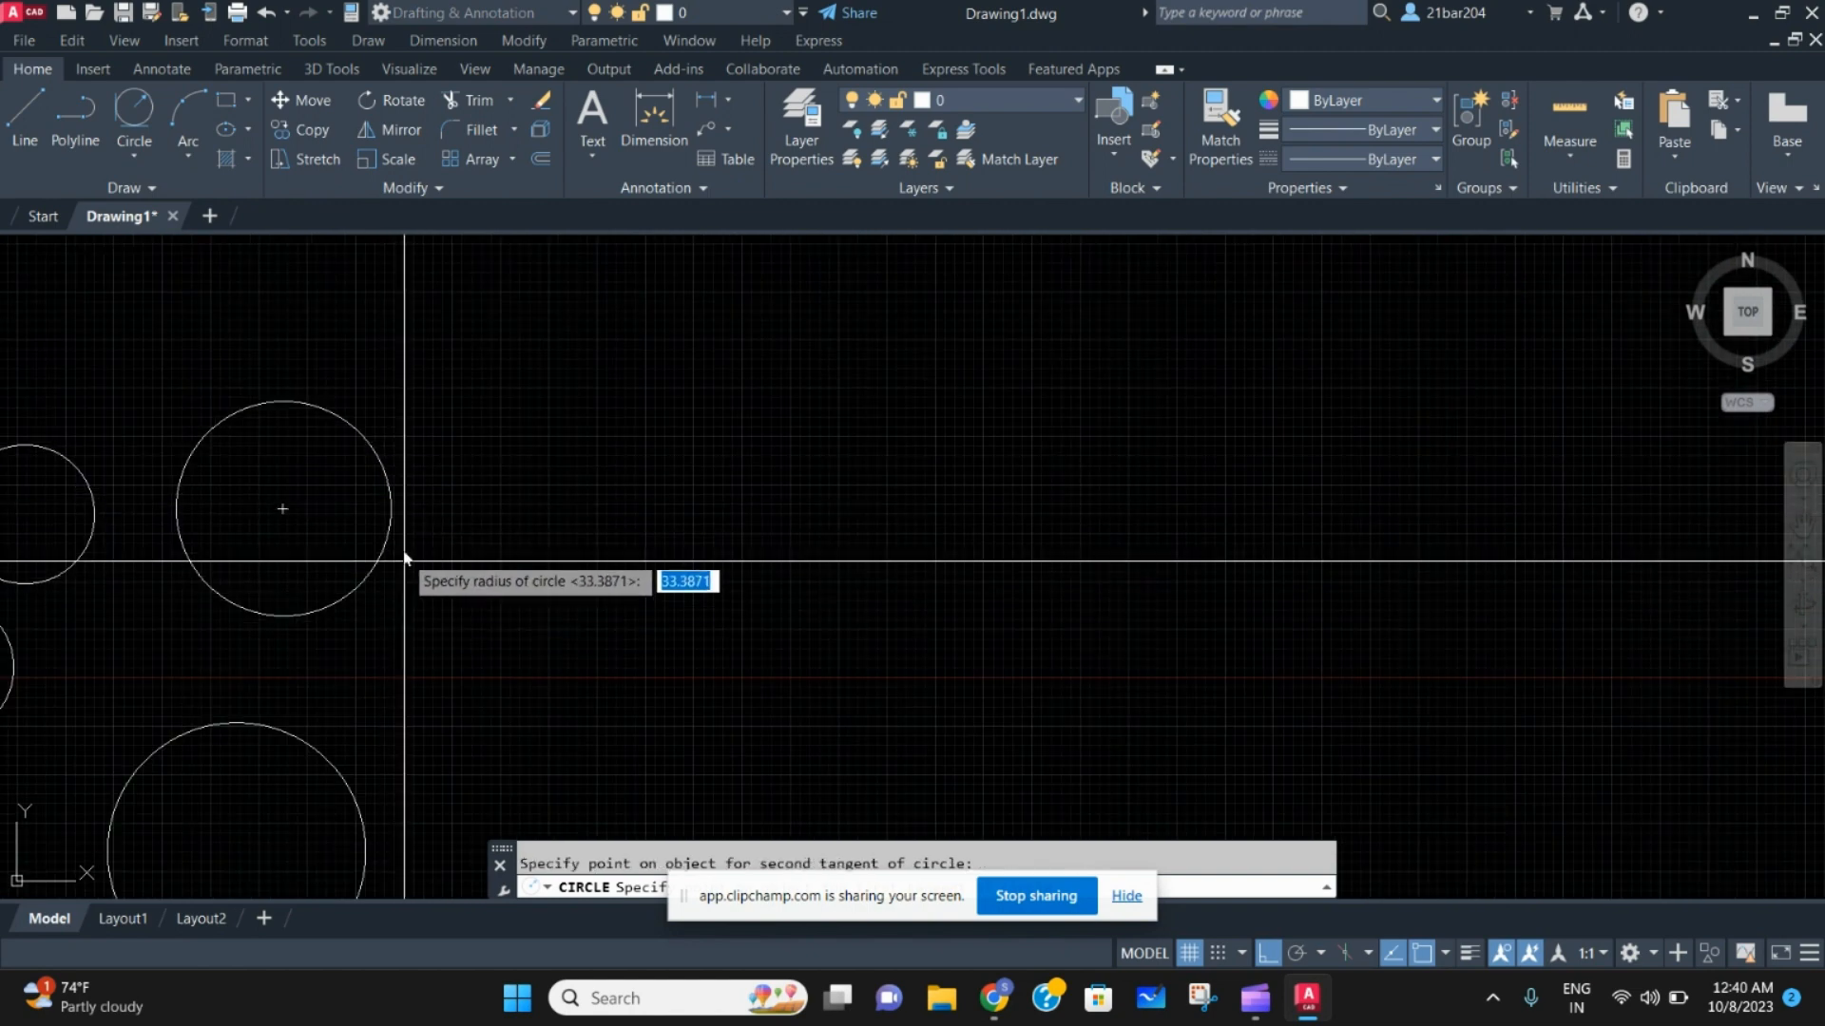
{"action": "left_click", "coordinate": [391, 510]}
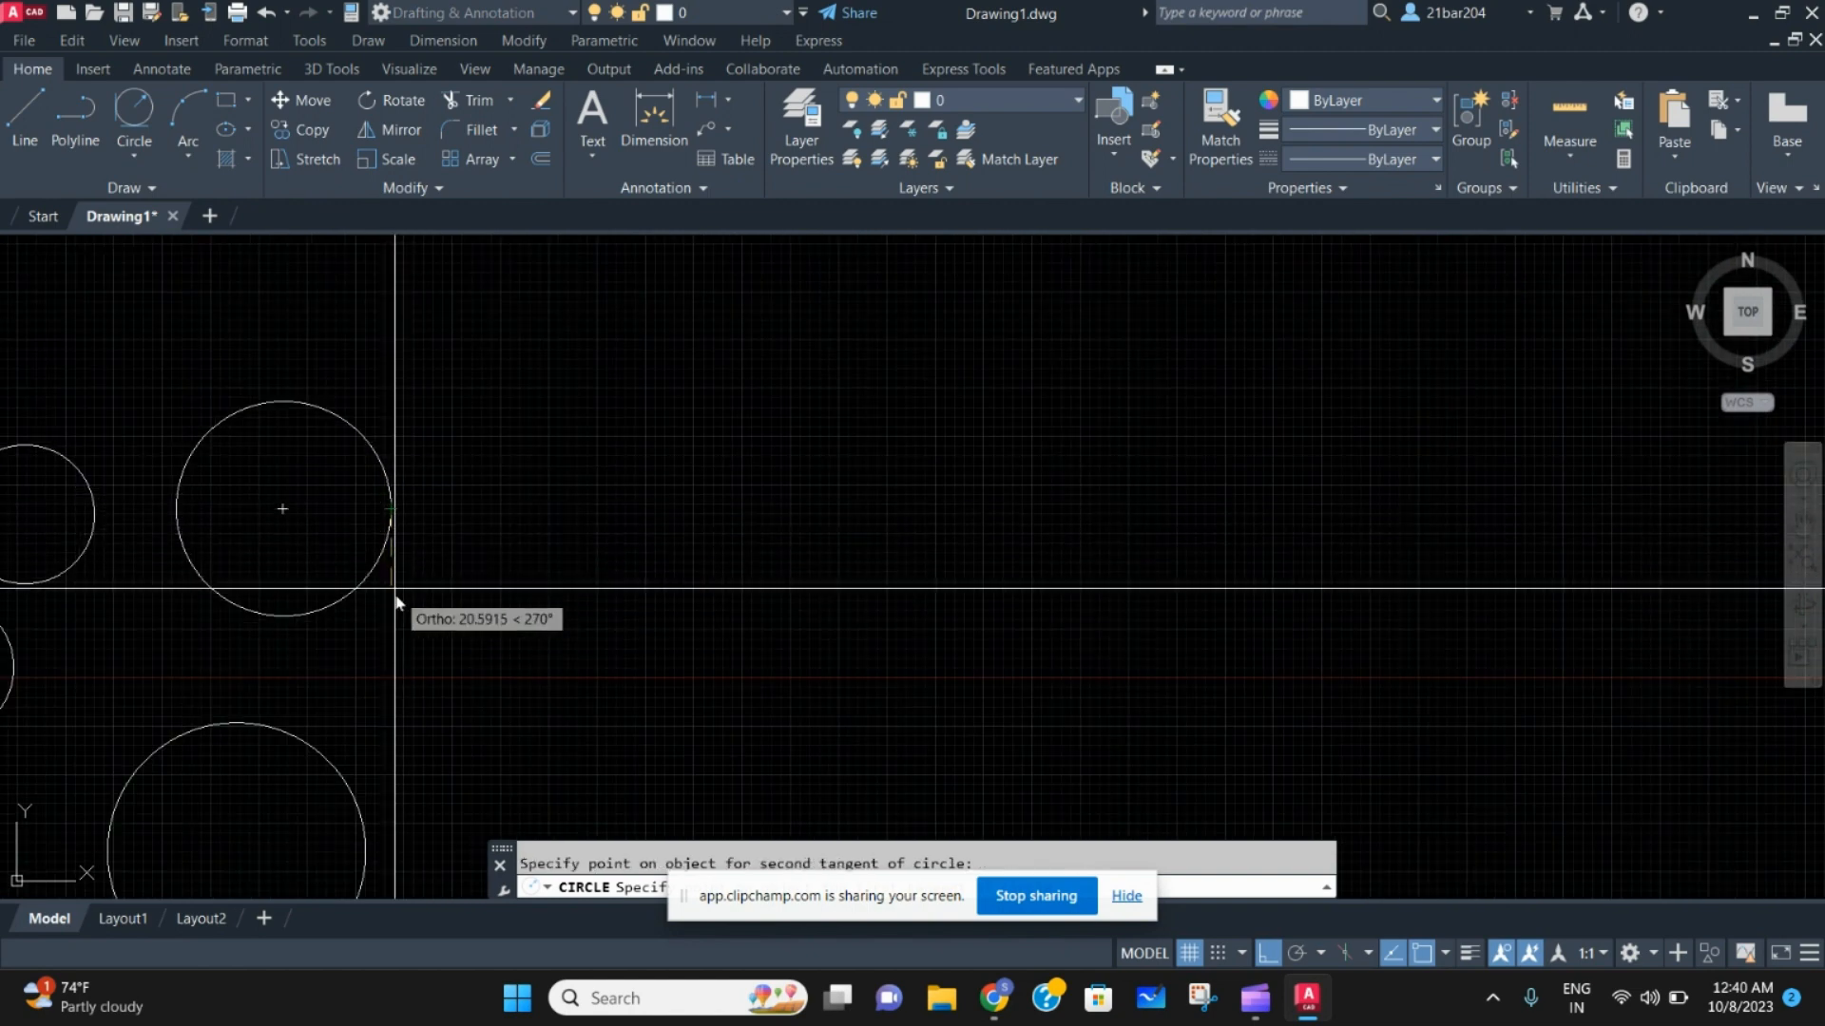
{"action": "left_click", "coordinate": [438, 703]}
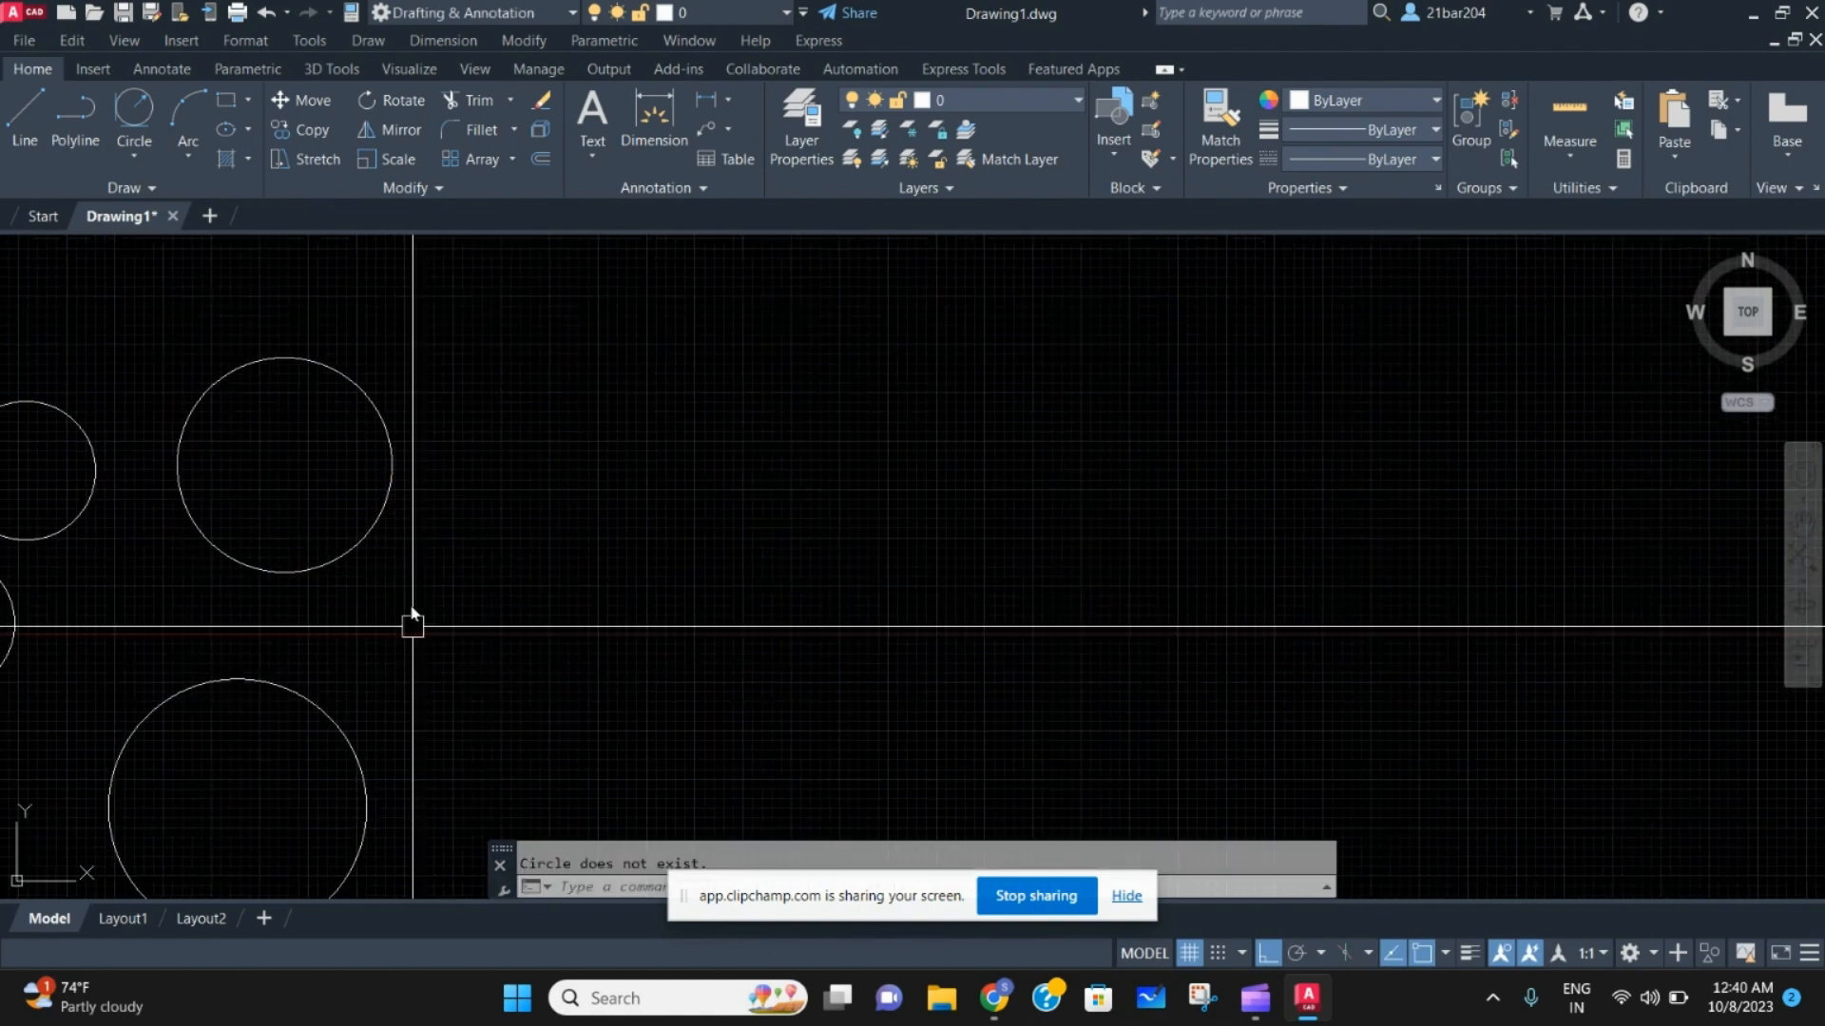
Select the largest circle in the upper row to examine its grips, and clear the selection
{"action": "scroll", "coordinate": [409, 603], "scroll_direction": "down", "scroll_amount": 3}
{"action": "scroll", "coordinate": [288, 452], "scroll_direction": "up", "scroll_amount": 3}
{"action": "left_click", "coordinate": [223, 445]}
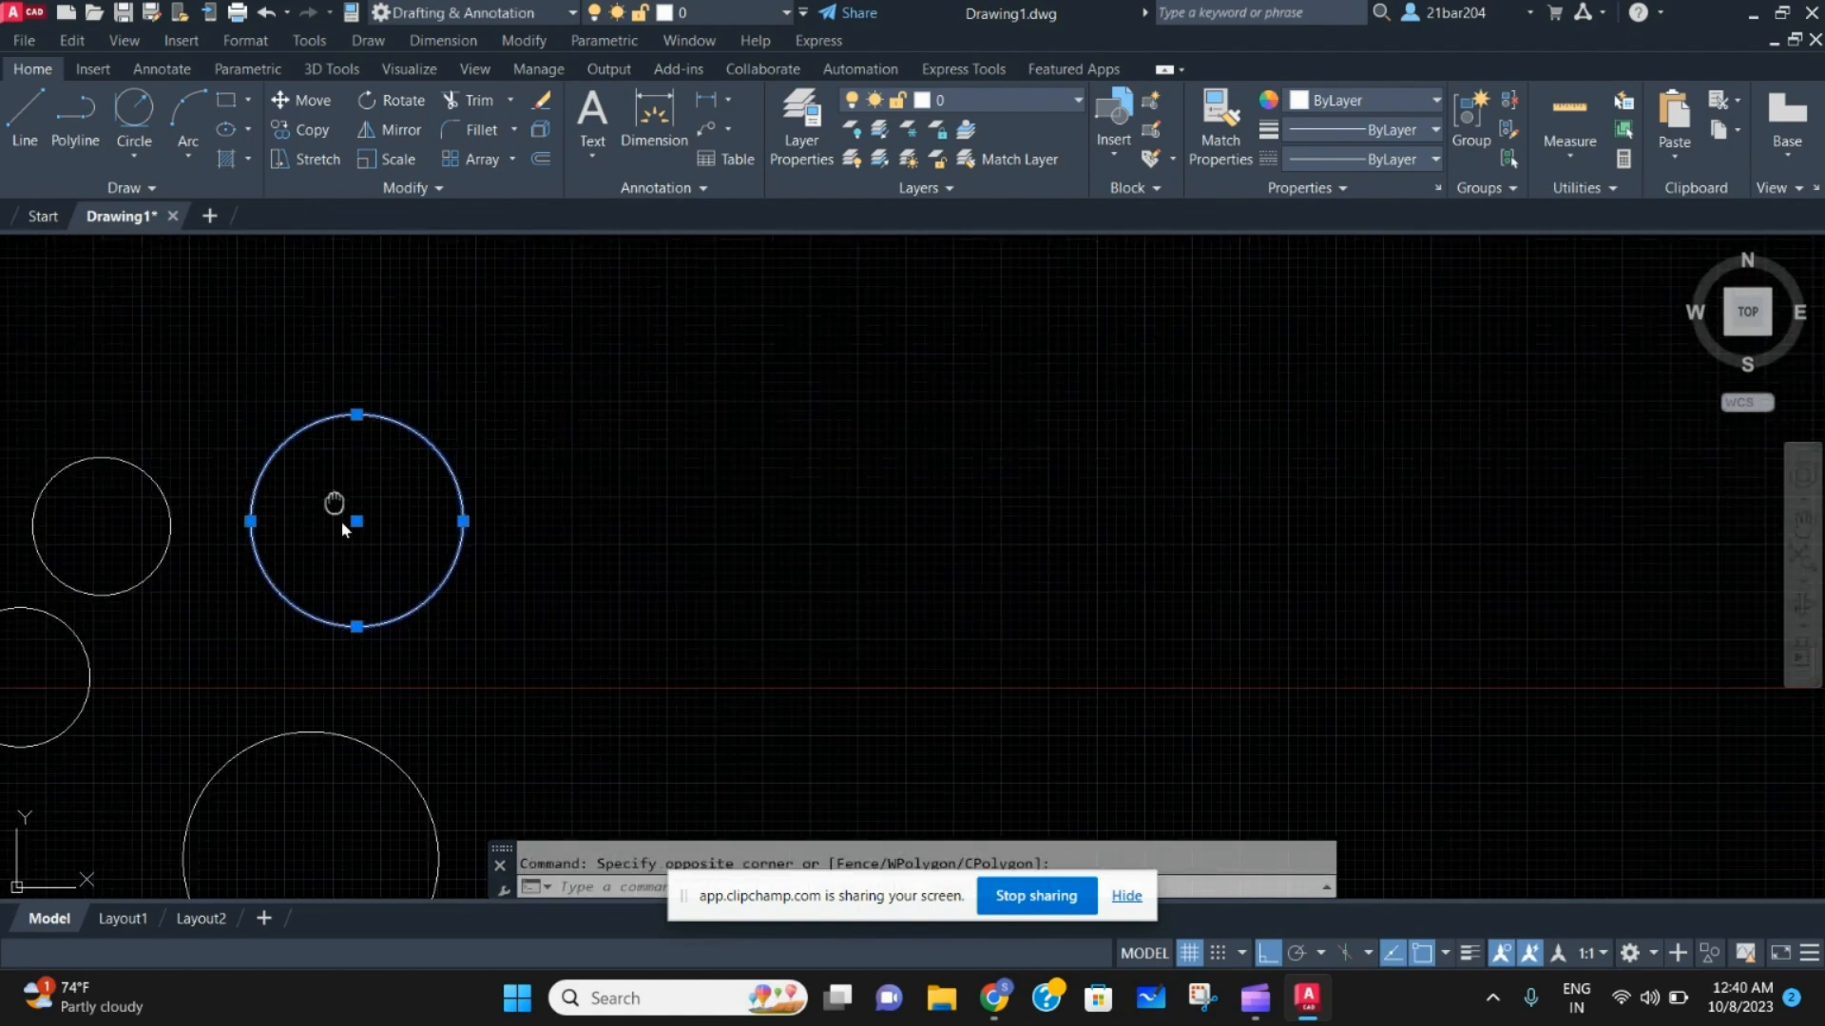
{"action": "scroll", "coordinate": [343, 529], "scroll_direction": "down", "scroll_amount": 2}
{"action": "scroll", "coordinate": [368, 575], "scroll_direction": "up", "scroll_amount": 2}
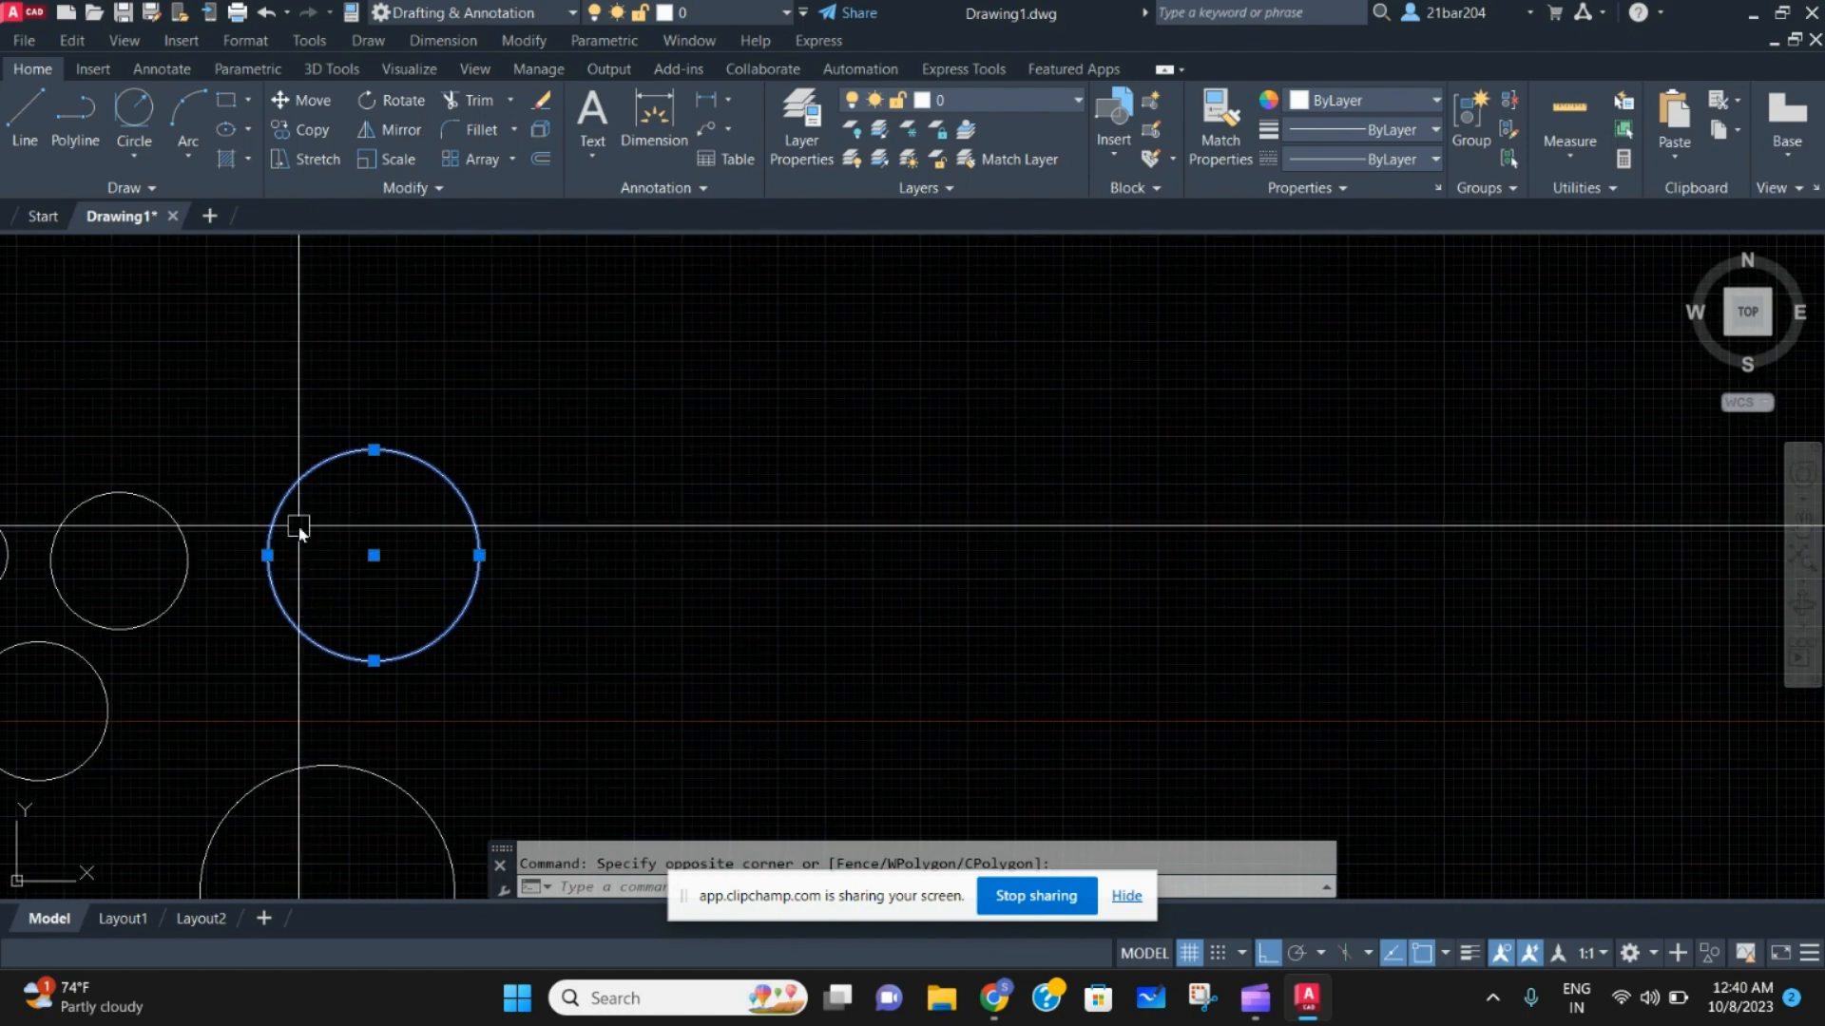
{"action": "middle_click_drag", "start_coordinate": [398, 564], "coordinate": [520, 540]}
{"action": "scroll", "coordinate": [670, 540], "scroll_direction": "down", "scroll_amount": 2}
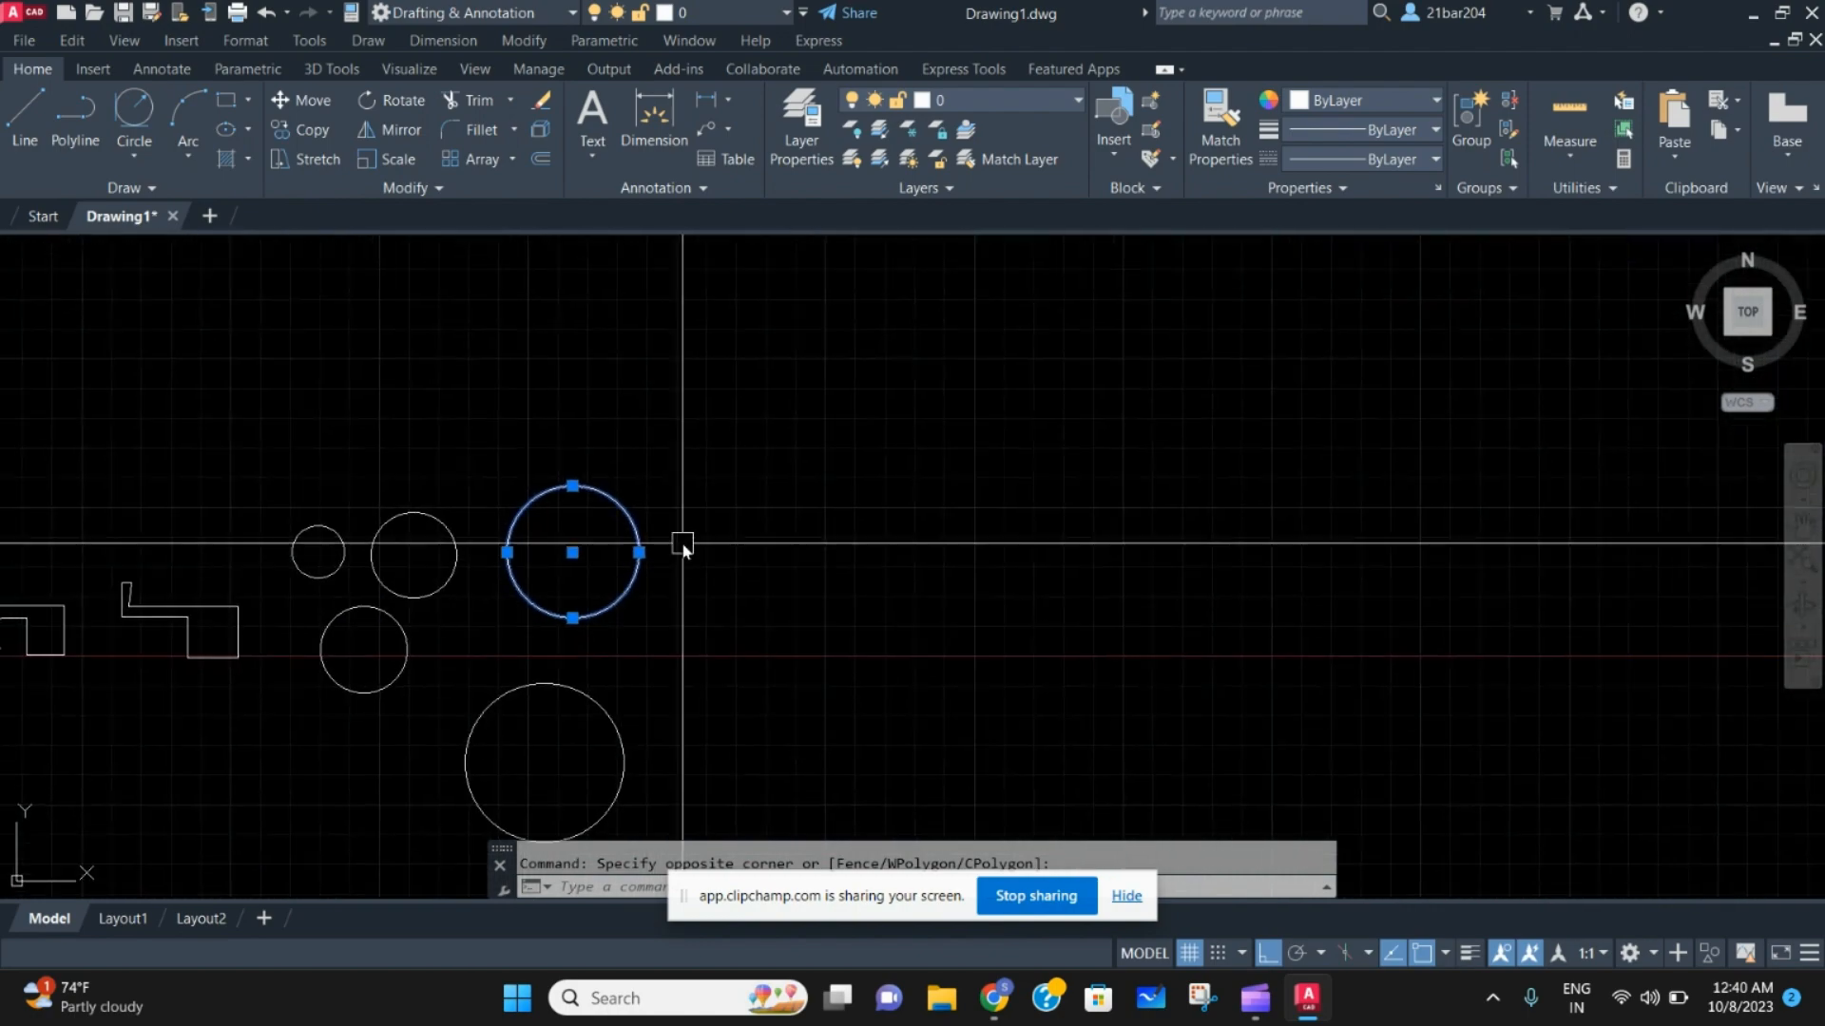
{"action": "scroll", "coordinate": [639, 560], "scroll_direction": "up", "scroll_amount": 4}
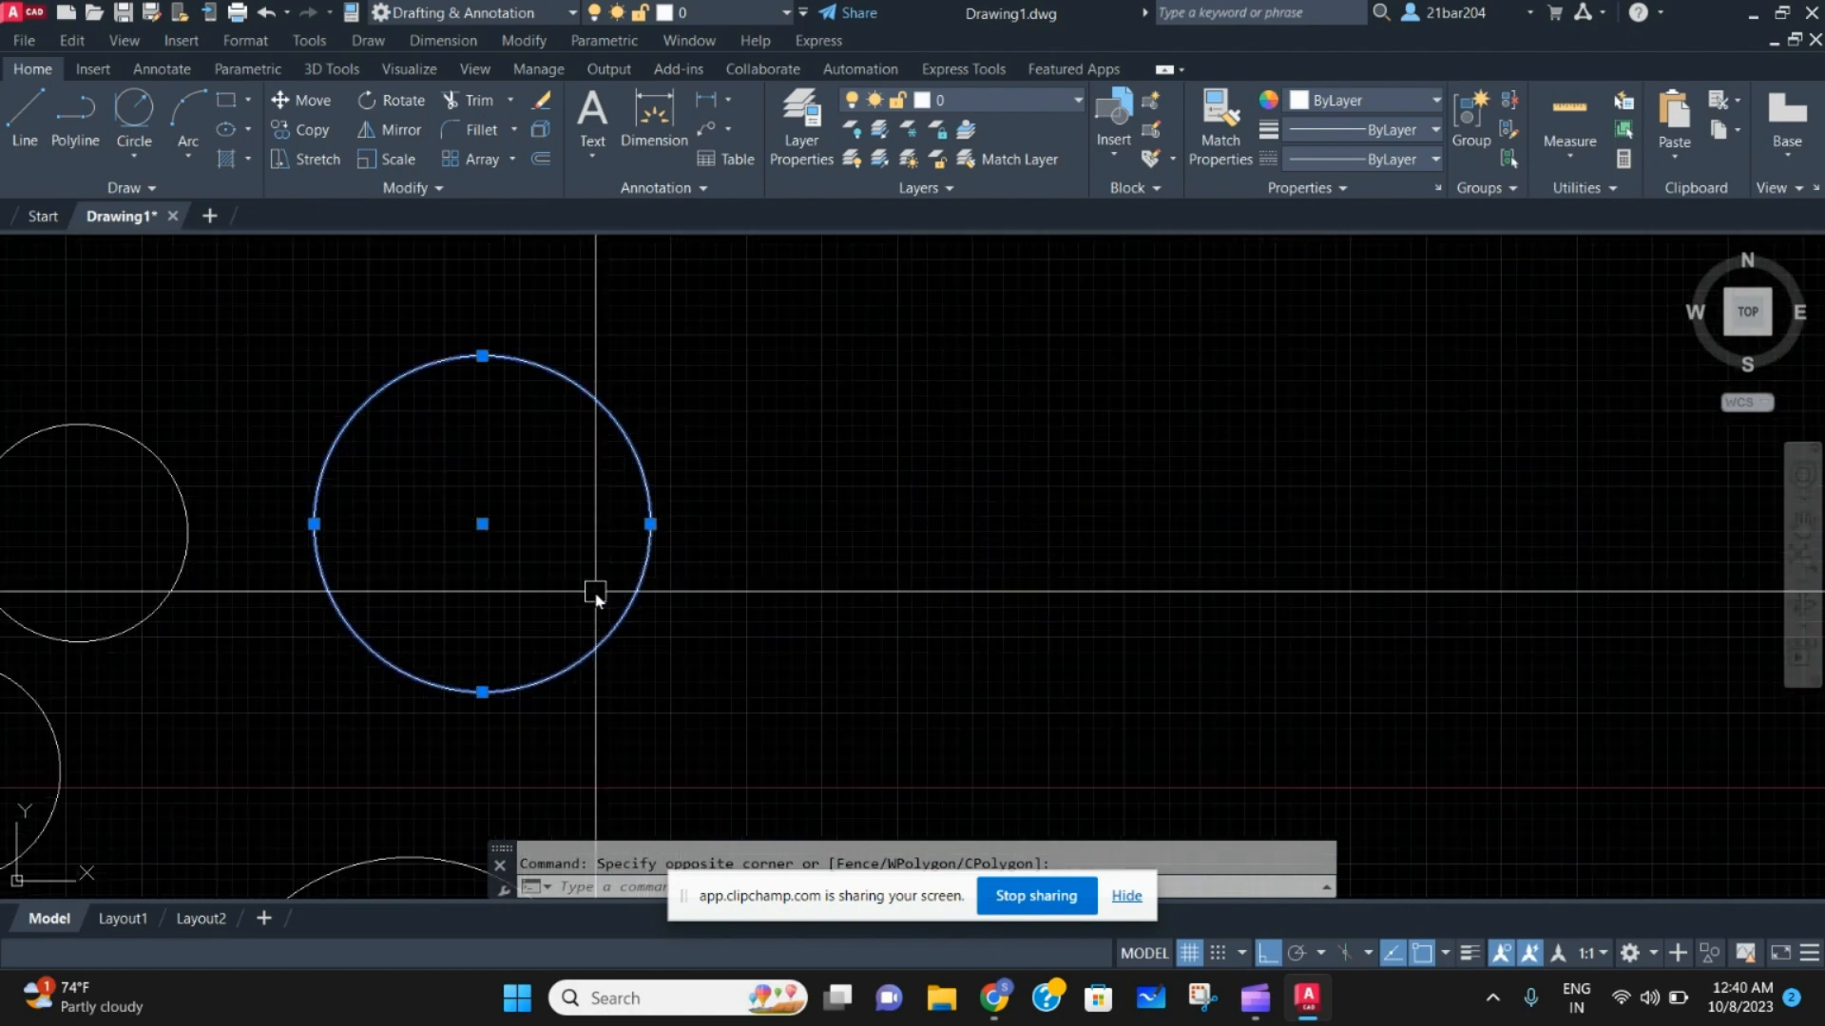
{"action": "key", "text": "Escape"}
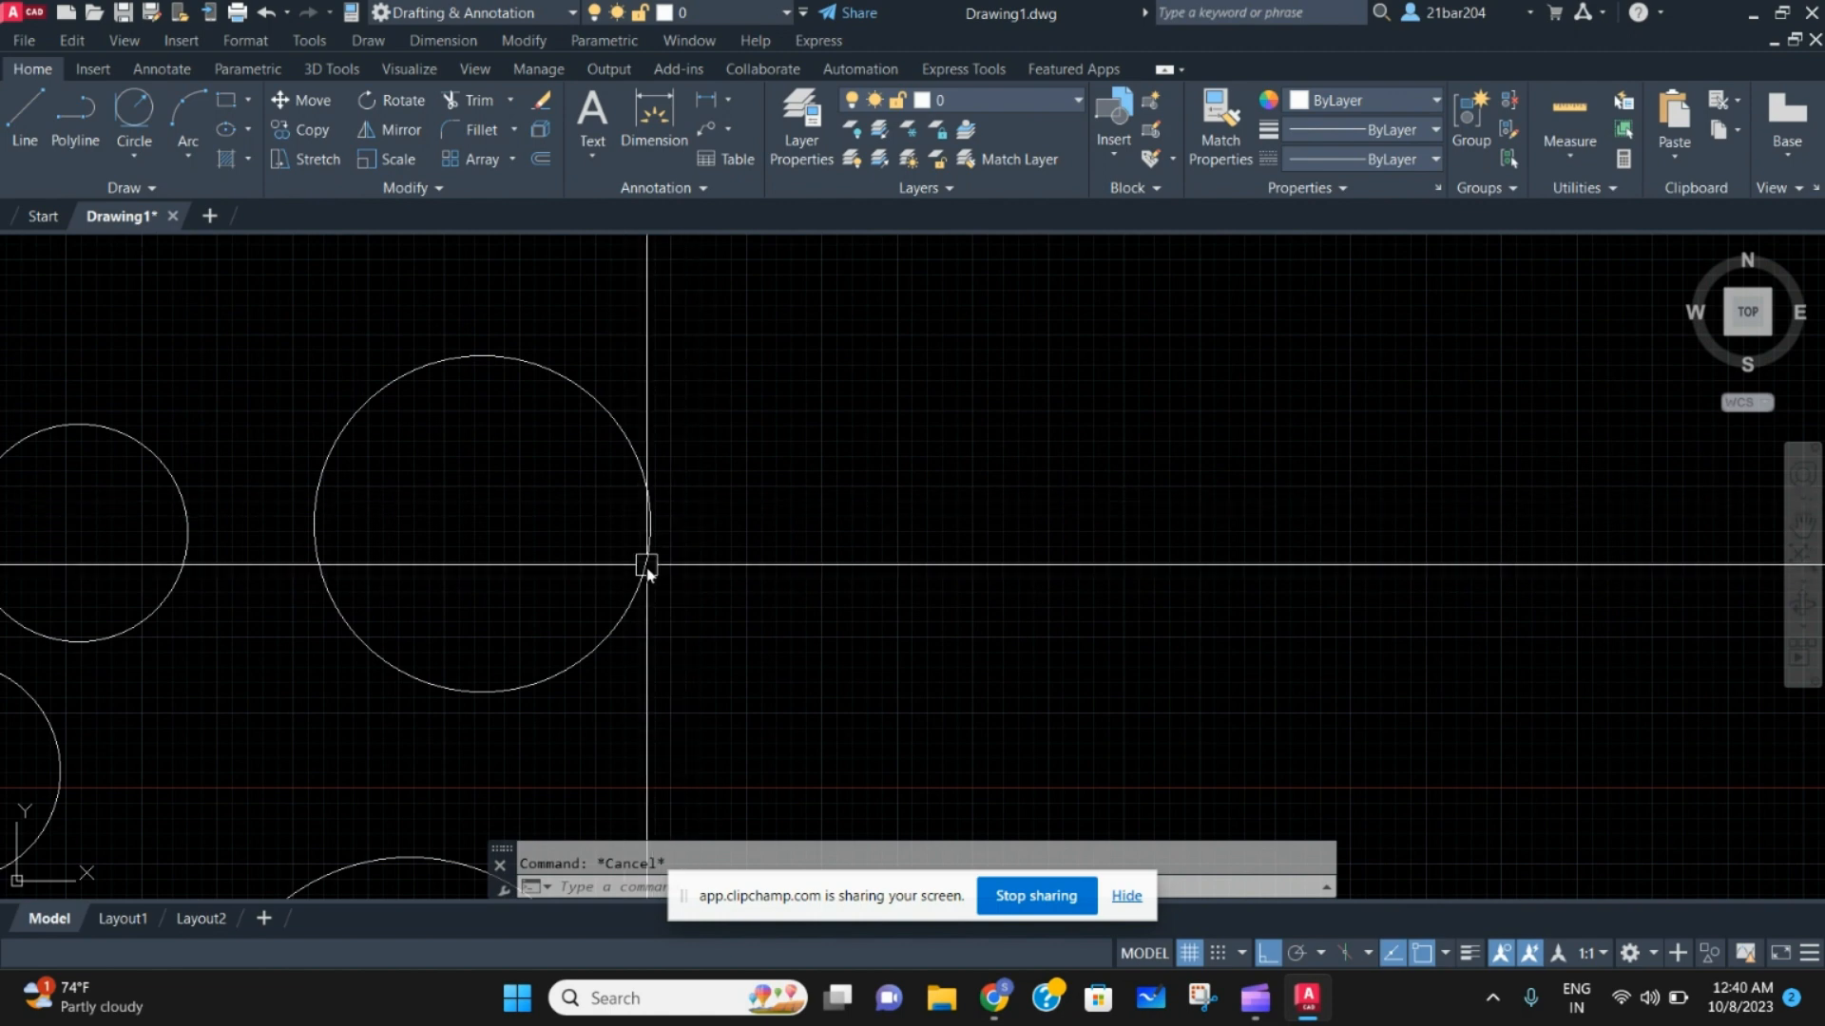
{"action": "scroll", "coordinate": [634, 534], "scroll_direction": "down", "scroll_amount": 4}
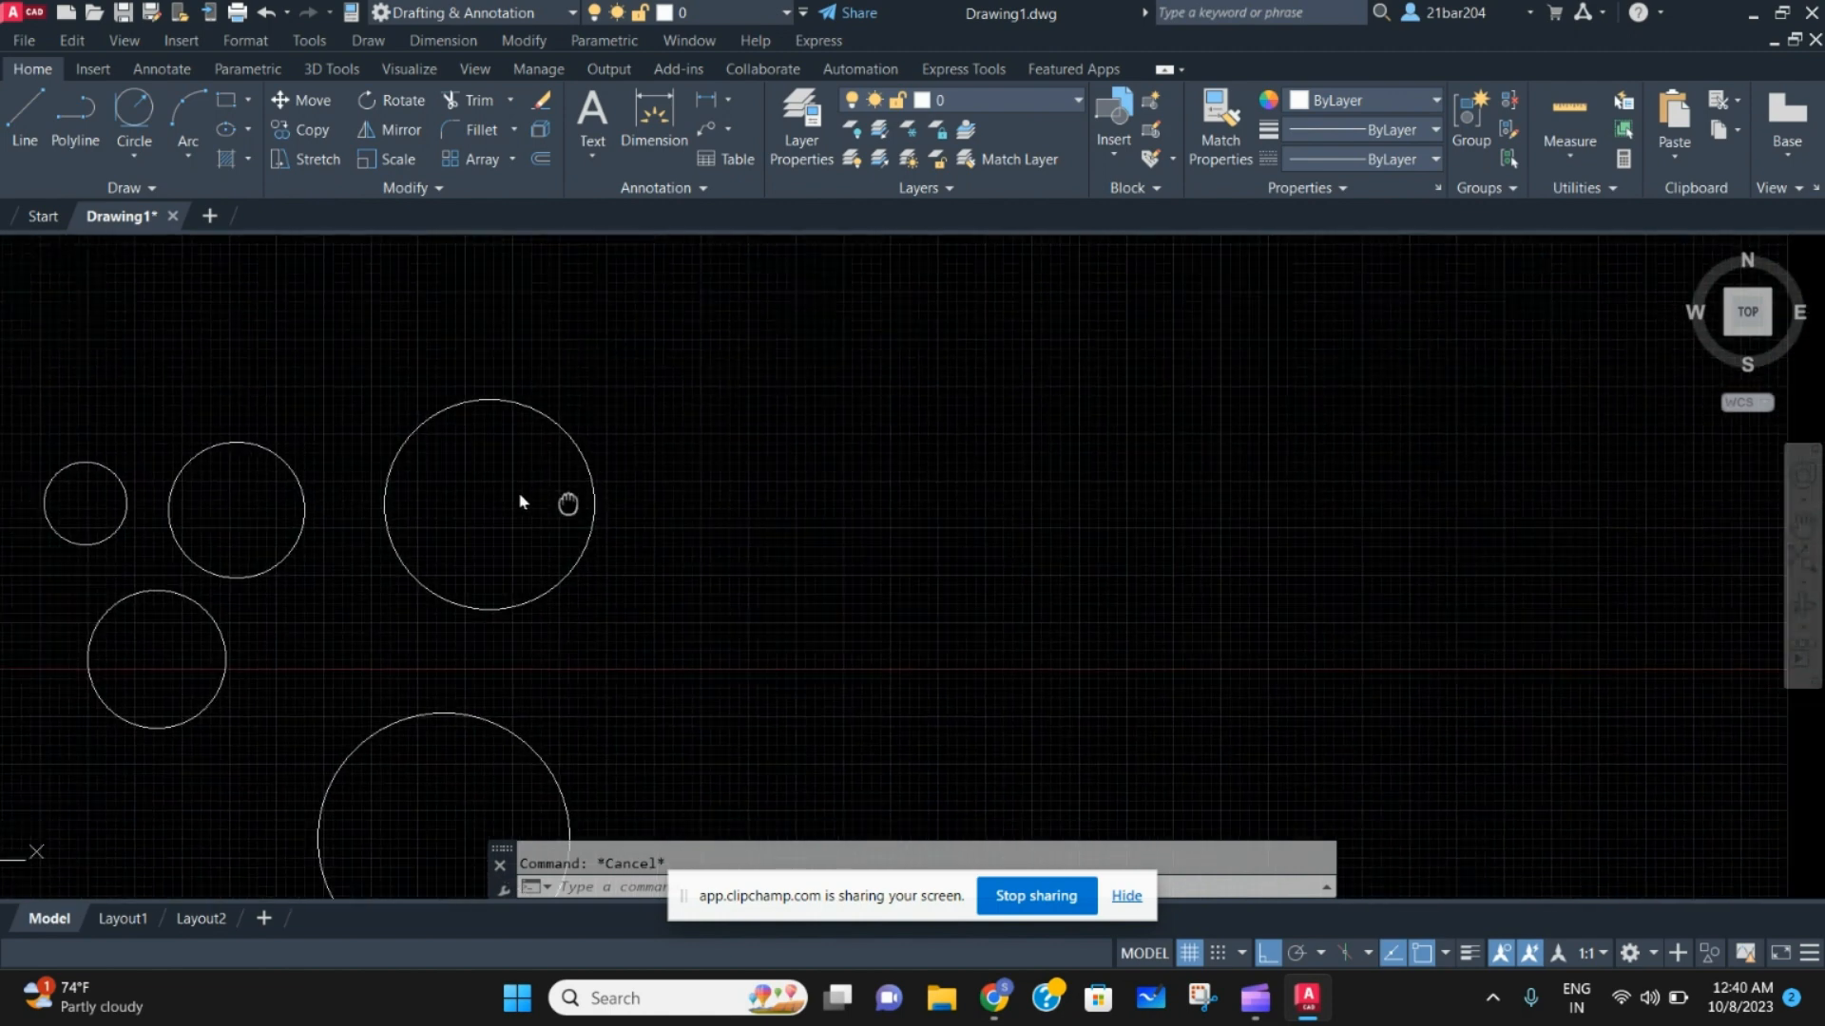
{"action": "left_click", "coordinate": [194, 116]}
{"action": "middle_click_drag", "start_coordinate": [461, 242], "coordinate": [62, 164]}
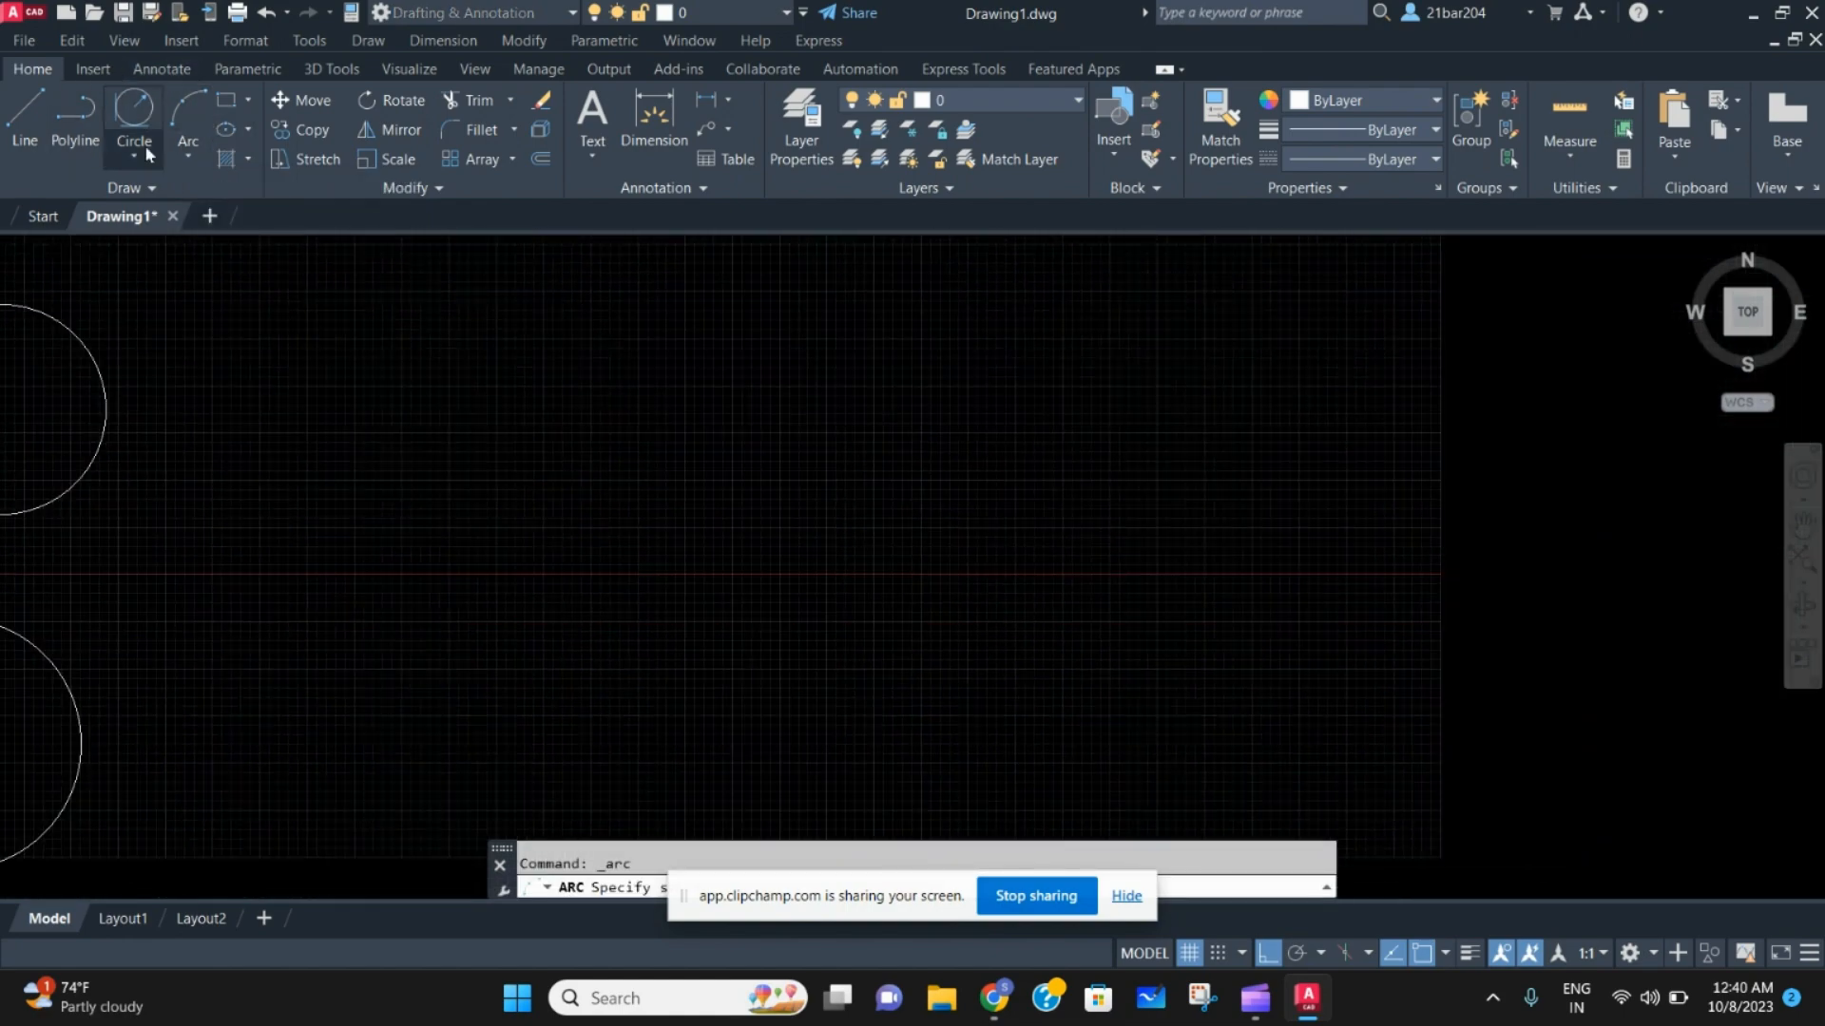
{"action": "scroll", "coordinate": [285, 314], "scroll_direction": "down", "scroll_amount": 3}
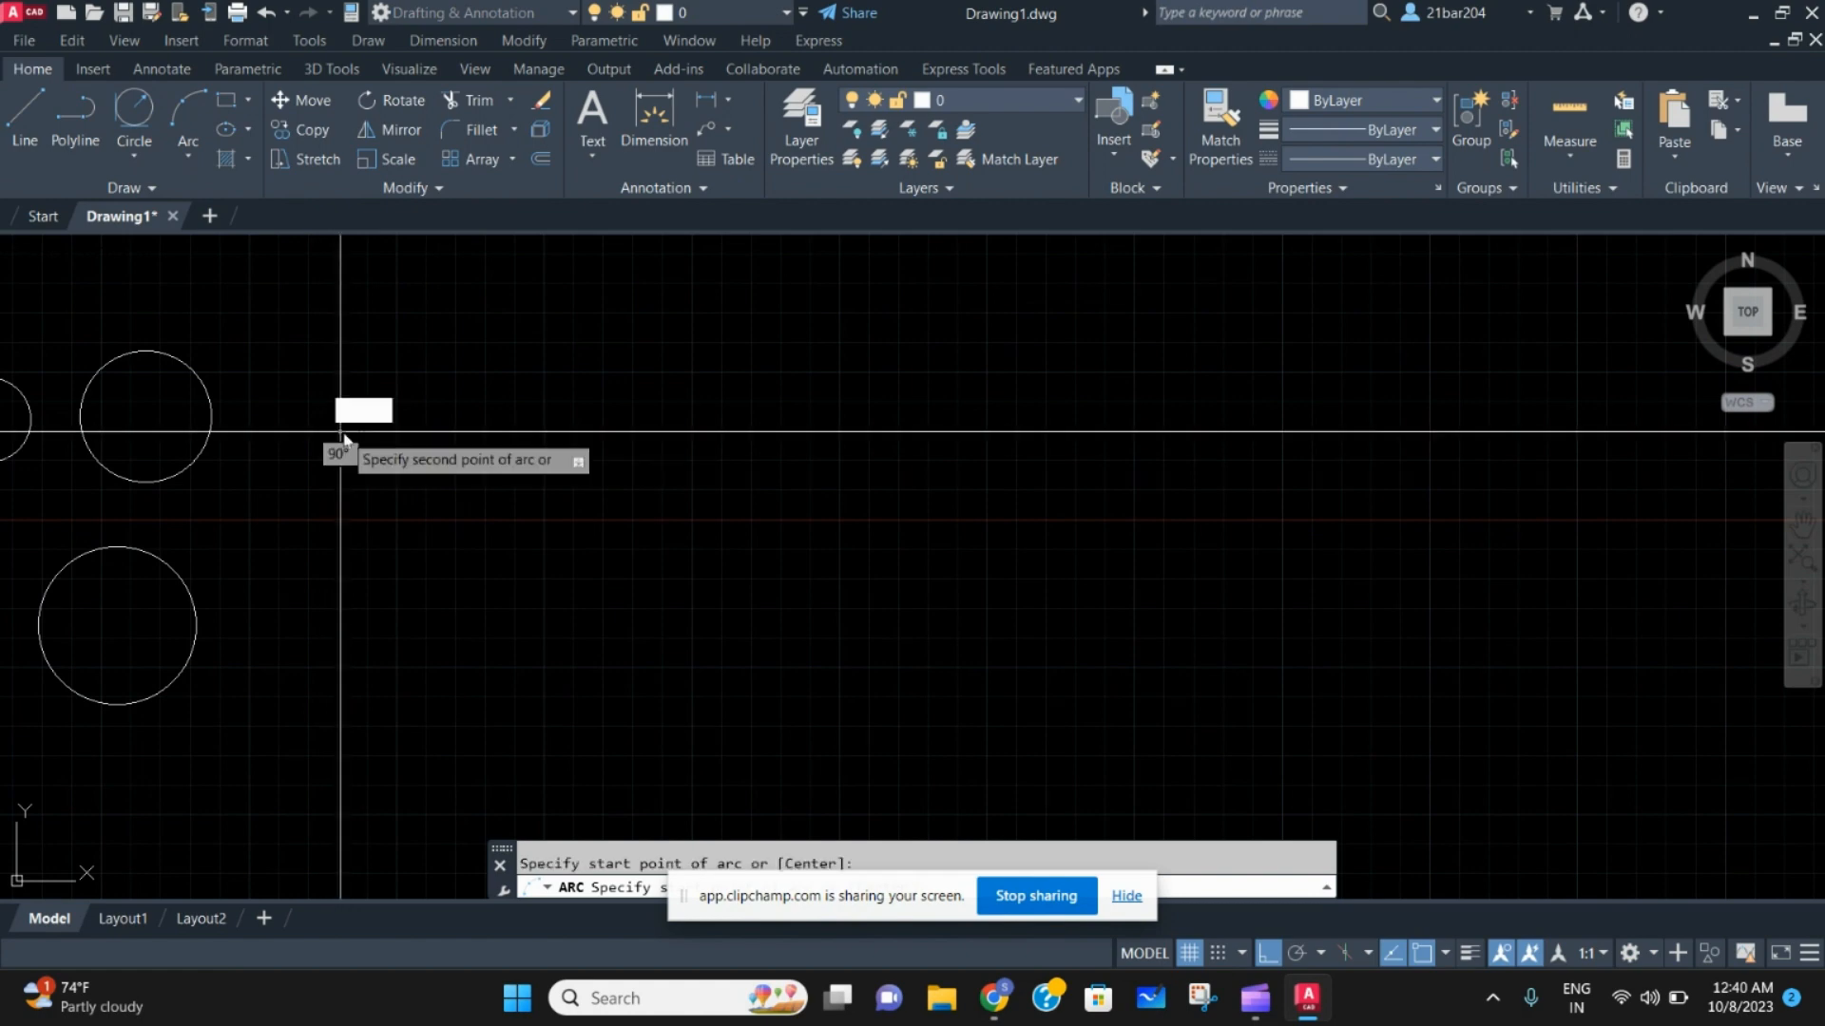
{"action": "left_click", "coordinate": [645, 483]}
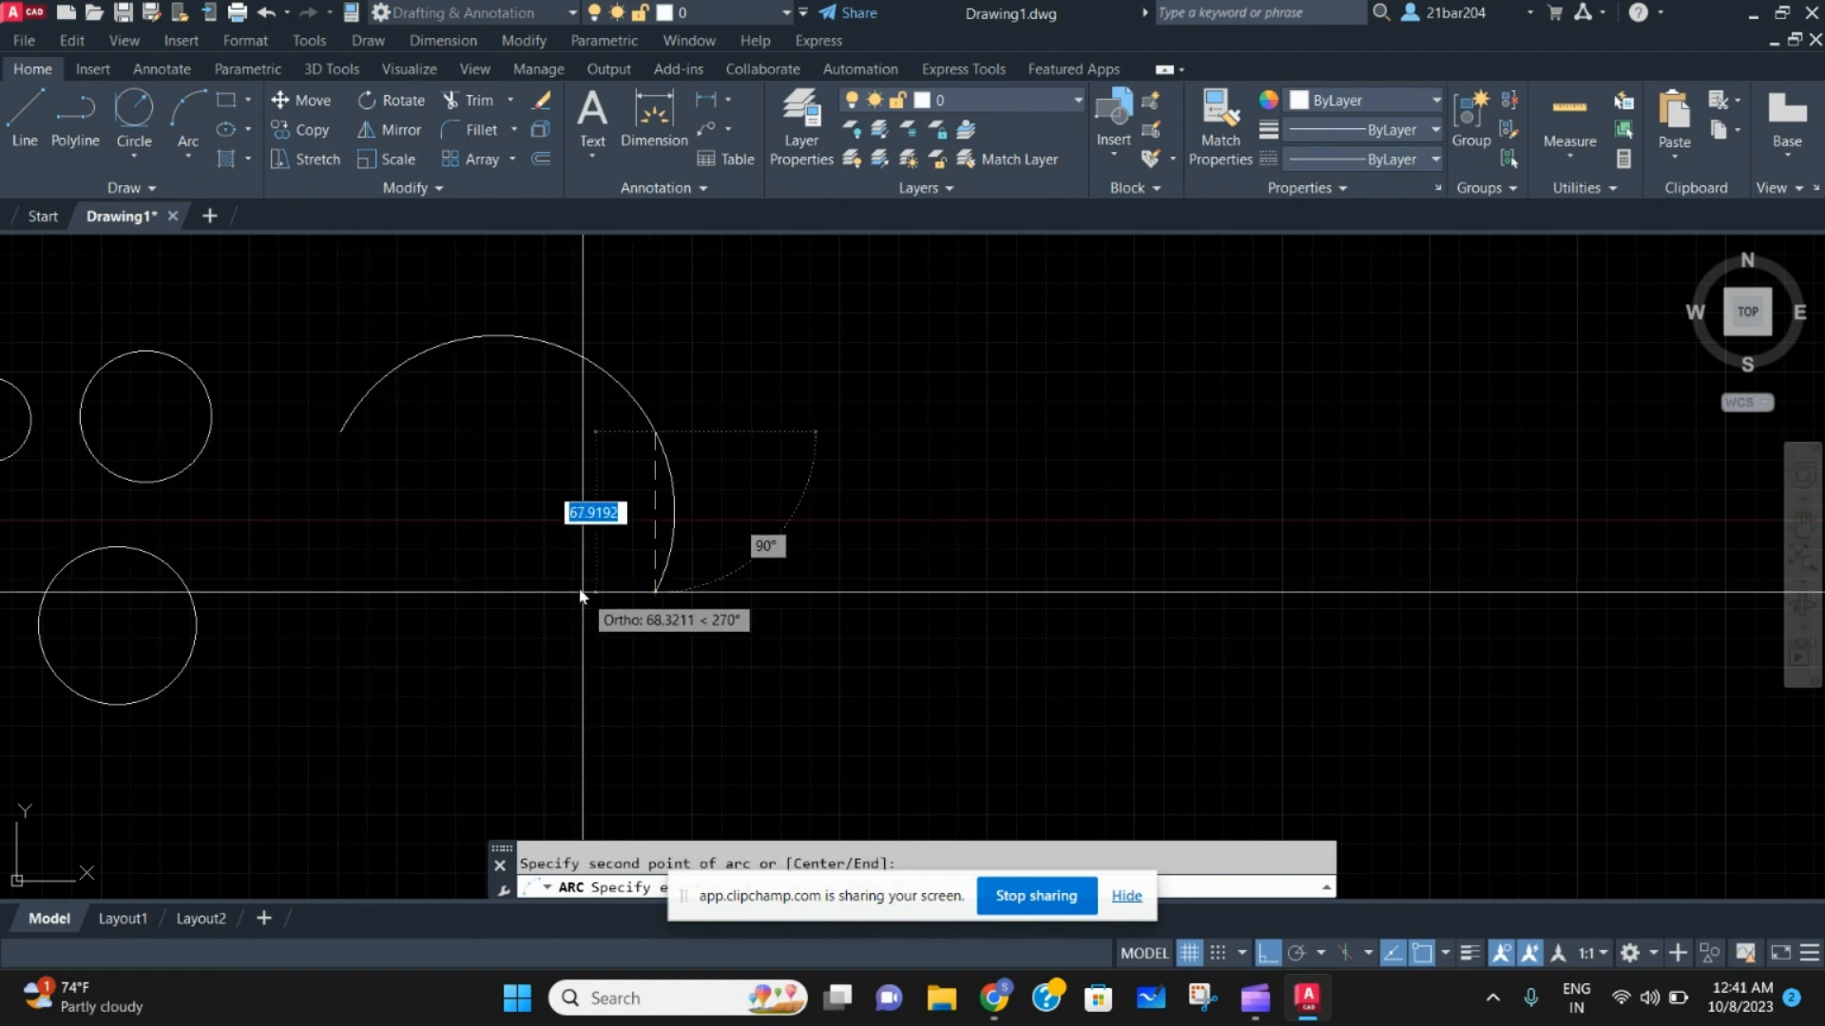
{"action": "scroll", "coordinate": [575, 585], "scroll_direction": "down", "scroll_amount": 2}
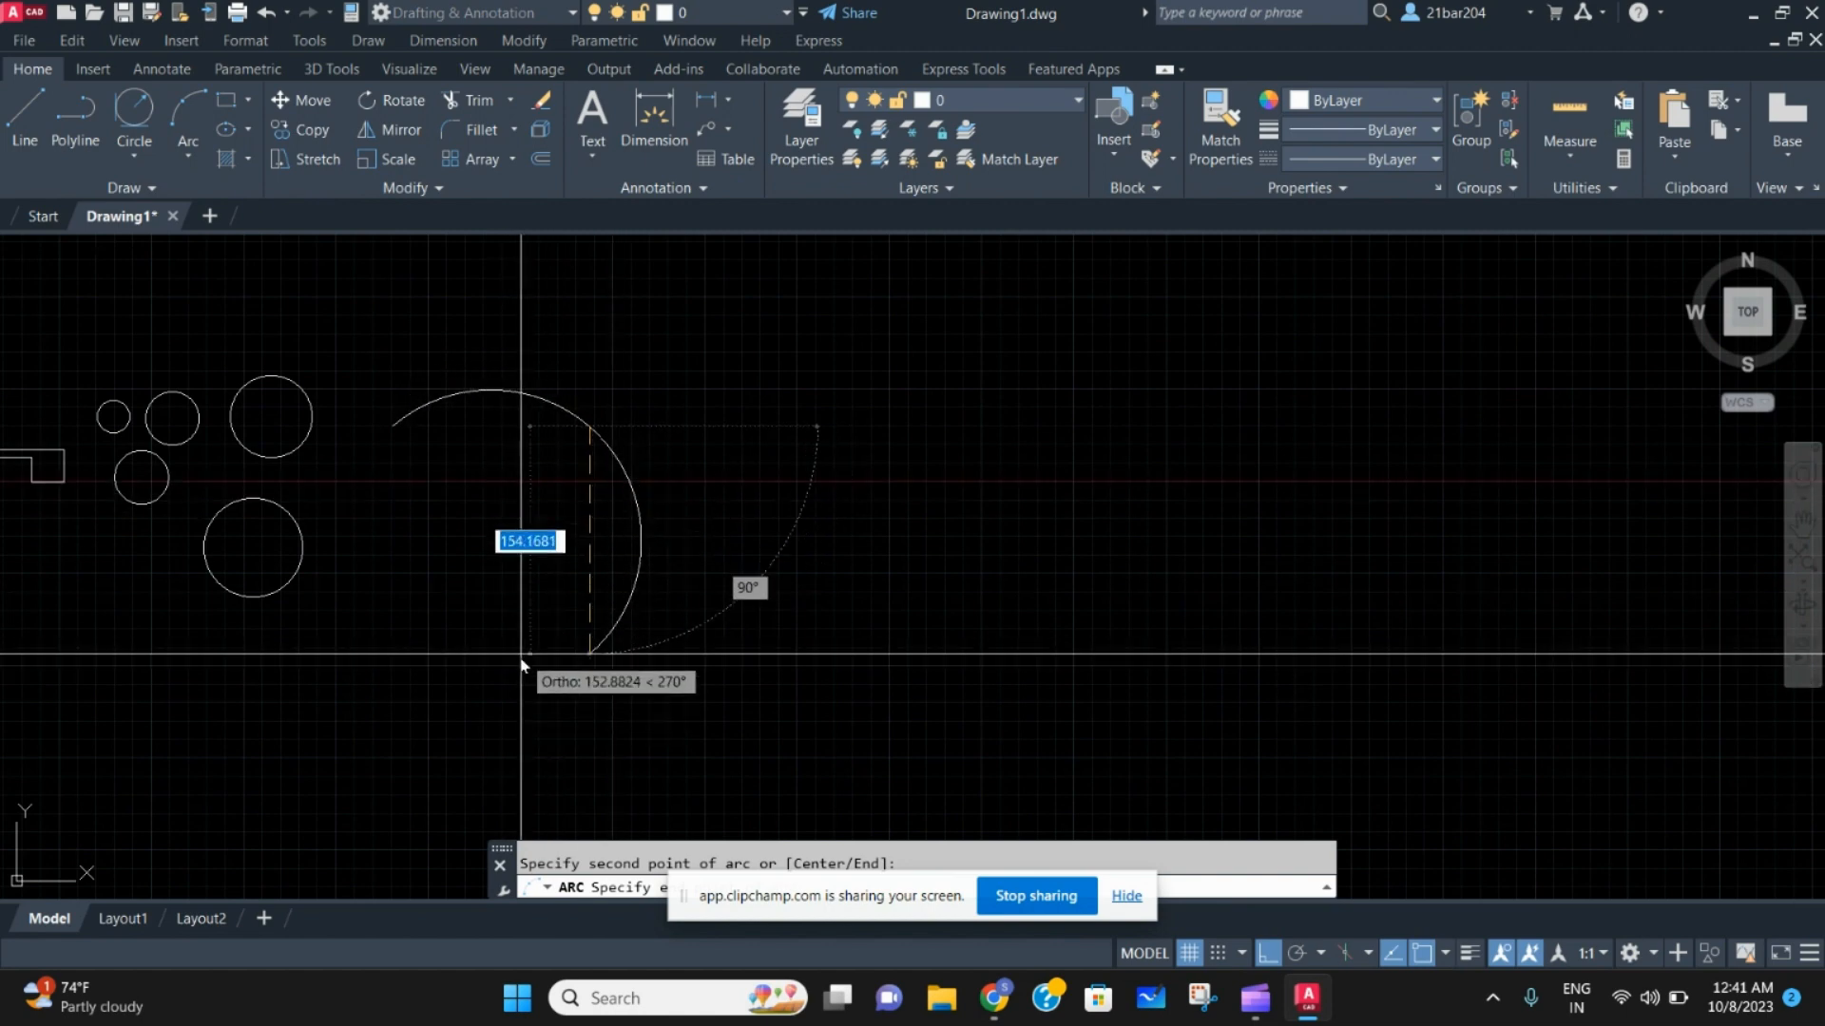
{"action": "key", "text": "Return"}
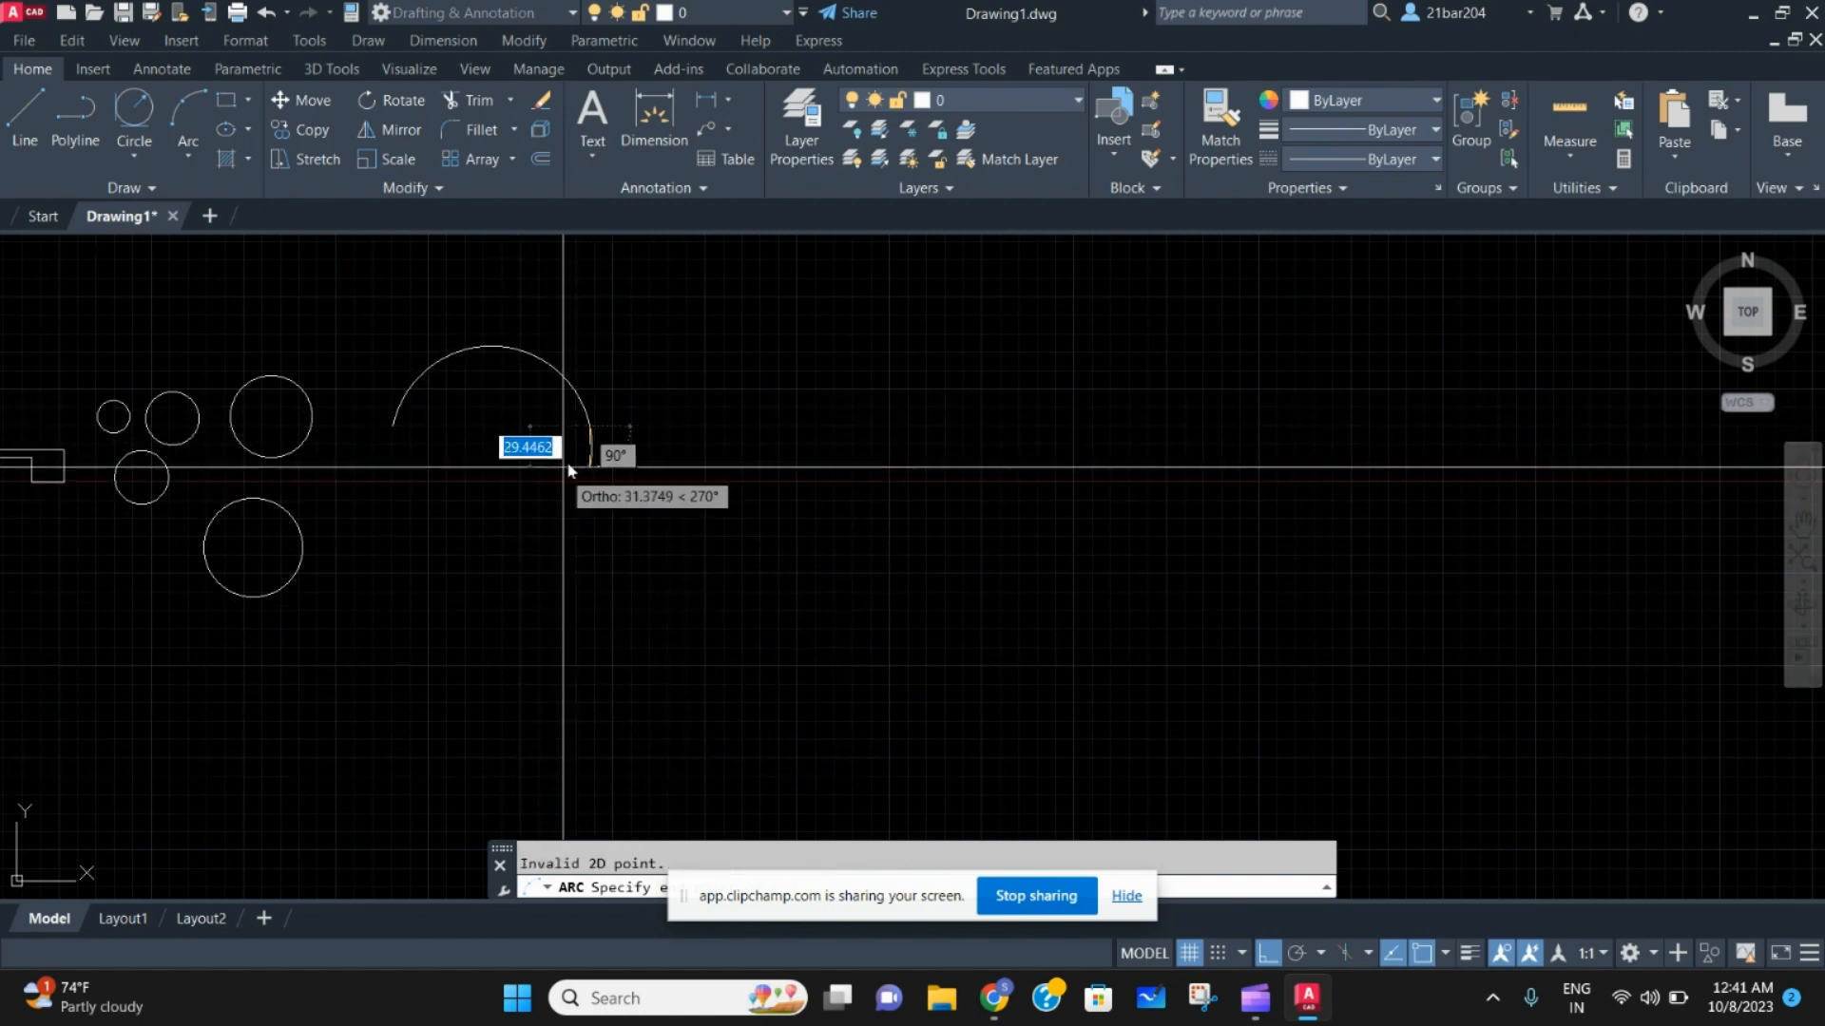
{"action": "key", "text": "Escape"}
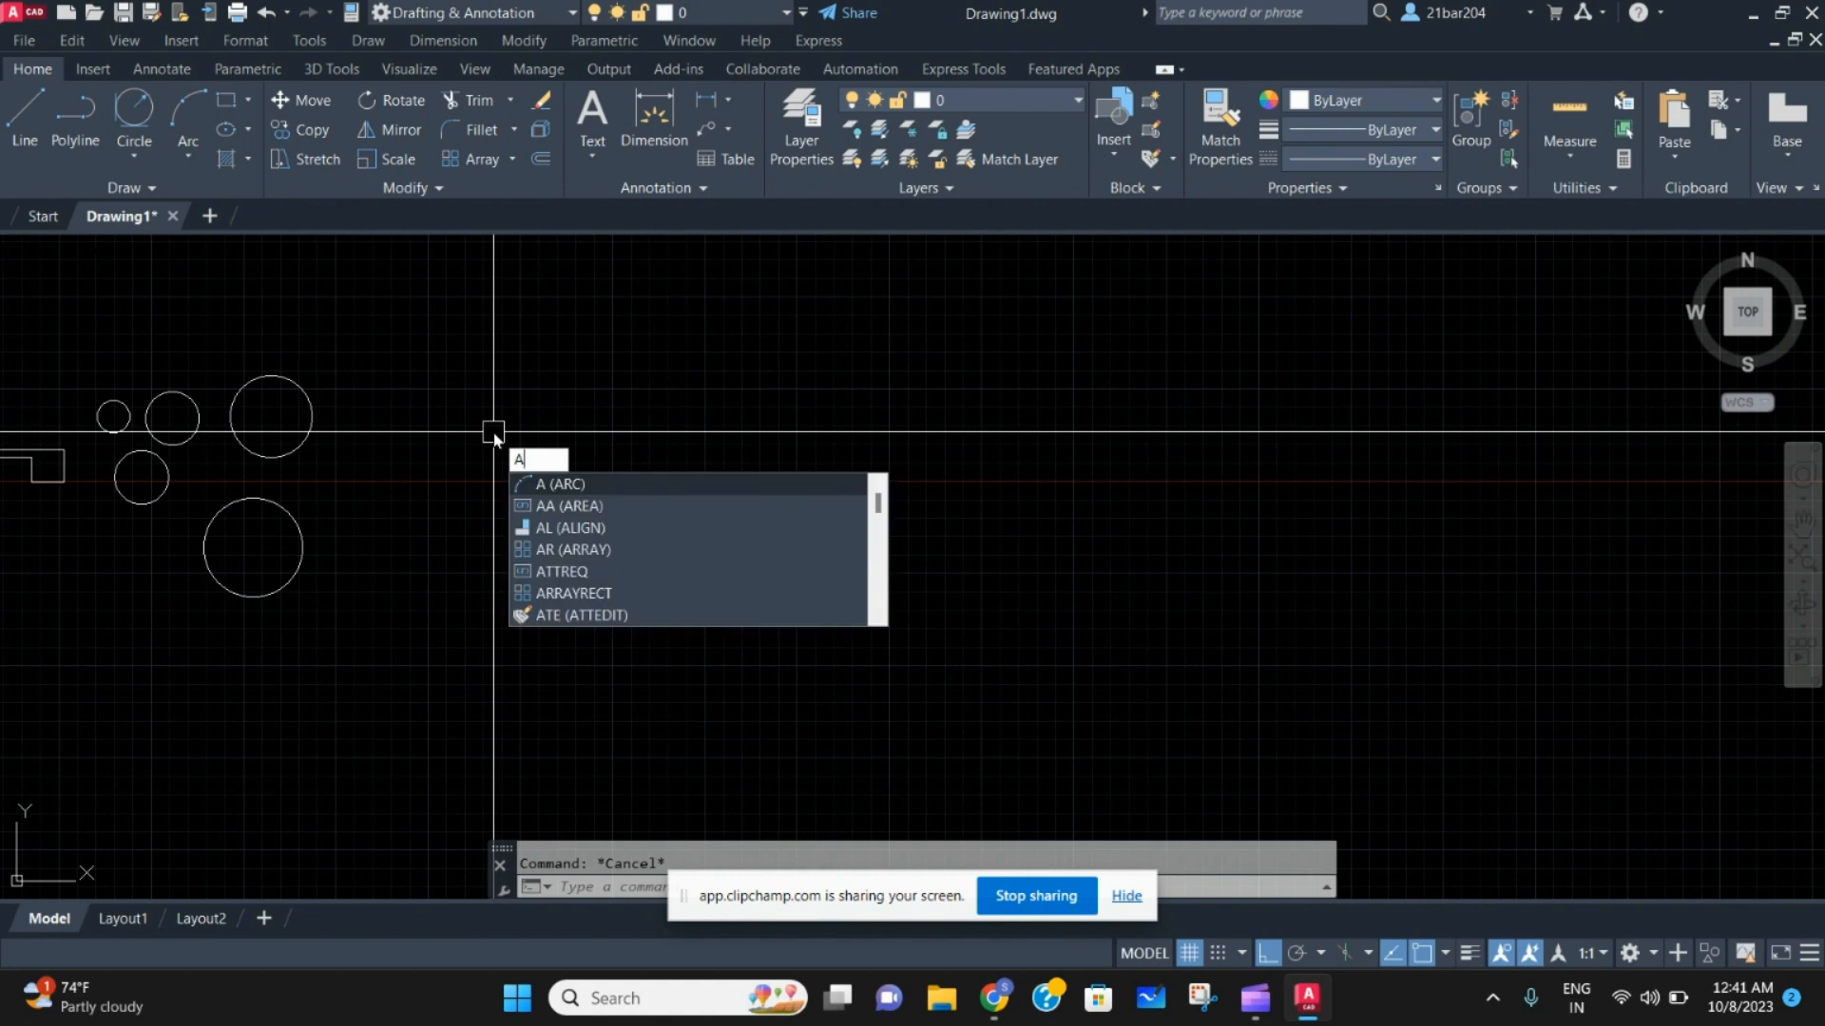
Draw a three-point arc east of the circles, with the second point horizontally east of the start and the end straight below the second point
{"action": "key", "text": "Return"}
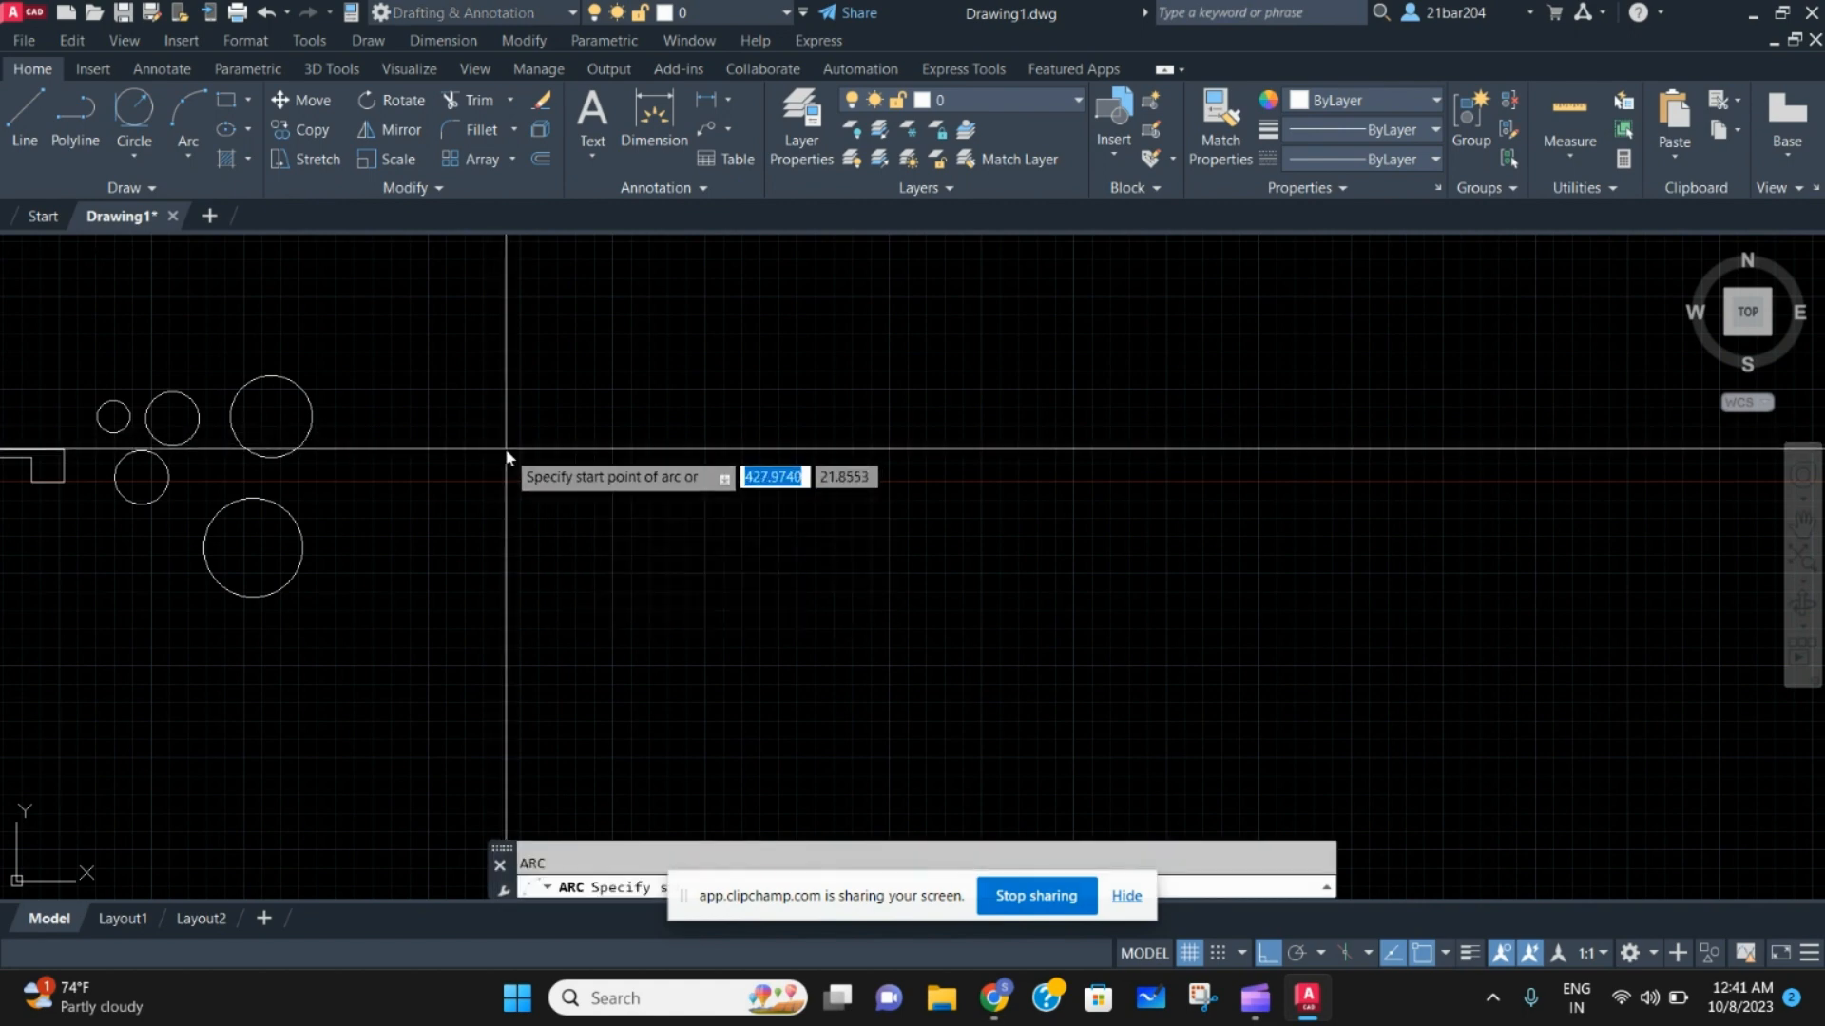
{"action": "left_click", "coordinate": [509, 453]}
{"action": "left_click", "coordinate": [619, 380]}
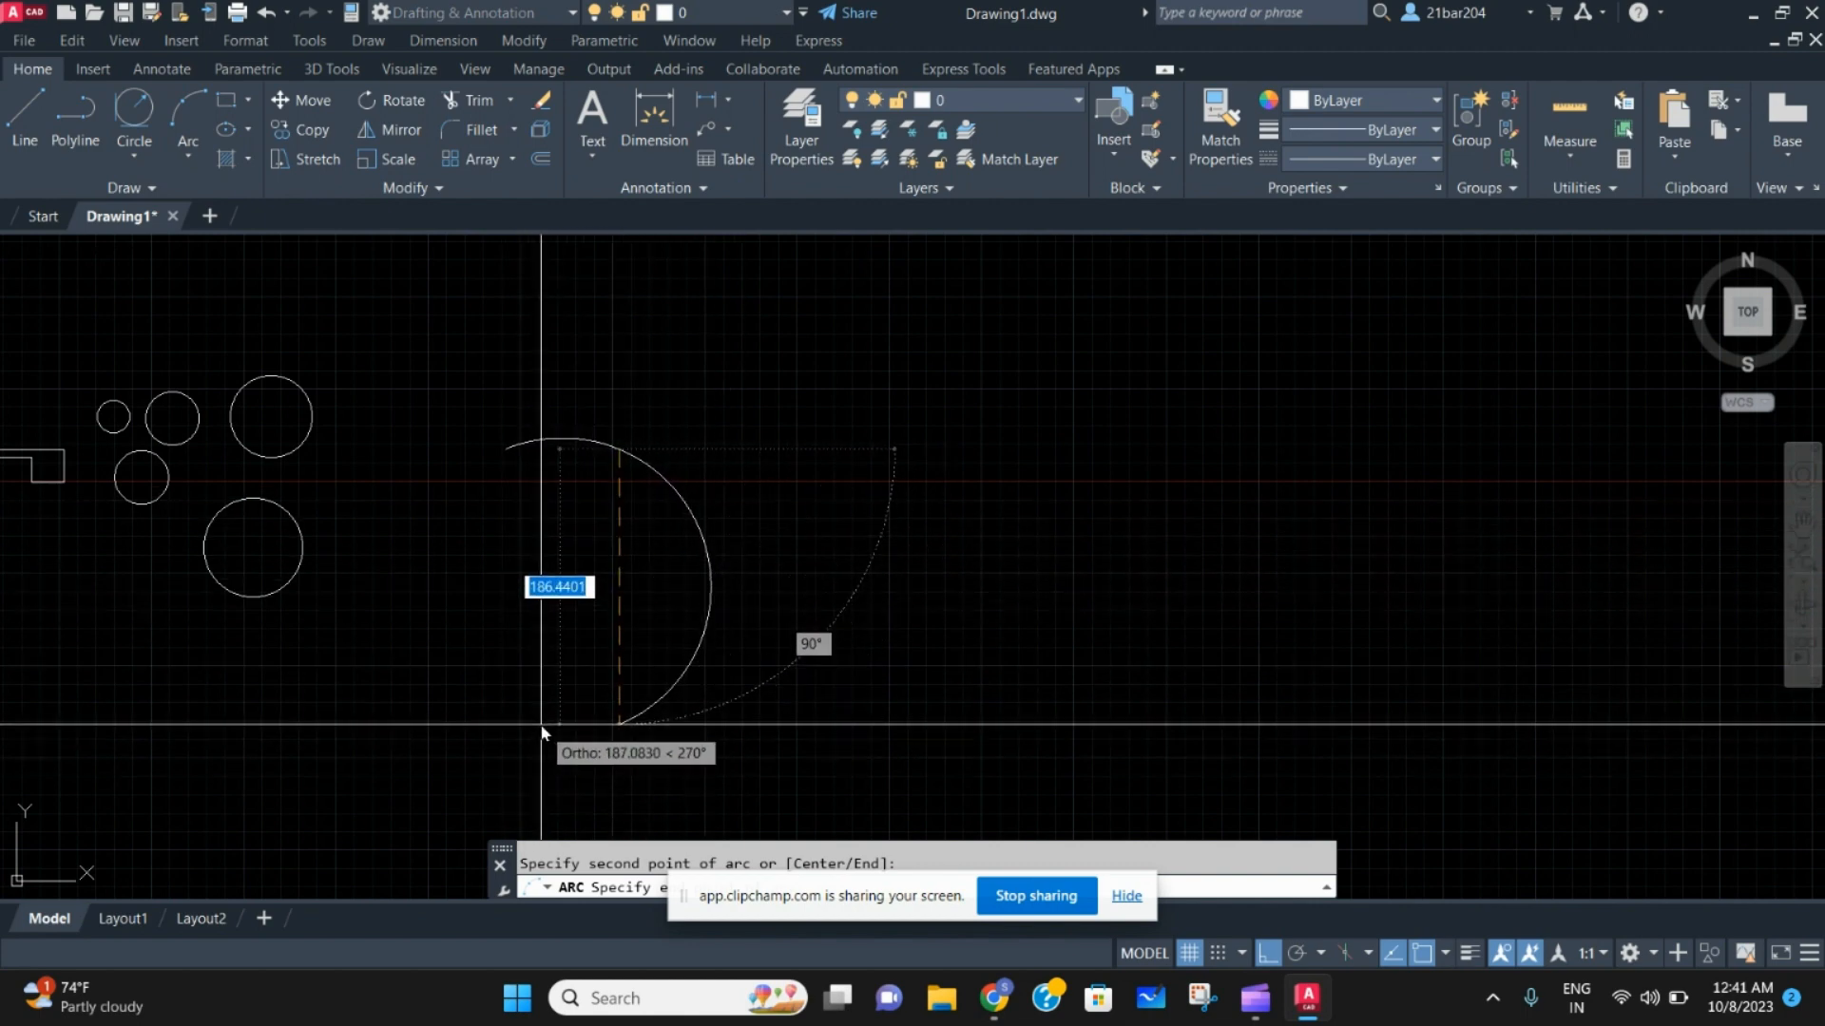
{"action": "left_click", "coordinate": [538, 719]}
Select the arc with a crossing window to examine its grips, and clear the selection
{"action": "left_click", "coordinate": [651, 439]}
{"action": "left_click", "coordinate": [447, 611]}
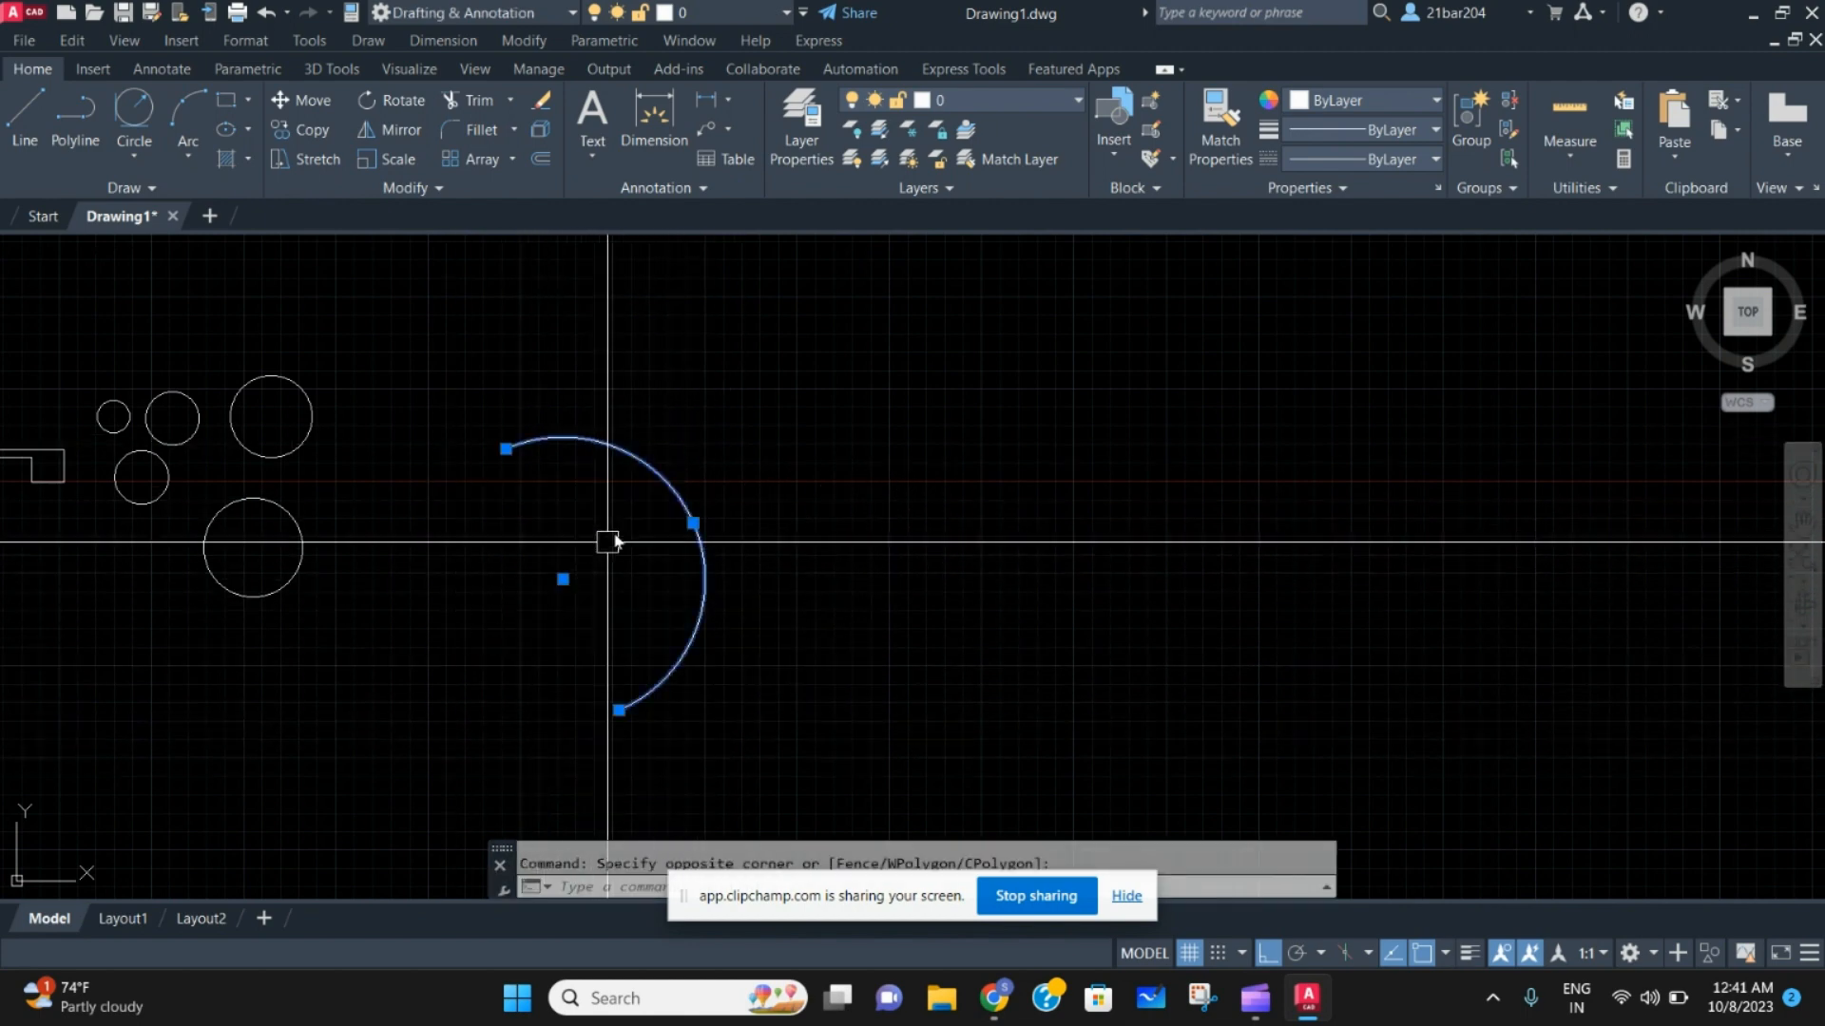
{"action": "key", "text": "Escape"}
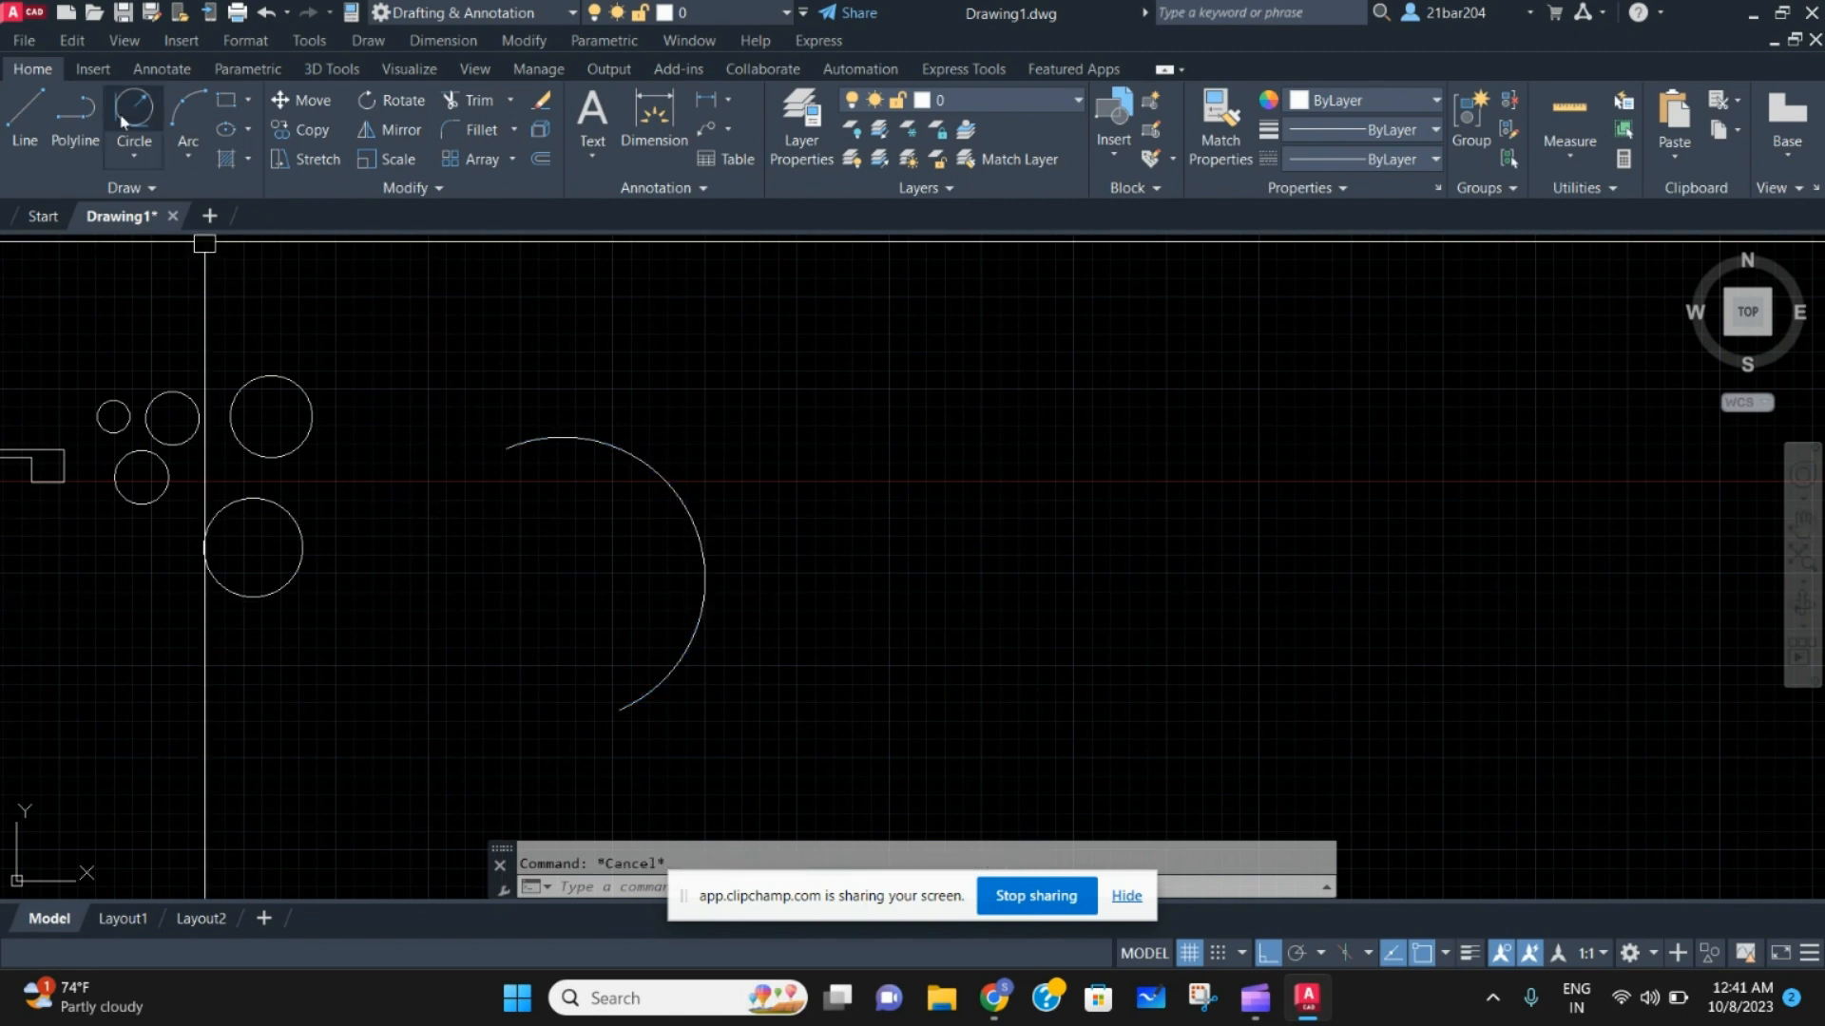
Draw a nearly square rectangle in the empty space east of the arc by picking two opposite corners
{"action": "left_click", "coordinate": [188, 145]}
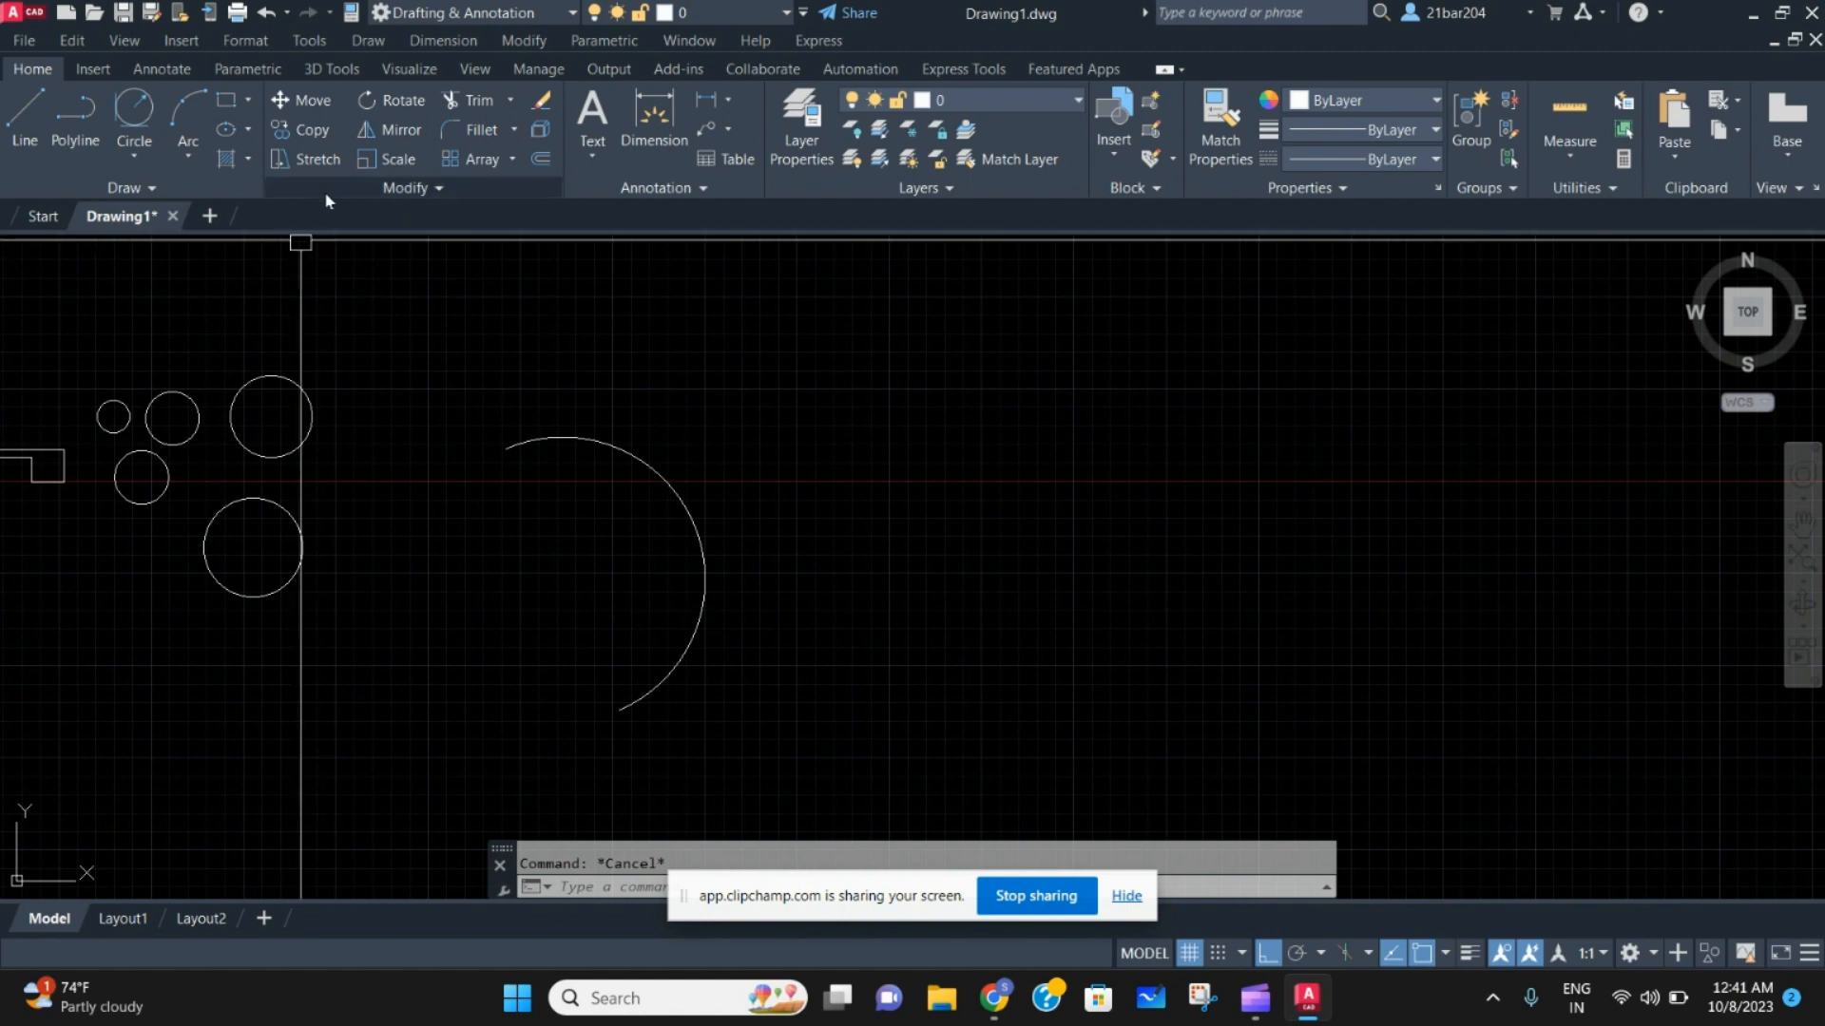
{"action": "left_click", "coordinate": [233, 102]}
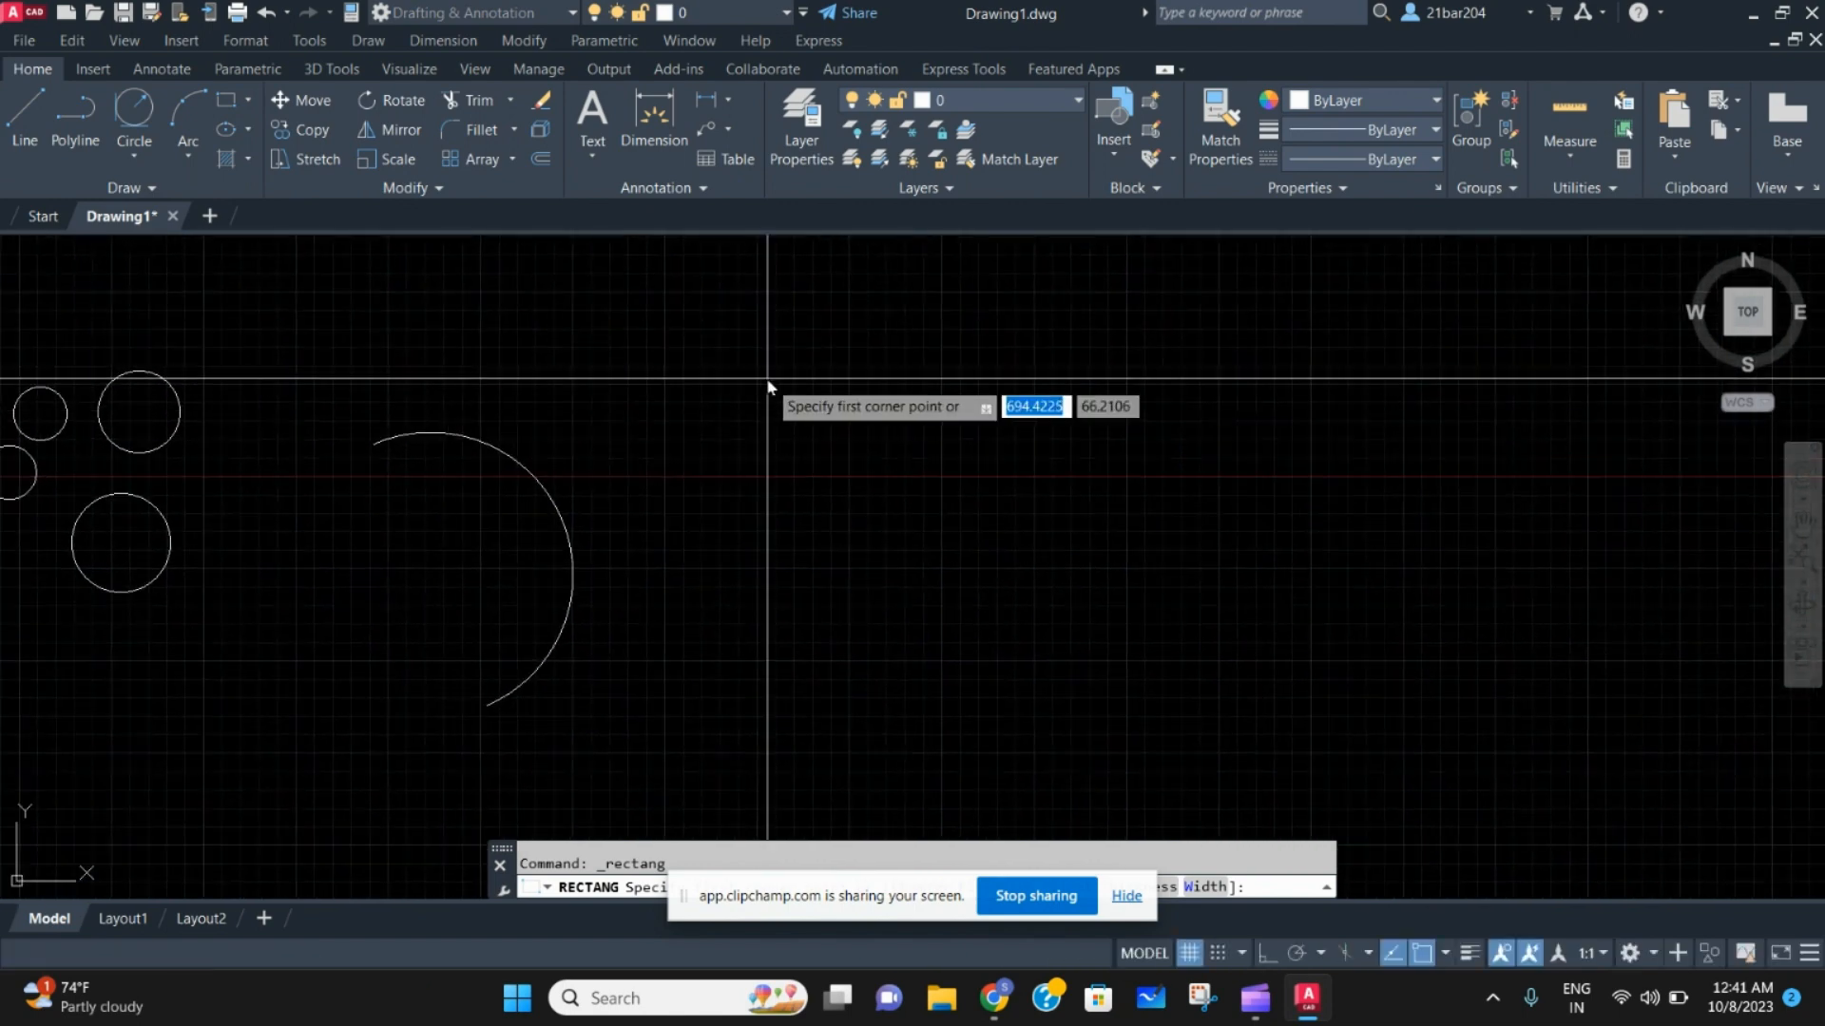
{"action": "middle_click_drag", "start_coordinate": [768, 380], "coordinate": [740, 382]}
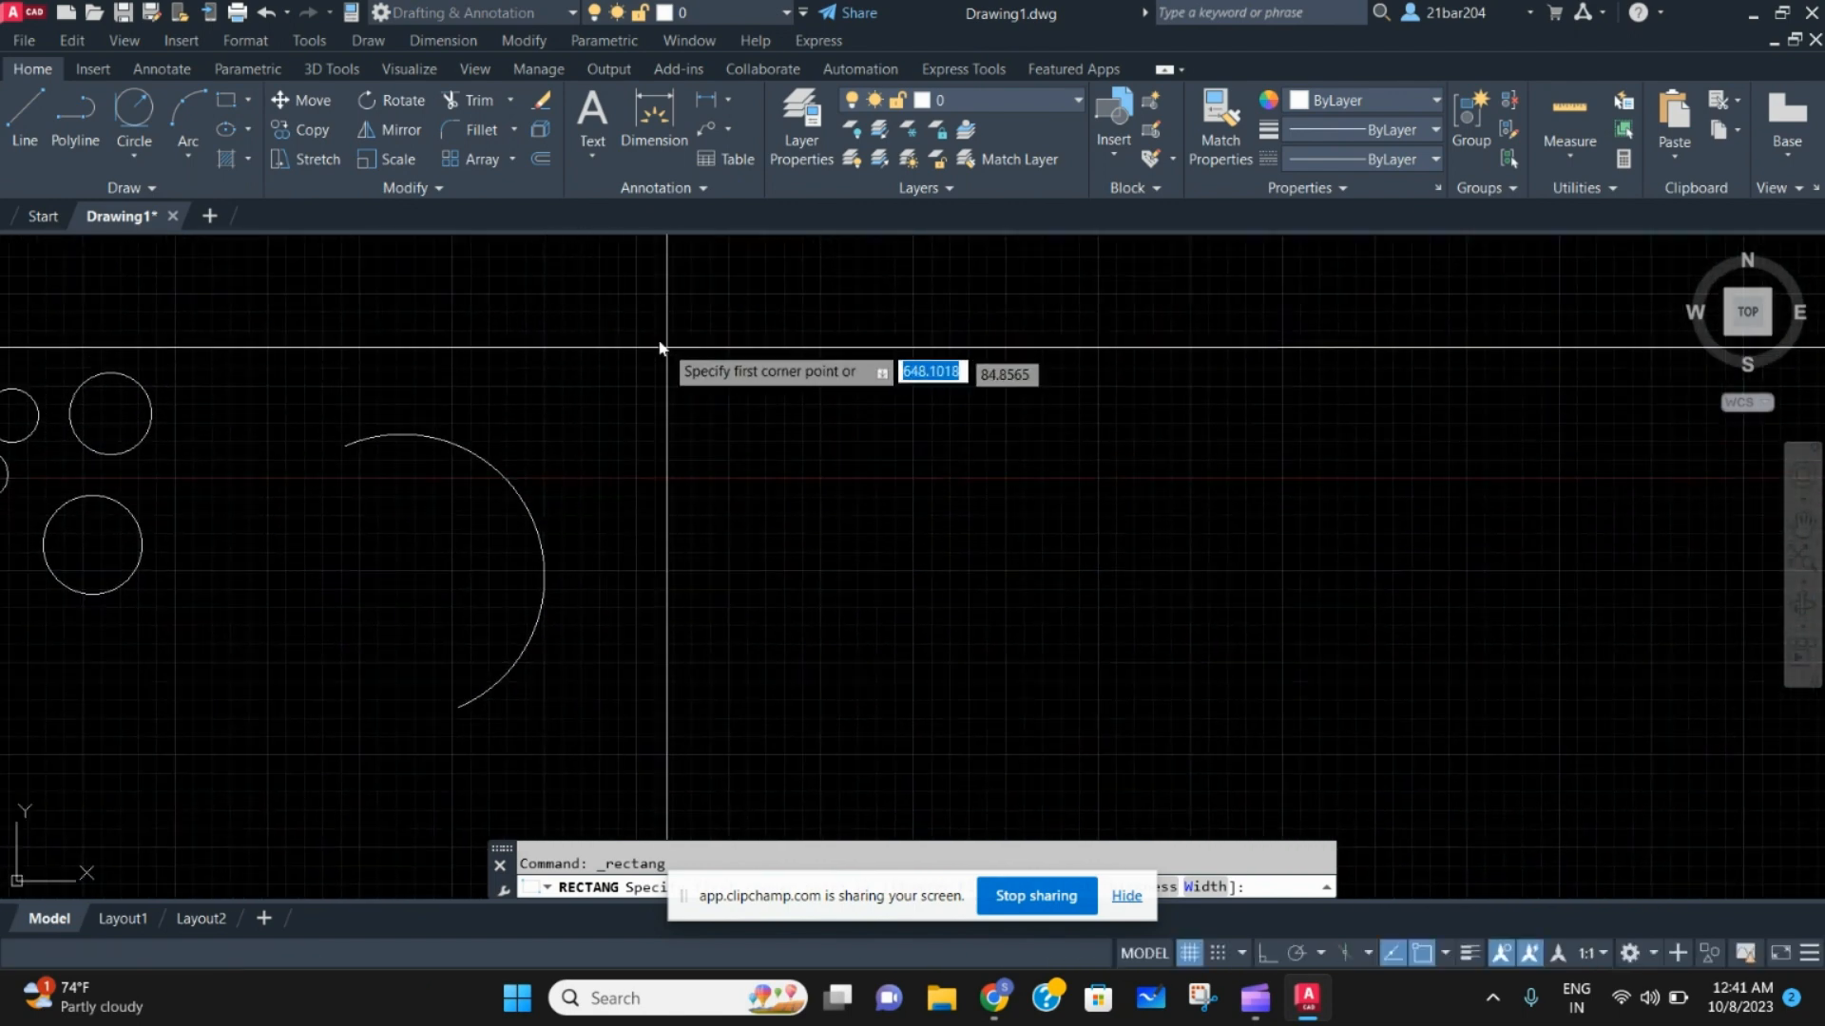
{"action": "left_click", "coordinate": [633, 381]}
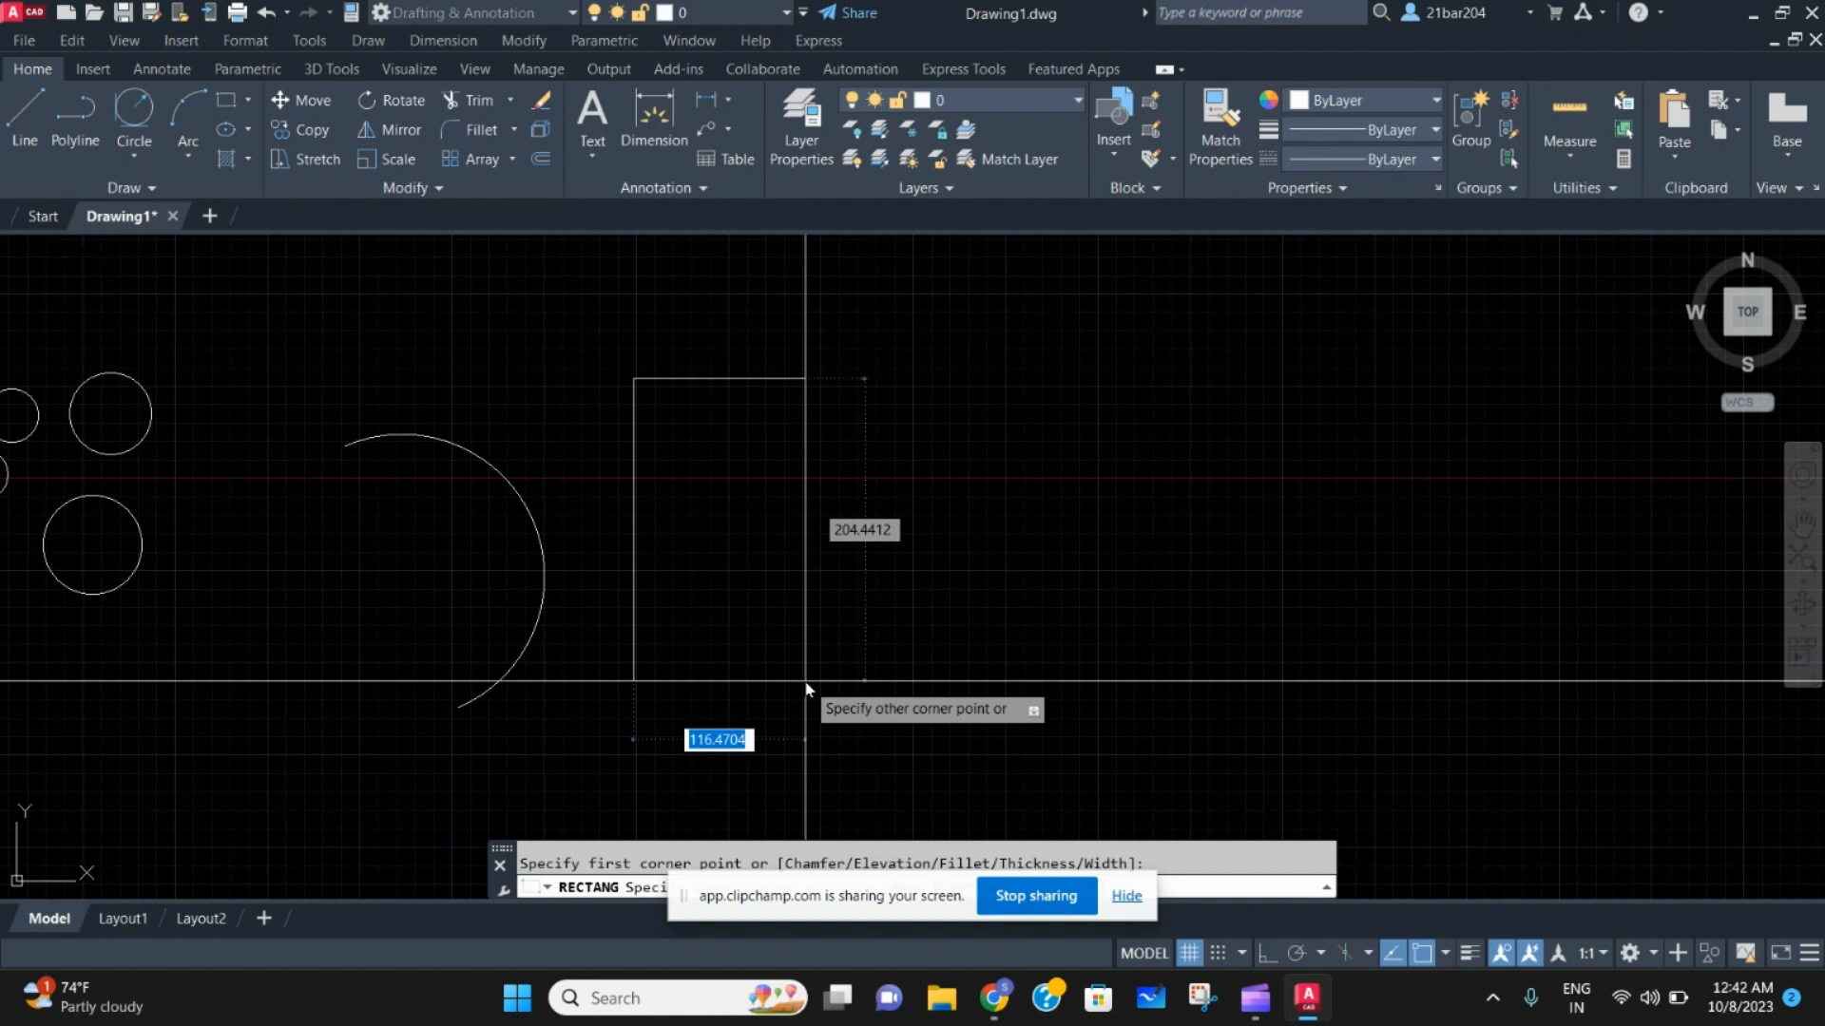
{"action": "left_click", "coordinate": [902, 653]}
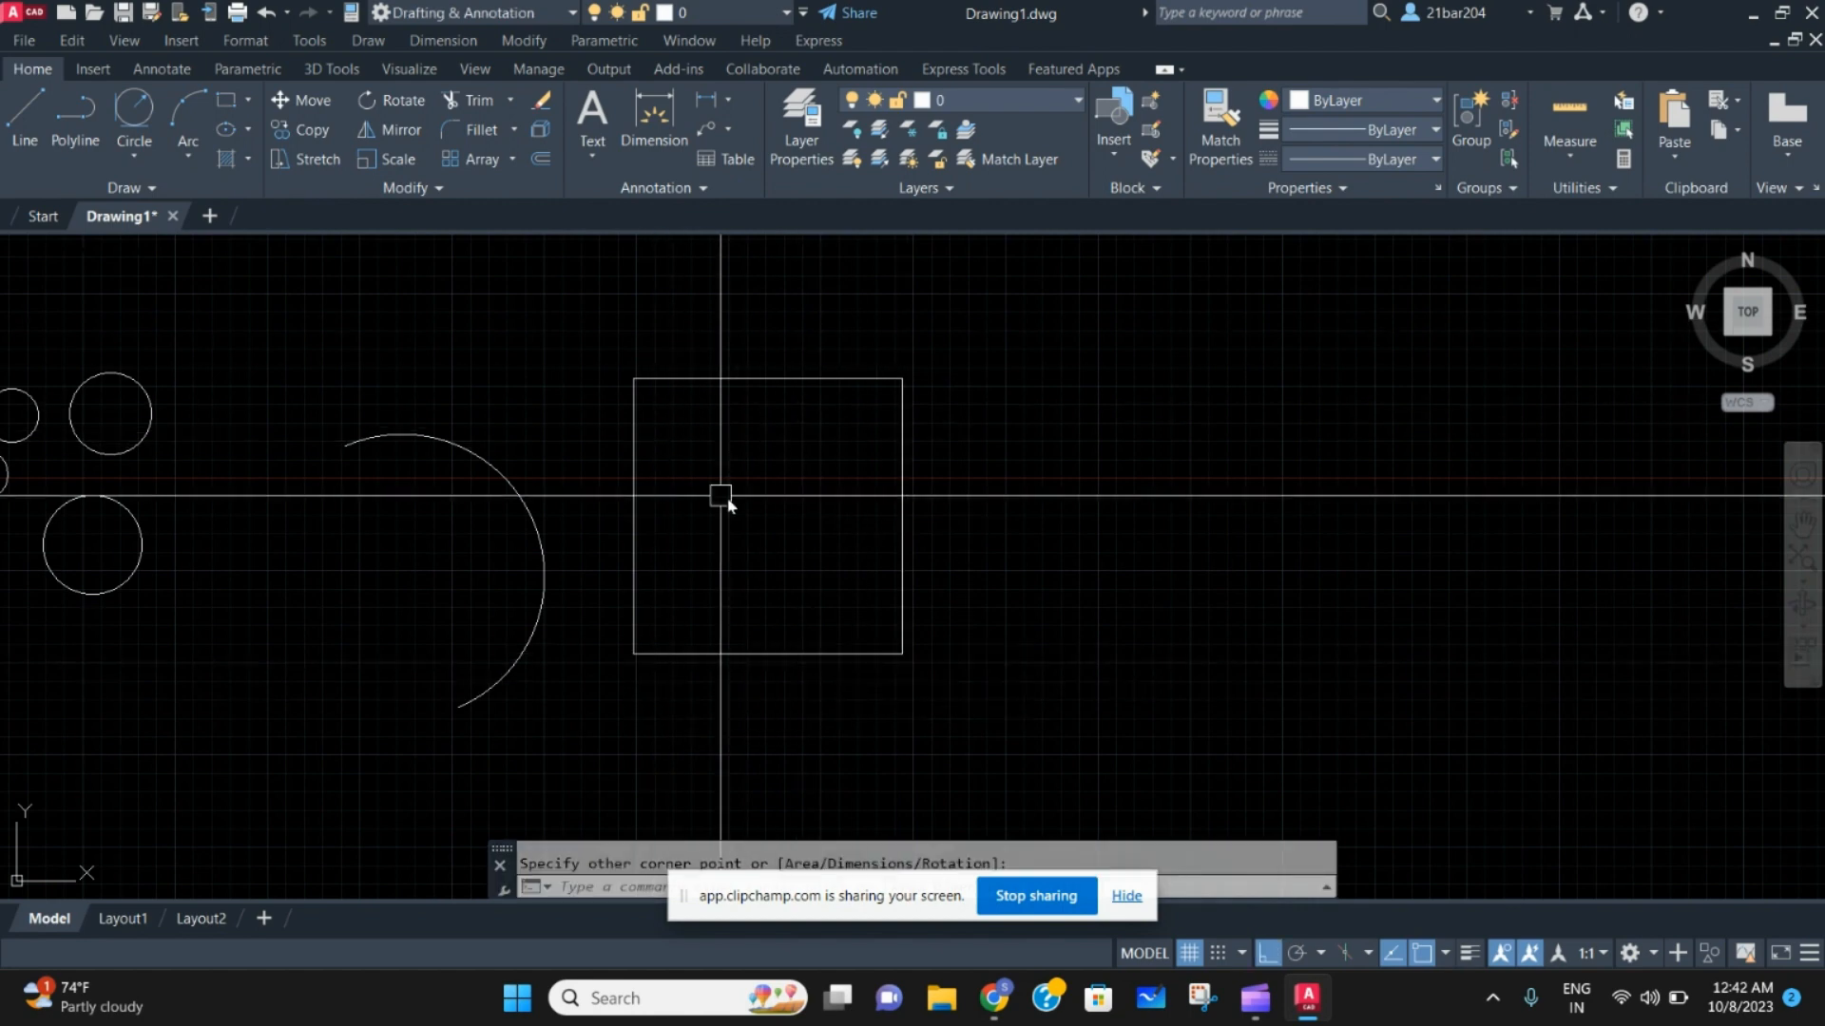
Draw an eight-sided polygon, inscribed in a circle, east of the square with its radius set straight below the centre
{"action": "scroll", "coordinate": [720, 495], "scroll_direction": "down", "scroll_amount": 2}
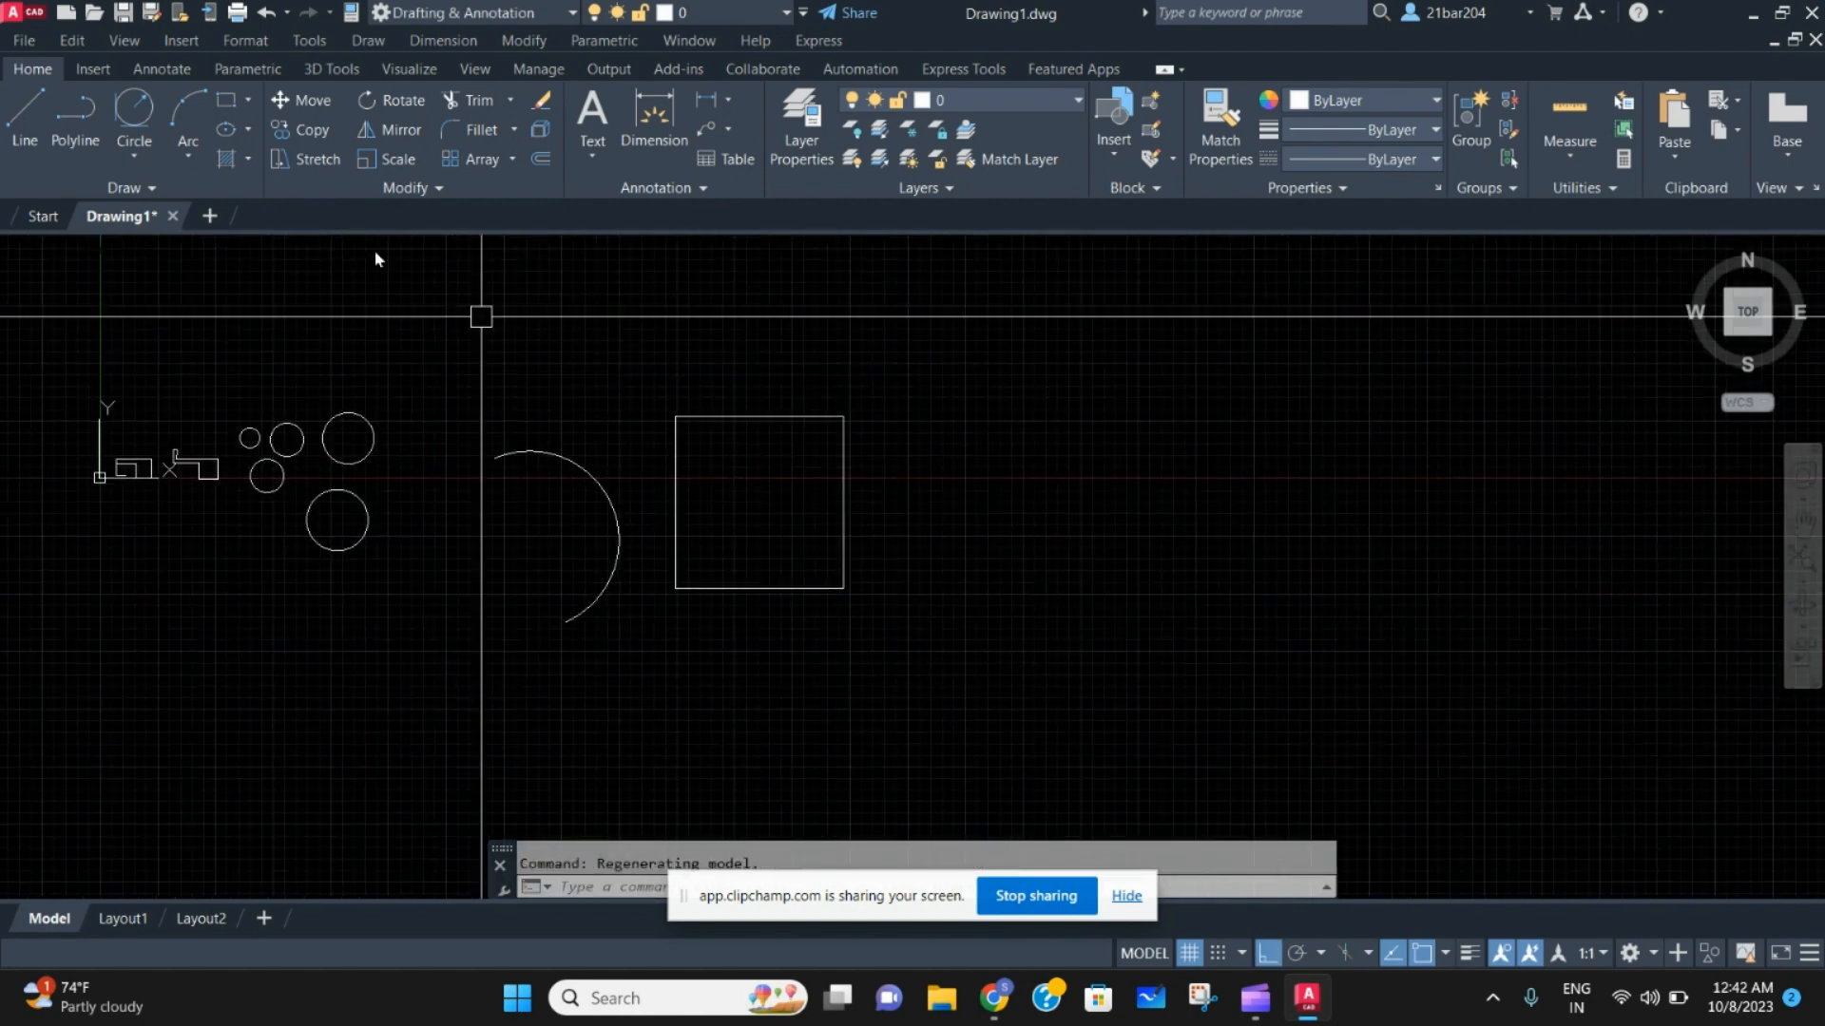
{"action": "left_click", "coordinate": [251, 101]}
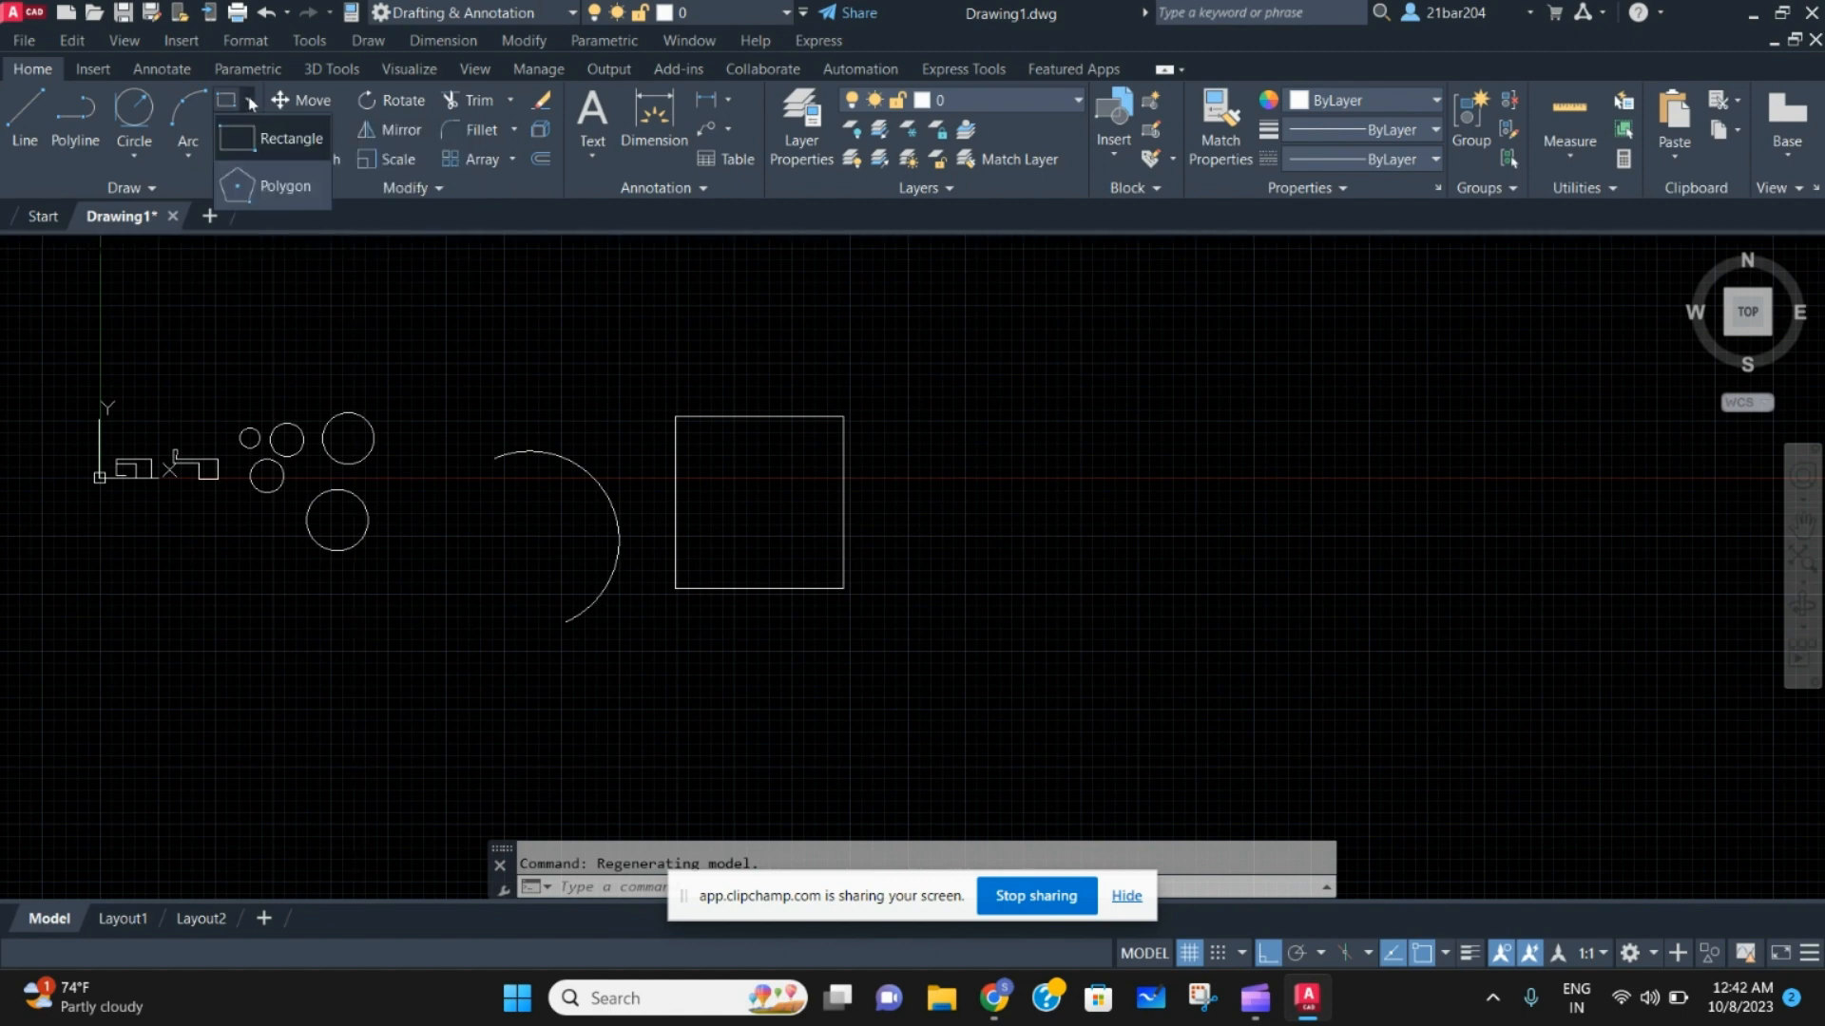
{"action": "left_click", "coordinate": [256, 185]}
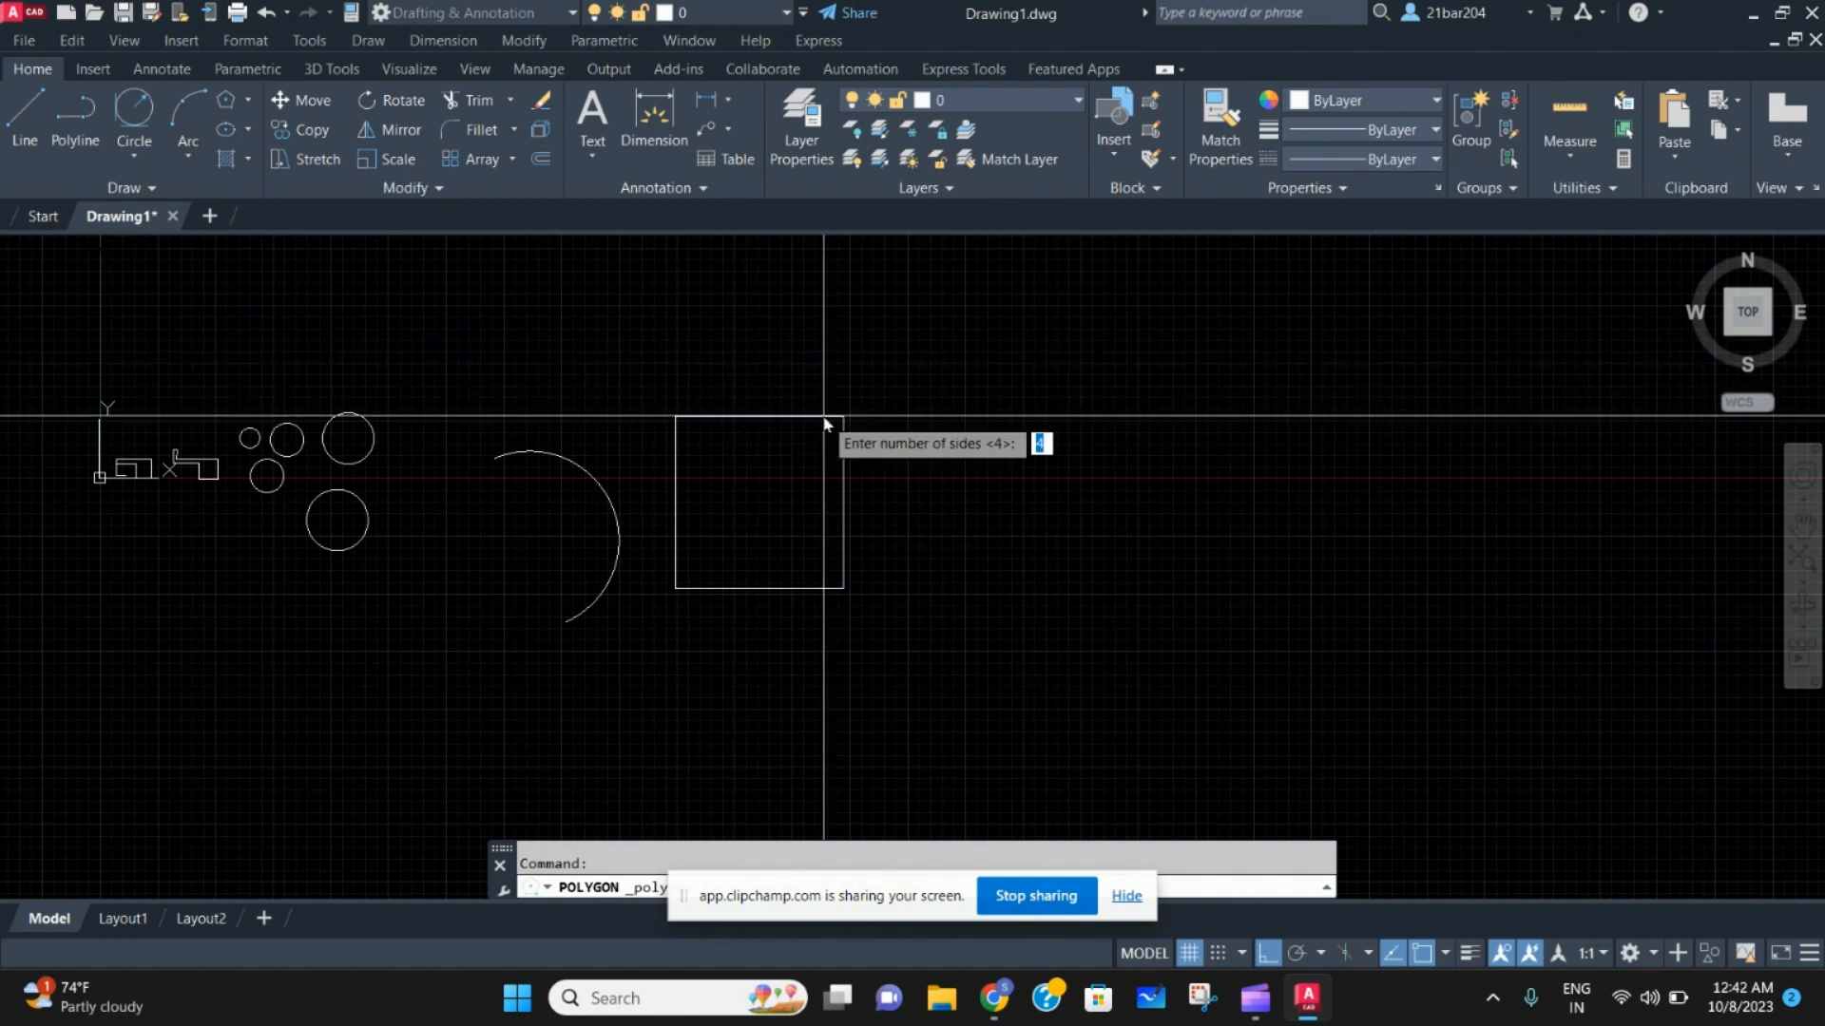
{"action": "middle_click_drag", "start_coordinate": [919, 417], "coordinate": [436, 381]}
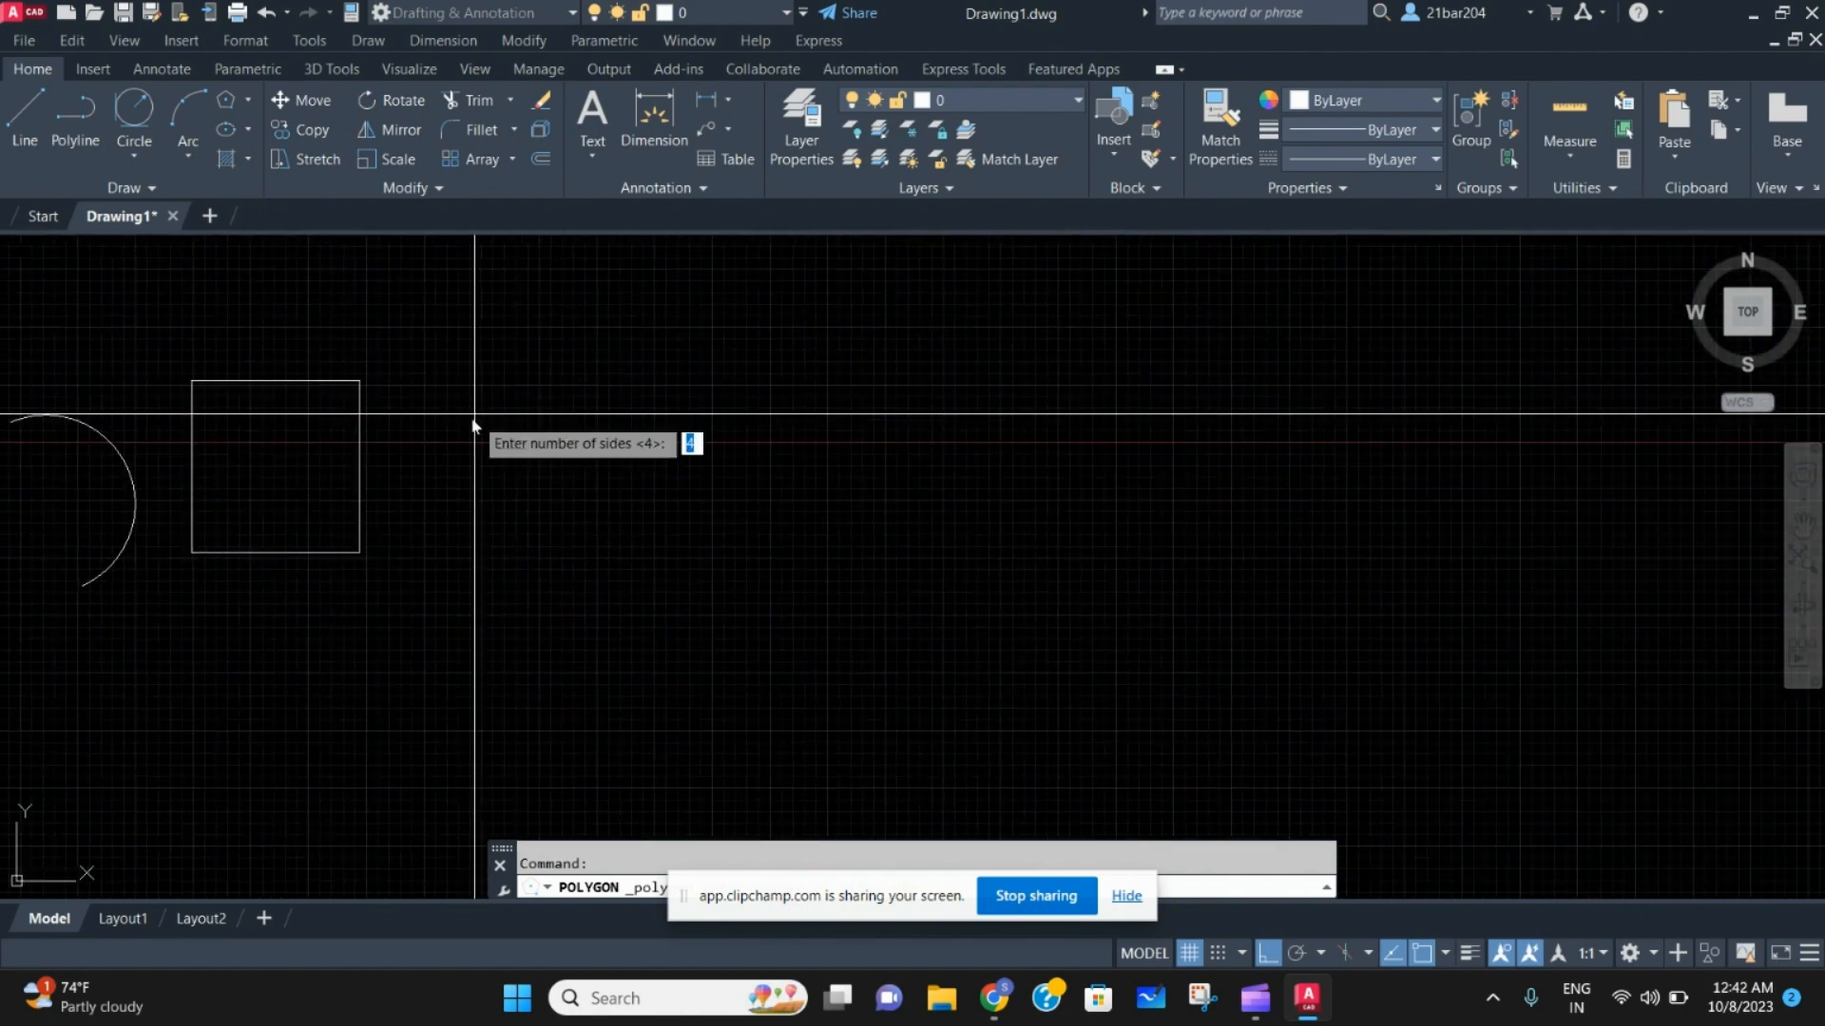
{"action": "middle_click_drag", "start_coordinate": [437, 461], "coordinate": [439, 491]}
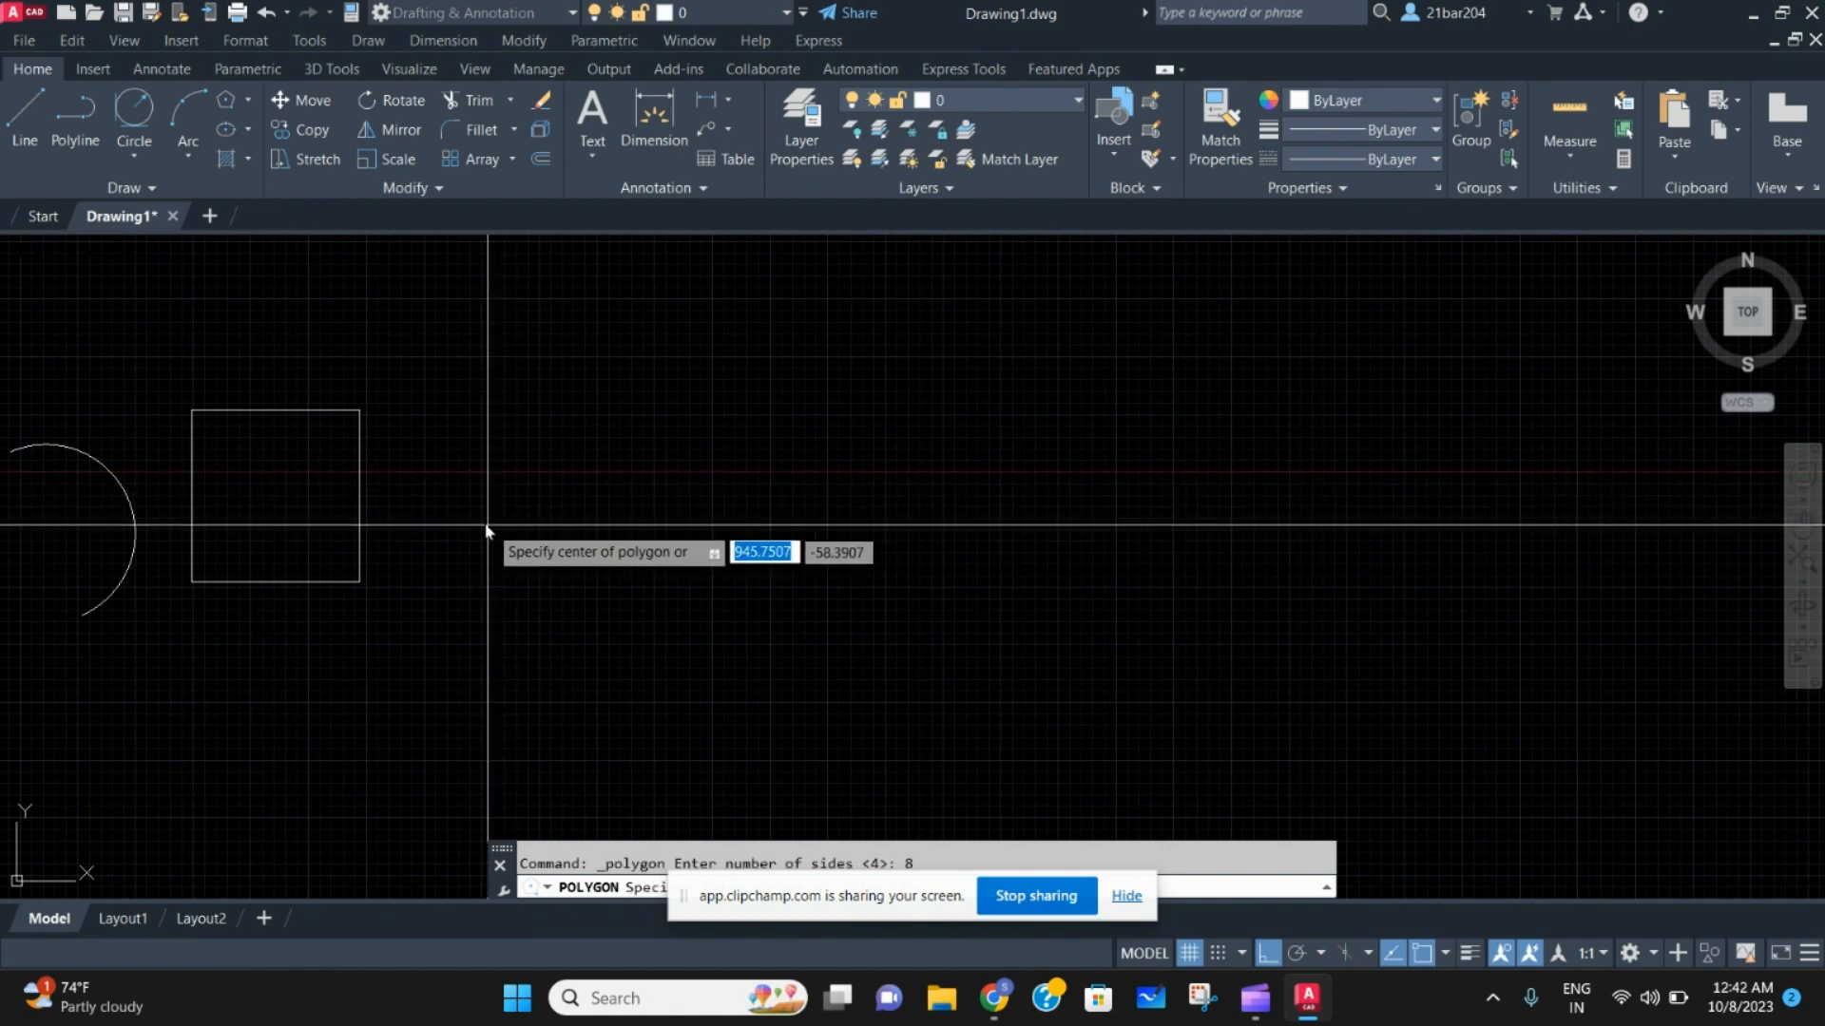
{"action": "left_click", "coordinate": [550, 536]}
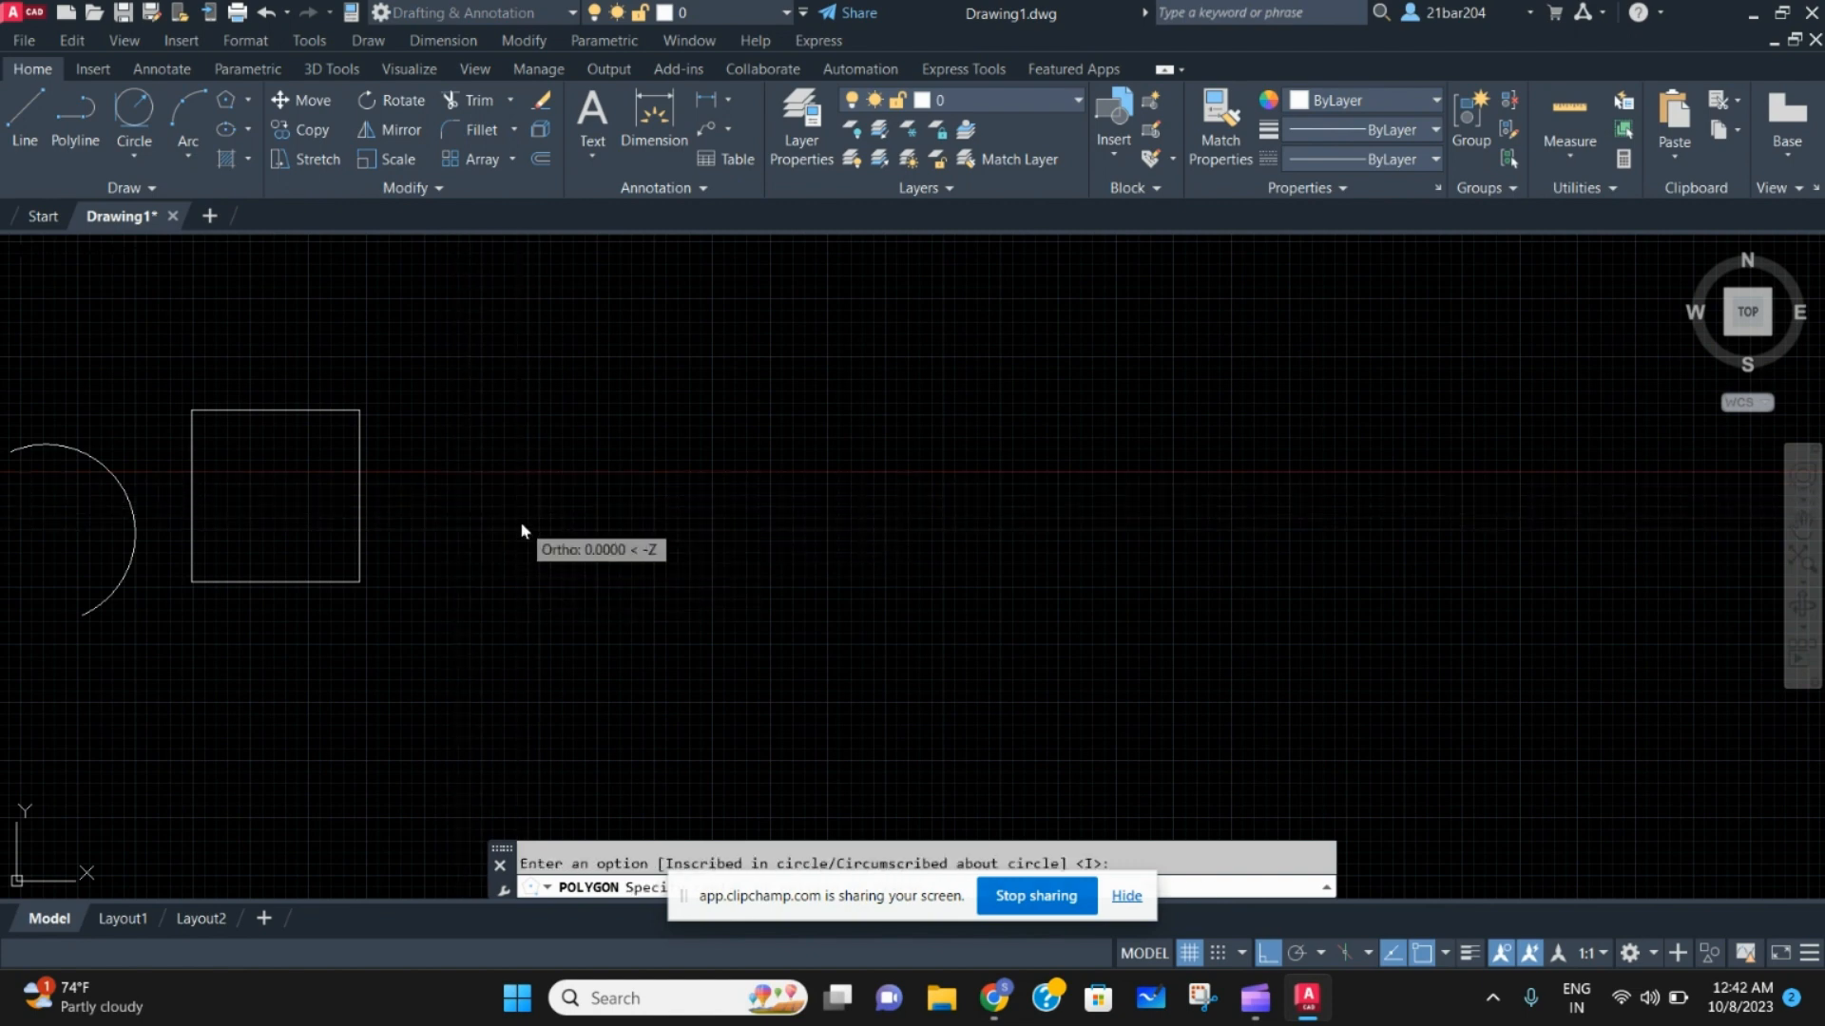
{"action": "key", "text": "Return"}
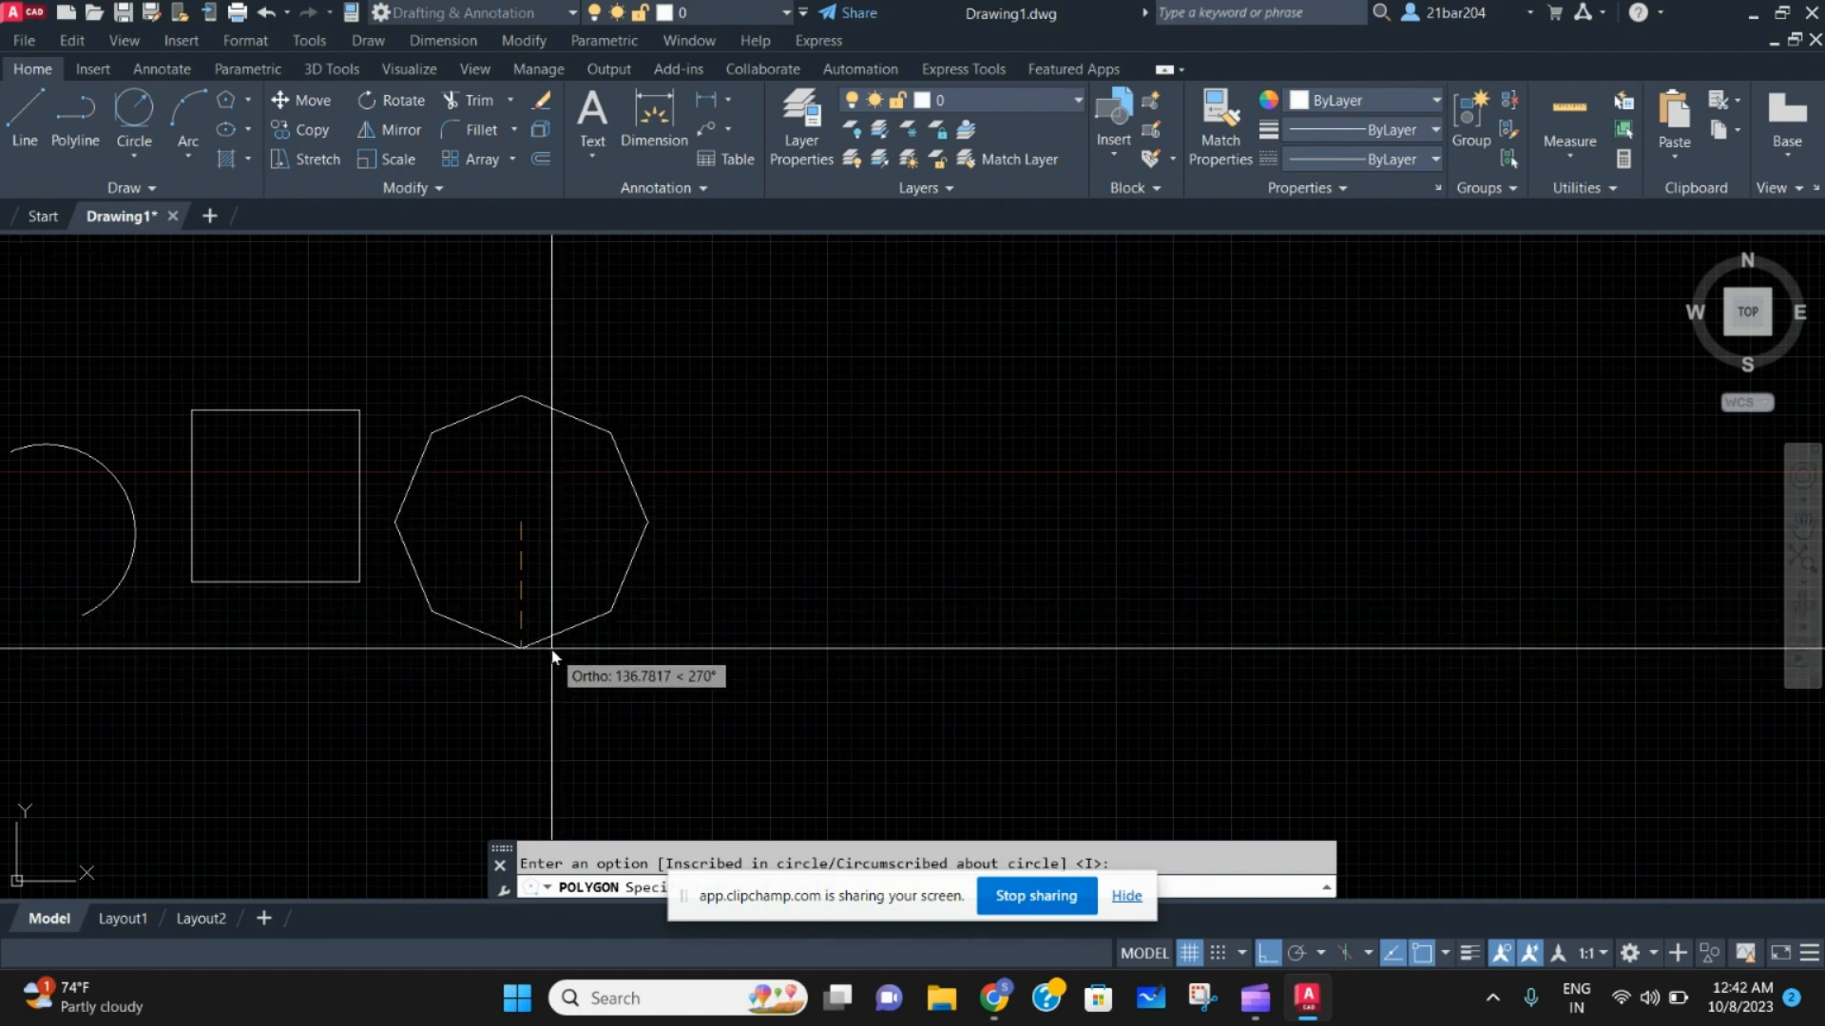
{"action": "left_click", "coordinate": [553, 640]}
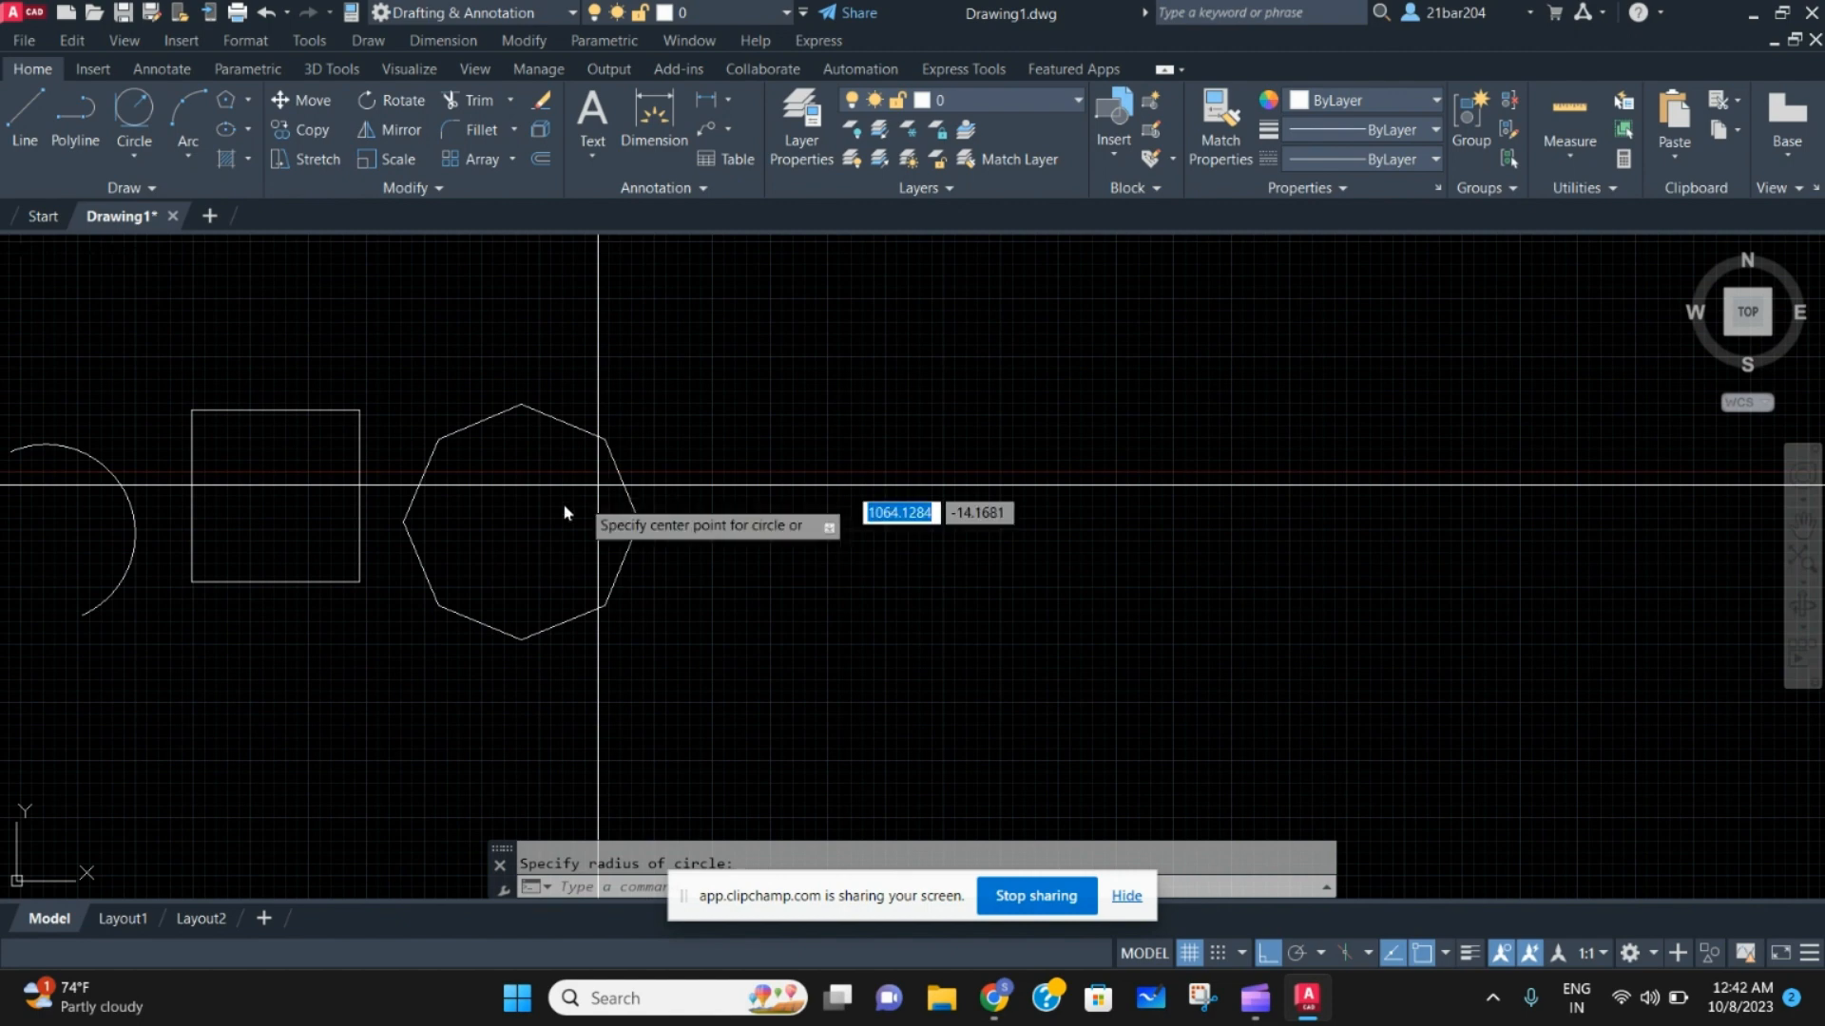
Try a circle centred on the inscribed octagon to compare it with the octagon's vertices, and cancel it
{"action": "left_click", "coordinate": [520, 522]}
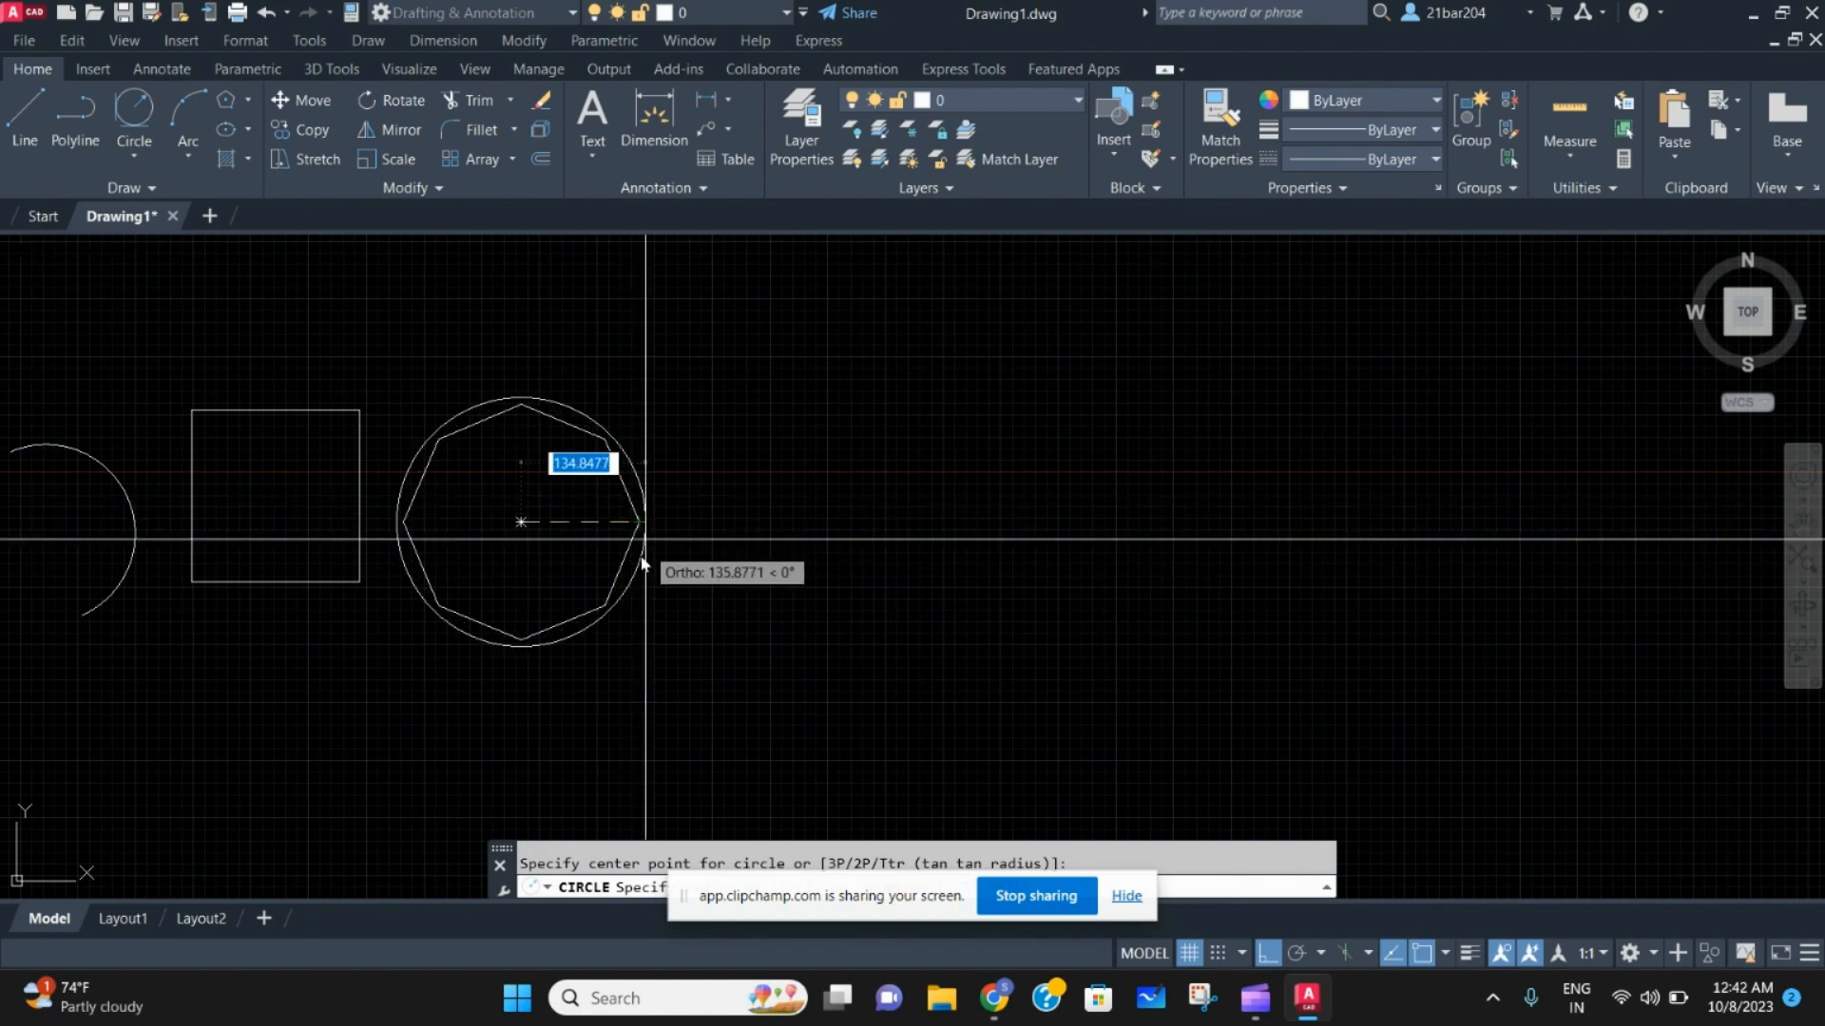
{"action": "key", "text": "Escape"}
{"action": "scroll", "coordinate": [624, 522], "scroll_direction": "down", "scroll_amount": 2}
{"action": "right_click", "coordinate": [548, 494]}
{"action": "left_click", "coordinate": [610, 404]}
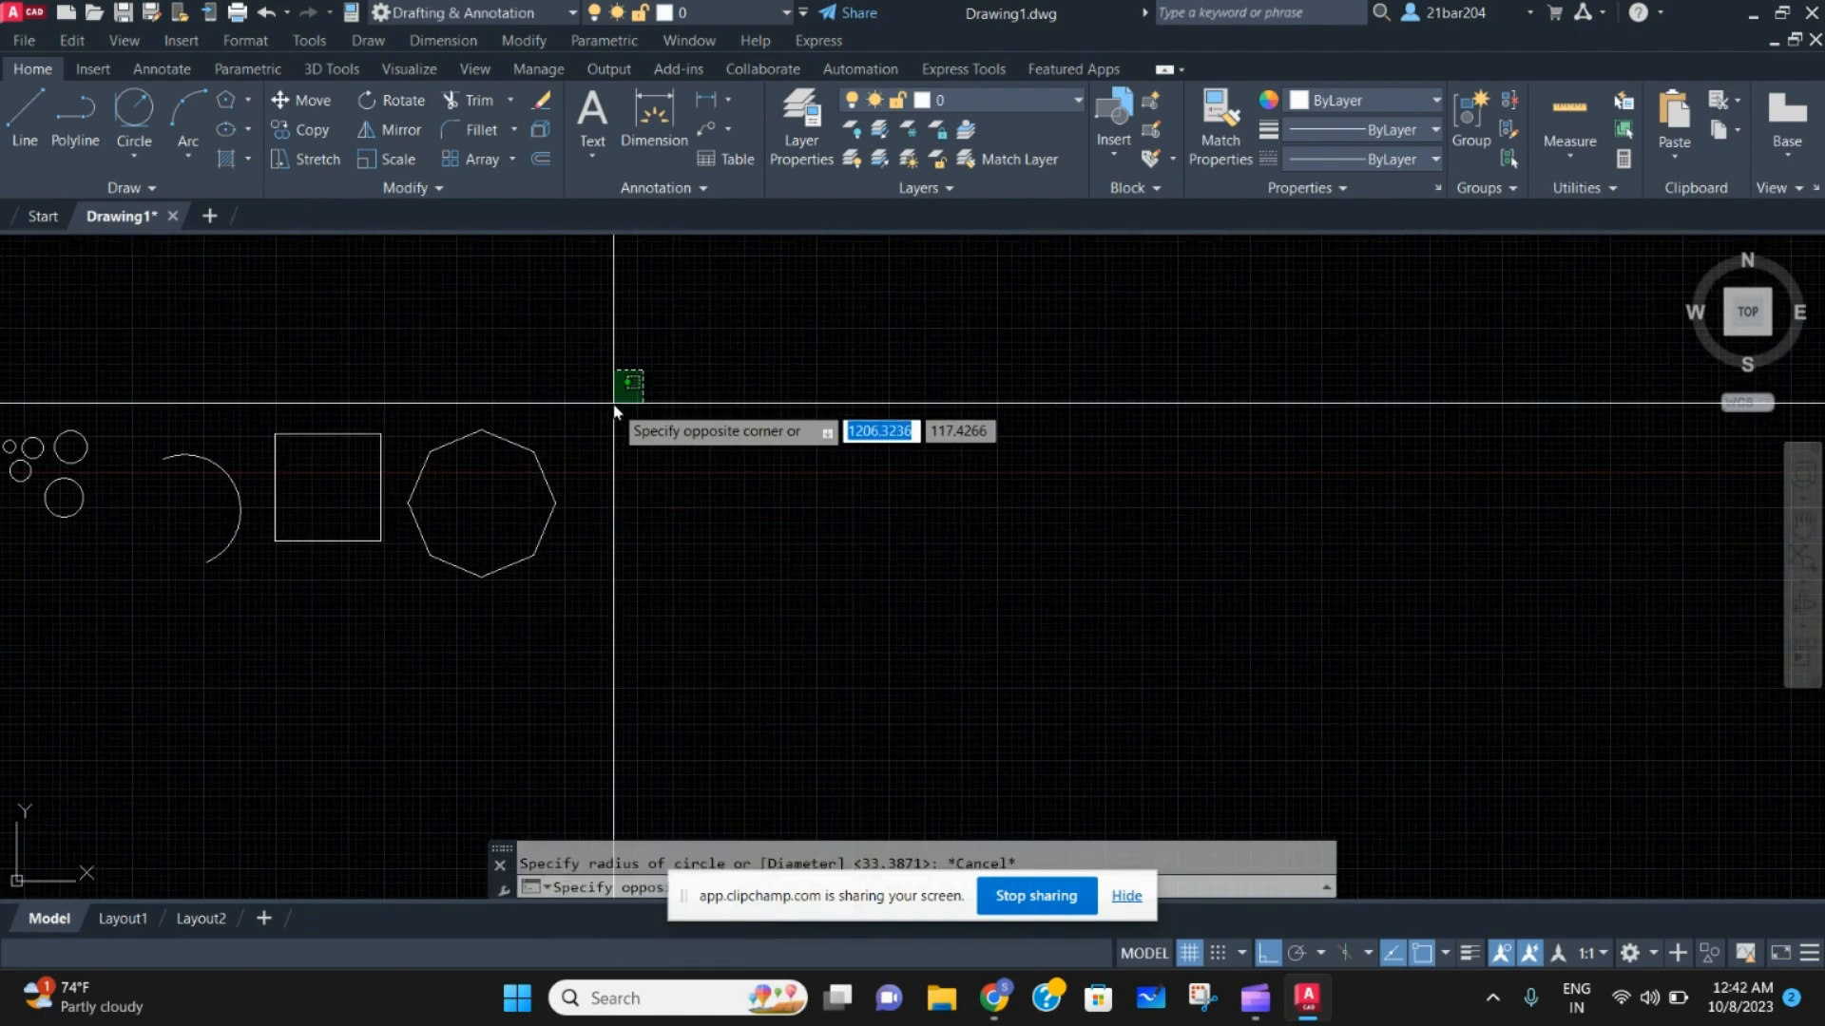
Draw a second eight-sided polygon, circumscribed about a circle, east of the first octagon with its radius set straight above the centre
{"action": "left_click", "coordinate": [226, 101]}
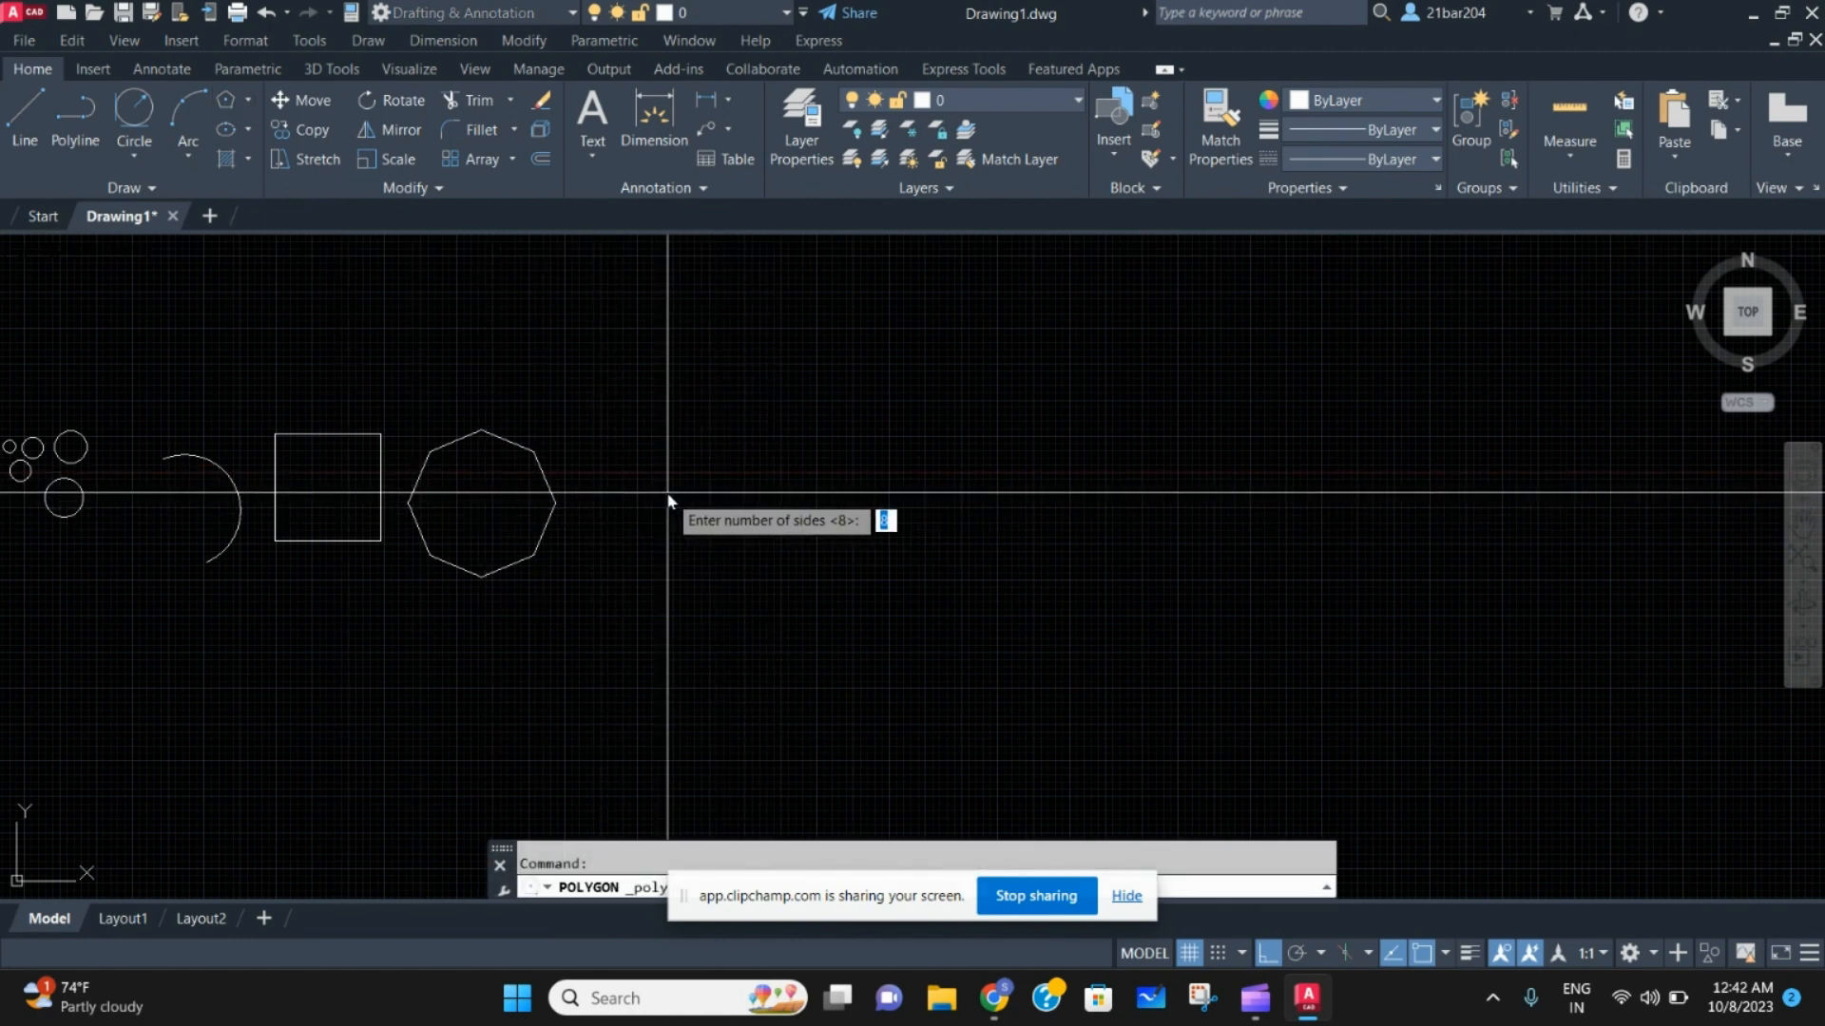
{"action": "key", "text": "Return"}
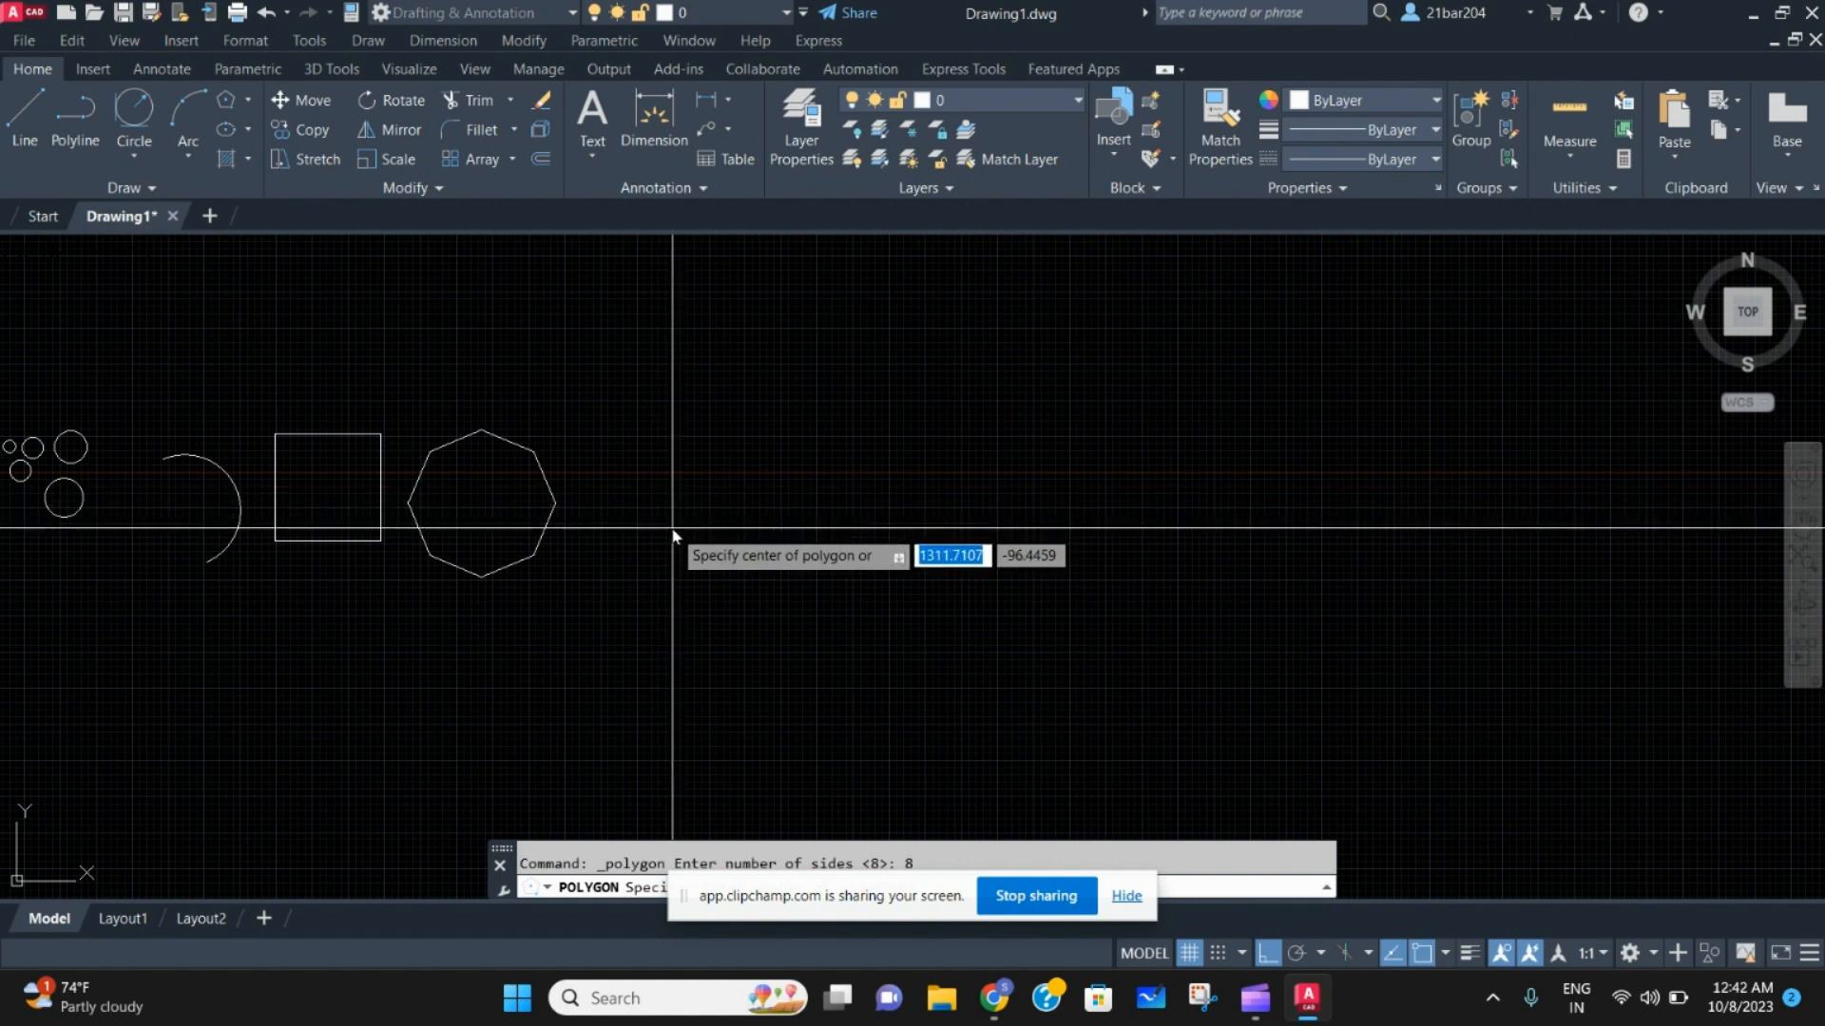
{"action": "left_click", "coordinate": [702, 504]}
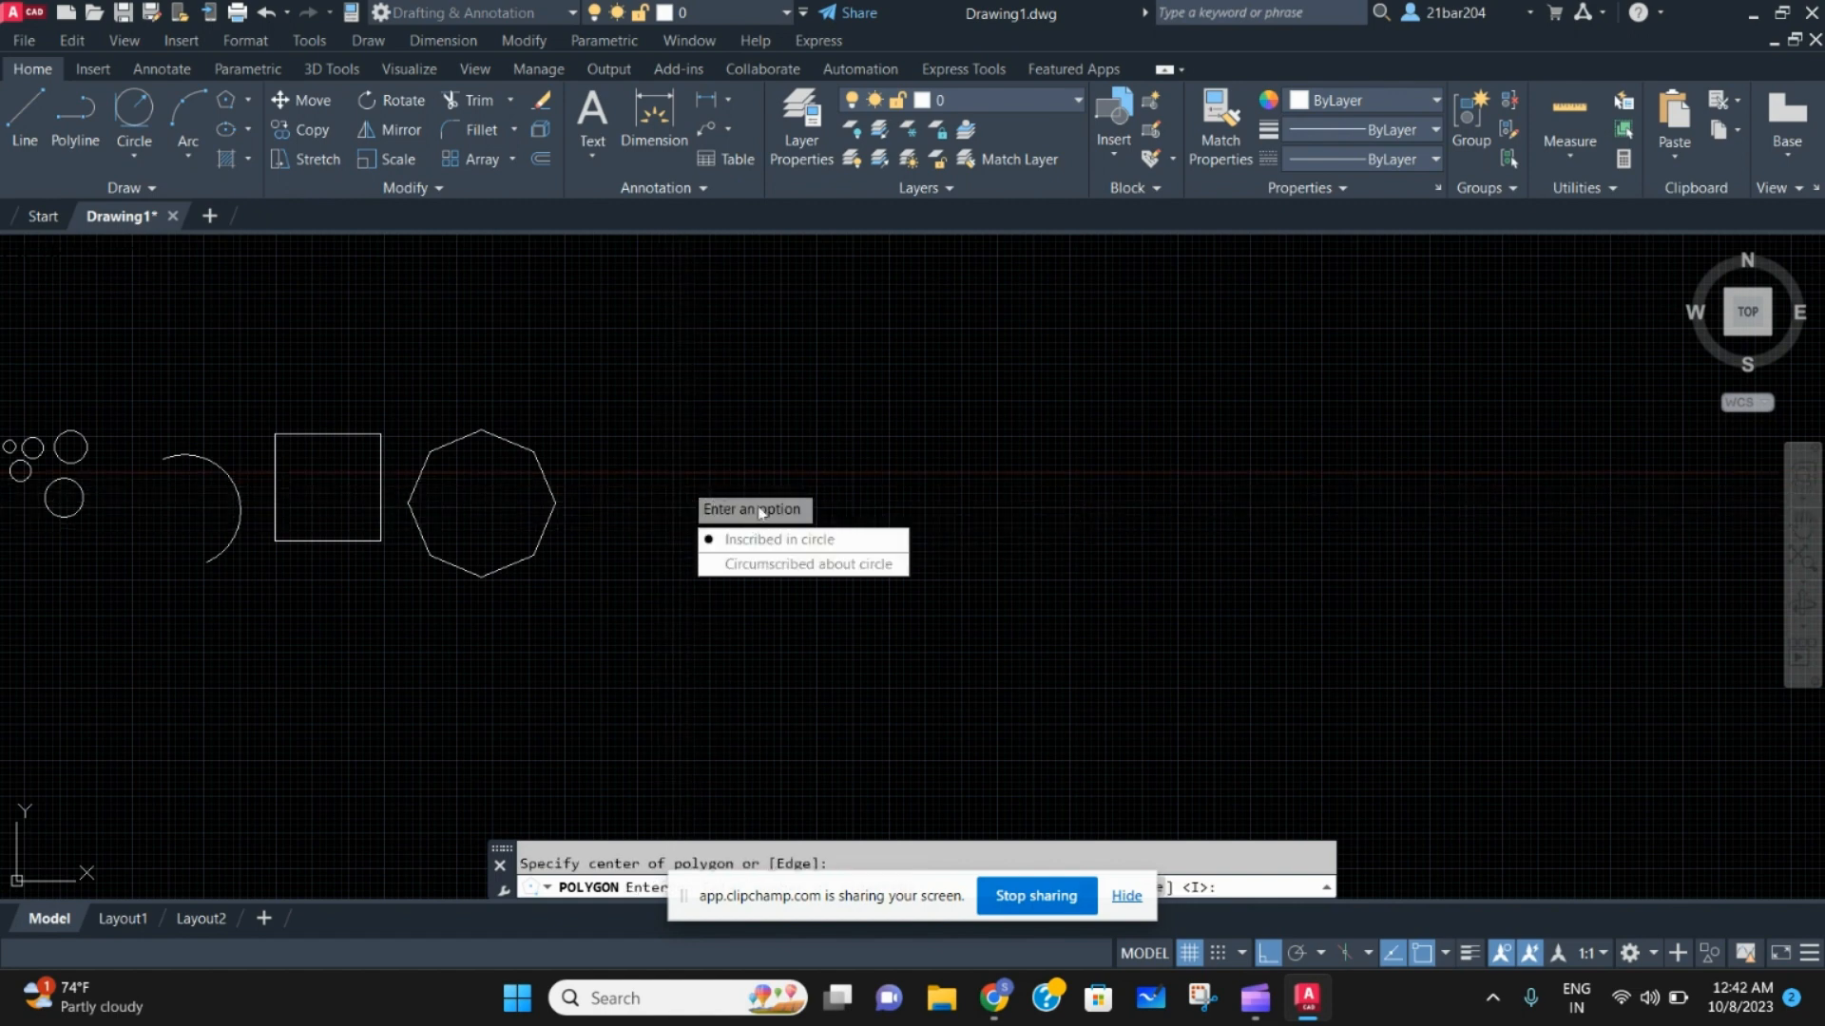
{"action": "left_click", "coordinate": [794, 570]}
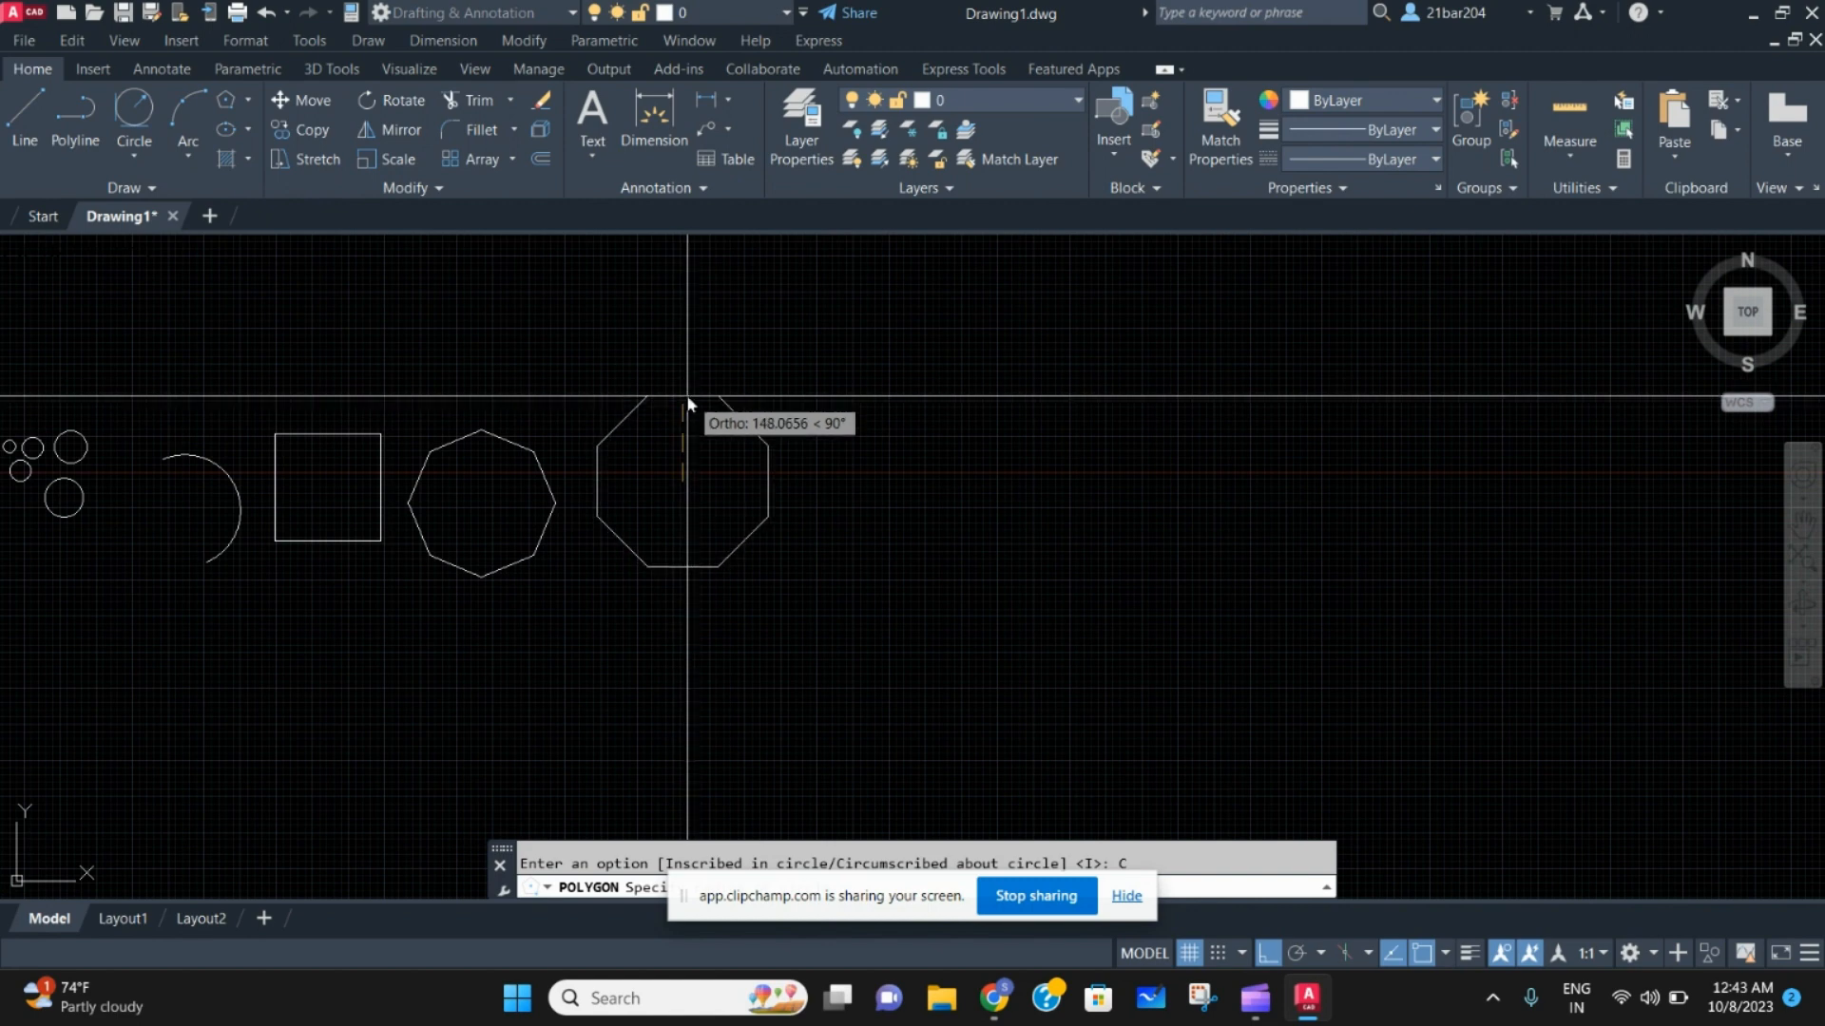
{"action": "left_click", "coordinate": [684, 408]}
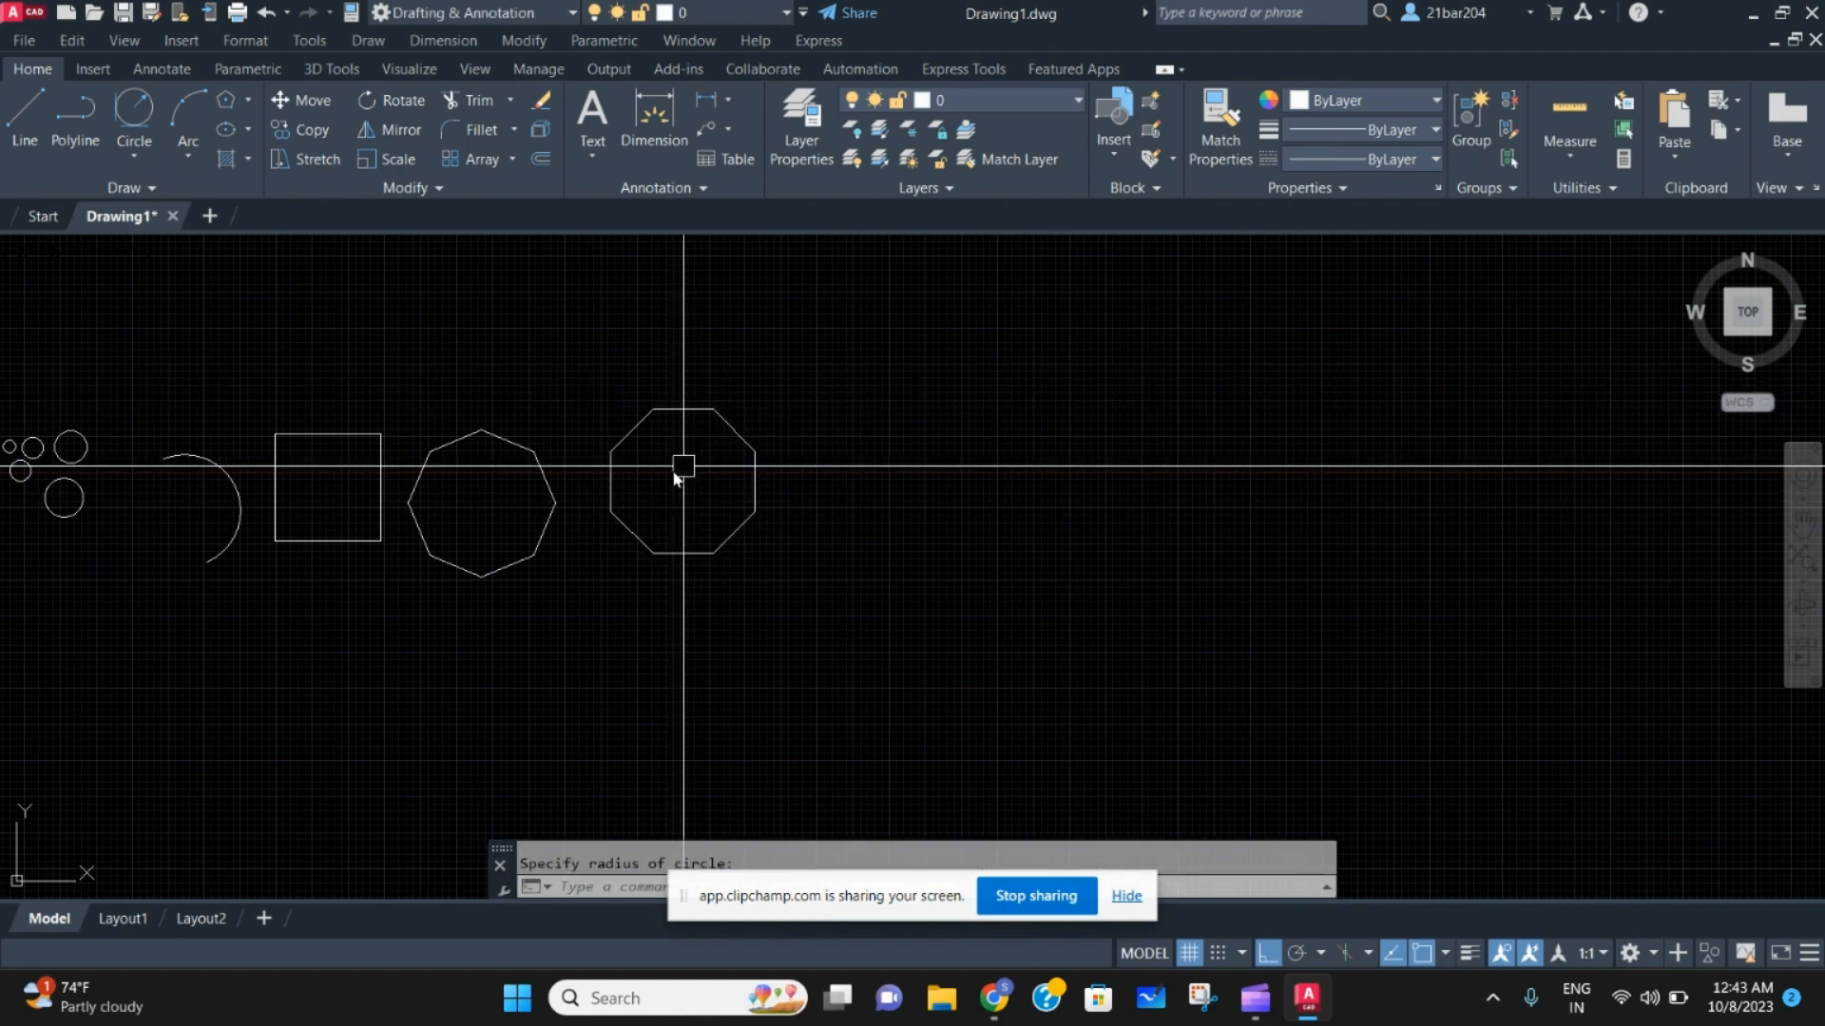
Draw a circle from the circumscribed octagon's centre with its radius reaching one of the octagon's corners
{"action": "scroll", "coordinate": [665, 496], "scroll_direction": "up", "scroll_amount": 3}
{"action": "type", "text": "c"}
{"action": "key", "text": "Return"}
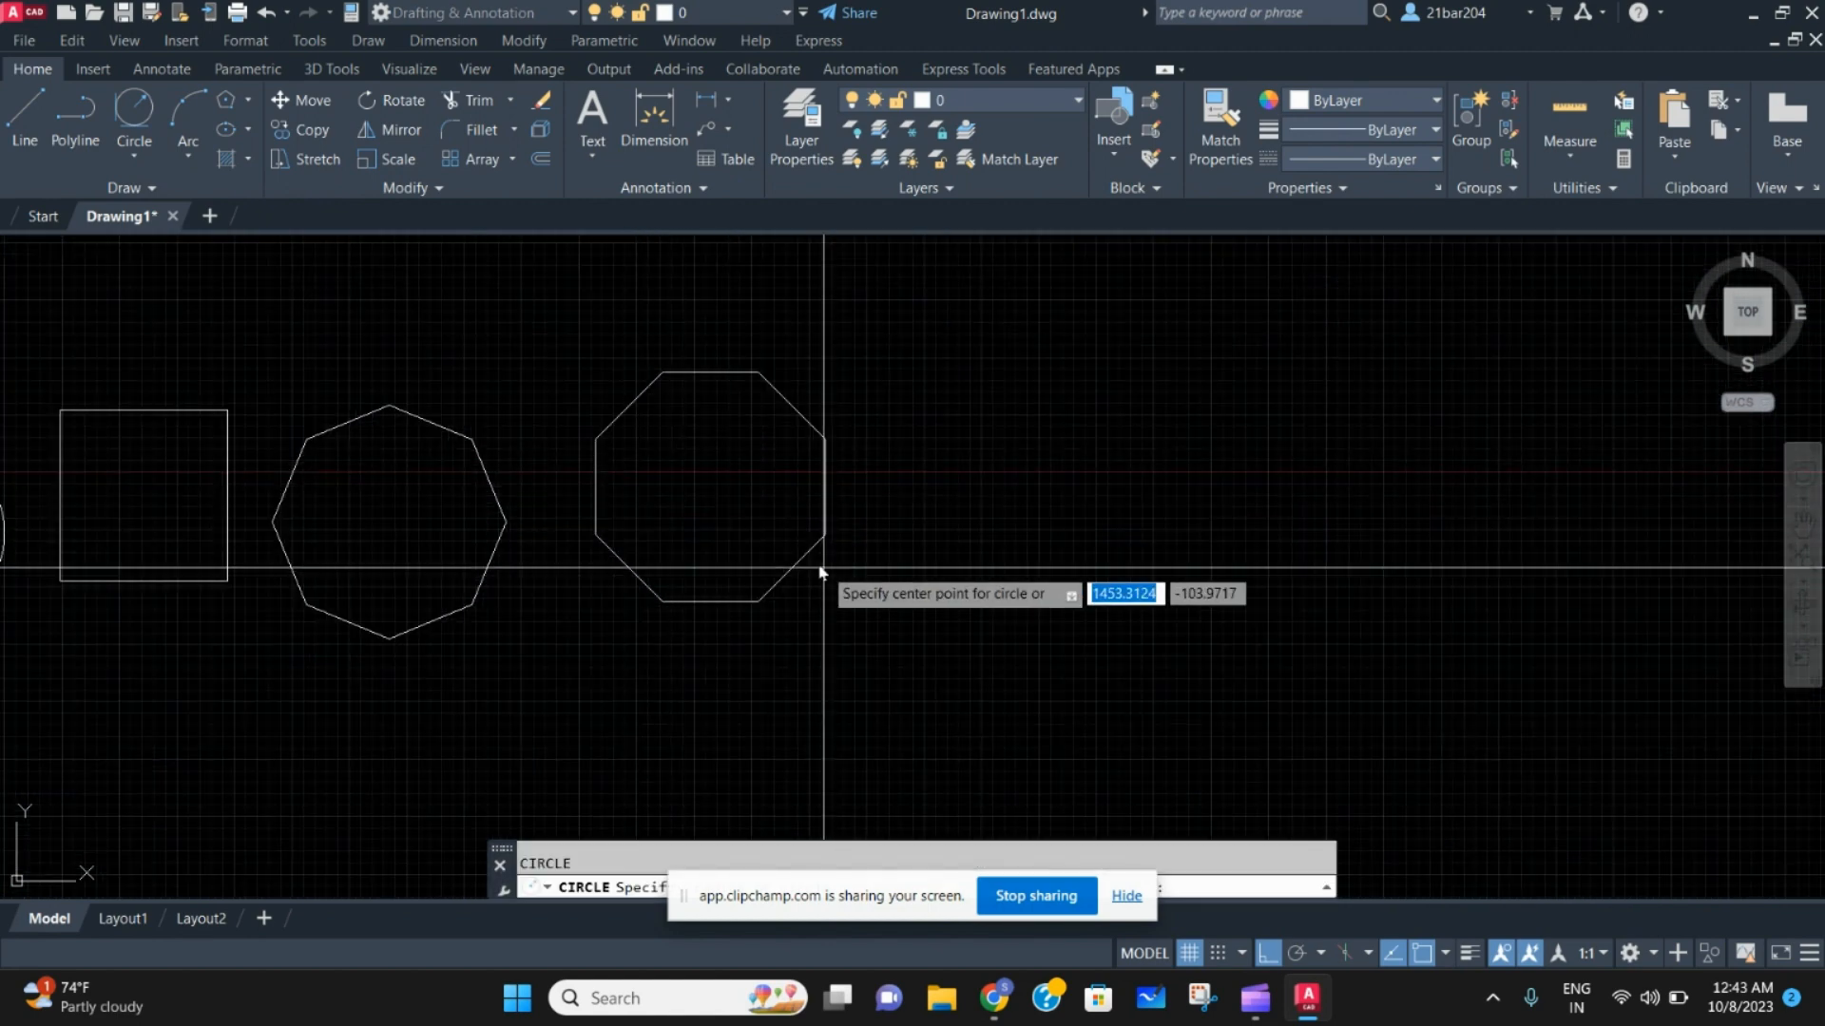
{"action": "left_click", "coordinate": [709, 487]}
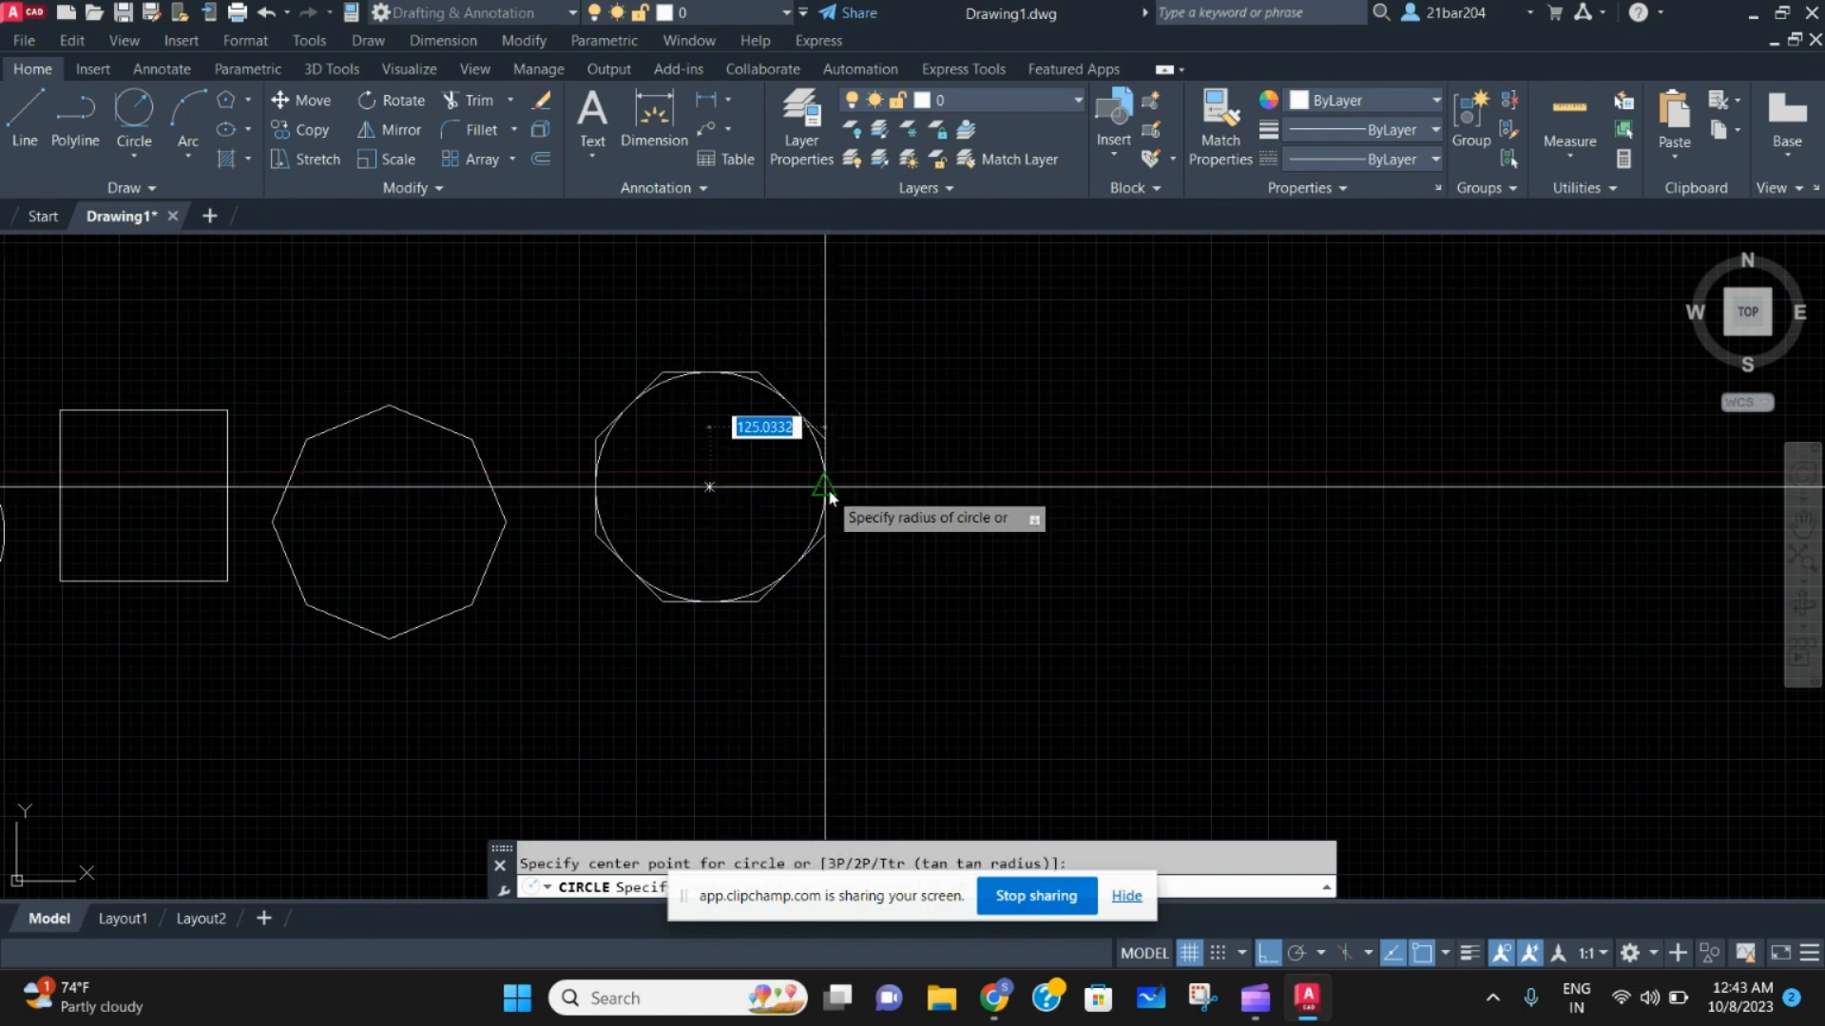
{"action": "left_click", "coordinate": [826, 440]}
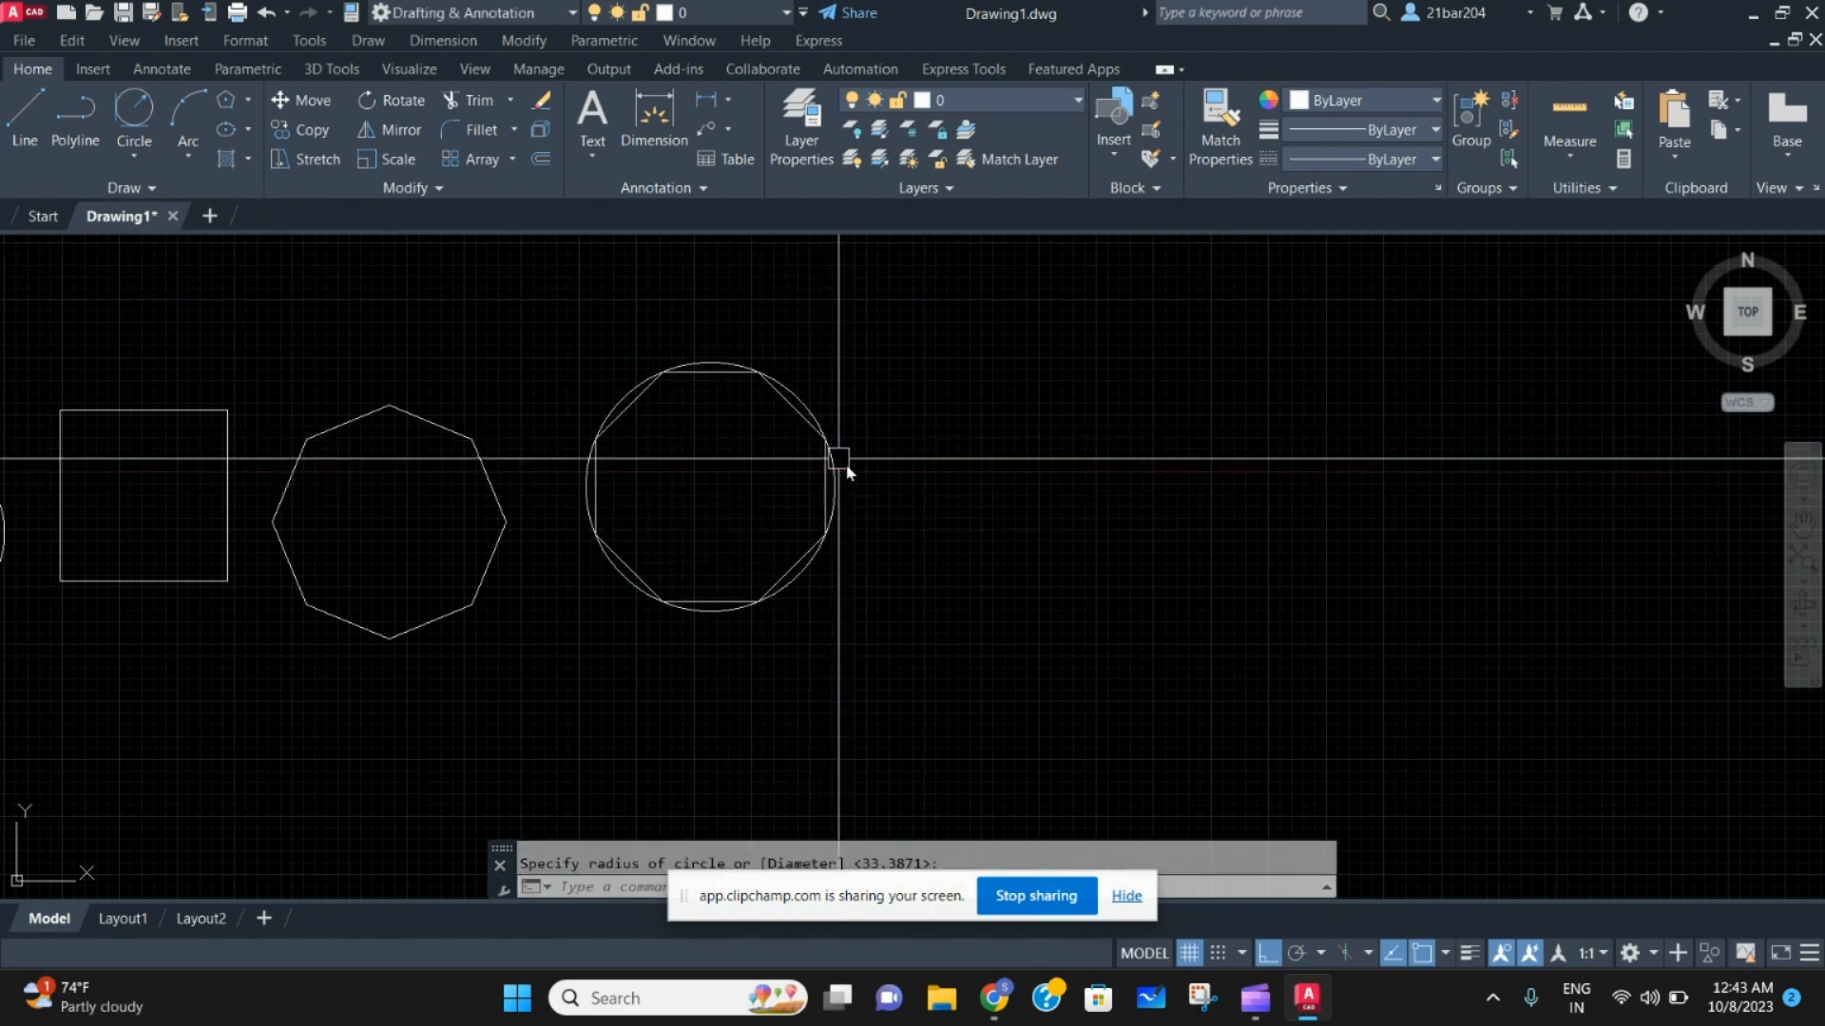
Delete the circle drawn around the circumscribed octagon
{"action": "scroll", "coordinate": [665, 351], "scroll_direction": "up", "scroll_amount": 1}
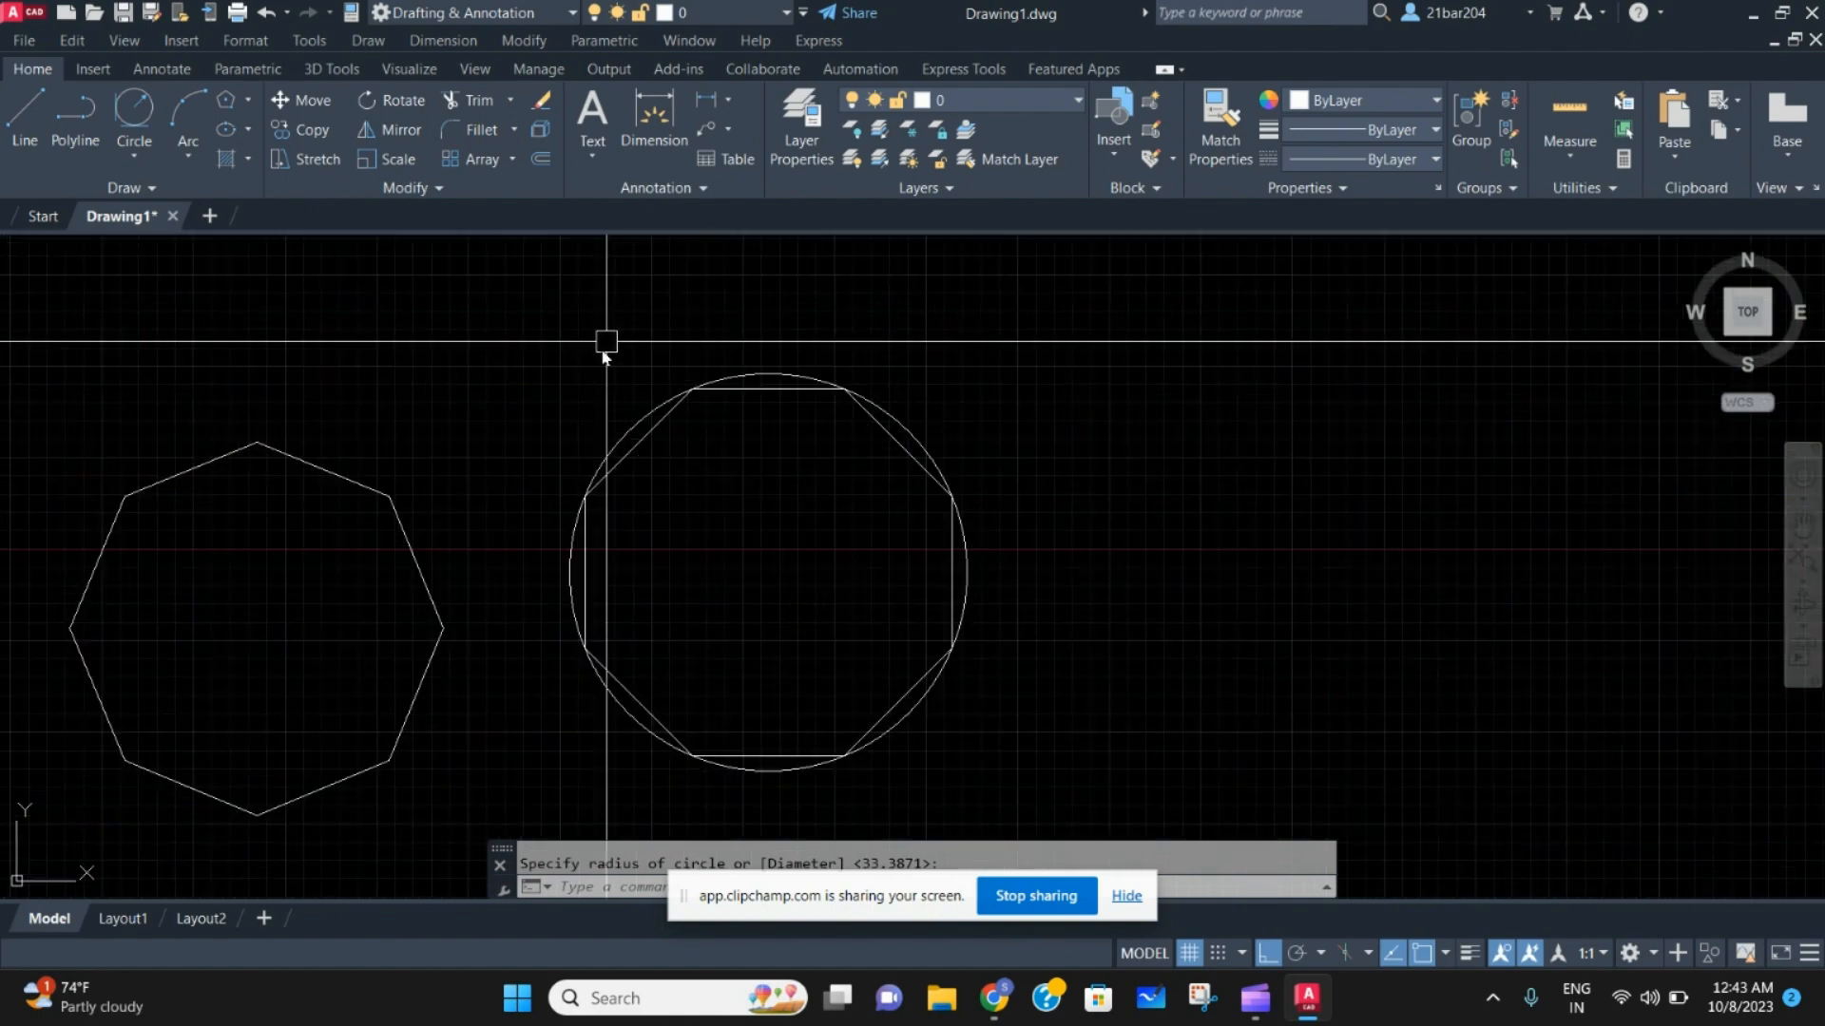
{"action": "scroll", "coordinate": [703, 356], "scroll_direction": "down", "scroll_amount": 1}
{"action": "scroll", "coordinate": [817, 385], "scroll_direction": "up", "scroll_amount": 2}
{"action": "scroll", "coordinate": [846, 418], "scroll_direction": "down", "scroll_amount": 4}
{"action": "scroll", "coordinate": [846, 429], "scroll_direction": "up", "scroll_amount": 1}
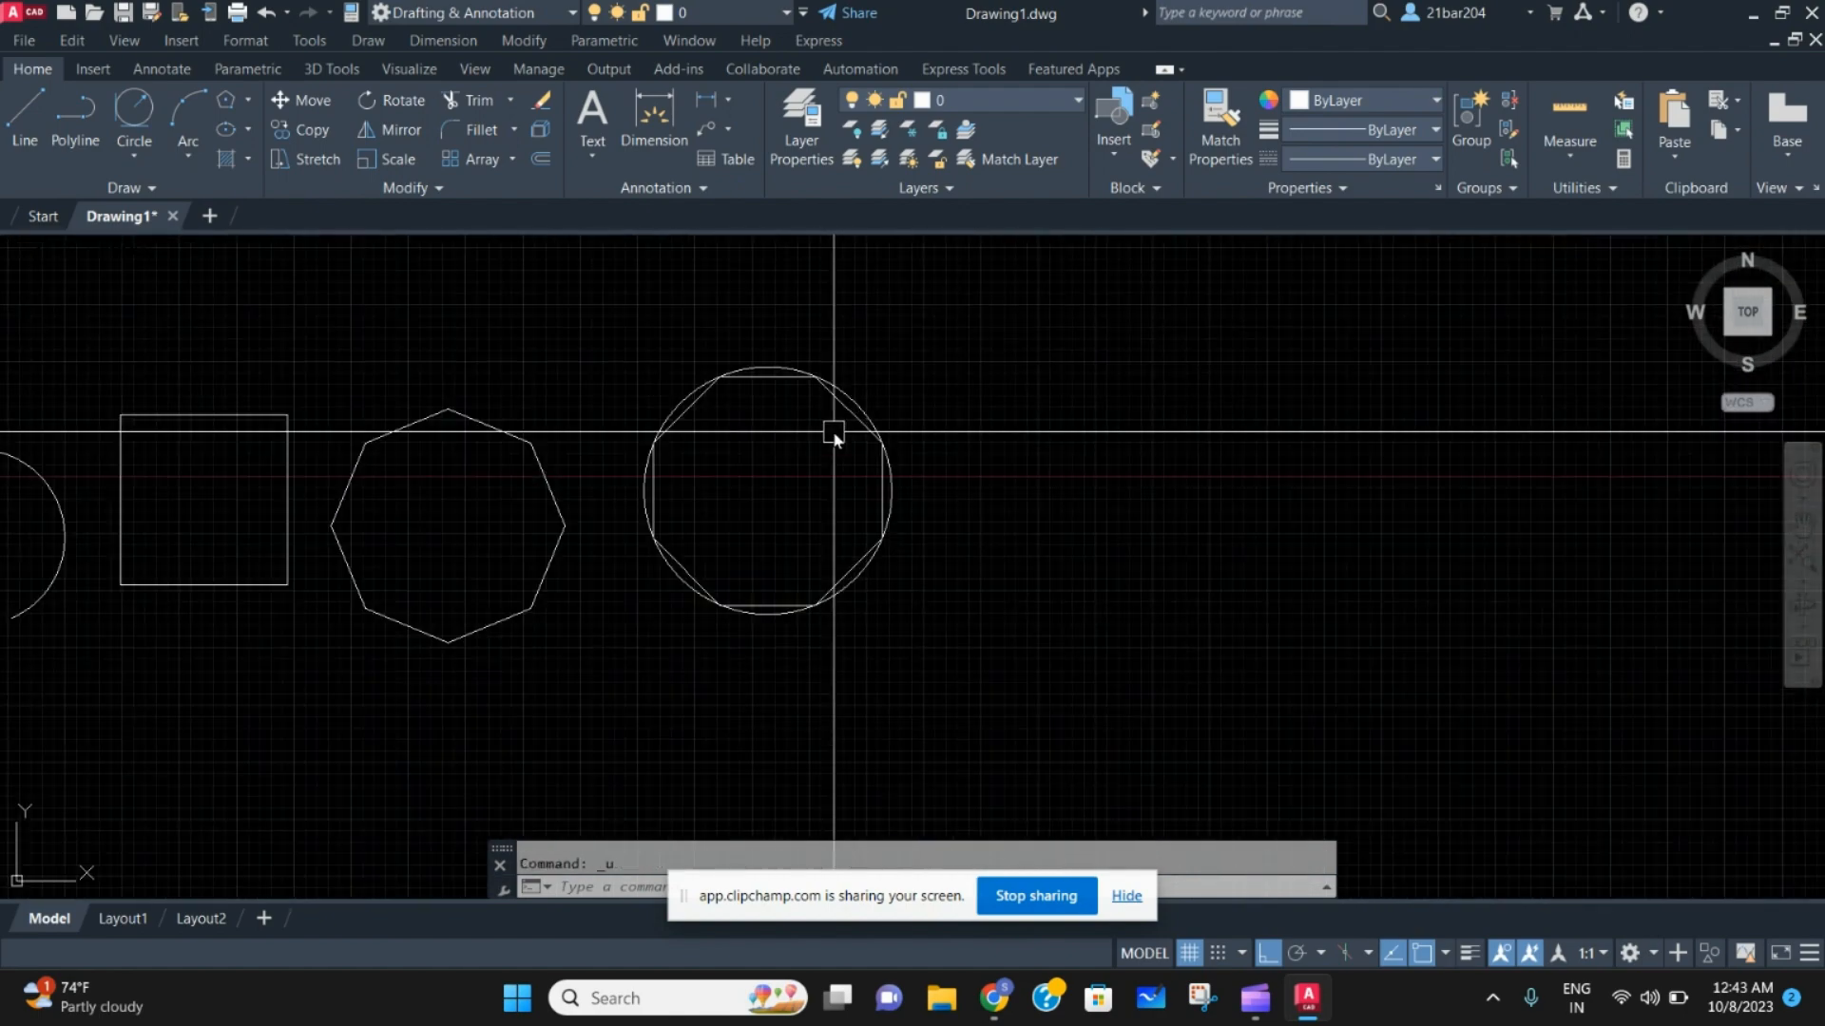
{"action": "left_click", "coordinate": [863, 397]}
{"action": "key", "text": "Delete"}
Review all the drawn shapes in the row, from the line and polyline outlines to the two octagons
{"action": "scroll", "coordinate": [1091, 385], "scroll_direction": "down", "scroll_amount": 2}
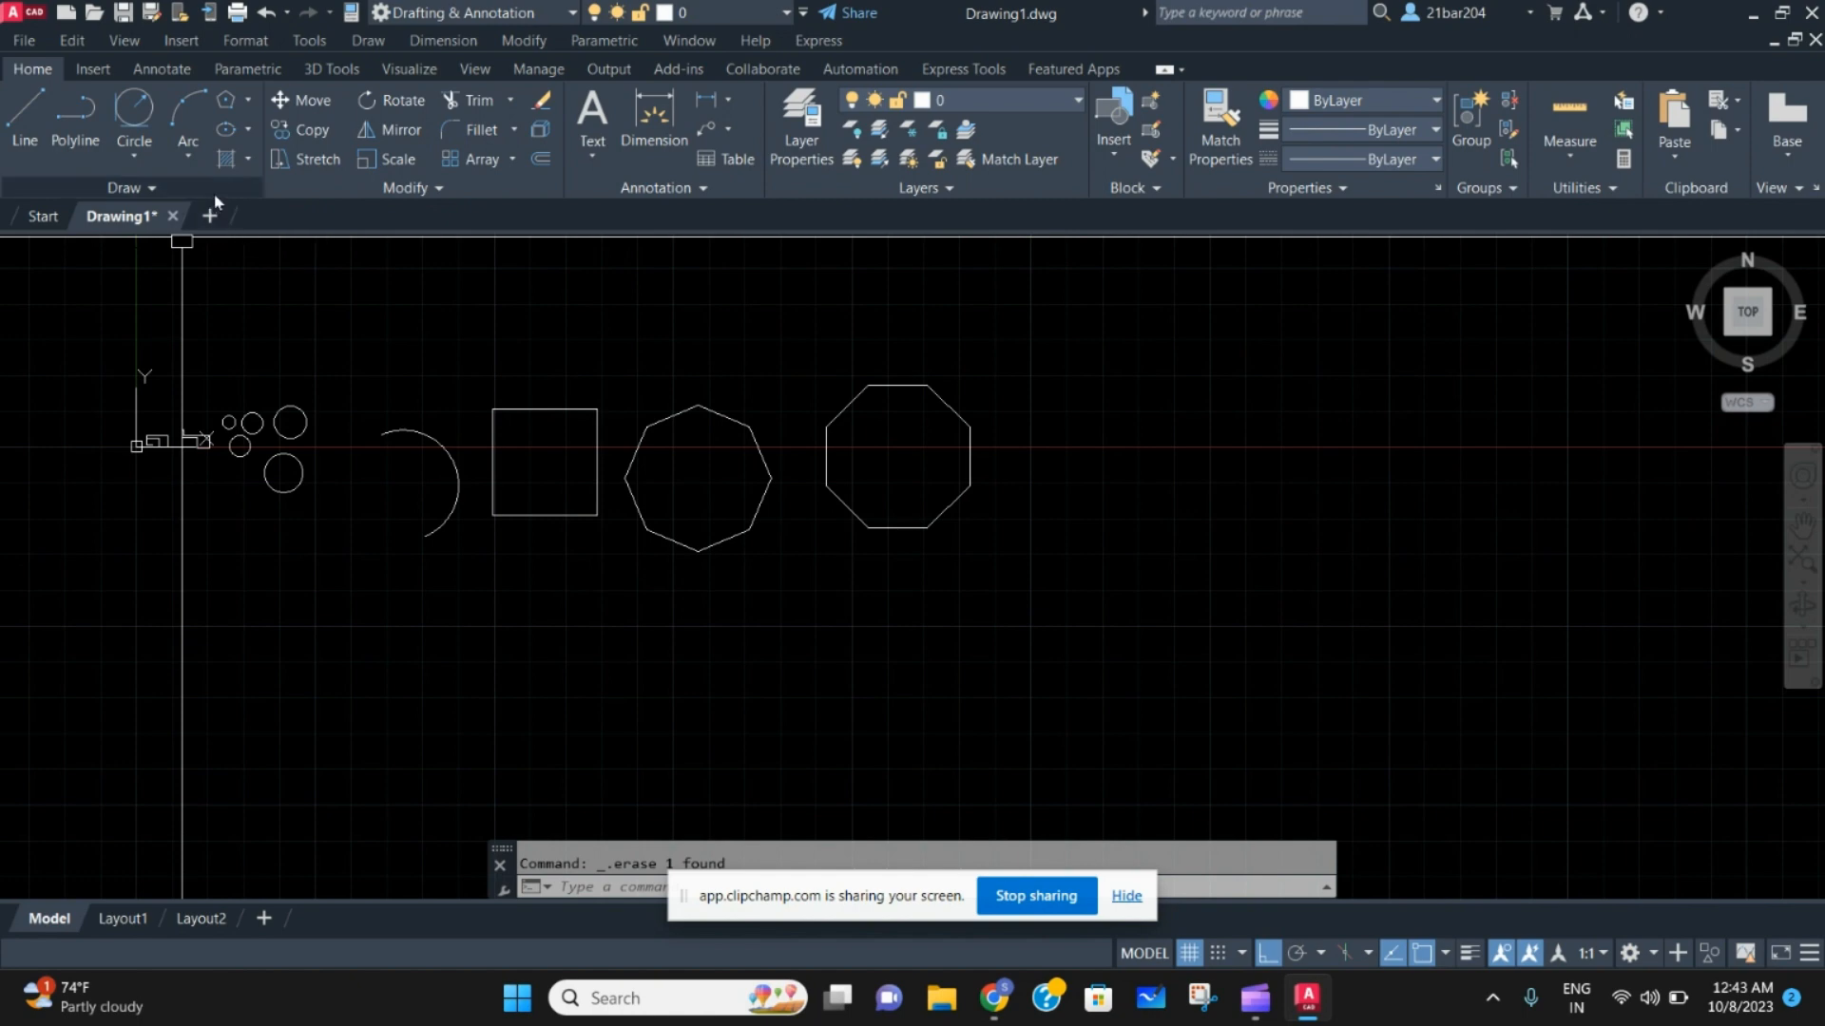
{"action": "scroll", "coordinate": [374, 338], "scroll_direction": "down", "scroll_amount": 2}
{"action": "scroll", "coordinate": [203, 394], "scroll_direction": "up", "scroll_amount": 5}
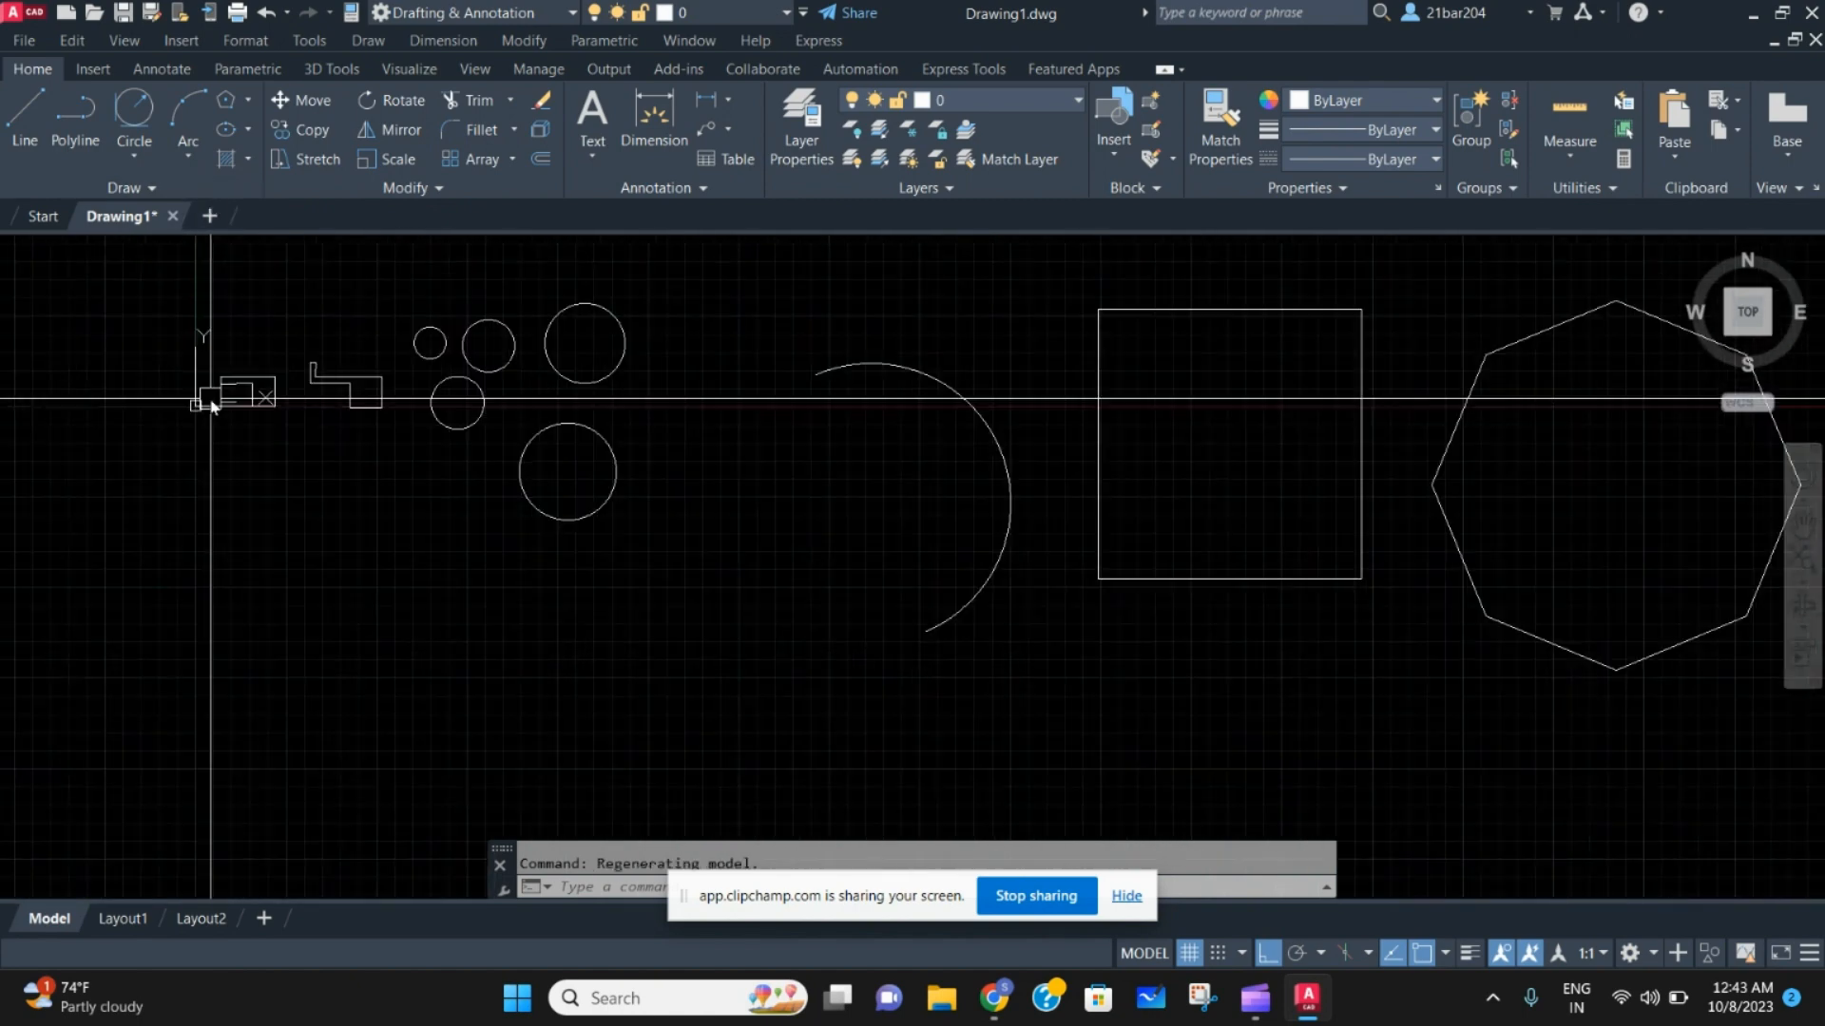
{"action": "scroll", "coordinate": [255, 389], "scroll_direction": "down", "scroll_amount": 1}
{"action": "scroll", "coordinate": [183, 367], "scroll_direction": "up", "scroll_amount": 2}
{"action": "scroll", "coordinate": [592, 380], "scroll_direction": "down", "scroll_amount": 5}
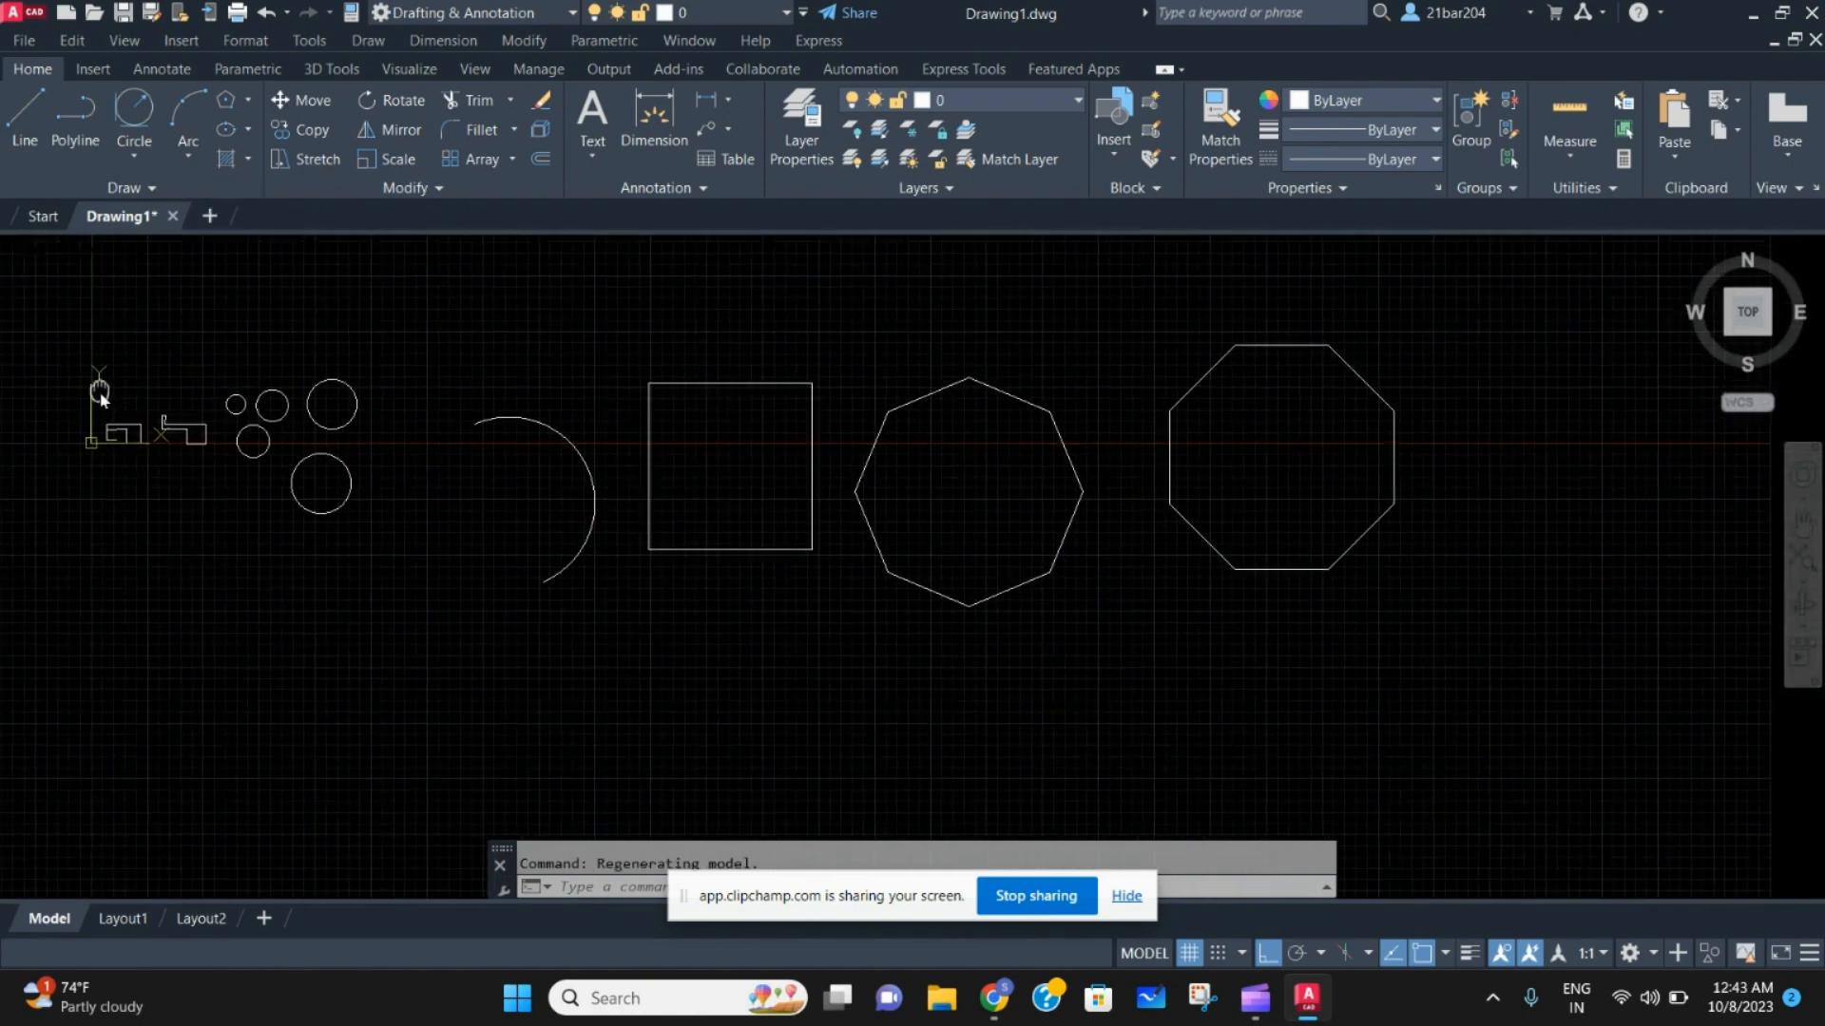
{"action": "middle_click_drag", "start_coordinate": [592, 380], "coordinate": [798, 489]}
{"action": "scroll", "coordinate": [823, 418], "scroll_direction": "up", "scroll_amount": 4}
{"action": "middle_click_drag", "start_coordinate": [587, 444], "coordinate": [766, 492]}
{"action": "scroll", "coordinate": [676, 485], "scroll_direction": "down", "scroll_amount": 2}
{"action": "middle_click_drag", "start_coordinate": [399, 466], "coordinate": [509, 478]}
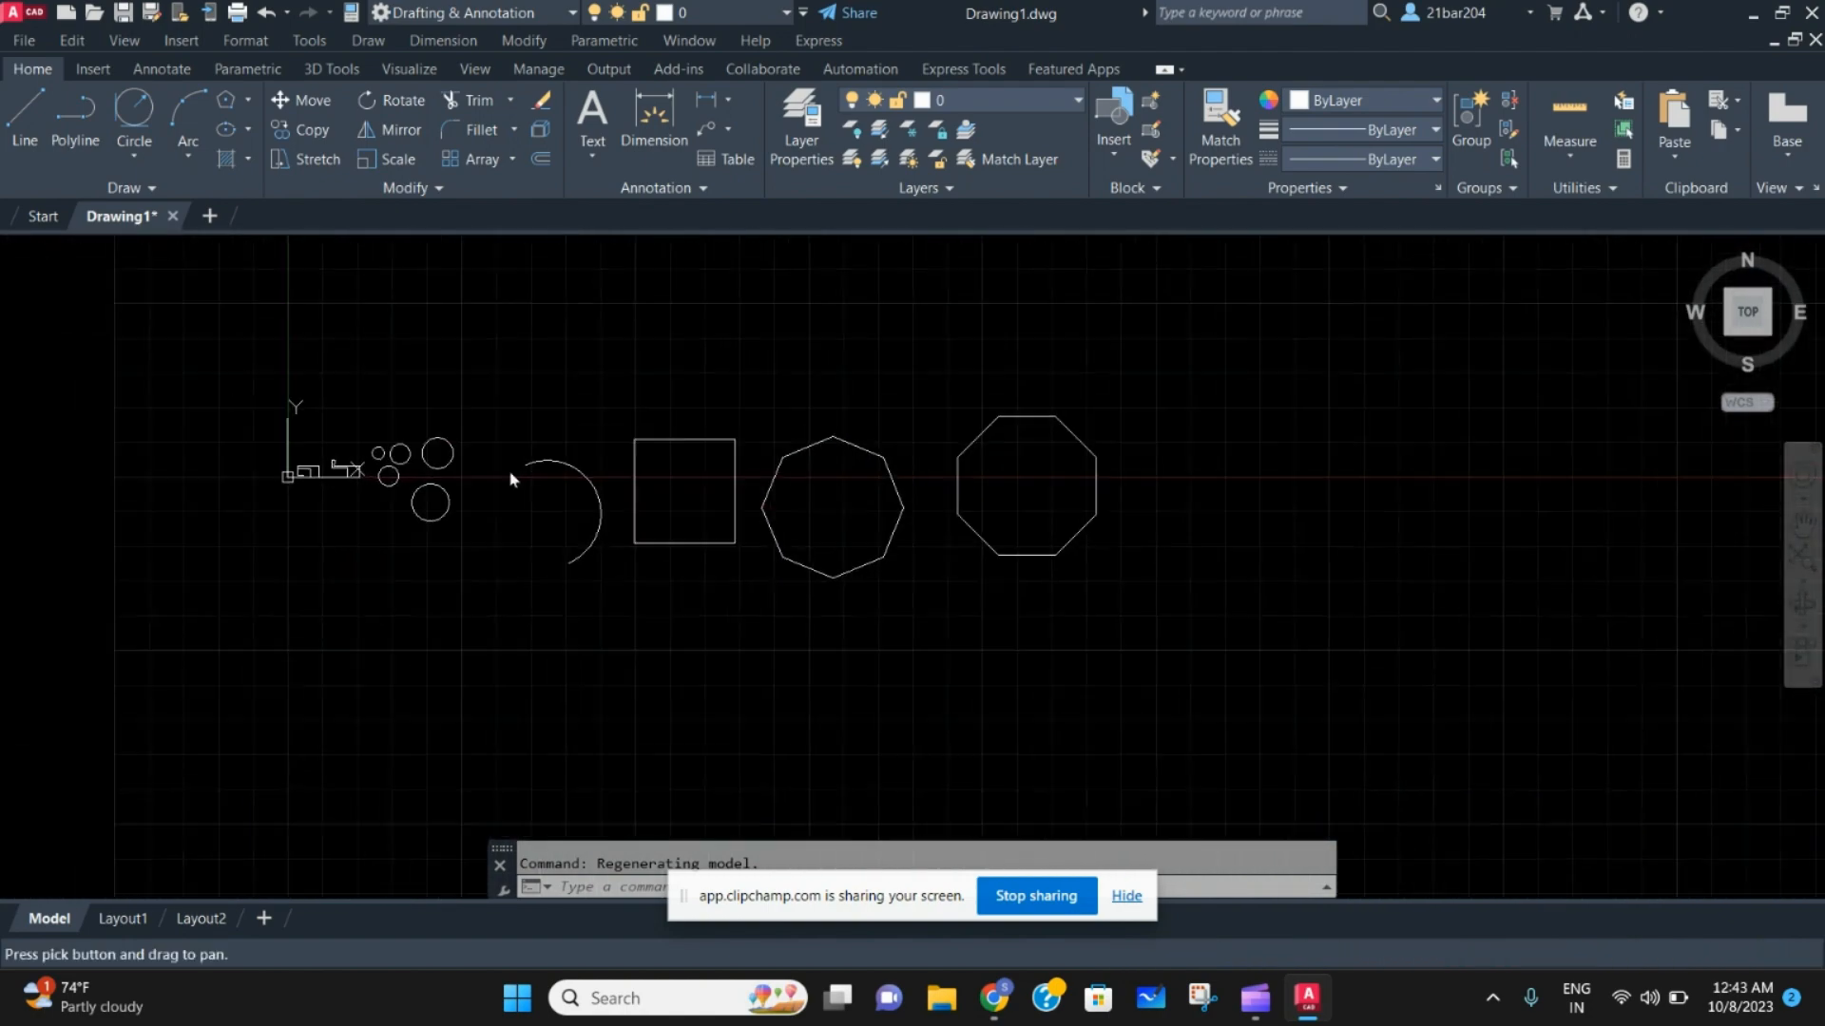
{"action": "scroll", "coordinate": [361, 477], "scroll_direction": "up", "scroll_amount": 4}
{"action": "scroll", "coordinate": [1203, 442], "scroll_direction": "down", "scroll_amount": 4}
{"action": "middle_click_drag", "start_coordinate": [1202, 442], "coordinate": [780, 446]}
{"action": "scroll", "coordinate": [1176, 477], "scroll_direction": "up", "scroll_amount": 2}
{"action": "scroll", "coordinate": [1045, 483], "scroll_direction": "down", "scroll_amount": 2}
{"action": "middle_click_drag", "start_coordinate": [969, 489], "coordinate": [867, 494]}
{"action": "scroll", "coordinate": [350, 364], "scroll_direction": "down", "scroll_amount": 2}
{"action": "middle_click_drag", "start_coordinate": [351, 364], "coordinate": [444, 390]}
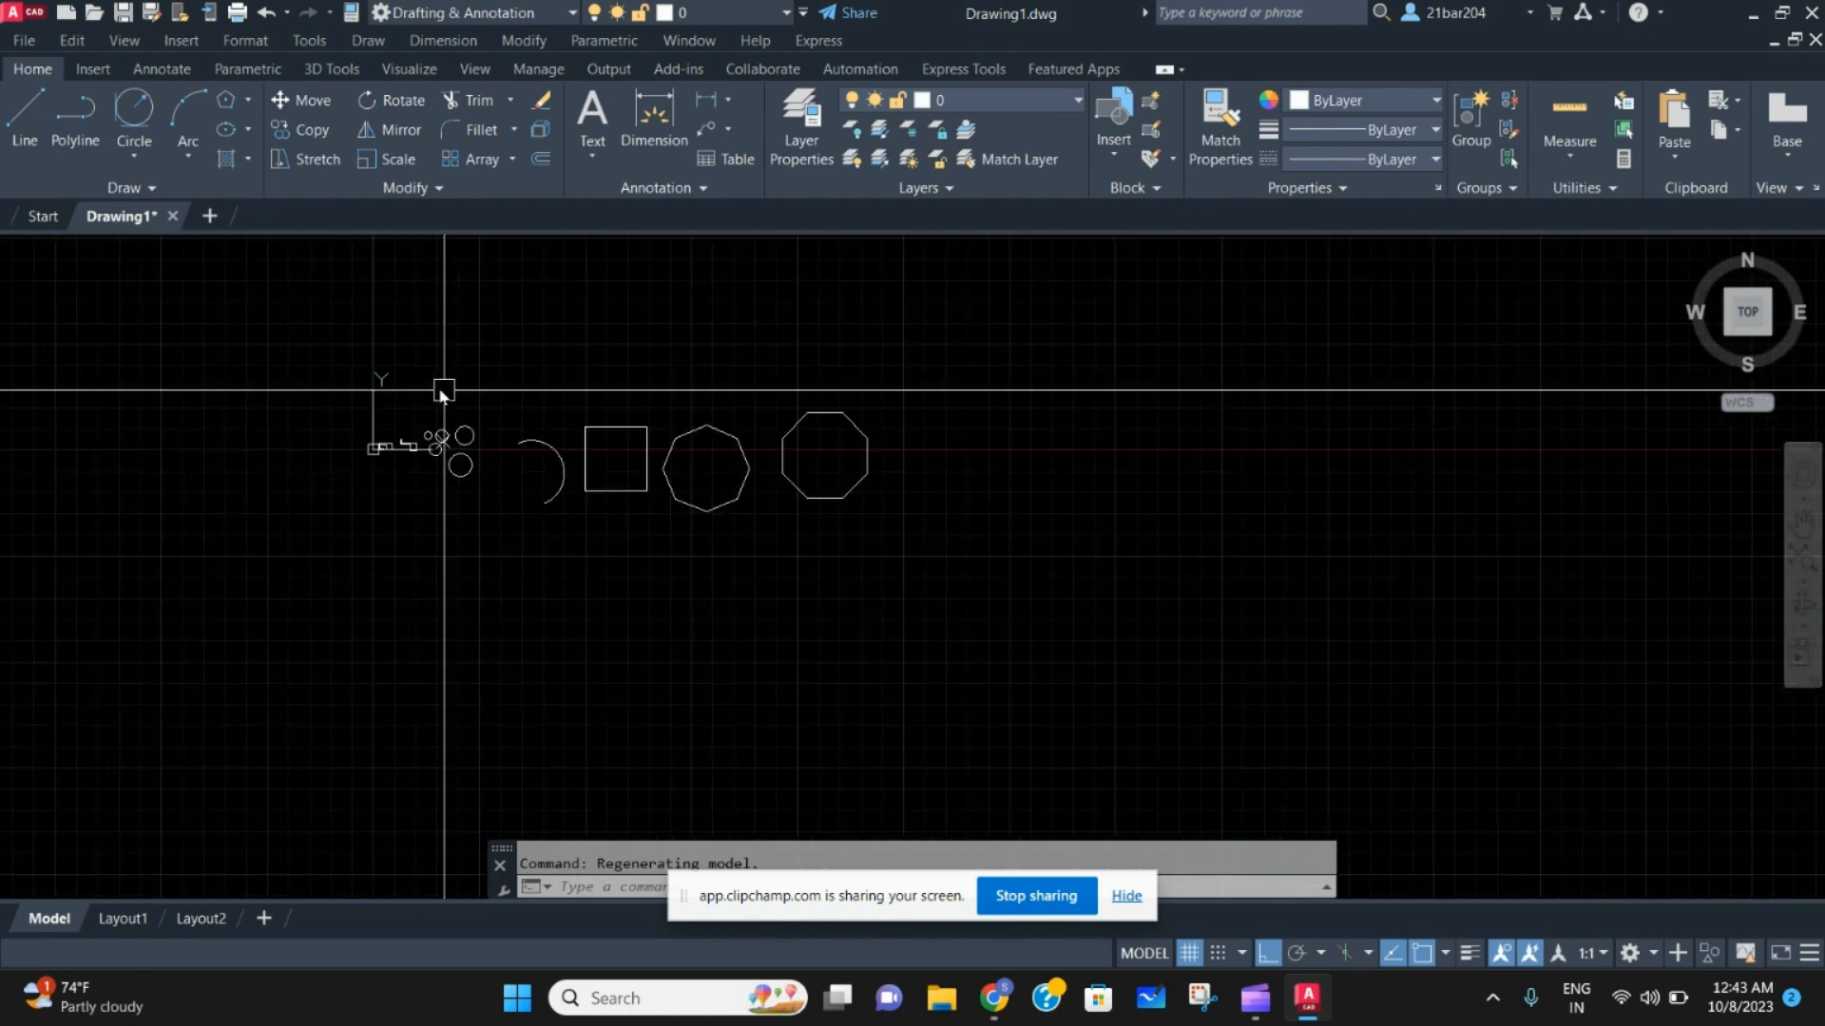
{"action": "middle_click_drag", "start_coordinate": [768, 464], "coordinate": [659, 446]}
{"action": "scroll", "coordinate": [658, 445], "scroll_direction": "up", "scroll_amount": 2}
{"action": "middle_click_drag", "start_coordinate": [539, 469], "coordinate": [806, 504]}
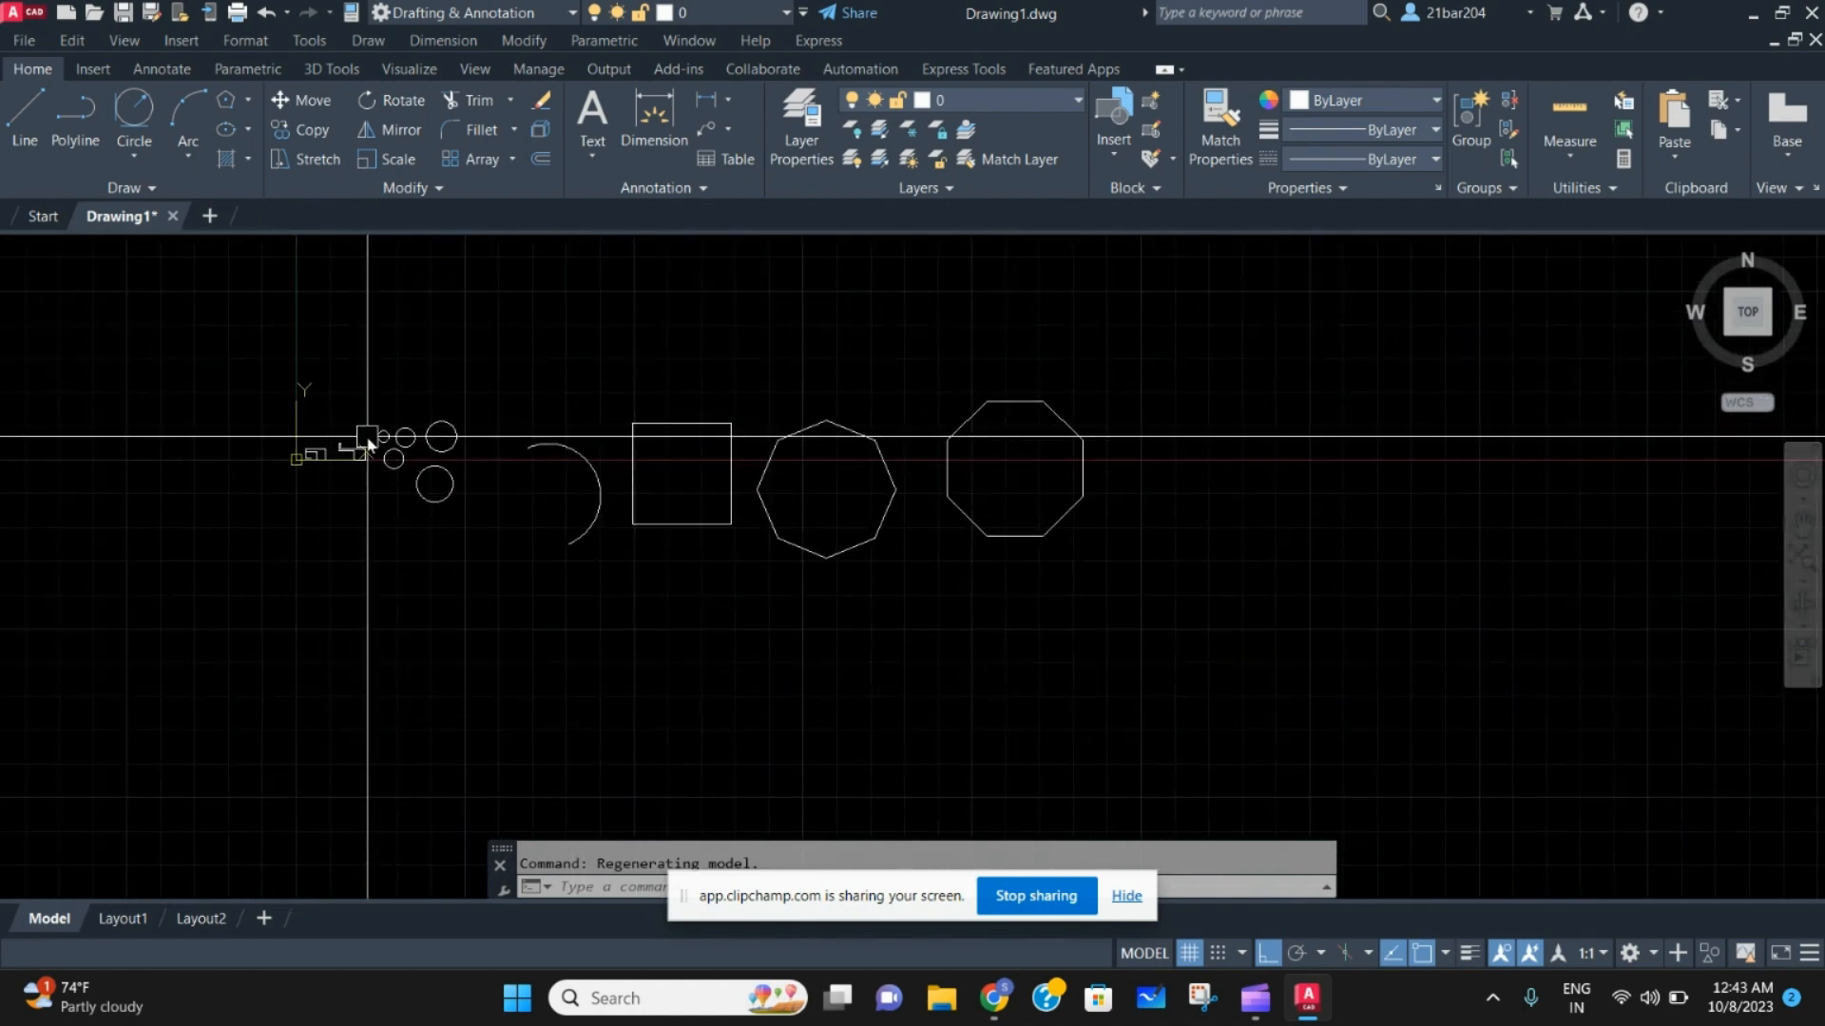